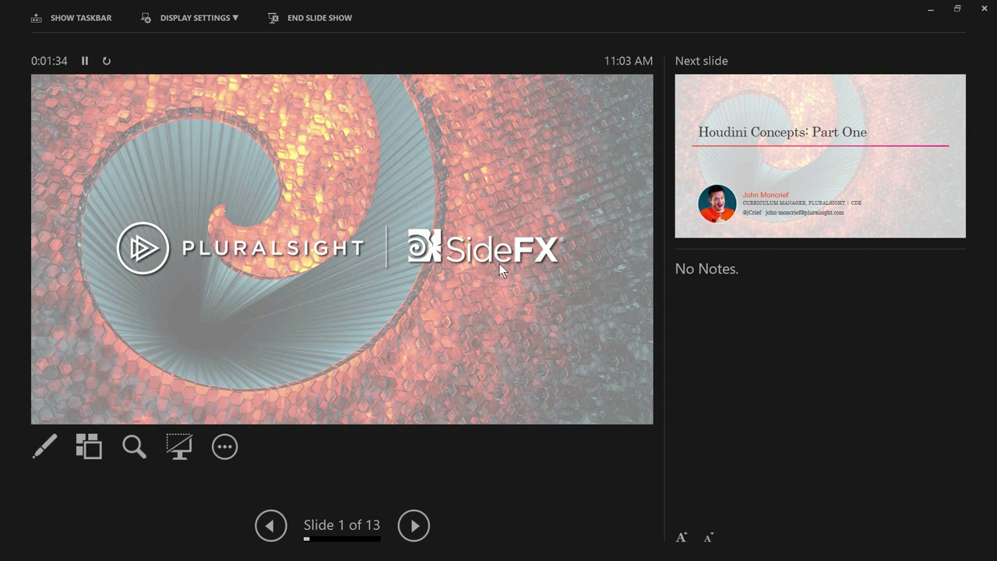
Advance the slide show from the opening slide through the s'more attribute slides to "Viewing Attributes On Houdini Geometry"
click(498, 263)
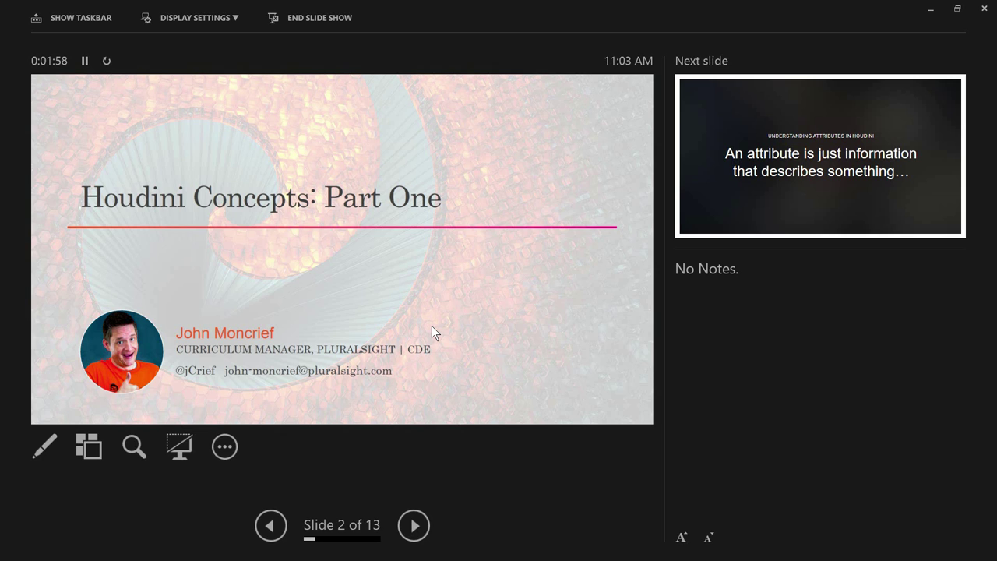
click(435, 333)
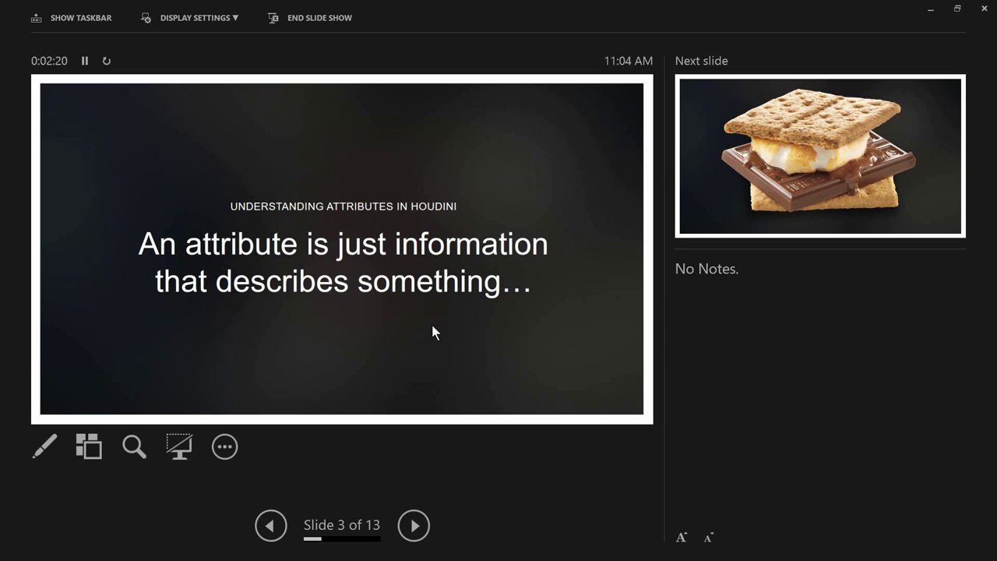
click(433, 325)
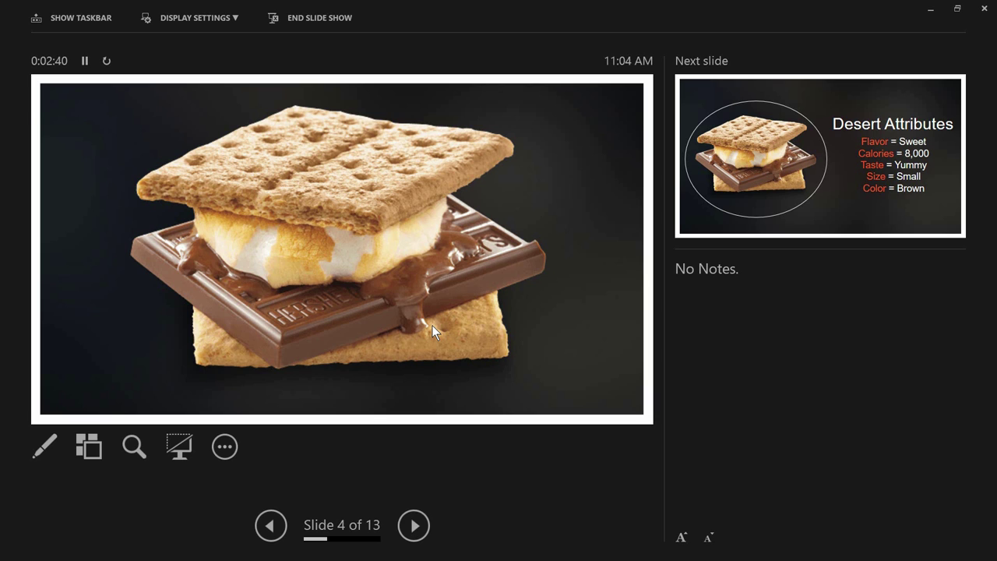
click(431, 325)
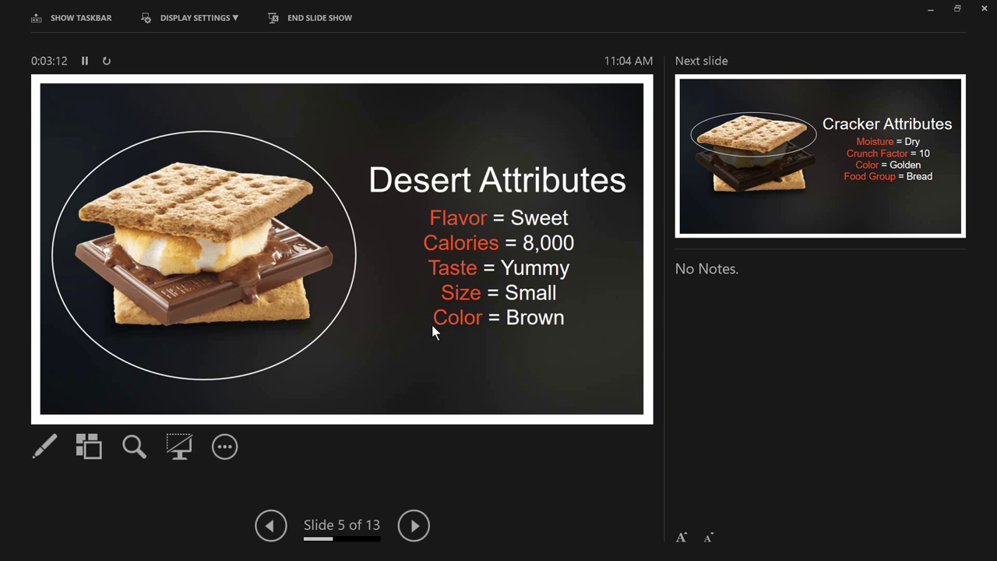
key(Right)
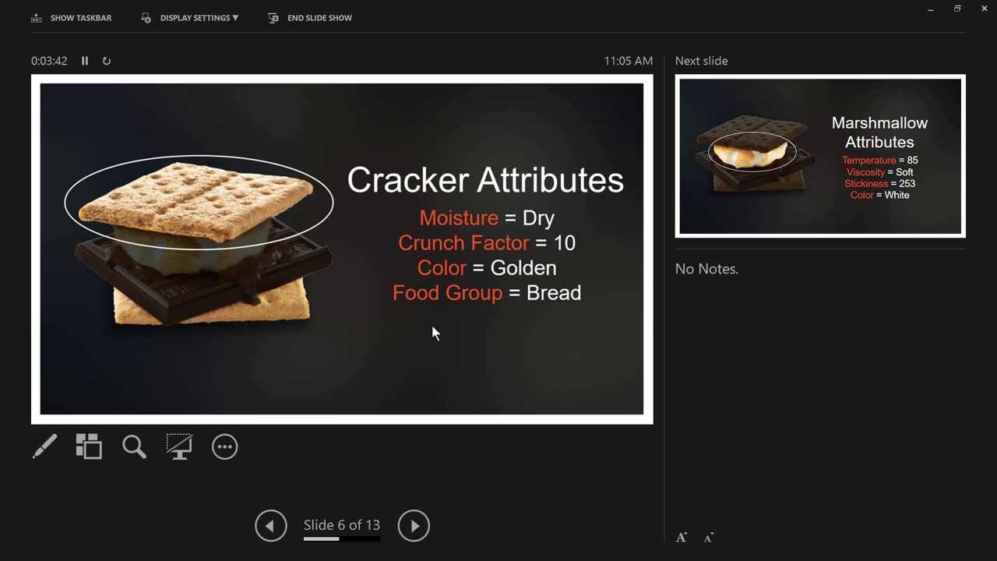
click(432, 326)
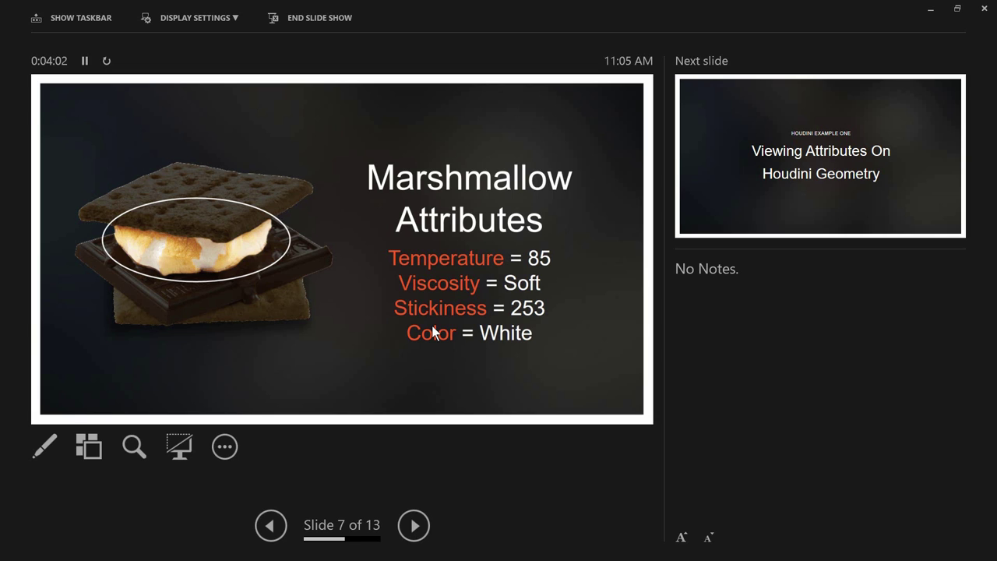
click(433, 333)
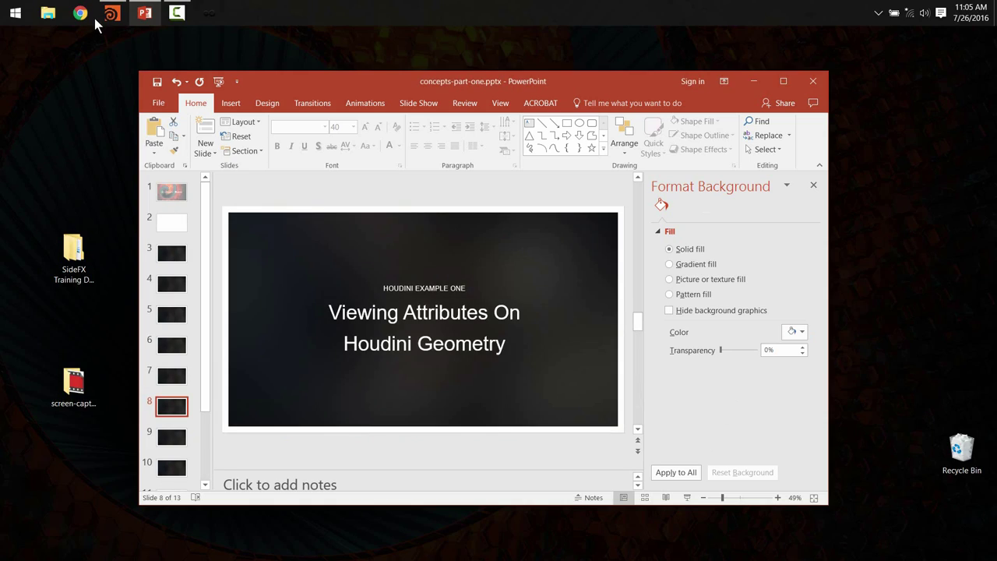
Switch to Houdini and open concepts-part-one.hipnc from the Desktop's SideFX Training Day Siggraph presentations, discarding changes to the untitled scene
click(111, 13)
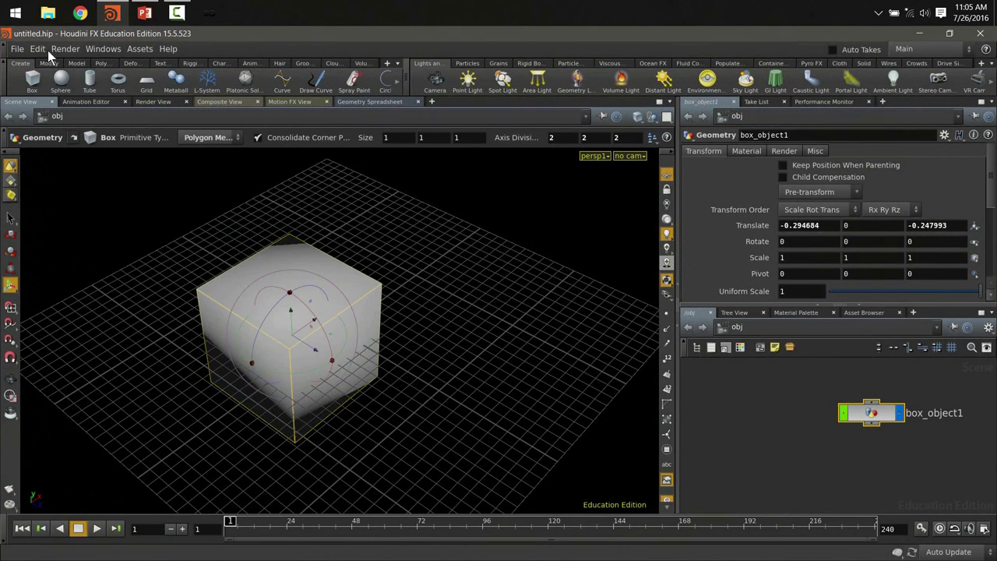
click(16, 48)
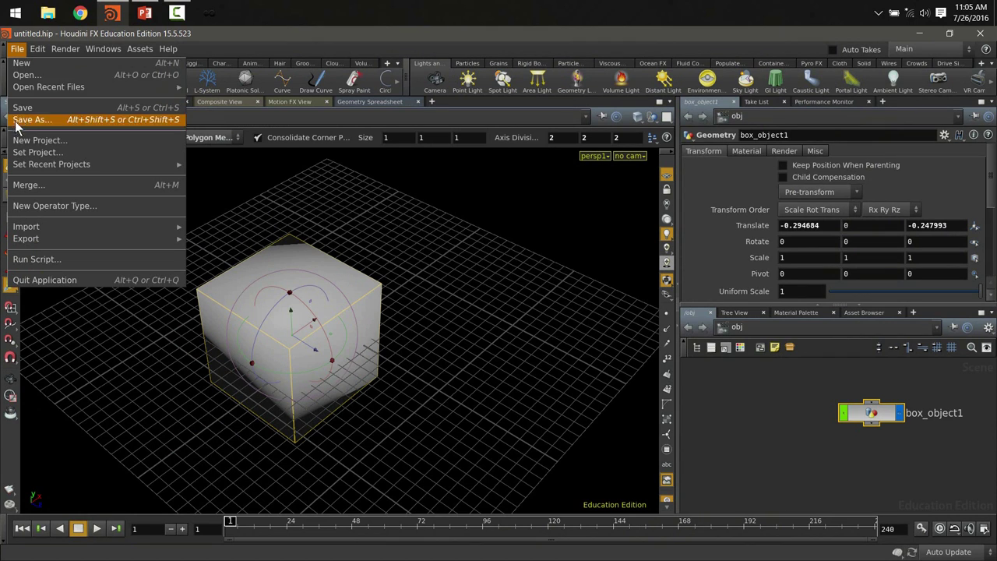
click(38, 75)
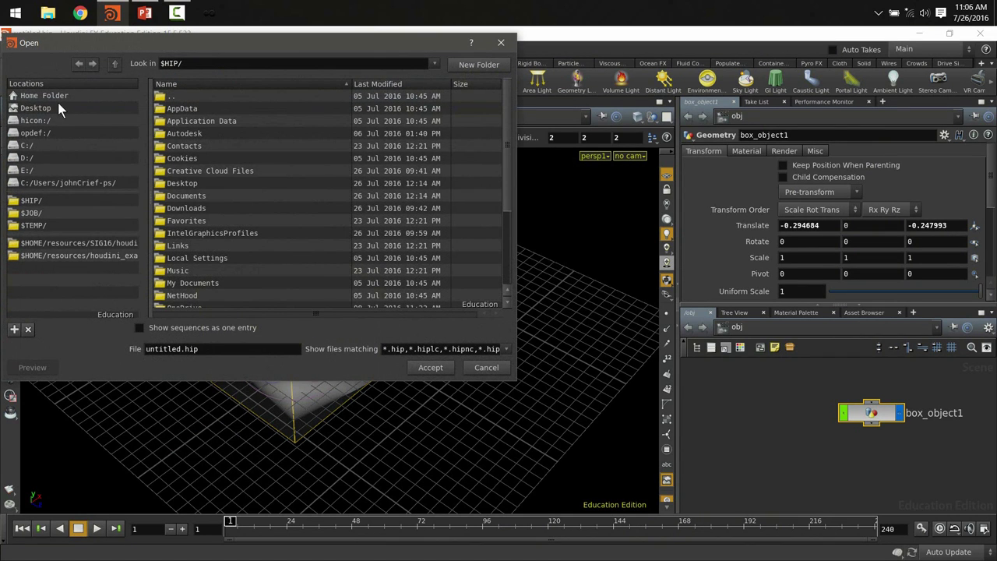
click(58, 107)
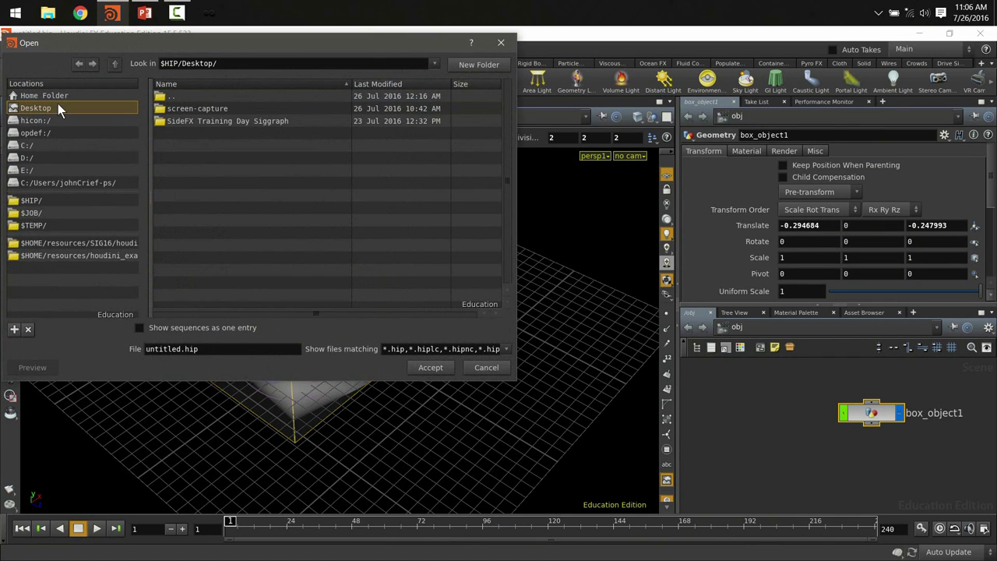
double_click(180, 116)
double_click(187, 110)
double_click(187, 109)
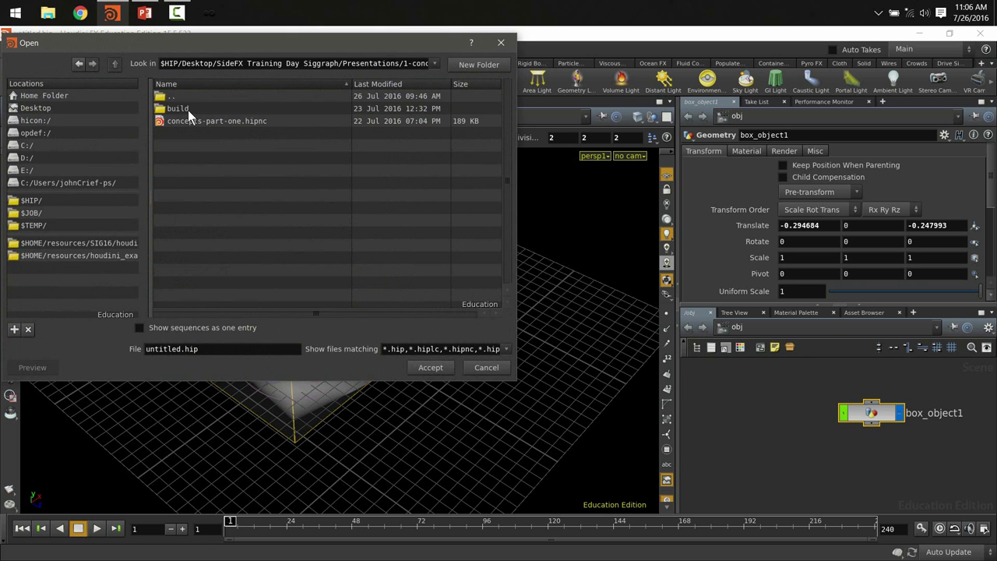
double_click(178, 121)
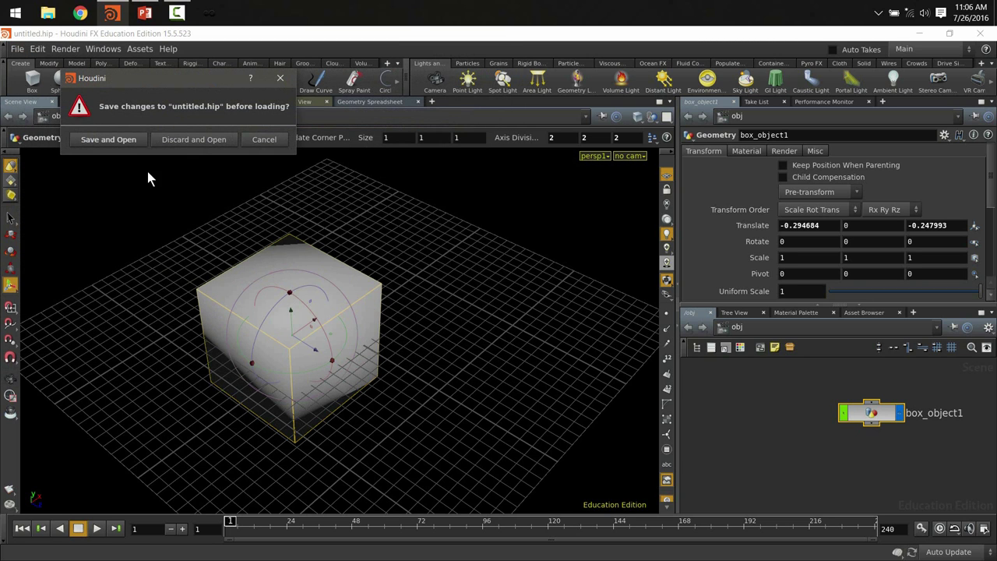
click(191, 139)
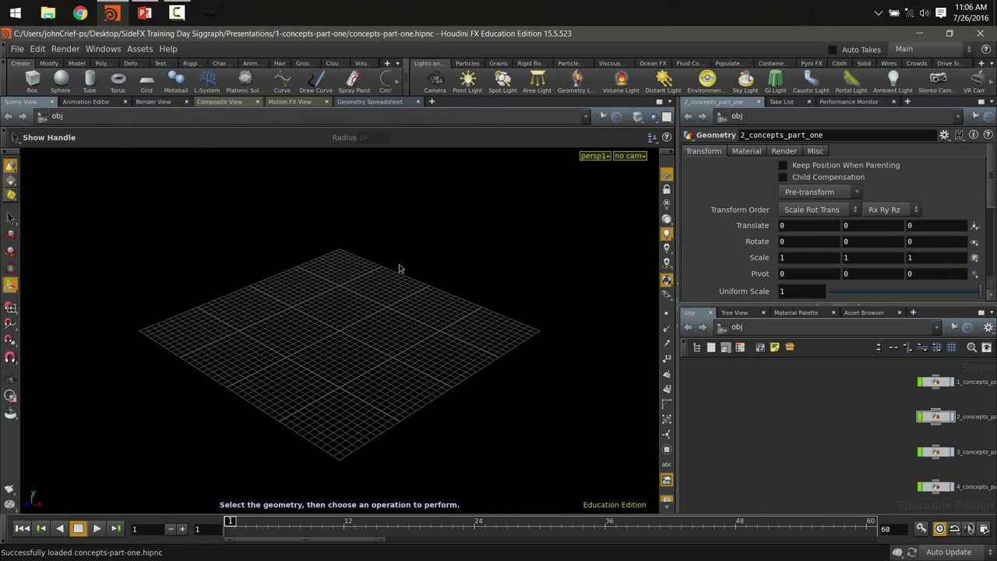
Look inside the 1_concepts_part_one geometry object and return to the object level
scroll(832, 434, up, 1)
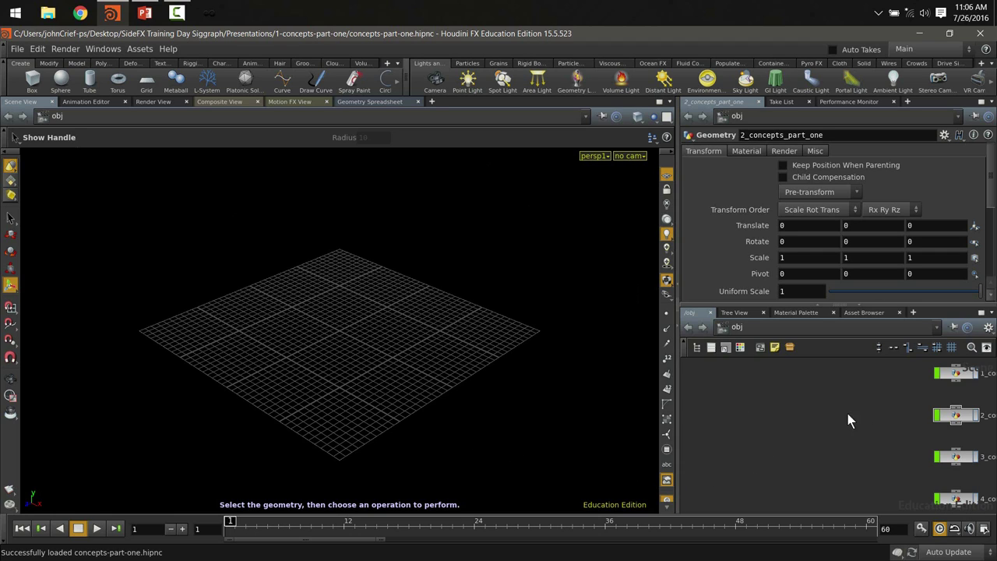
middle_drag(872, 419, 802, 449)
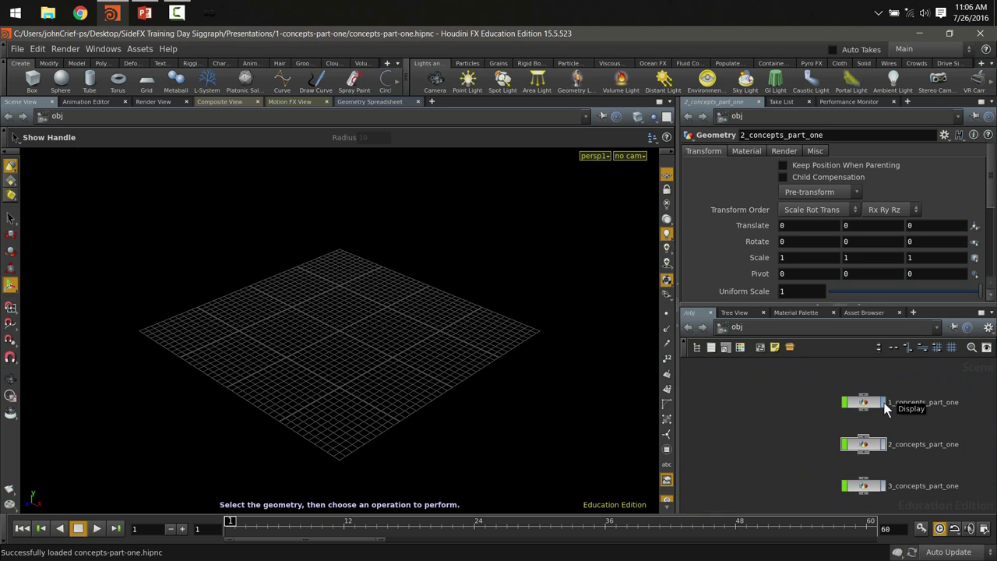
click(883, 402)
click(882, 403)
double_click(875, 403)
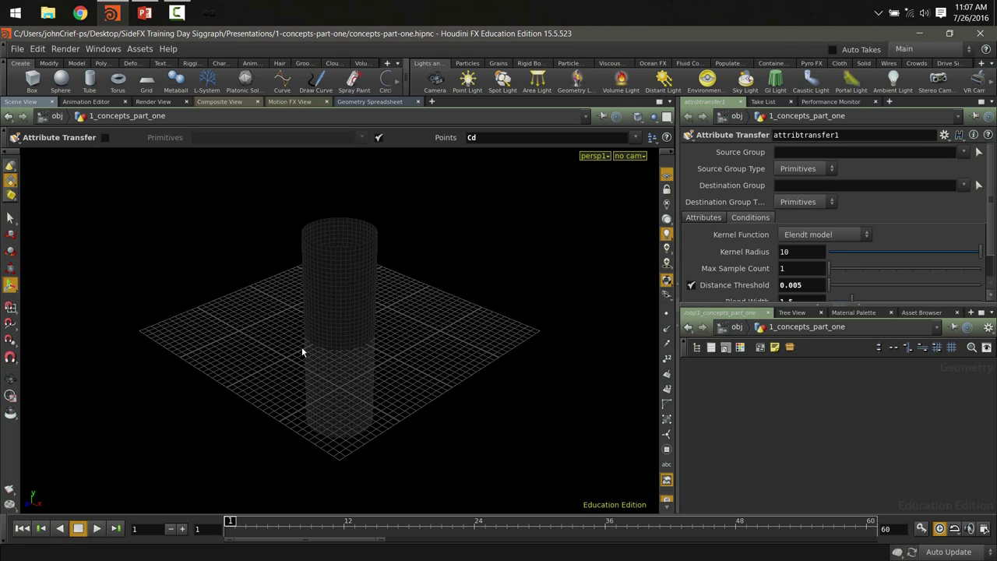
click(733, 328)
scroll(789, 403, up, 2)
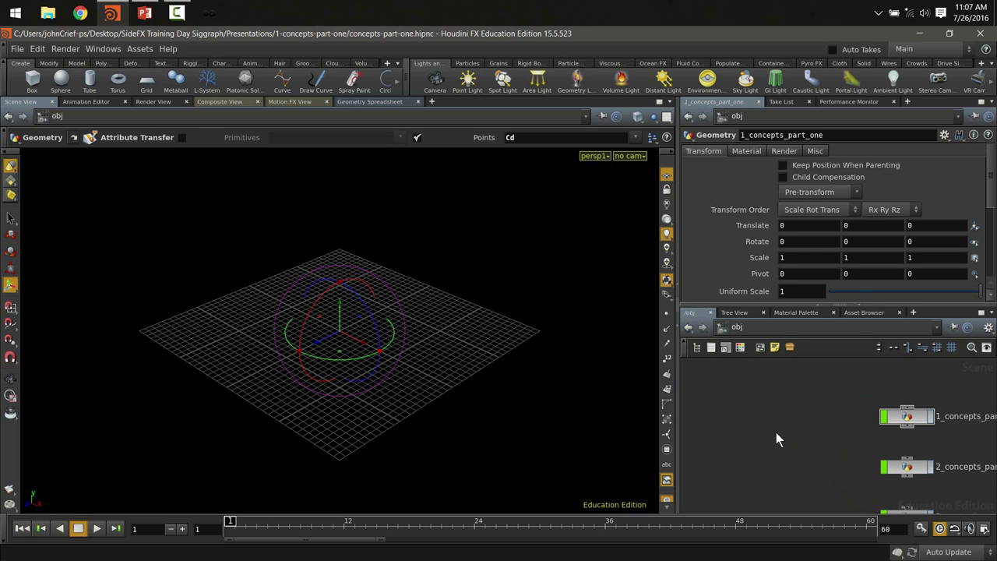
key(Tab)
text(geo)
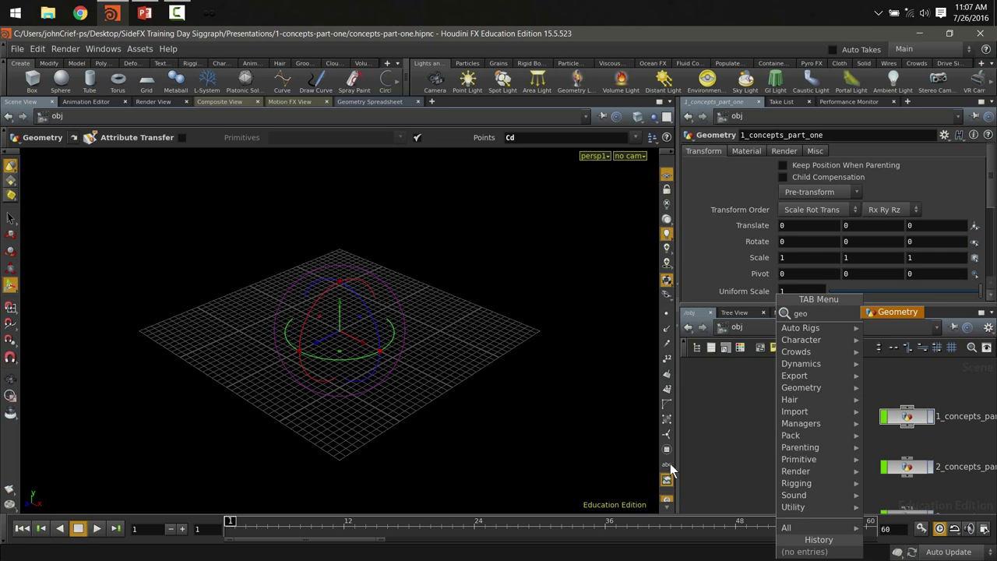
key(Escape)
Create a 1 × 1 × 1 box object at the scene origin and locate its node in the network
click(34, 82)
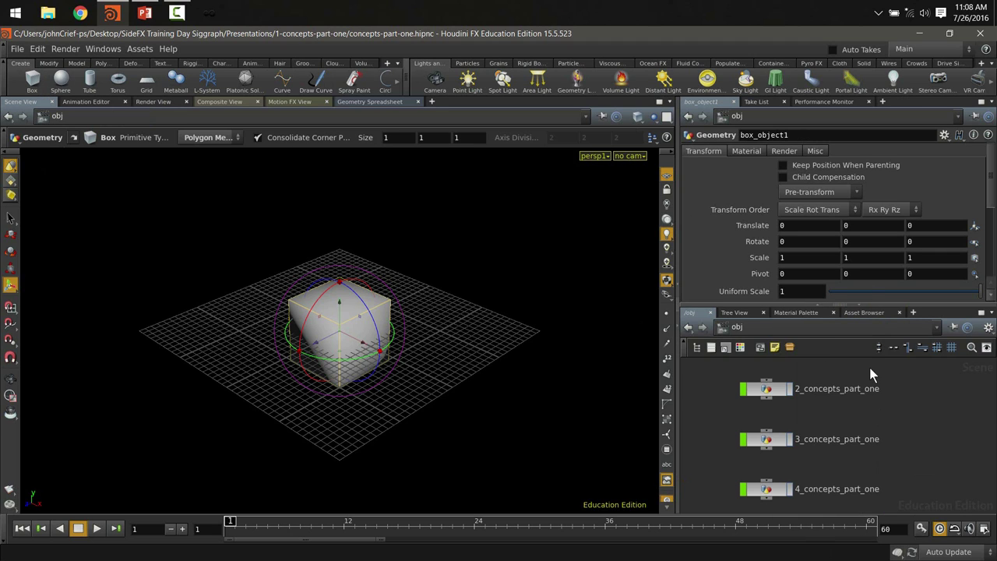
scroll(900, 388, down, 5)
scroll(846, 458, up, 2)
scroll(943, 499, up, 5)
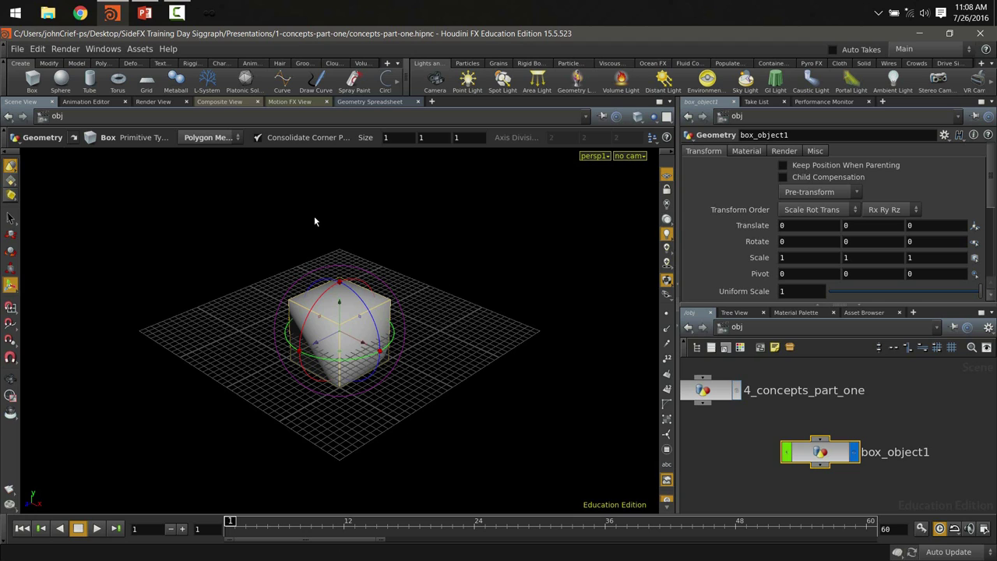
Examine the box's primitive, detail and point attributes in the Geometry Spreadsheet
click(367, 102)
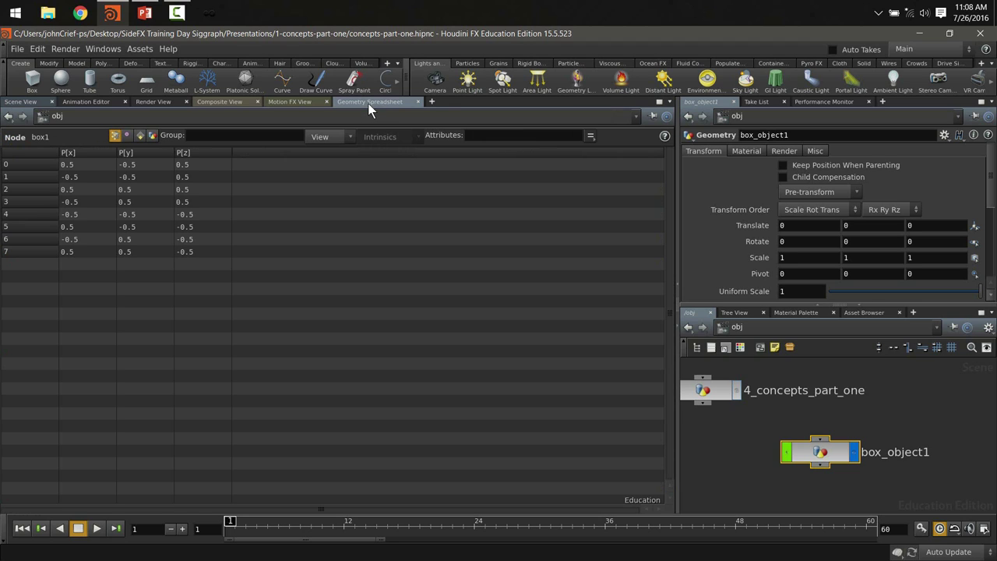
click(139, 136)
click(141, 136)
click(152, 137)
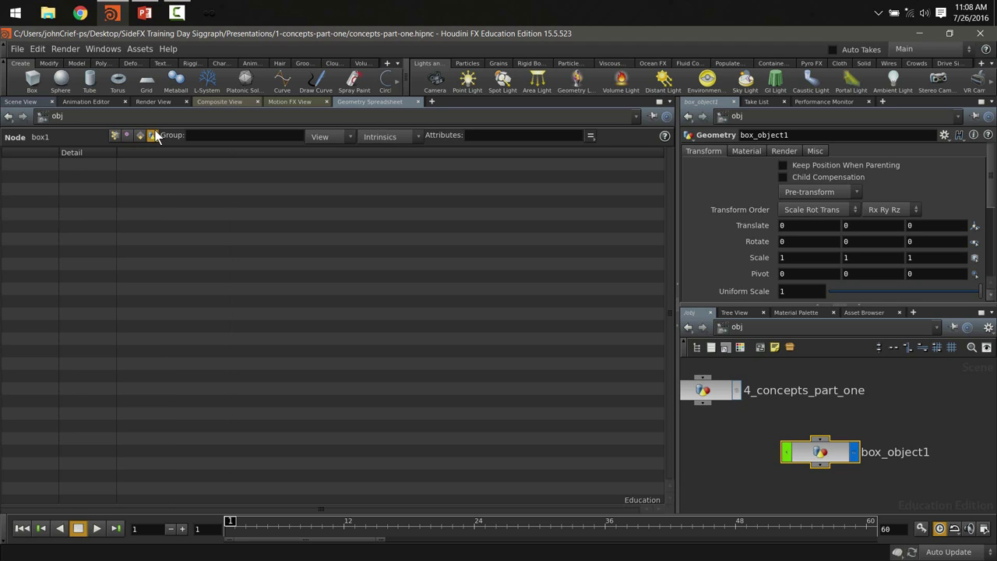
click(114, 135)
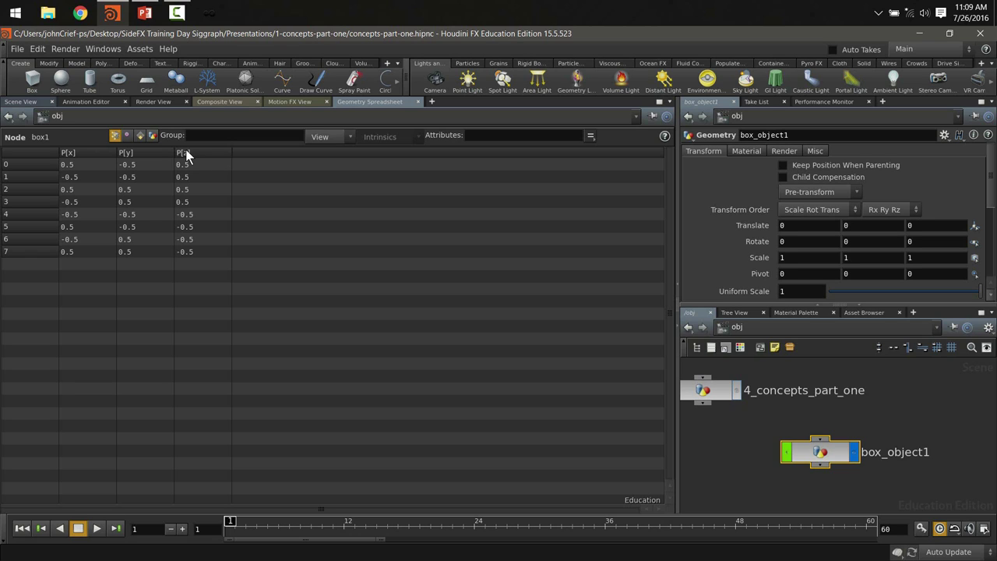
Return to the 3D scene view and turn on point display for the box
click(36, 99)
key(Escape)
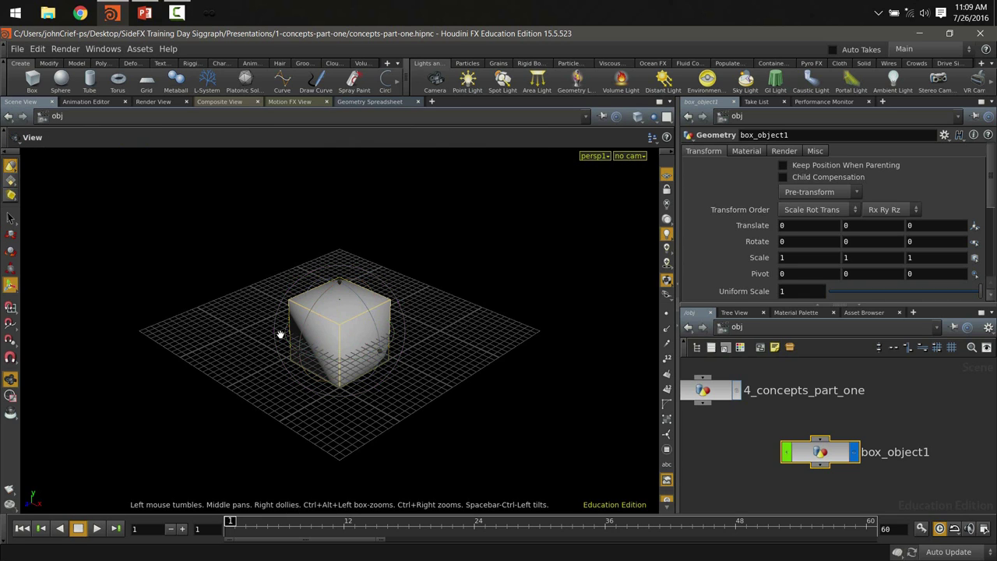
right_drag(280, 334, 407, 334)
drag(378, 334, 338, 230)
key(Return)
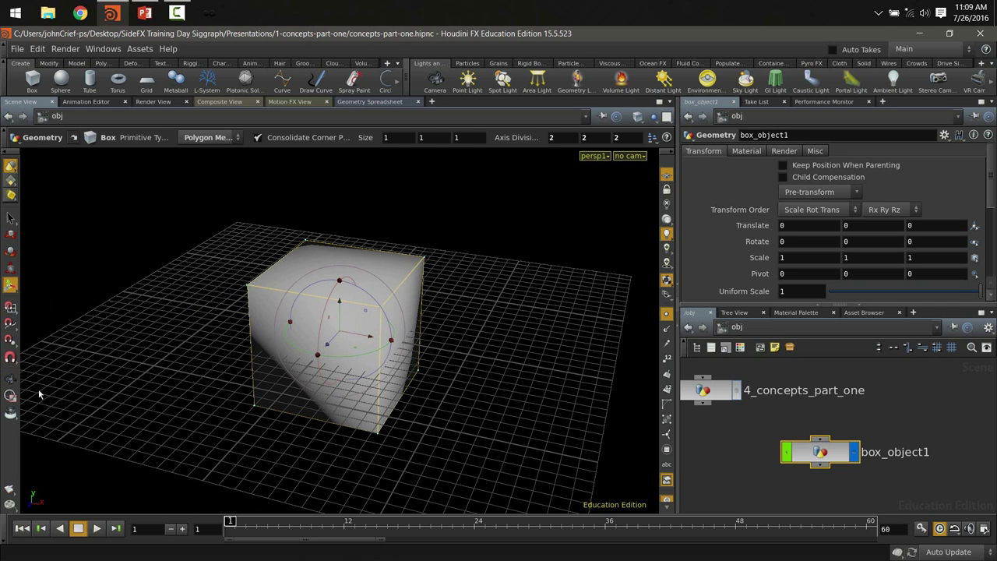
Turn on primitive numbers in the scene view and inspect the box's faces up close
click(10, 379)
right_drag(233, 361, 382, 351)
drag(383, 351, 240, 142)
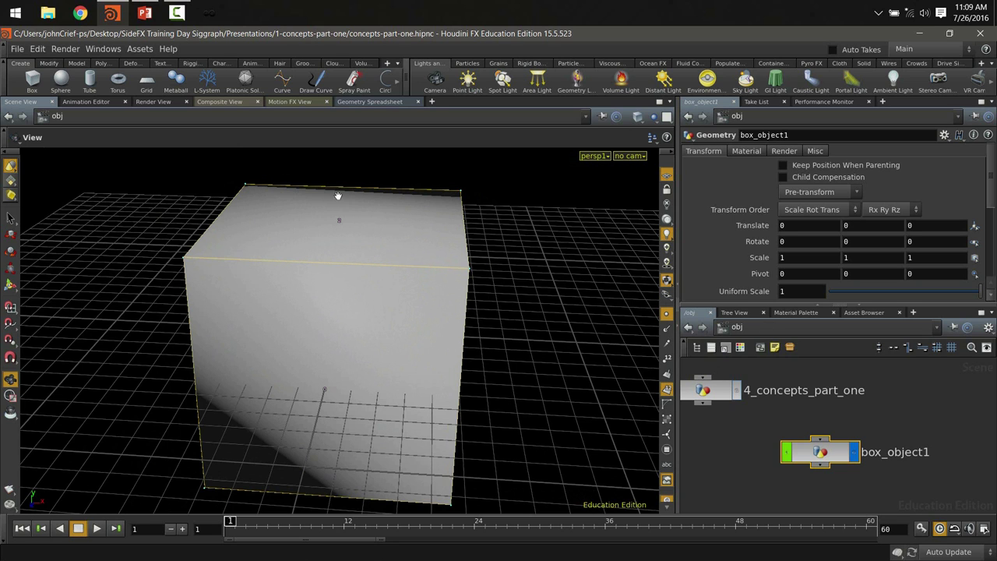
drag(303, 319, 369, 316)
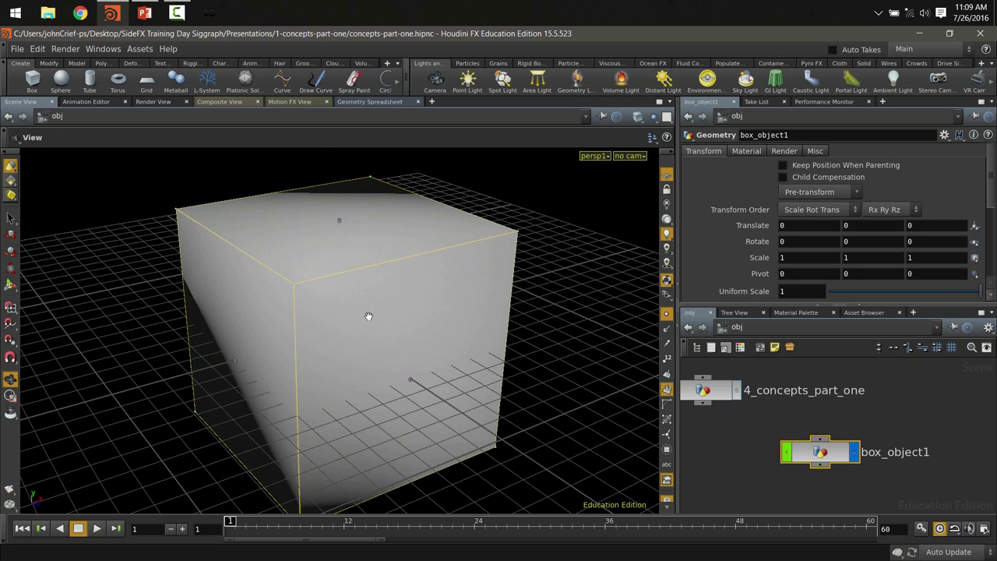
Go inside the box_object1 node and show its point positions in the Geometry Spreadsheet
click(887, 405)
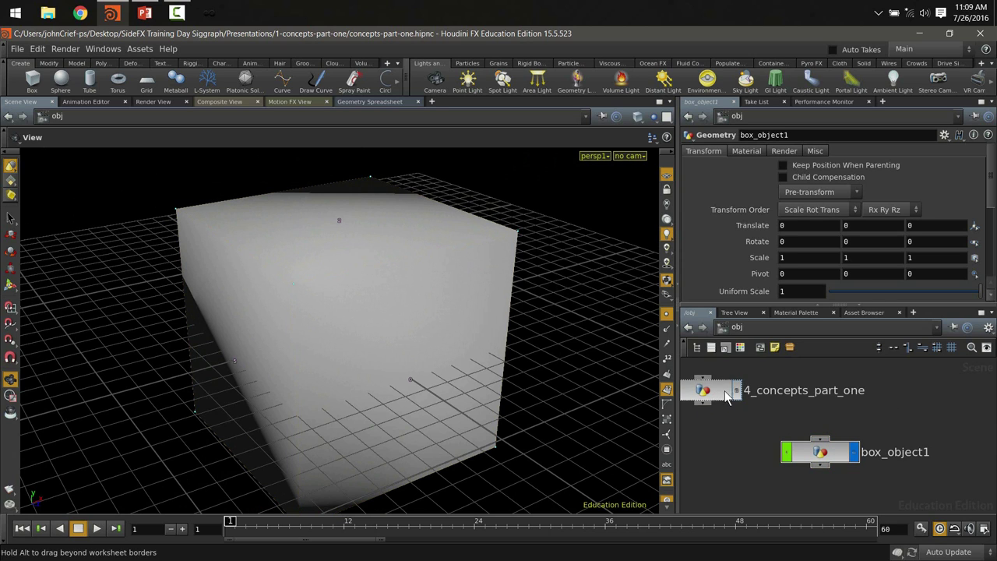
drag(726, 396, 798, 395)
scroll(893, 462, down, 3)
middle_drag(902, 414, 865, 374)
scroll(920, 426, up, 1)
double_click(802, 457)
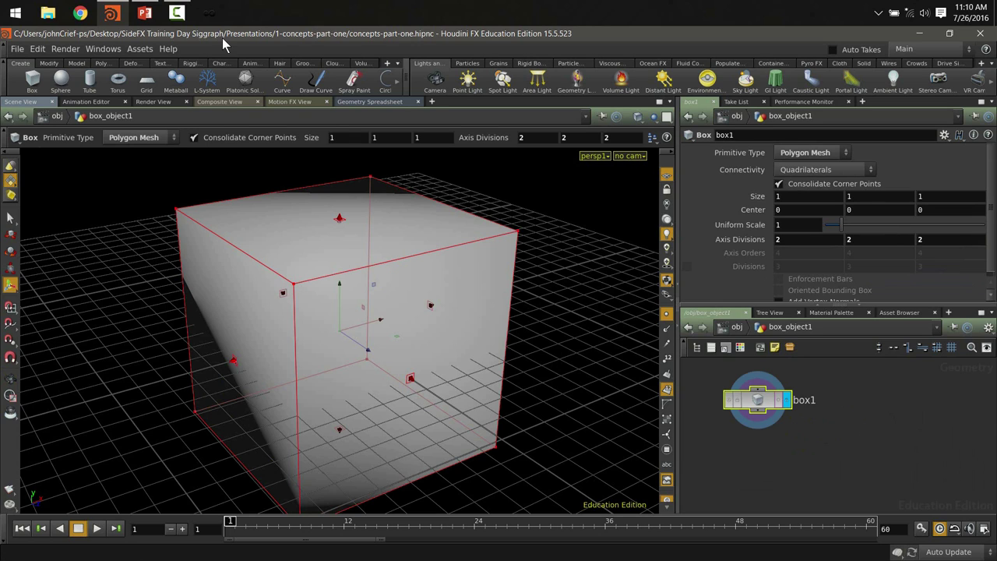
click(366, 102)
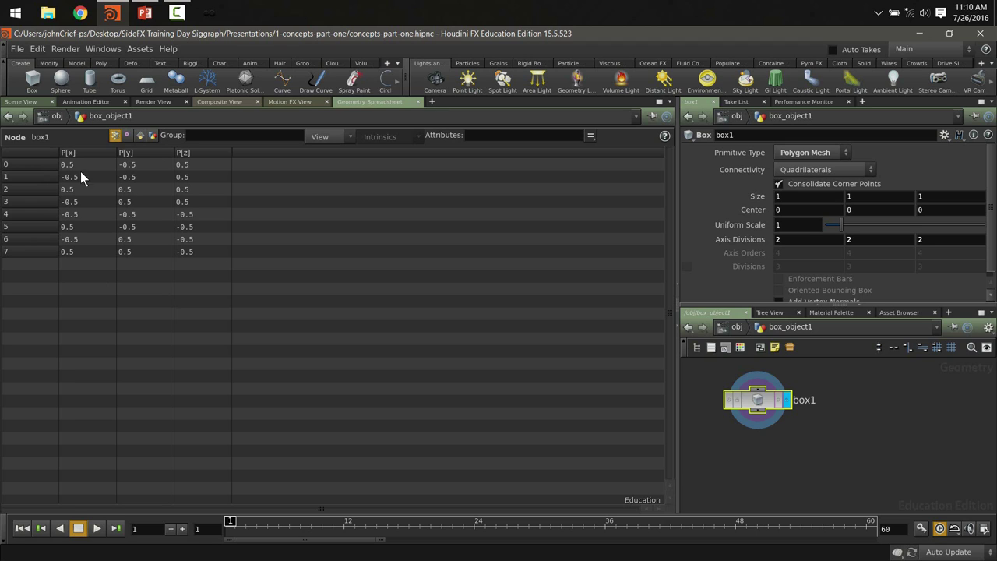
Return to the 3D scene view, turn on point numbers and inspect the numbered corners of the box
click(21, 102)
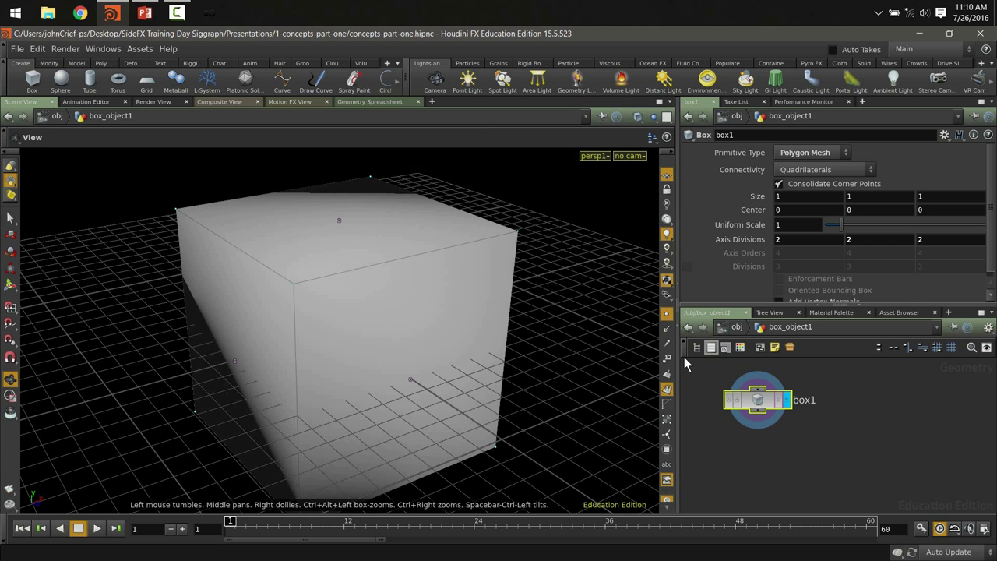
scroll(329, 251, up, 5)
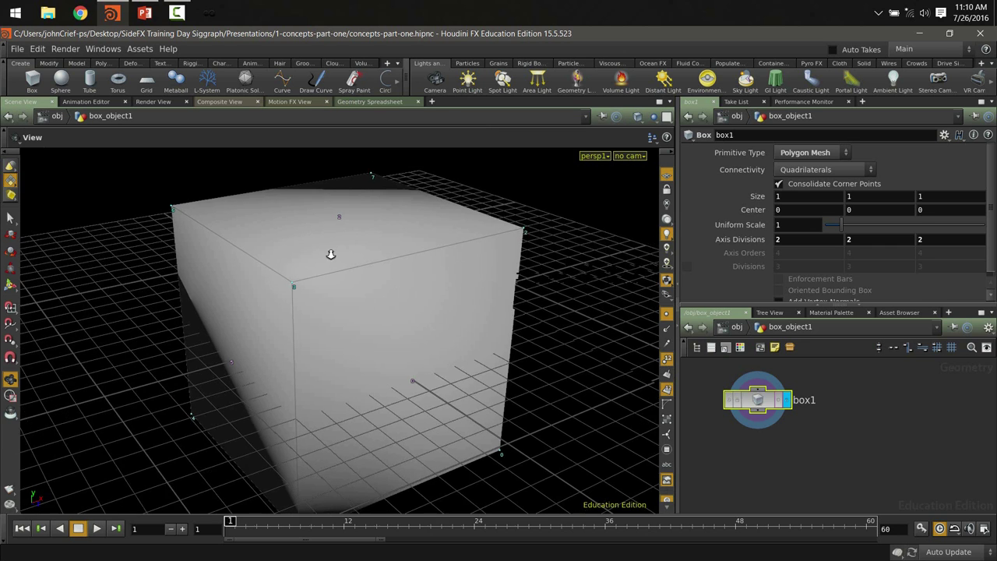
drag(317, 267, 373, 294)
right_drag(373, 293, 545, 295)
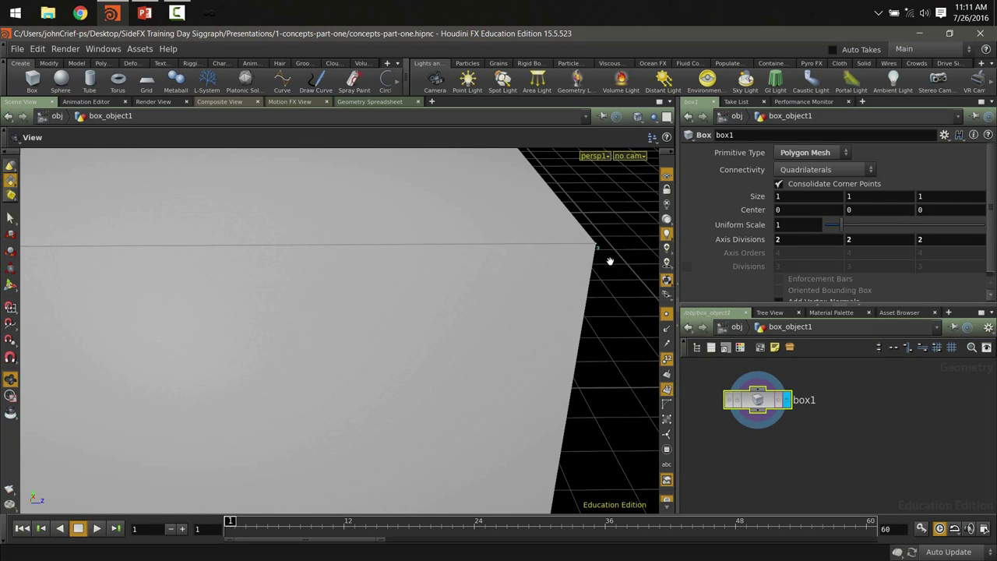
drag(570, 385, 322, 407)
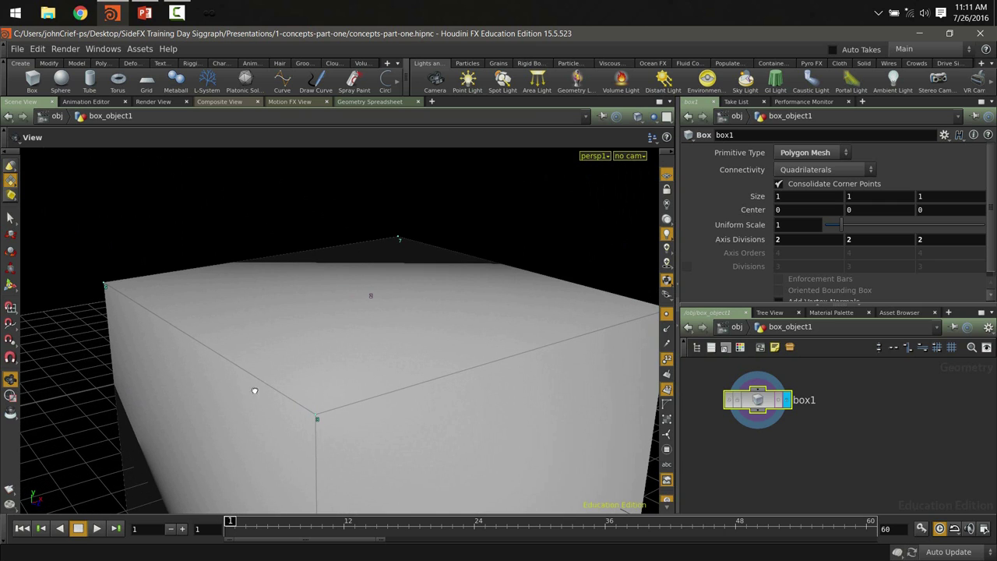
Inspect the box's numbered corners from another side and highlight the position of point 3 in the Geometry Spreadsheet
drag(255, 390, 393, 391)
drag(590, 345, 500, 326)
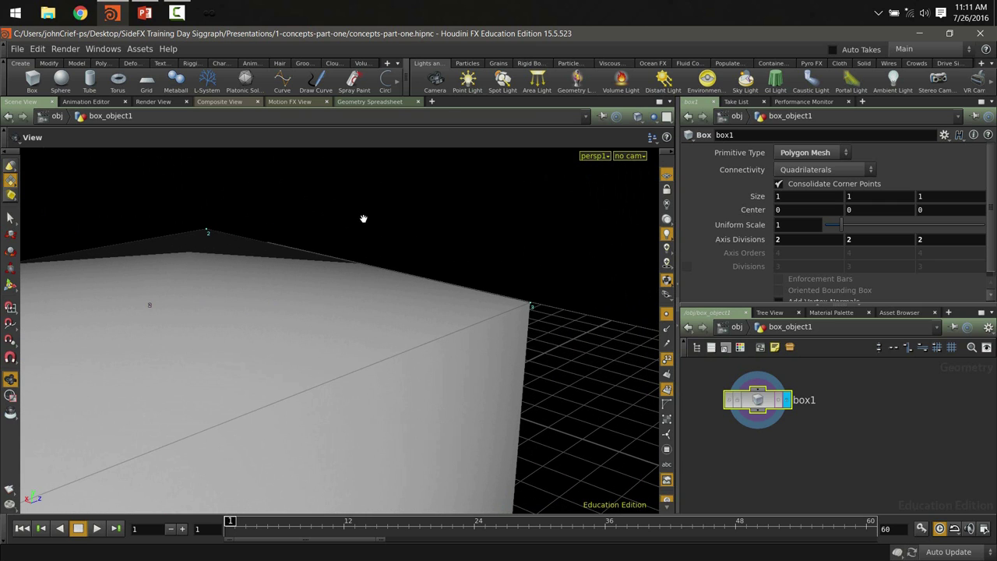
click(374, 102)
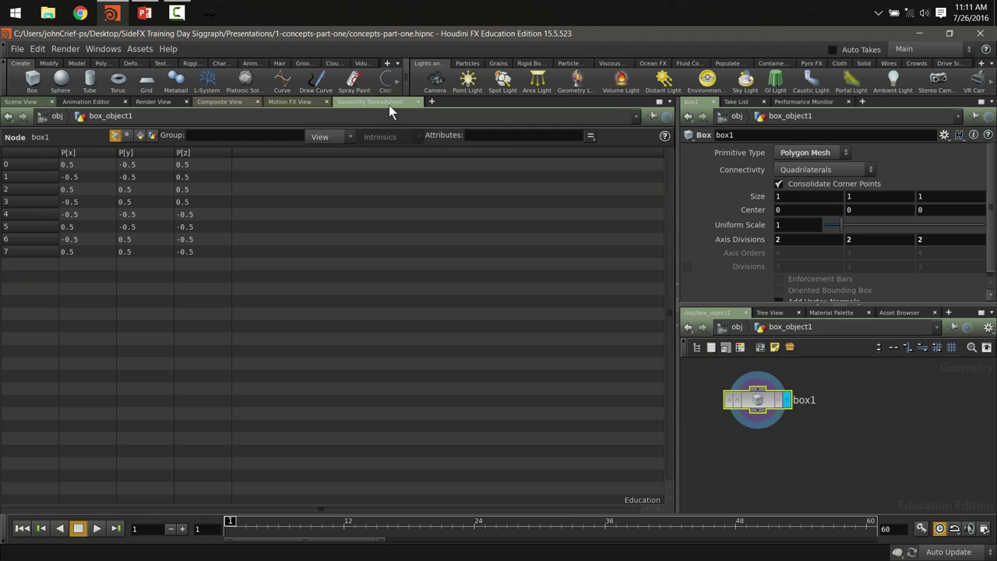
click(19, 206)
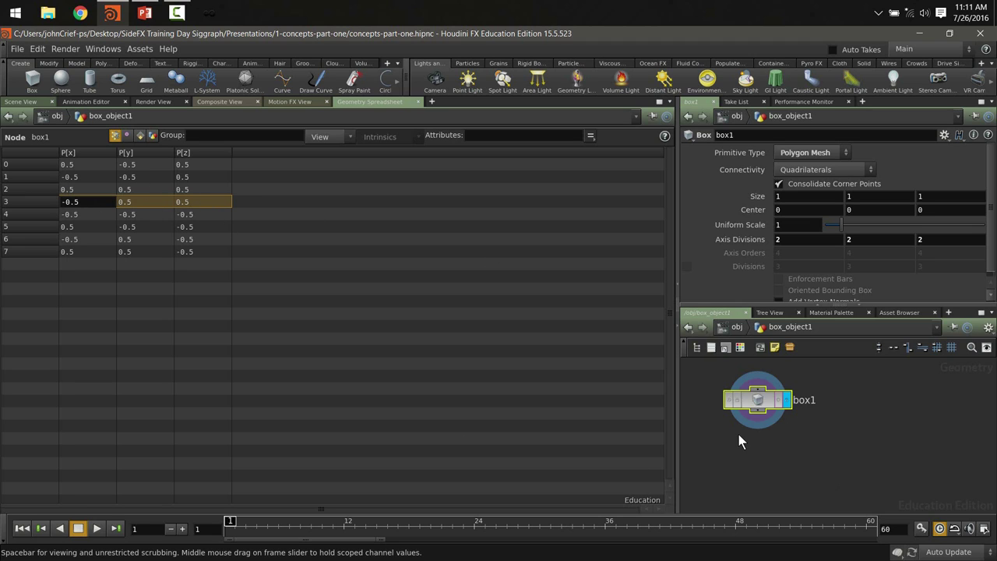
click(840, 440)
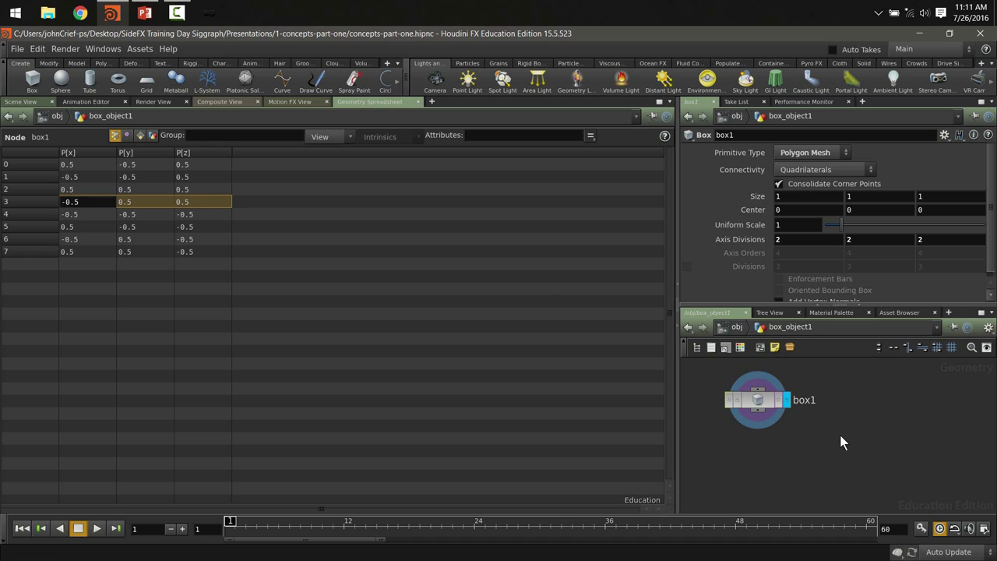
middle_drag(802, 438, 851, 442)
key(Tab)
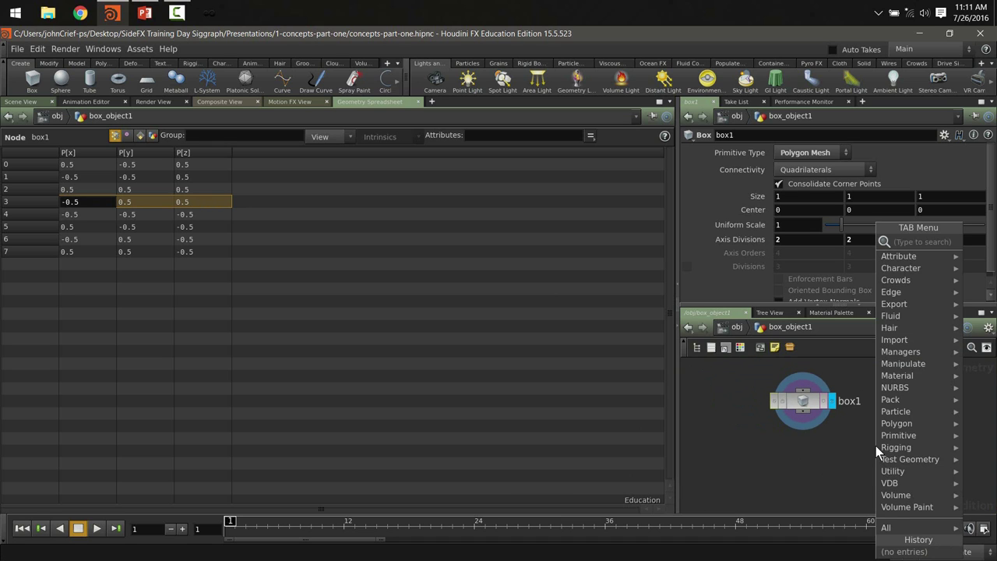
text(color)
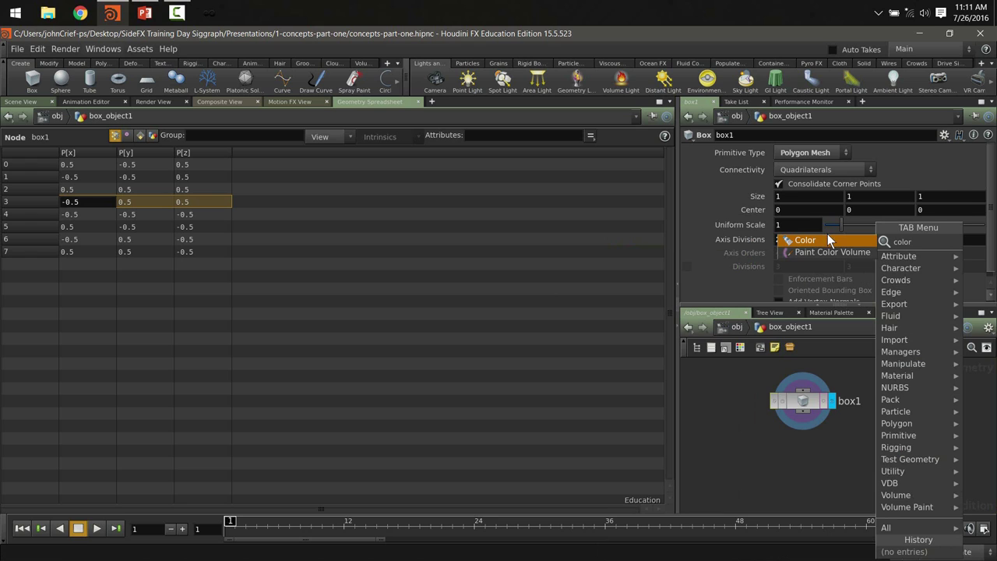
key(Escape)
Add a Color node fed by box1, make it the displayed node and line it up directly below box1
key(Tab)
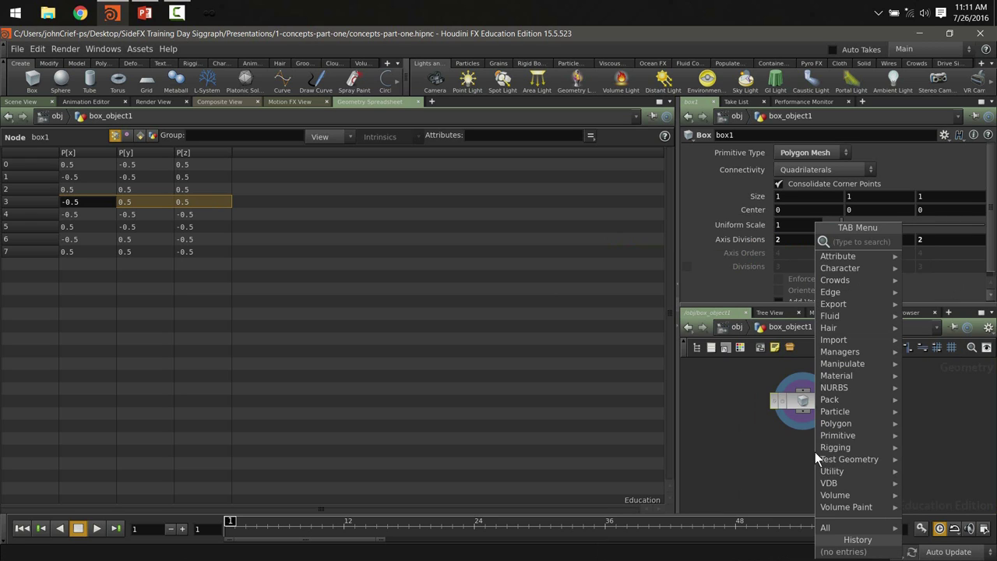
text(color)
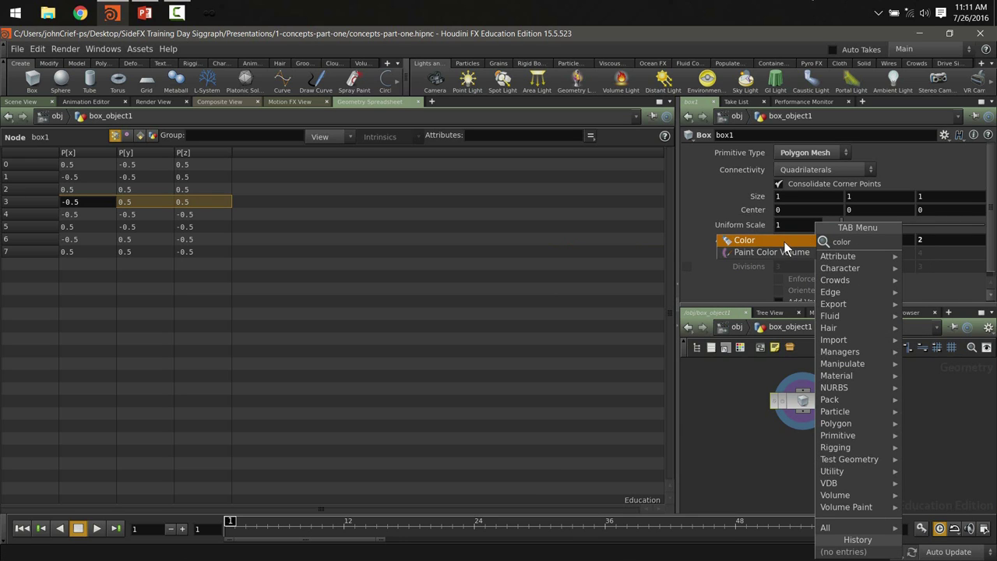
click(794, 240)
click(815, 453)
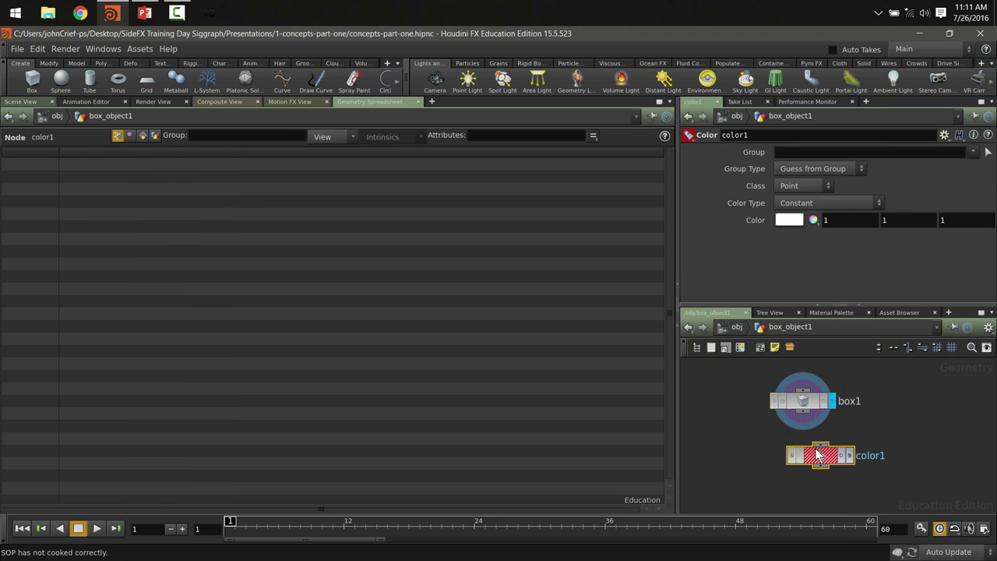
click(851, 455)
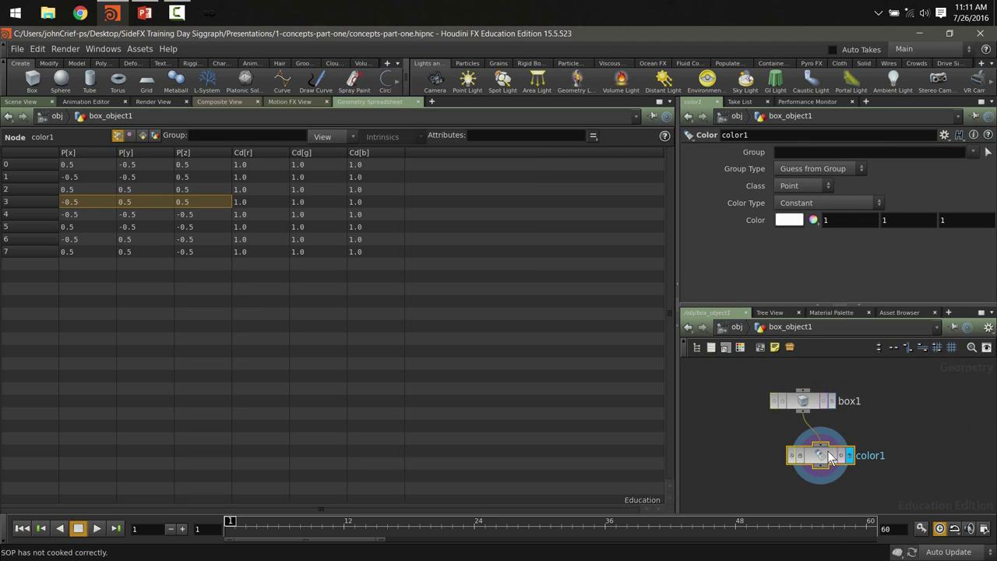
drag(820, 455, 802, 446)
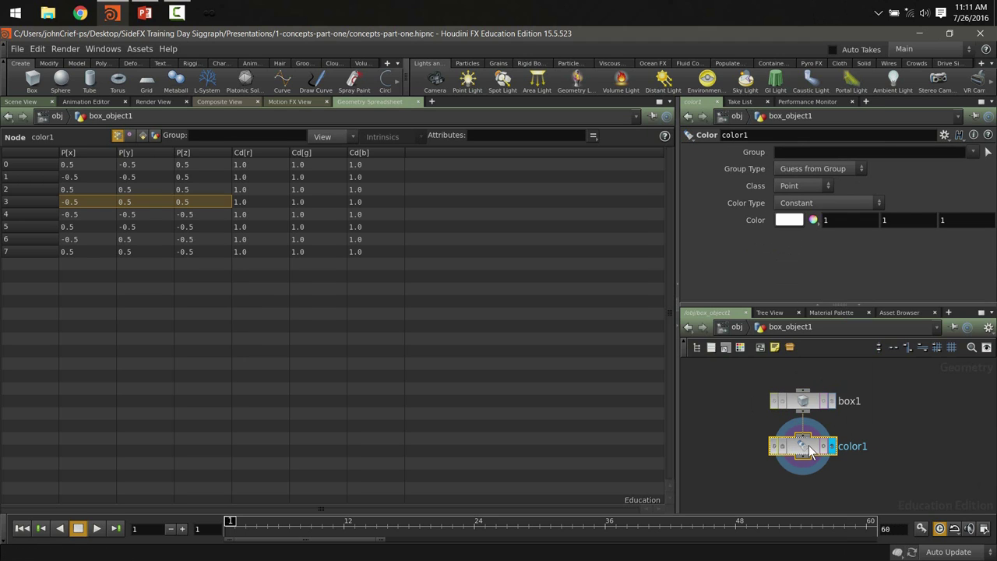
Set the constant point color of color1 to yellow-green with values 0.45, 0.9, 0
click(788, 220)
click(815, 158)
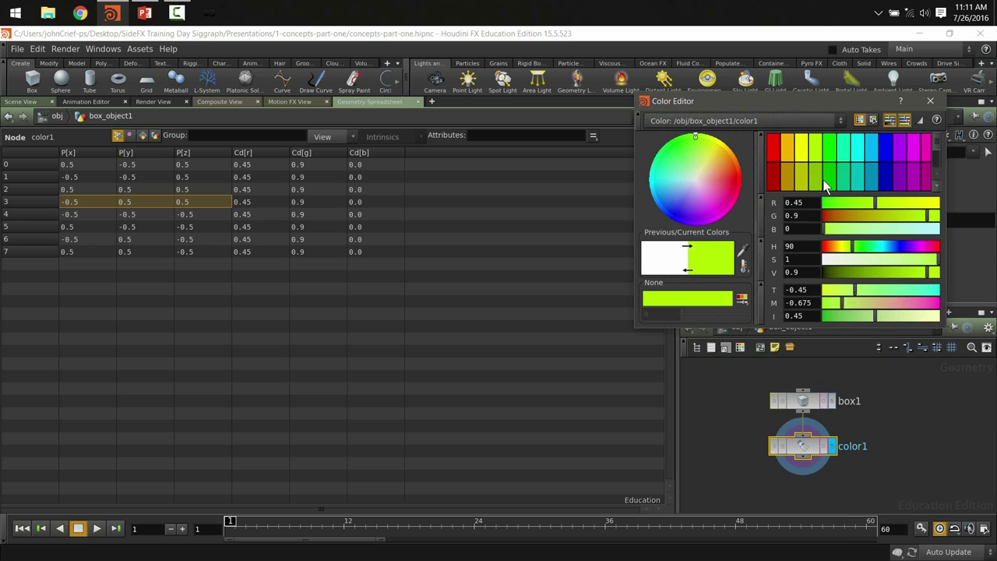
click(929, 101)
Inspect the colored box in the 3D scene view and compare it with its Cd point values in the Geometry Spreadsheet
click(22, 102)
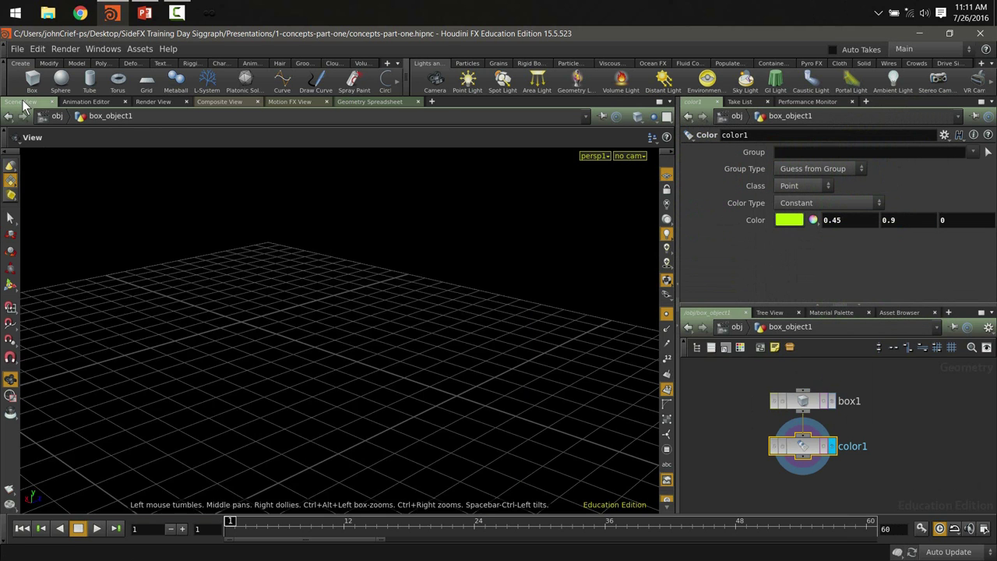
drag(348, 289, 307, 282)
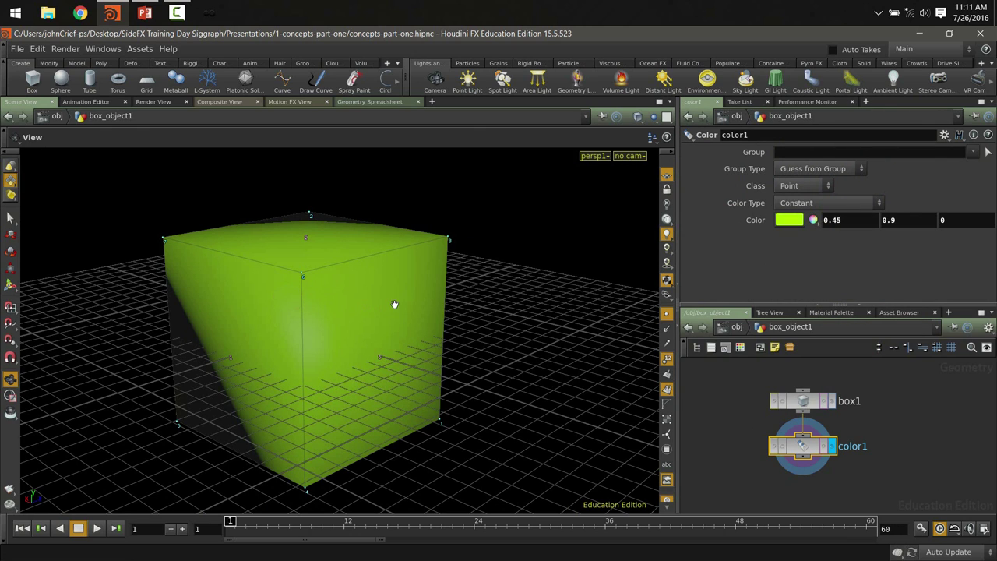
click(352, 102)
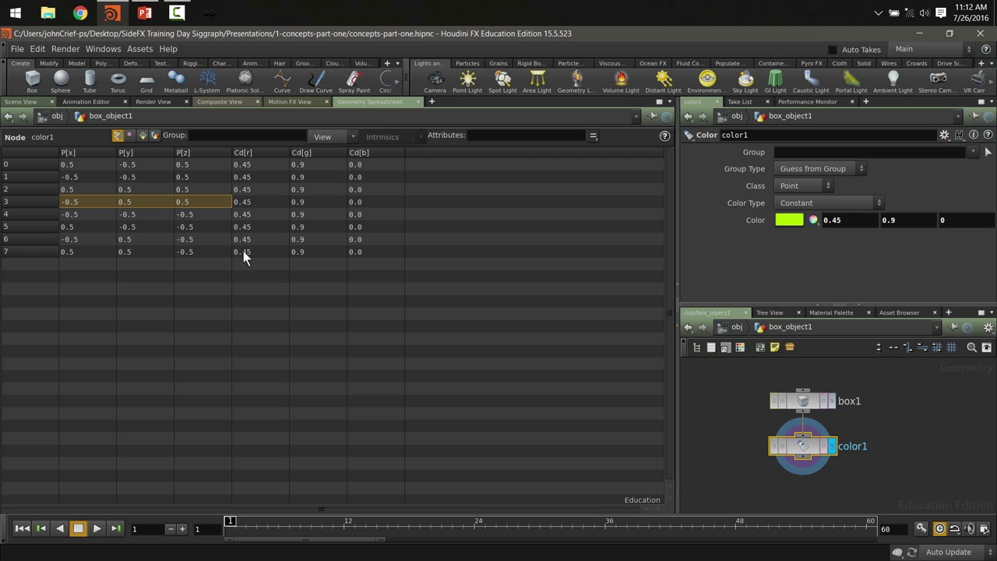
click(20, 102)
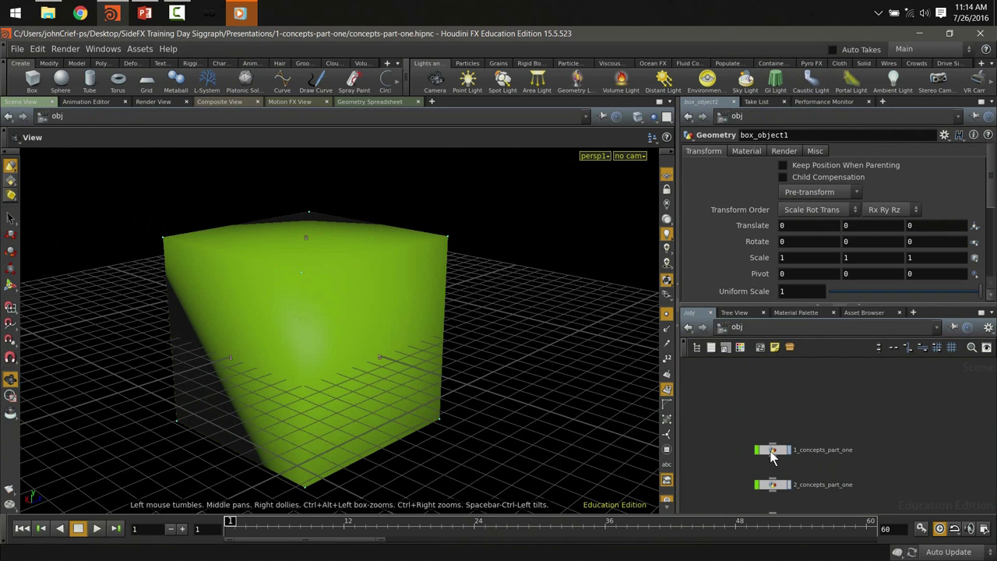
Delete the box_object1 node from the object-level network
scroll(779, 454, up, 2)
scroll(779, 454, down, 3)
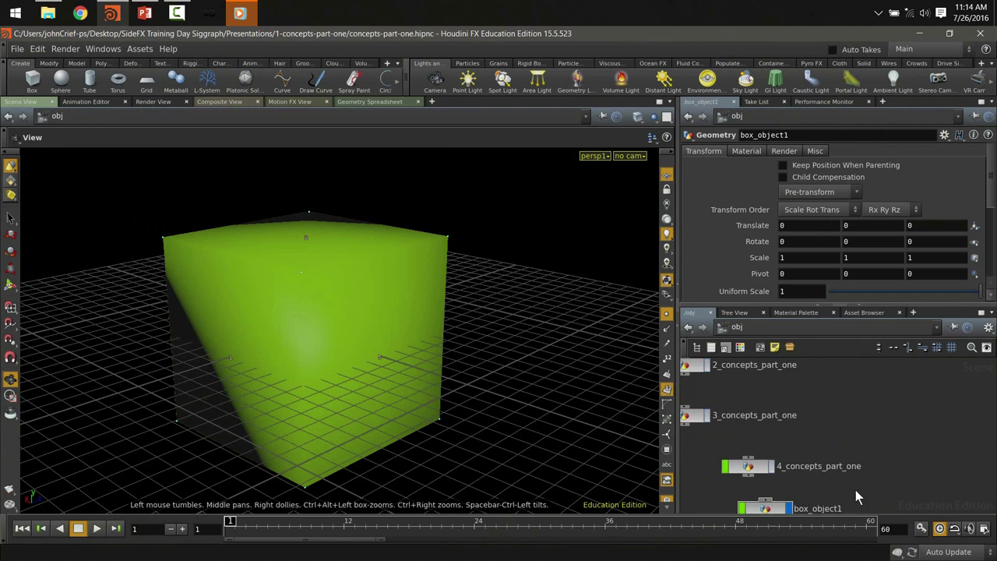
middle_drag(854, 490, 851, 400)
click(802, 421)
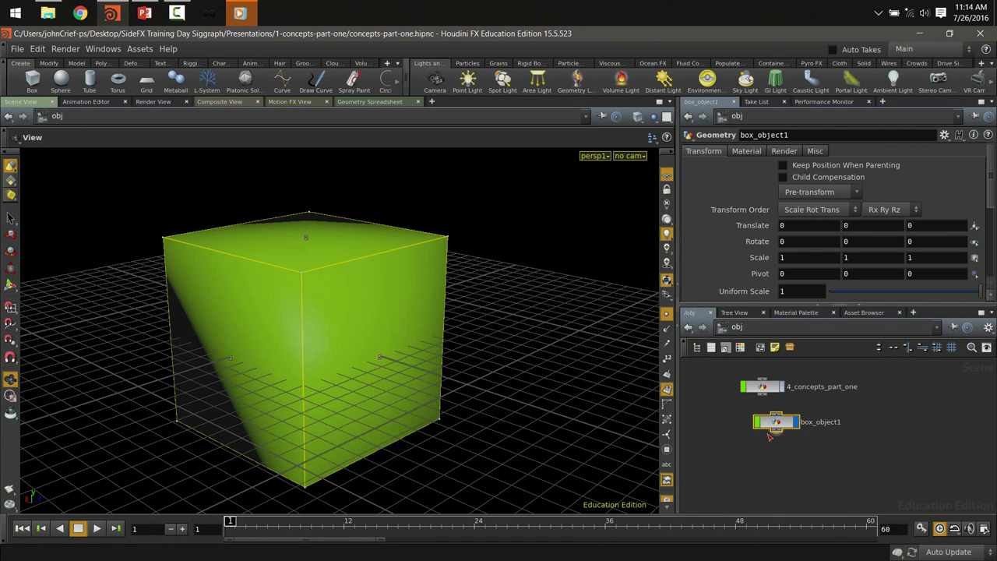
key(Delete)
Turn on display of the 1_concepts_part_one object and go inside its geometry network
scroll(769, 437, up, 5)
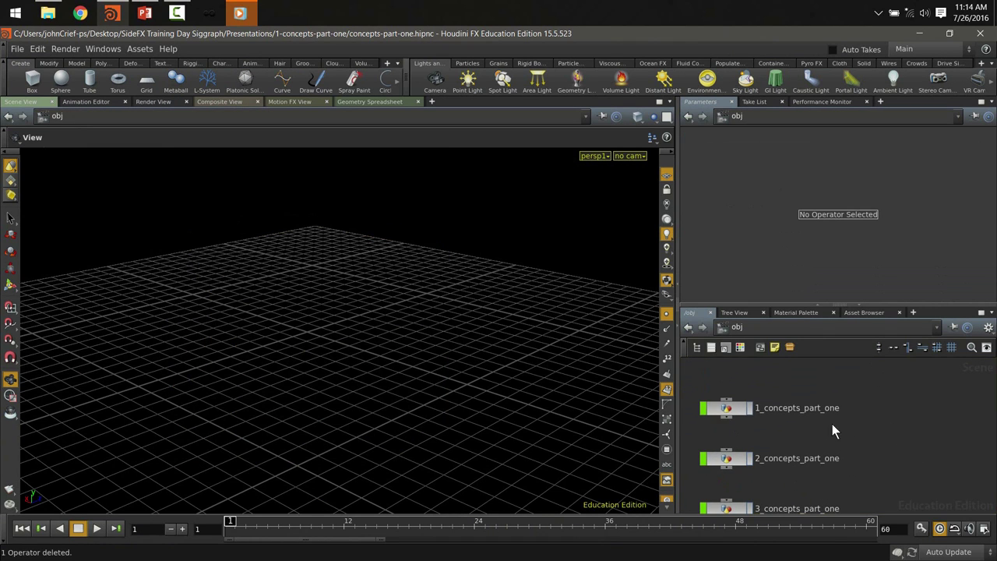
click(747, 413)
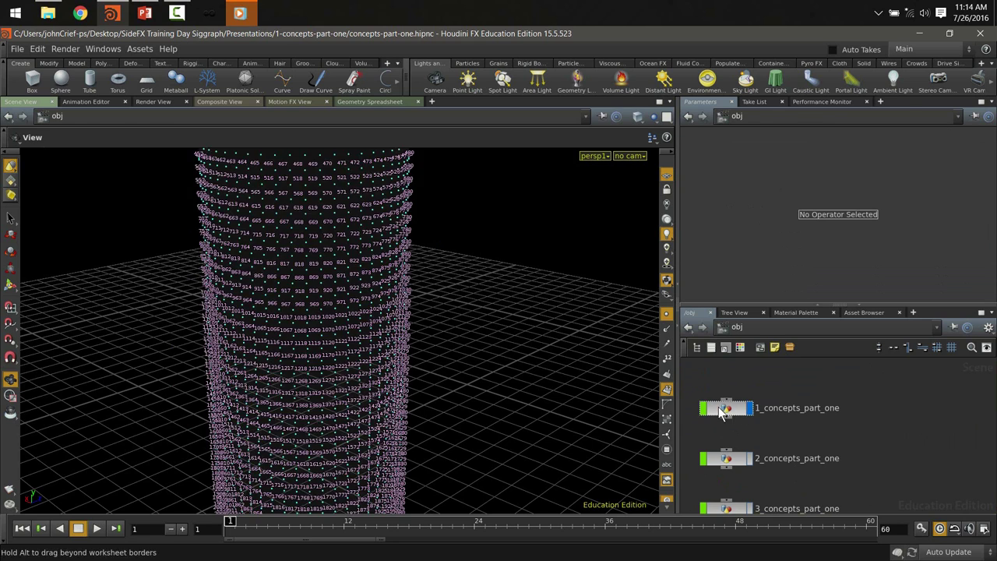
double_click(718, 406)
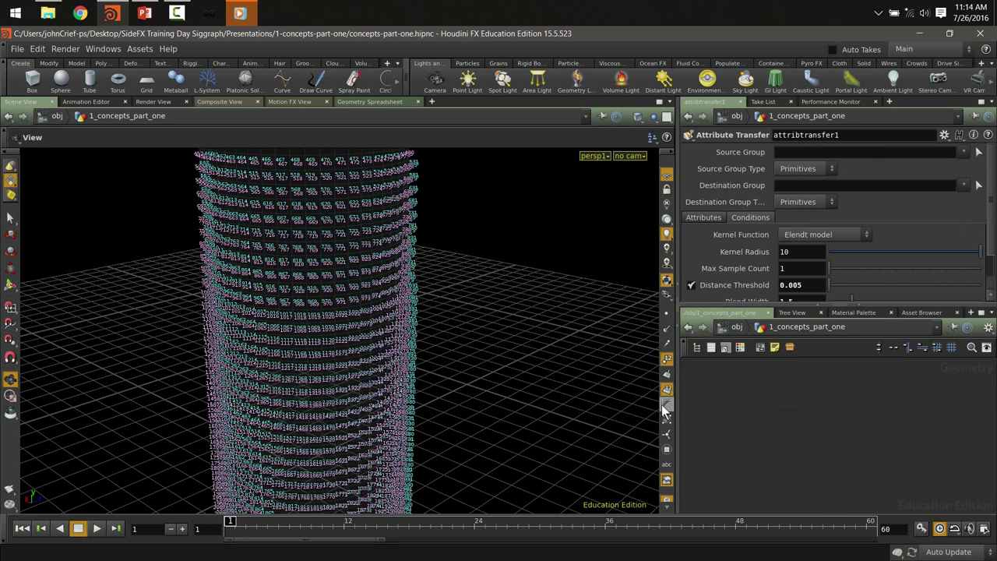
Turn off the point and primitive numbers in the scene view and collapse the parameter pane to enlarge the network editor
click(667, 358)
drag(504, 353, 631, 391)
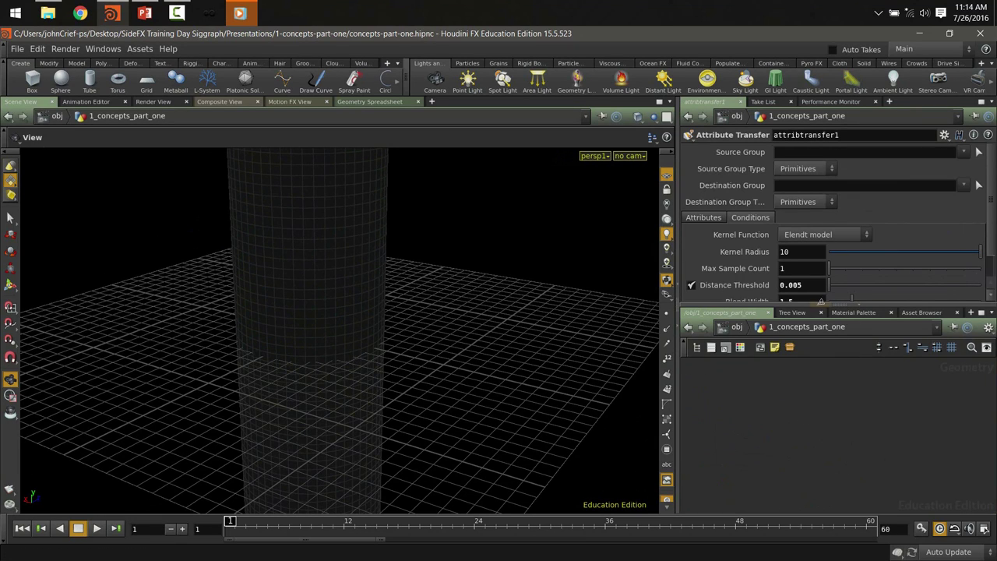
click(820, 303)
Display the tube1 node, inspect the tube's shape and show its point positions in the Geometry Spreadsheet
middle_drag(904, 391, 932, 343)
scroll(938, 265, up, 4)
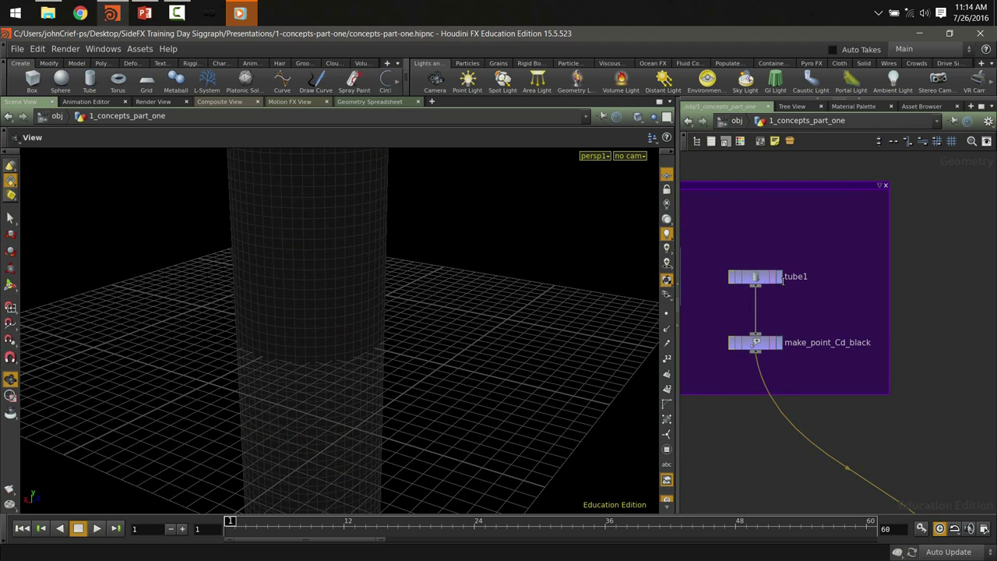
click(753, 278)
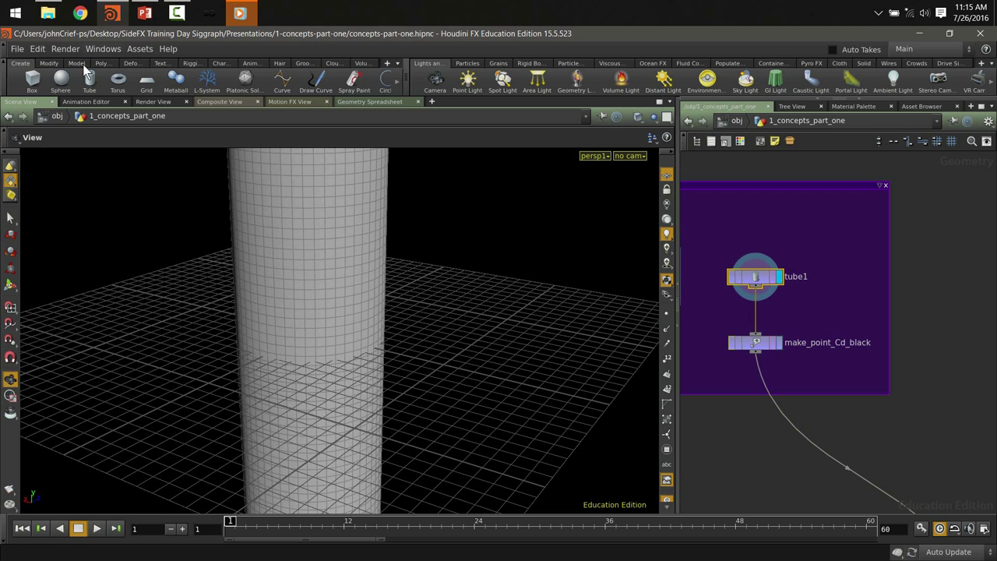
right_drag(383, 277, 301, 267)
drag(300, 267, 360, 194)
click(375, 101)
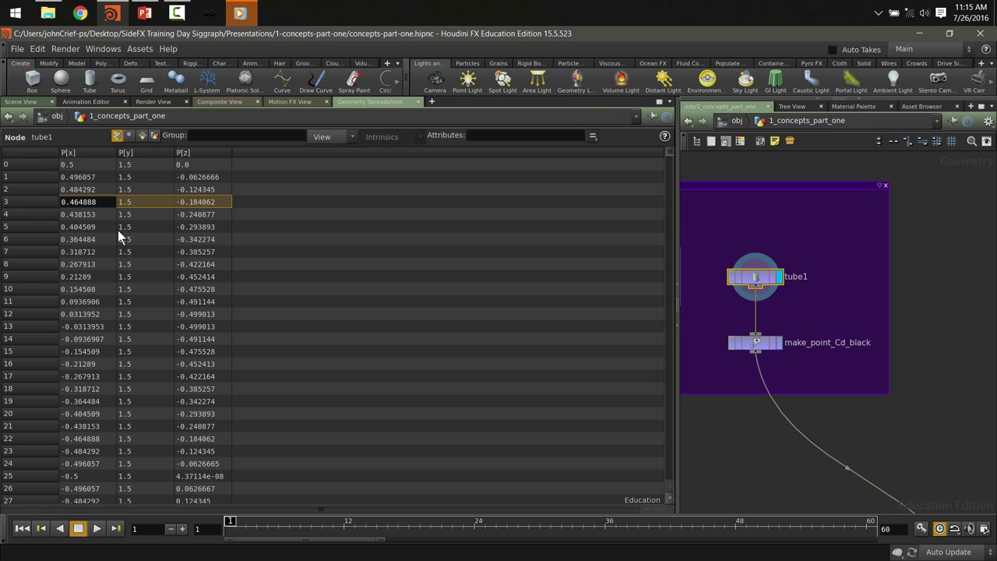
Return to the 3D scene view and briefly turn point display on and off to examine the tube's points
click(32, 101)
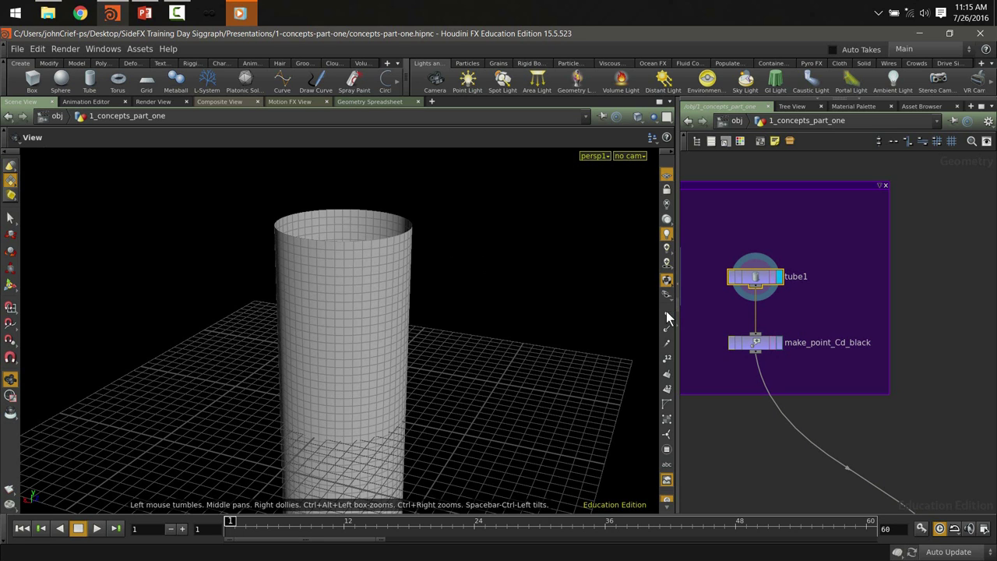
click(665, 315)
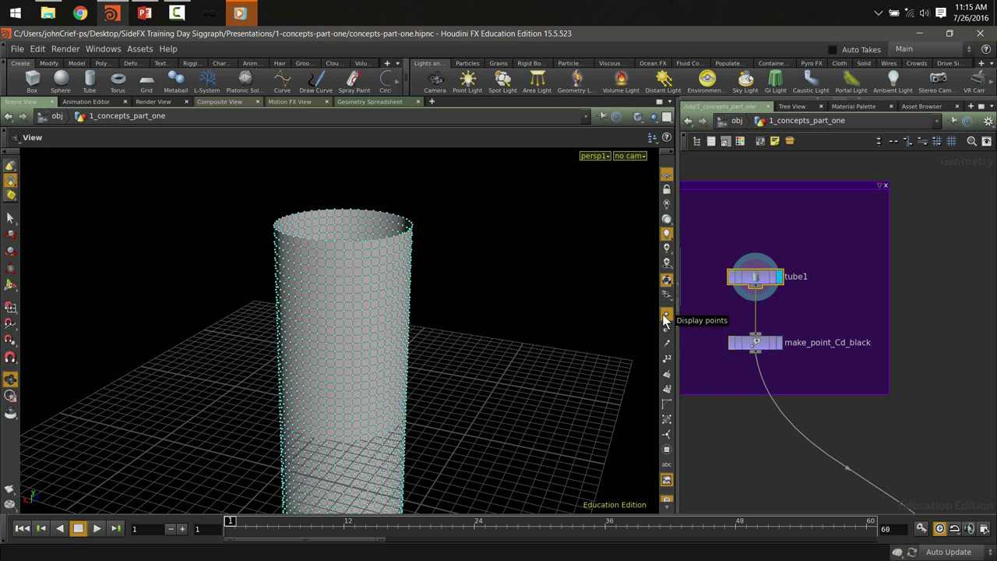
click(666, 315)
Make sphere1 the displayed node and show its point attributes in the Geometry Spreadsheet
middle_drag(880, 419, 910, 358)
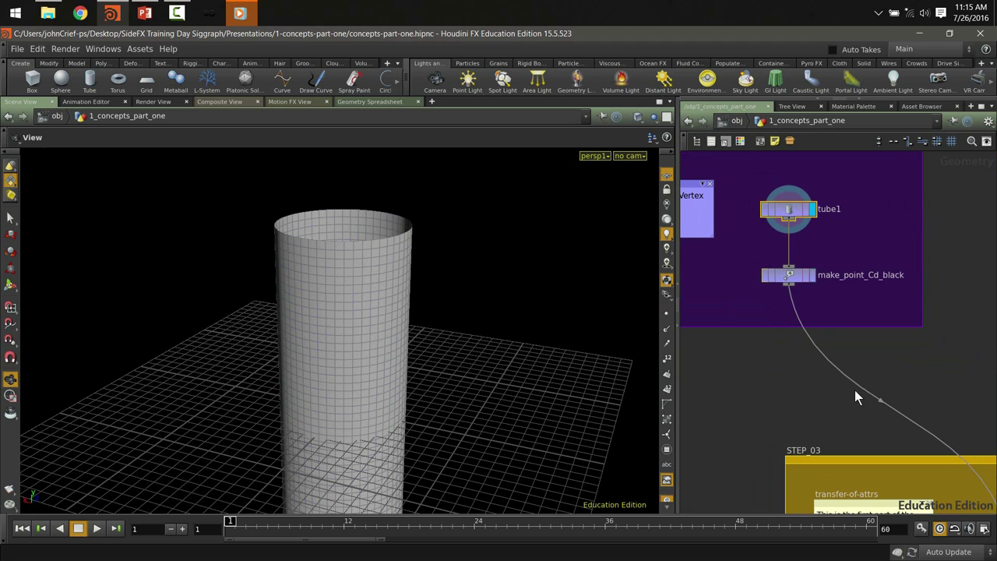
key(2)
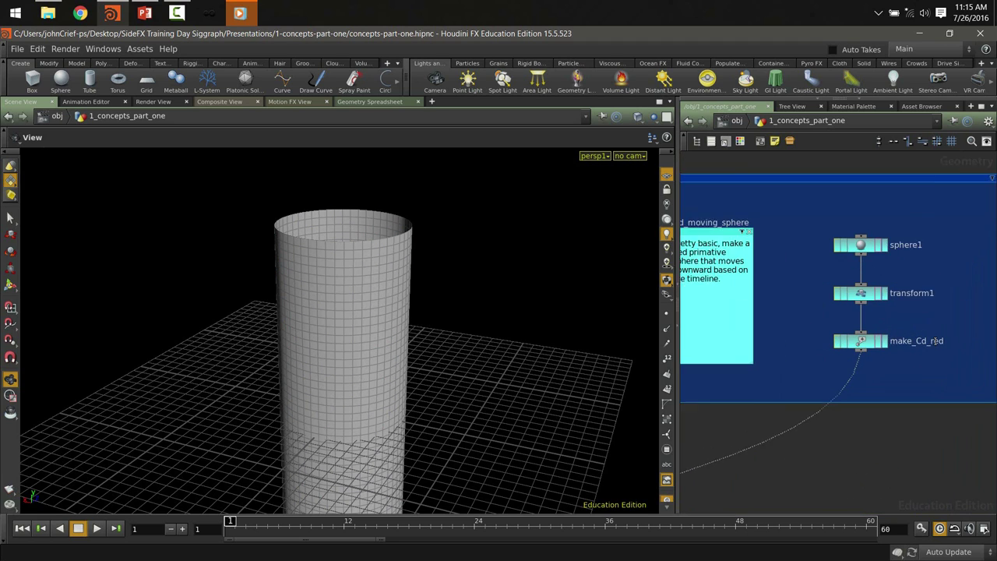
click(845, 227)
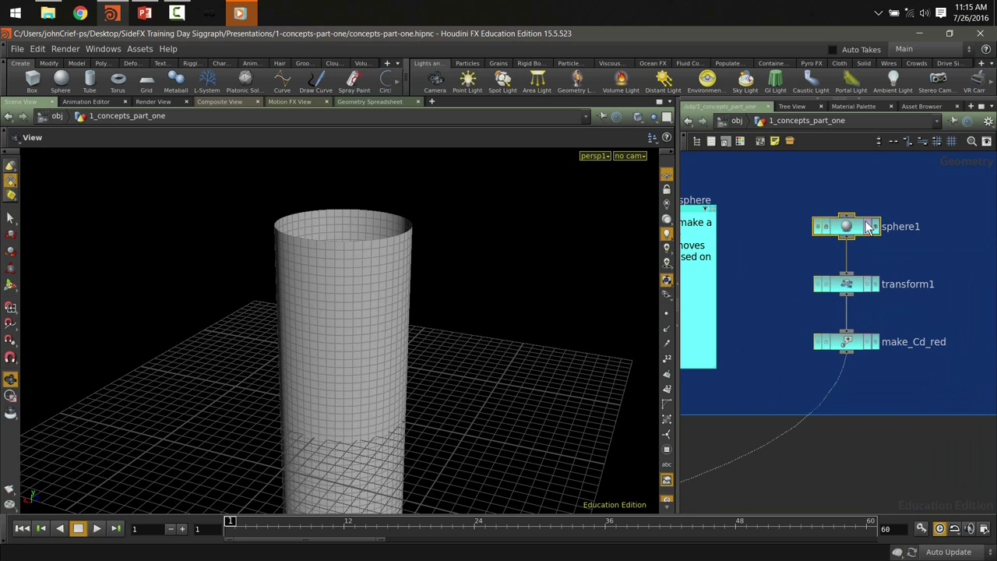
click(875, 226)
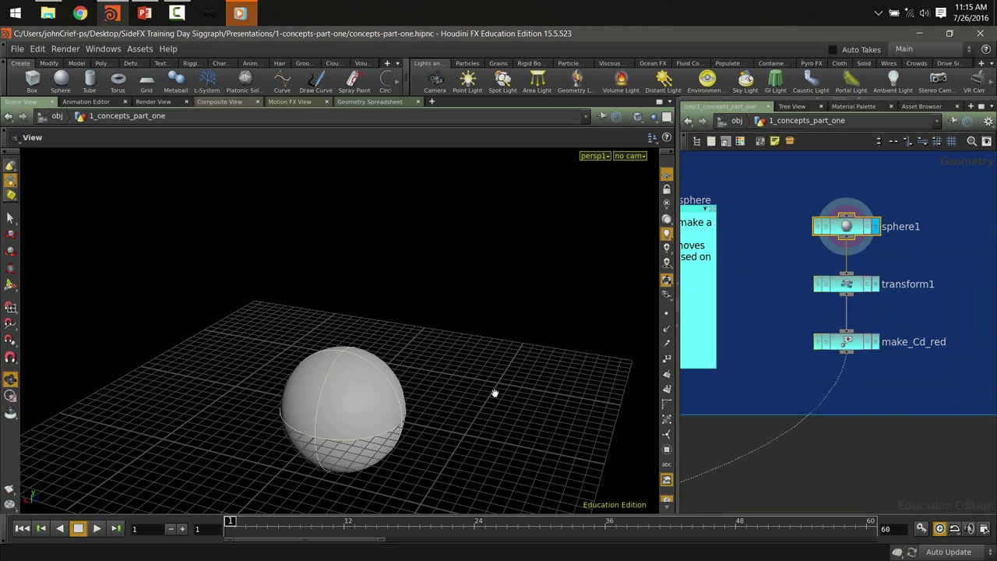
click(379, 102)
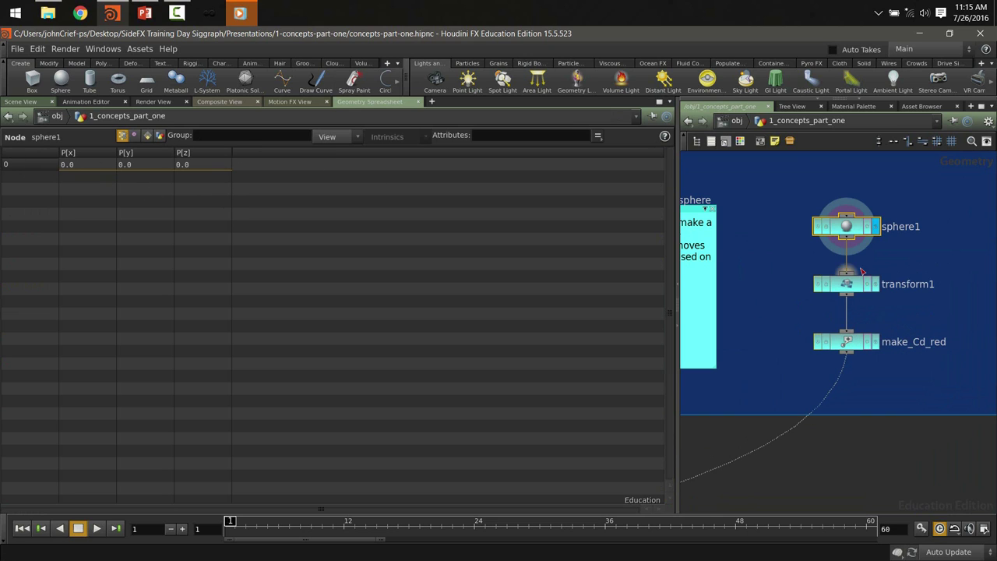
Return to the object level and split the scene view side by side, making the new pane a Geometry Spreadsheet
click(735, 121)
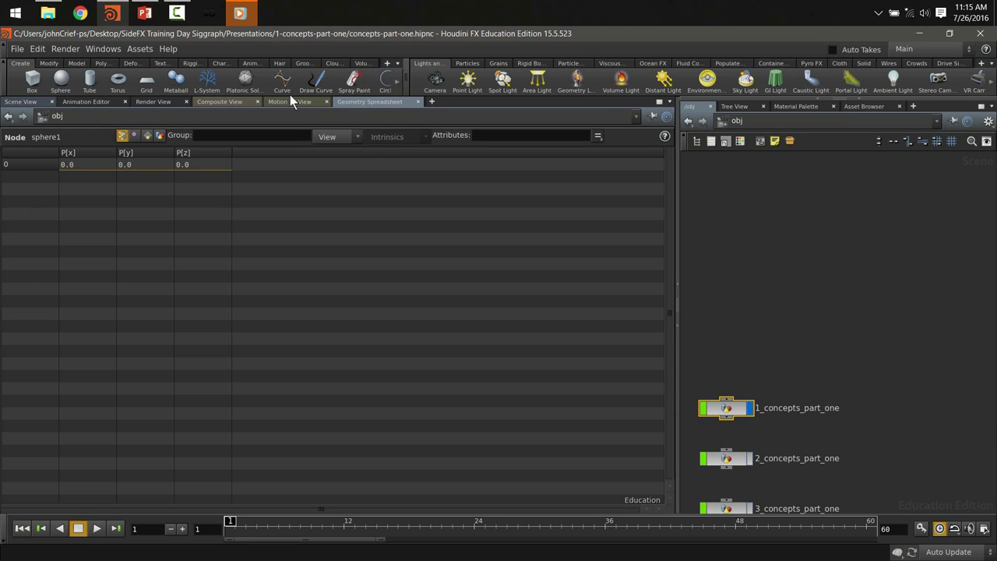
click(20, 101)
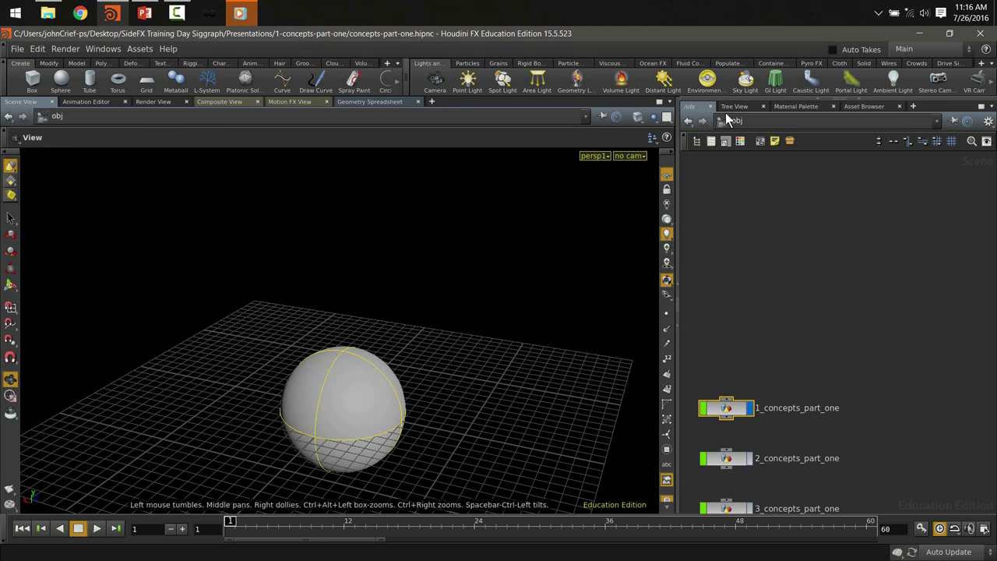
click(669, 102)
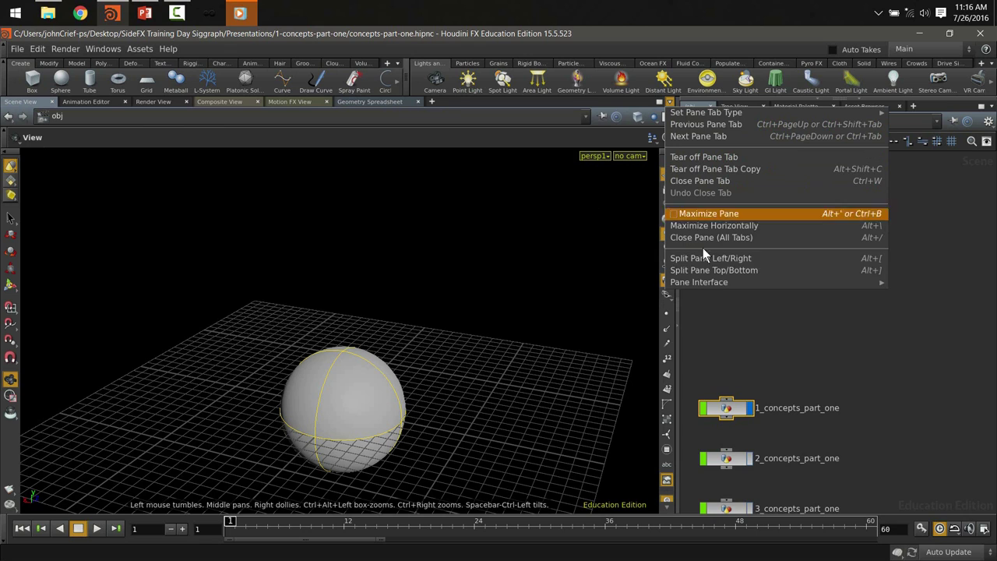
click(721, 264)
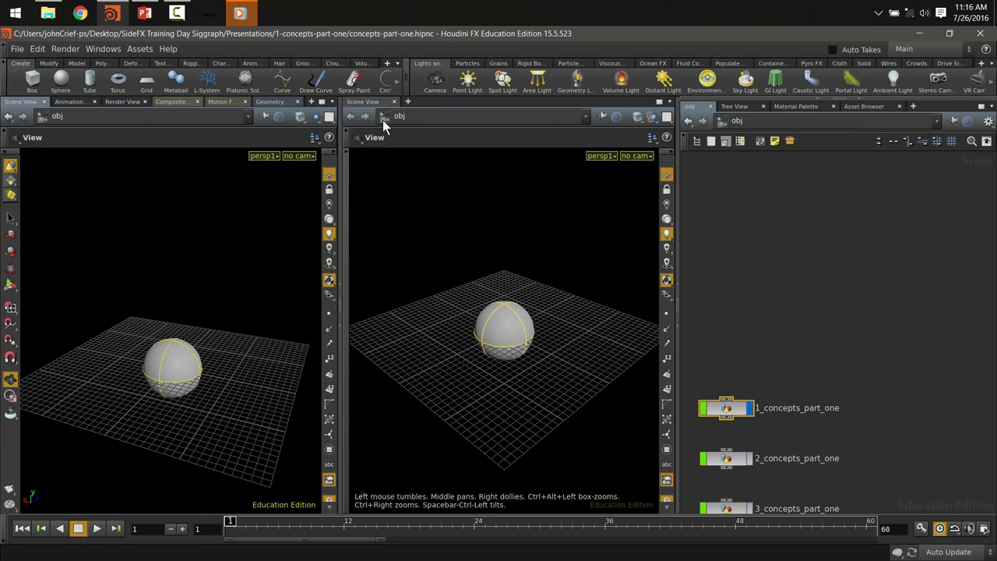
click(365, 102)
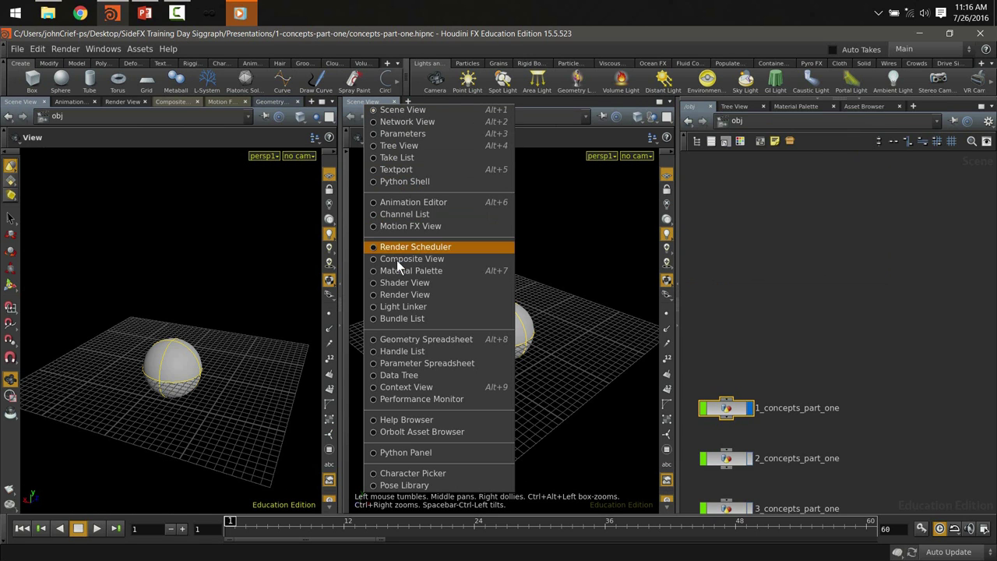
click(418, 342)
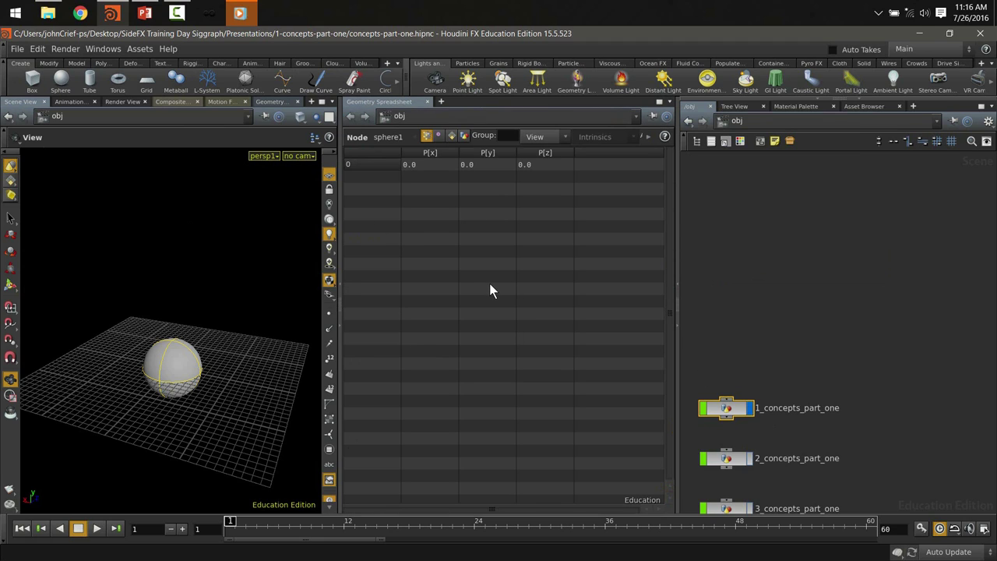
Frame the object network, enter 1_concepts_part_one, and select transform1 as the displayed node
key(h)
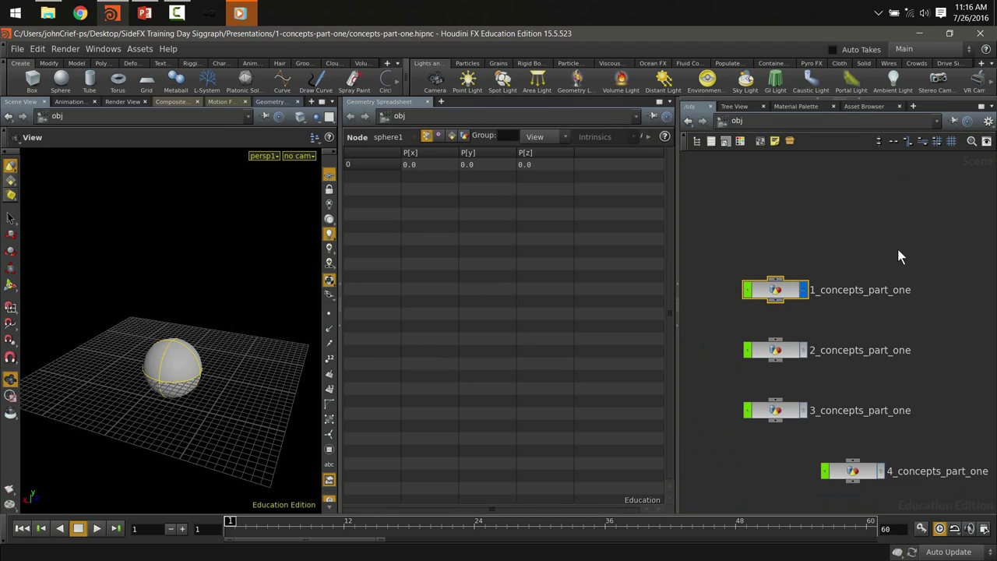
double_click(776, 291)
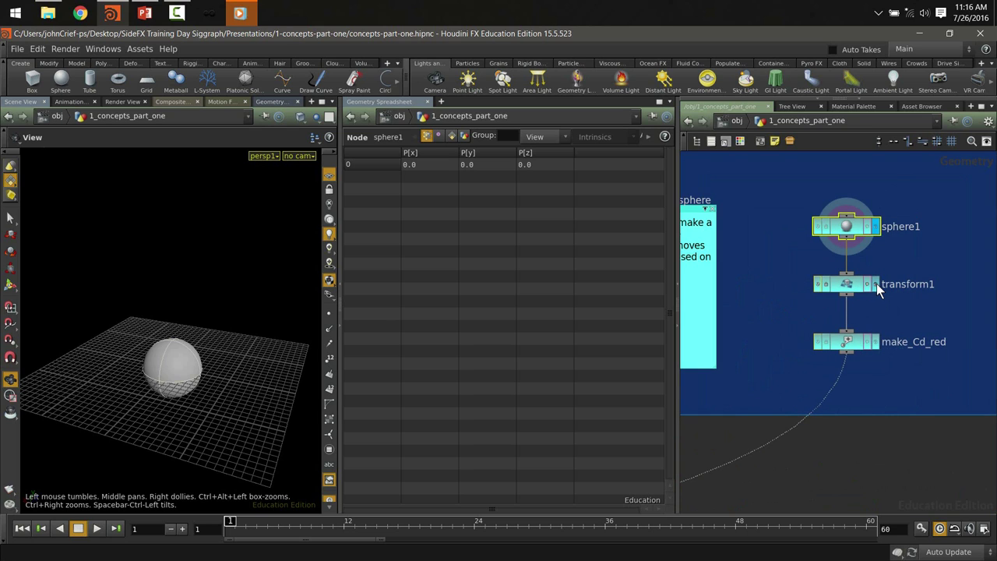
click(876, 283)
click(846, 283)
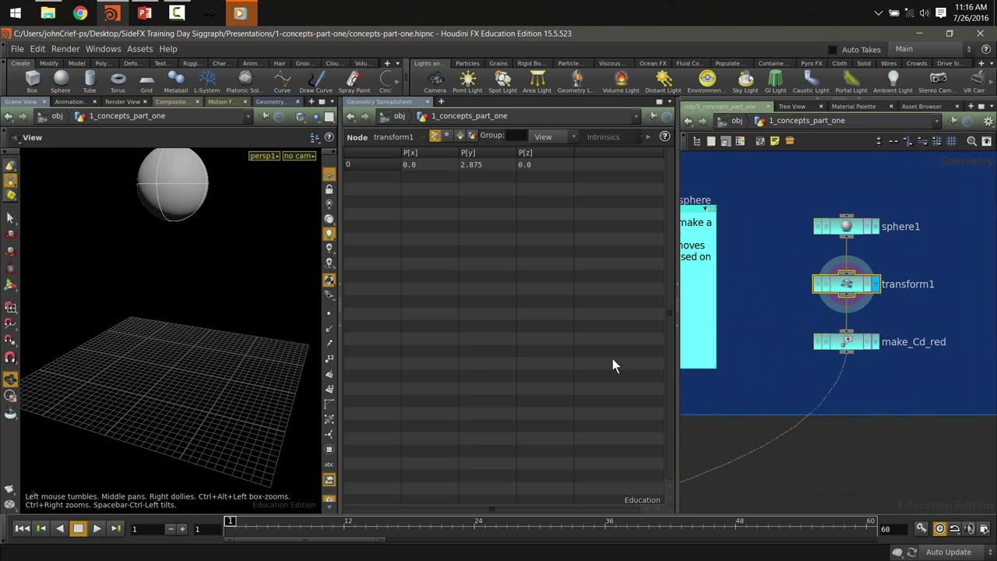
Play the timeline to watch the sphere's position change in the view and spreadsheet, and rewind to frame 1
click(97, 529)
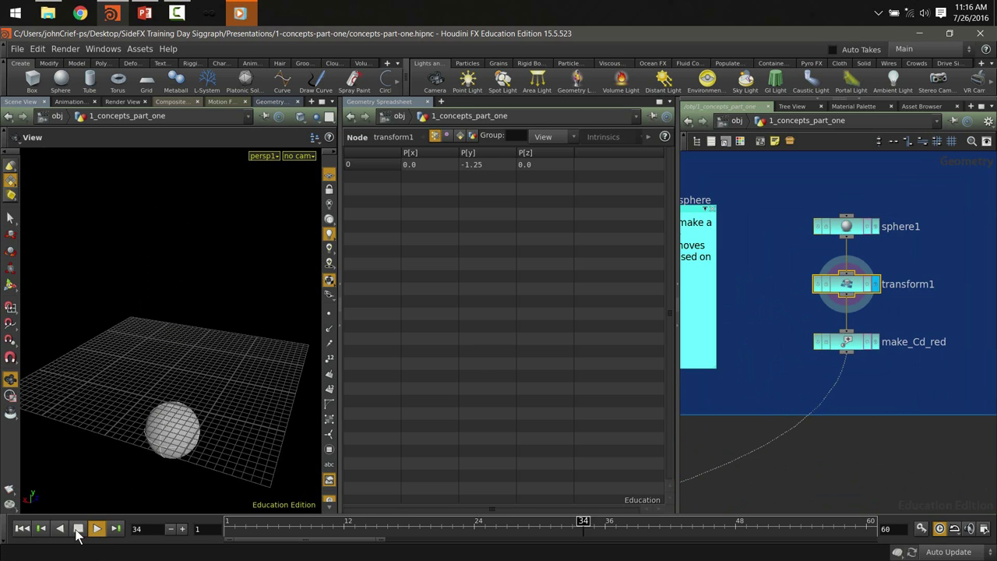
click(78, 529)
click(22, 529)
click(96, 528)
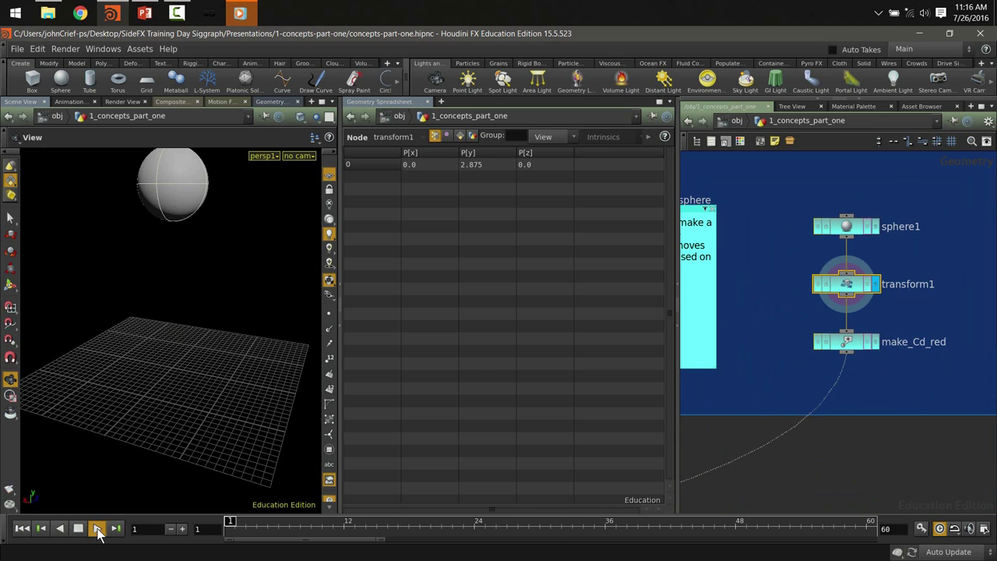
click(78, 528)
click(22, 529)
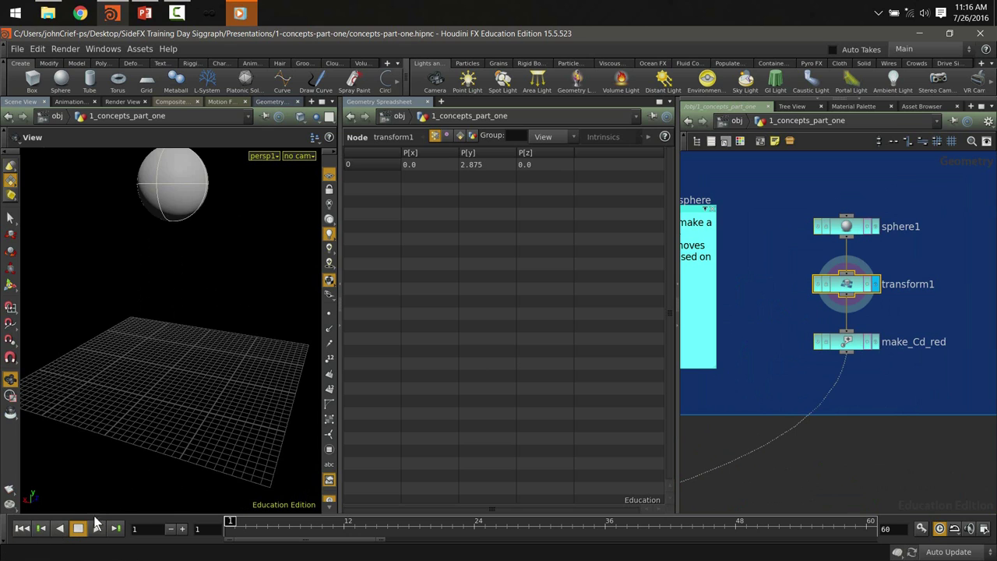
Show tube1 as a template and play the sphere's motion against it, ending back at frame 1
middle_drag(761, 451, 913, 463)
key(2)
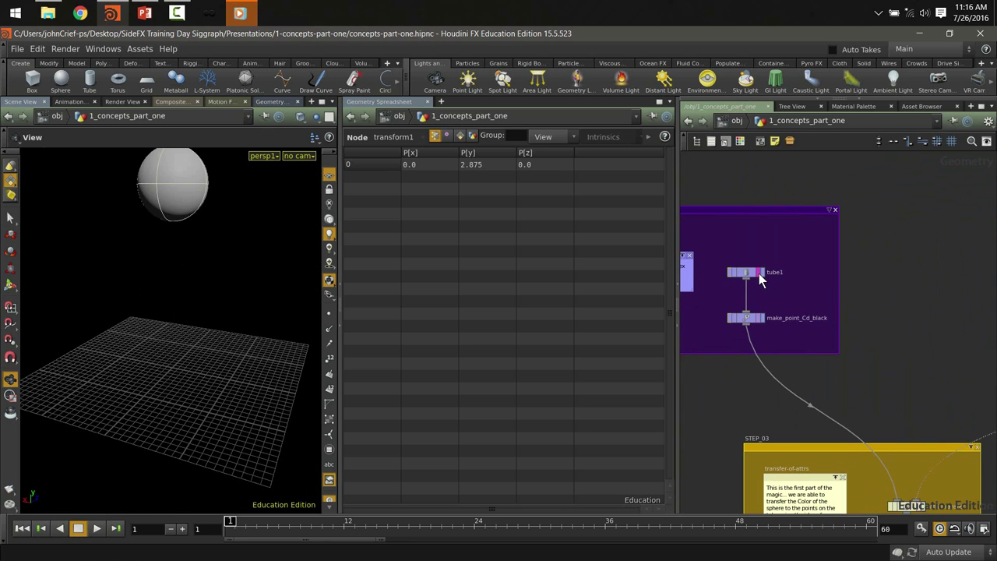
click(758, 273)
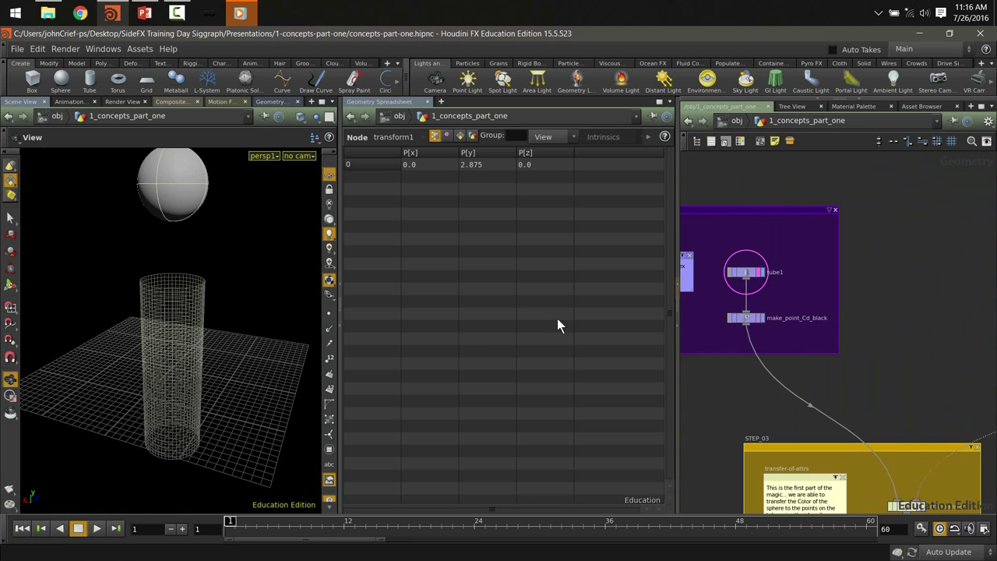
click(97, 528)
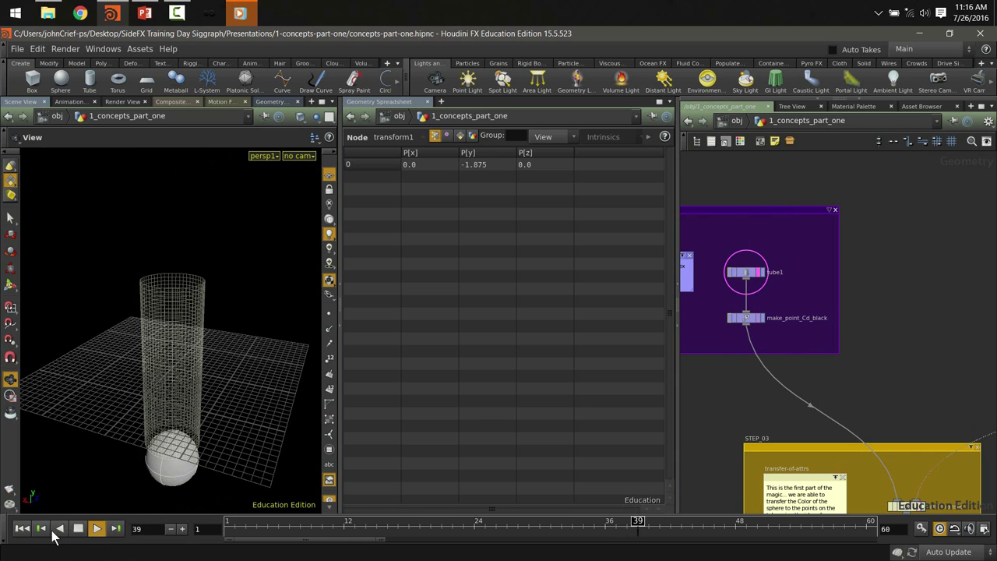
click(77, 528)
click(22, 528)
Display make_Cd_red in the STEP_02 box and examine the sphere's Cd values in the Geometry Spreadsheet
middle_drag(902, 392, 795, 278)
middle_drag(881, 341, 866, 396)
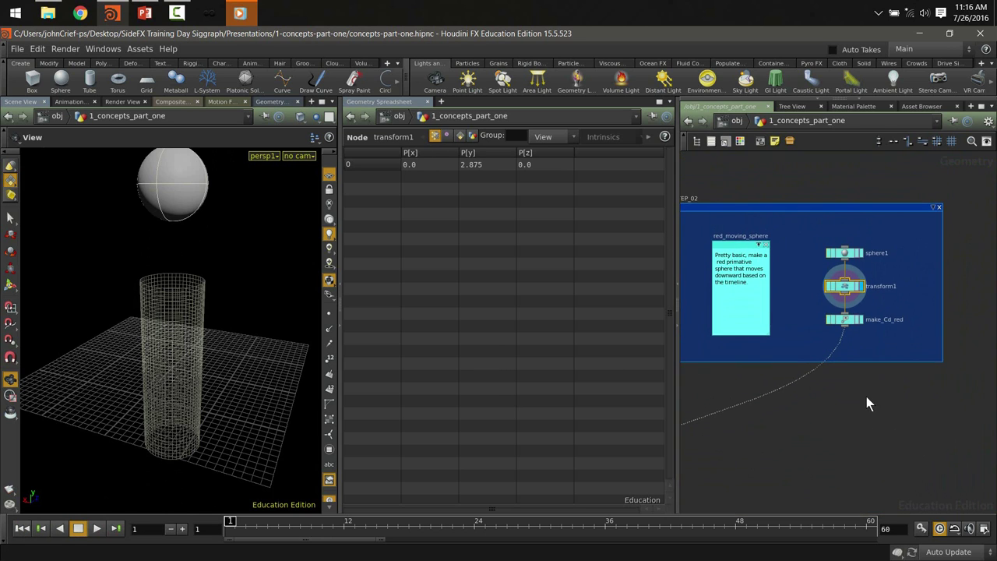
scroll(862, 389, up, 1)
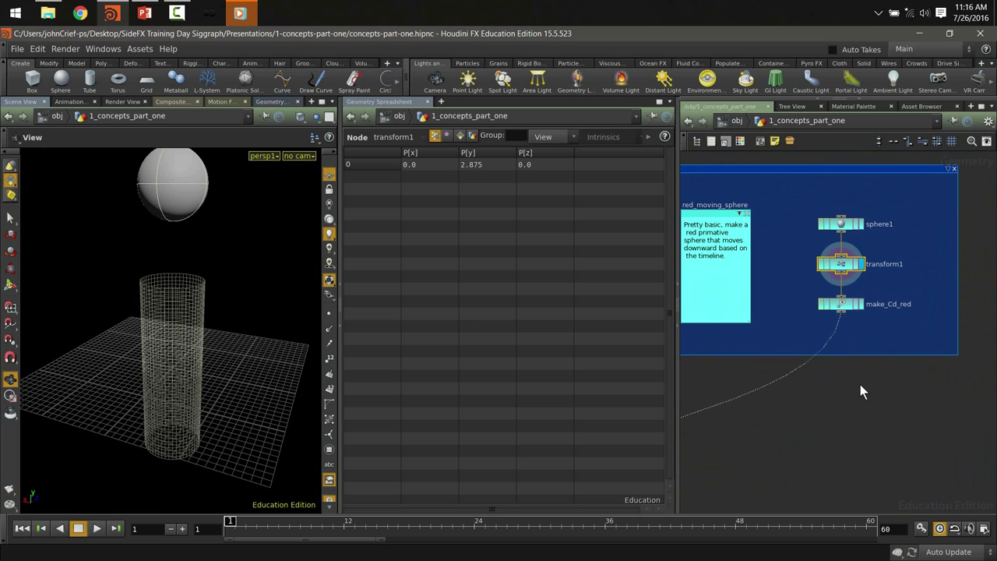
click(841, 305)
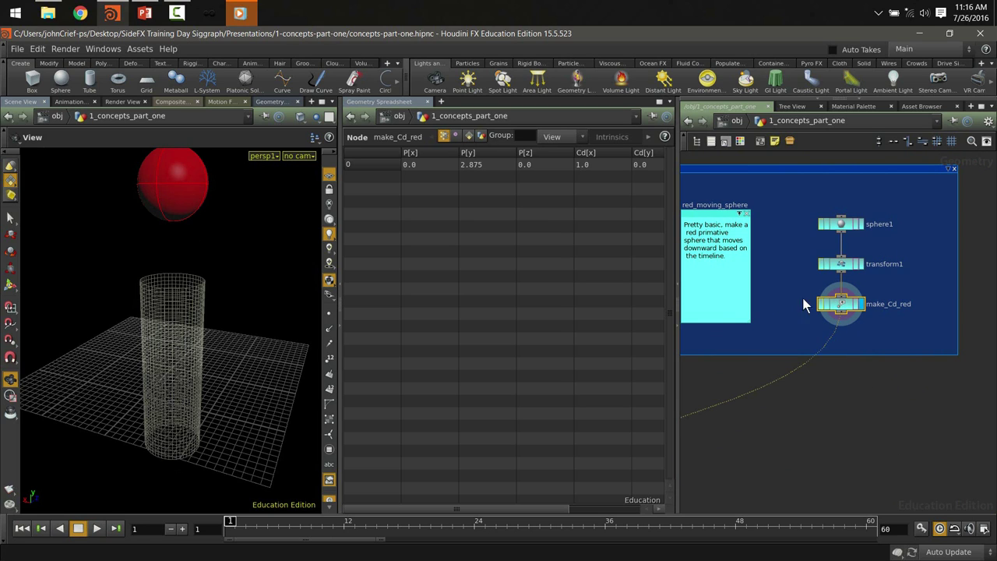
drag(526, 508, 563, 511)
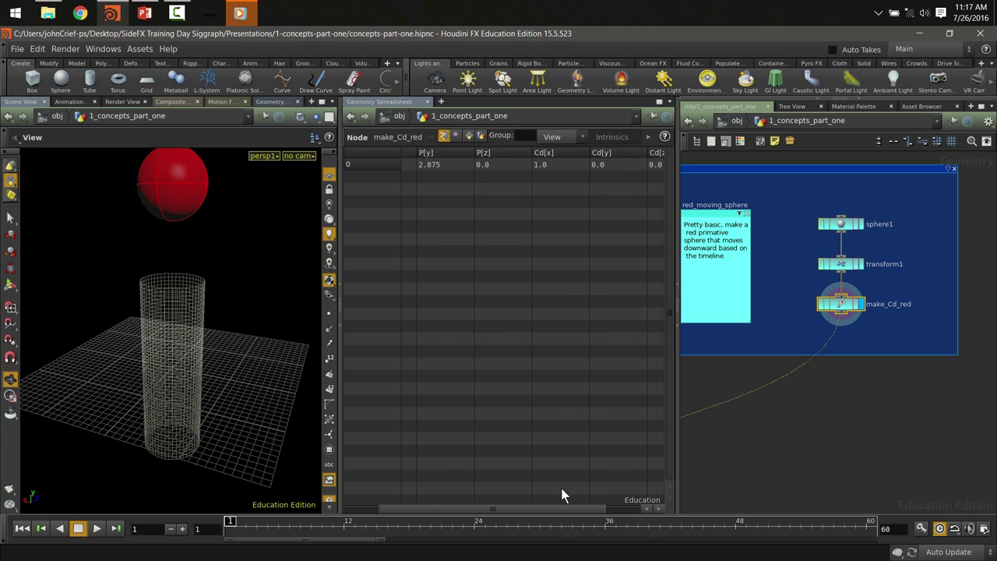
drag(550, 514, 583, 511)
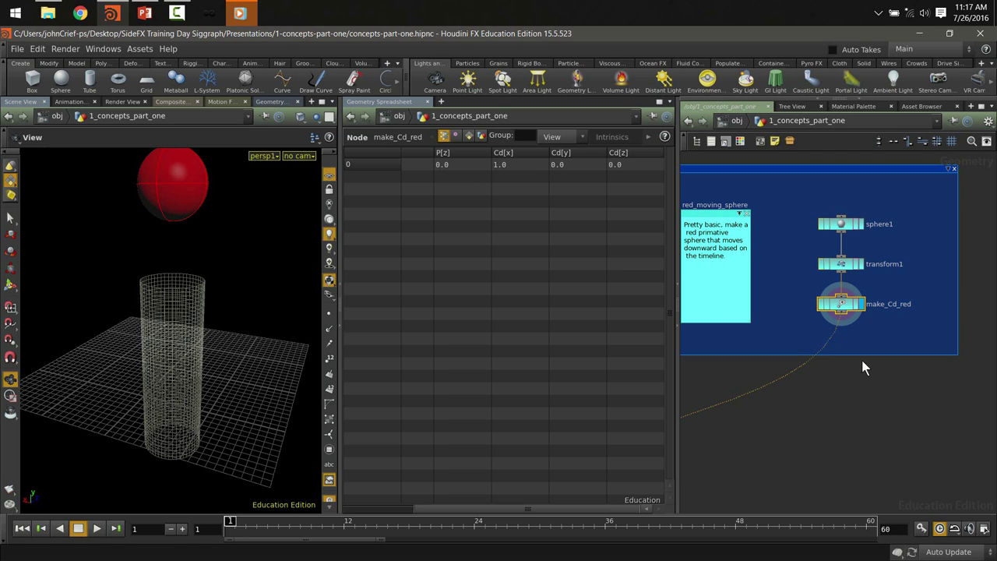
Display make_point_Cd_black below tube1 and examine the Cd values of the tube's points
scroll(770, 423, down, 3)
middle_drag(688, 382, 805, 375)
scroll(805, 374, up, 4)
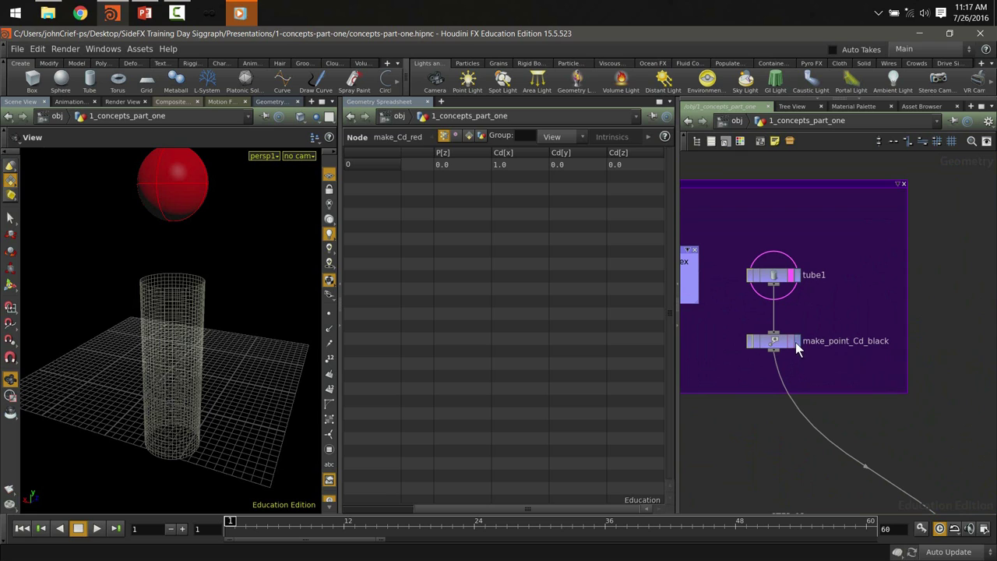
click(785, 341)
click(773, 342)
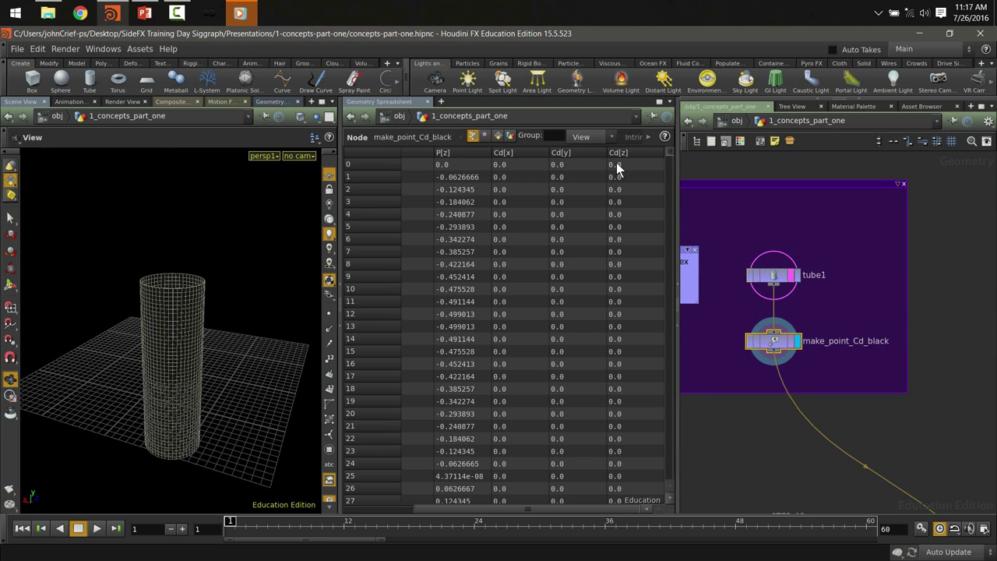
mouse_move(668, 159)
mouse_down()
mouse_move(655, 473)
mouse_move(674, 141)
mouse_up()
Display attribtransfer1 in the STEP_03 box and play the timeline to watch the sphere's color transfer to the tube
middle_drag(940, 330, 750, 230)
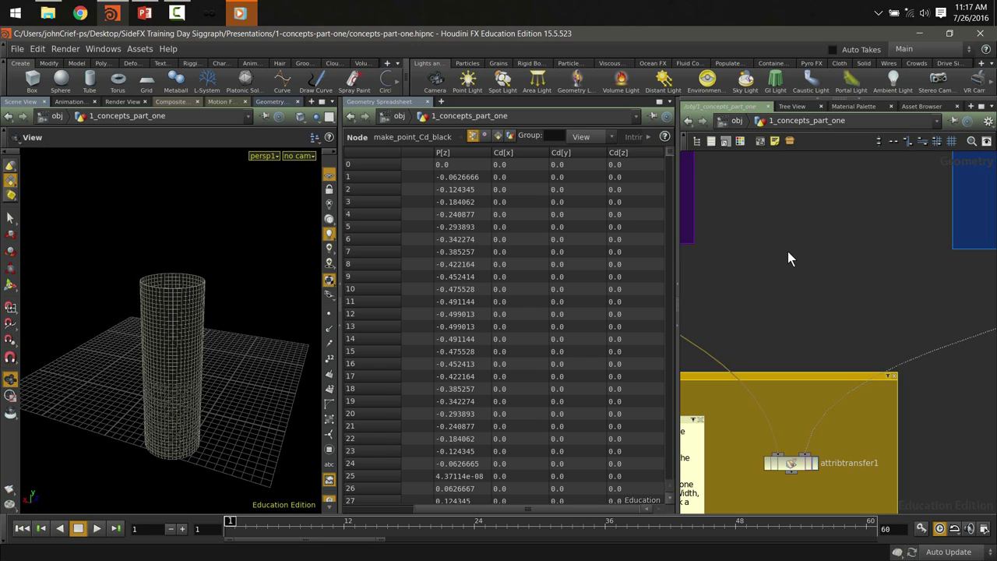
scroll(809, 269, down, 5)
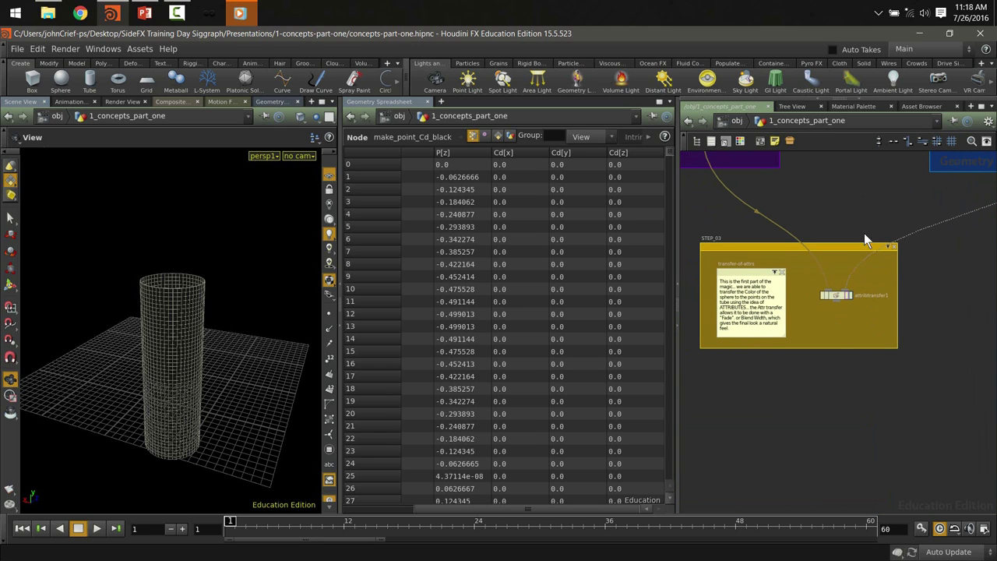
click(837, 300)
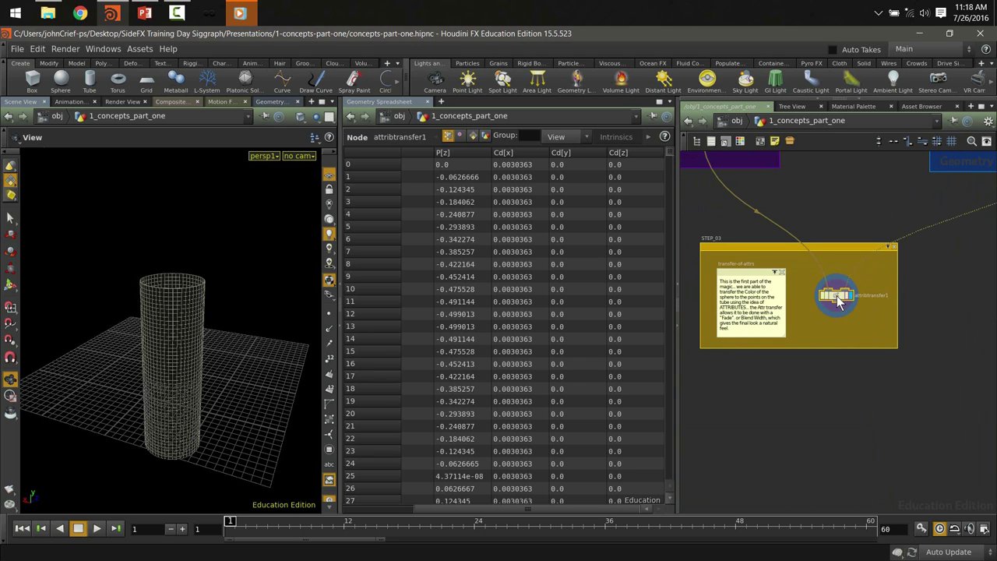
scroll(839, 302, up, 5)
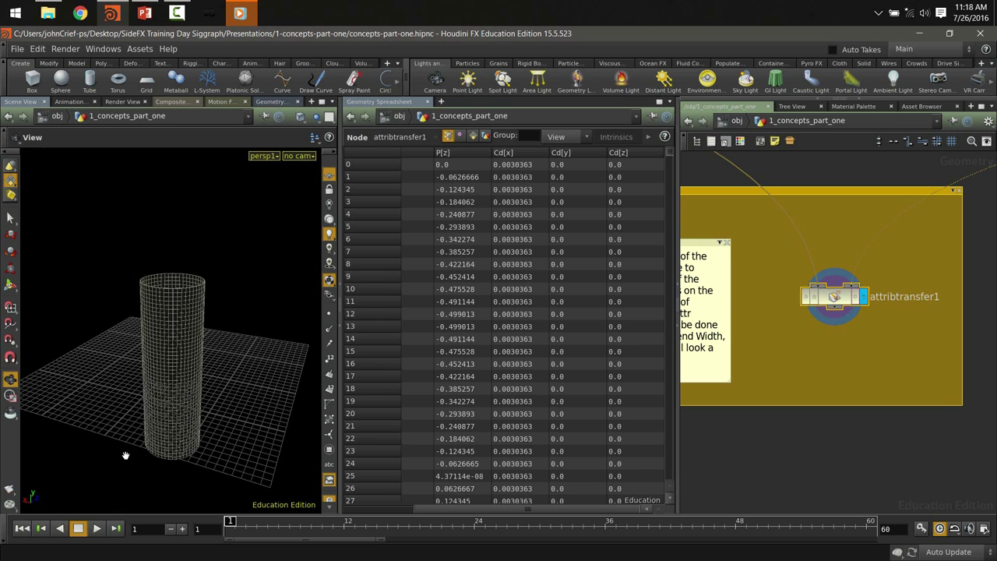
click(96, 529)
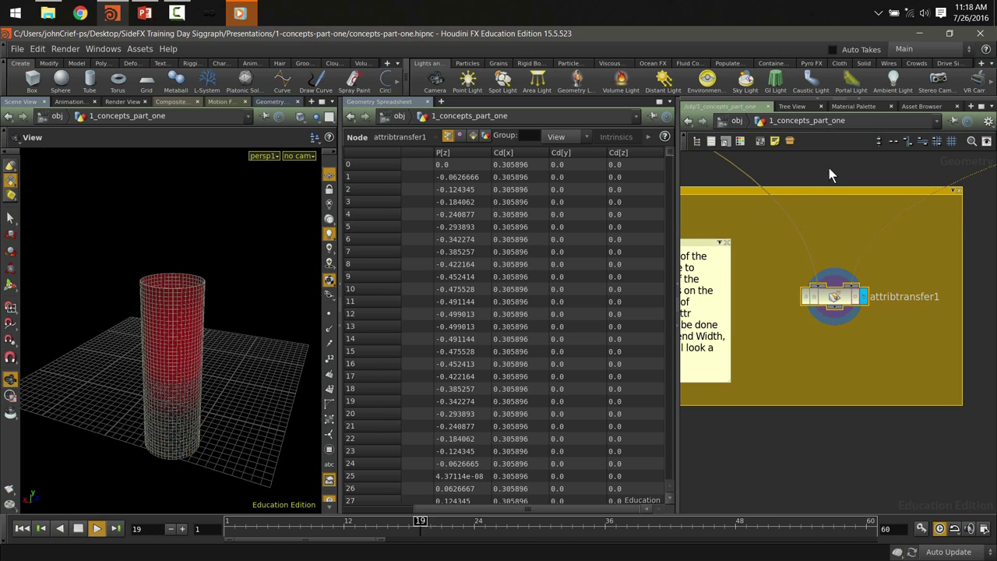
Turn on the tube's point numbers, examine Cd for points around 401 during playback, and rewind to frame 1
key(2)
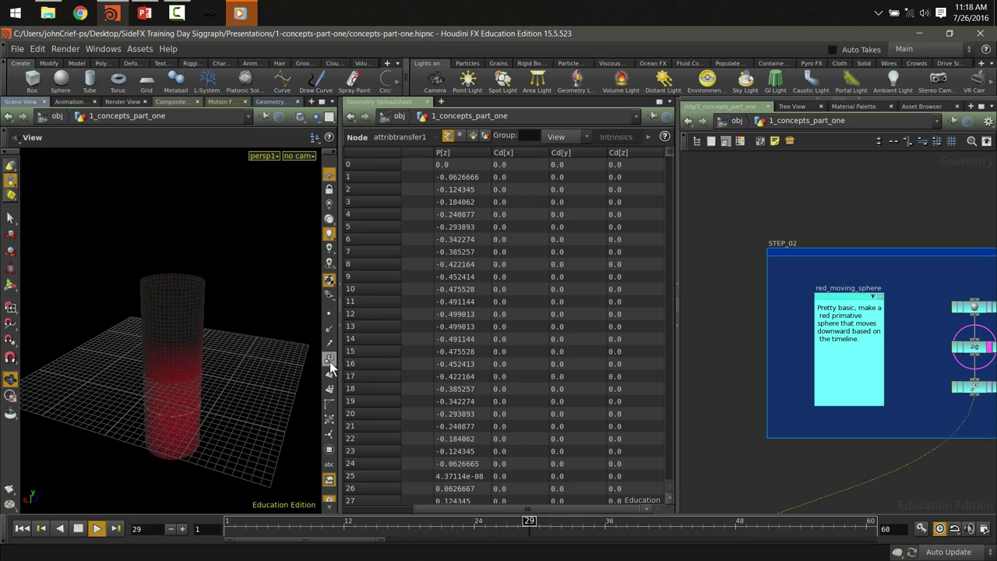
scroll(134, 328, up, 10)
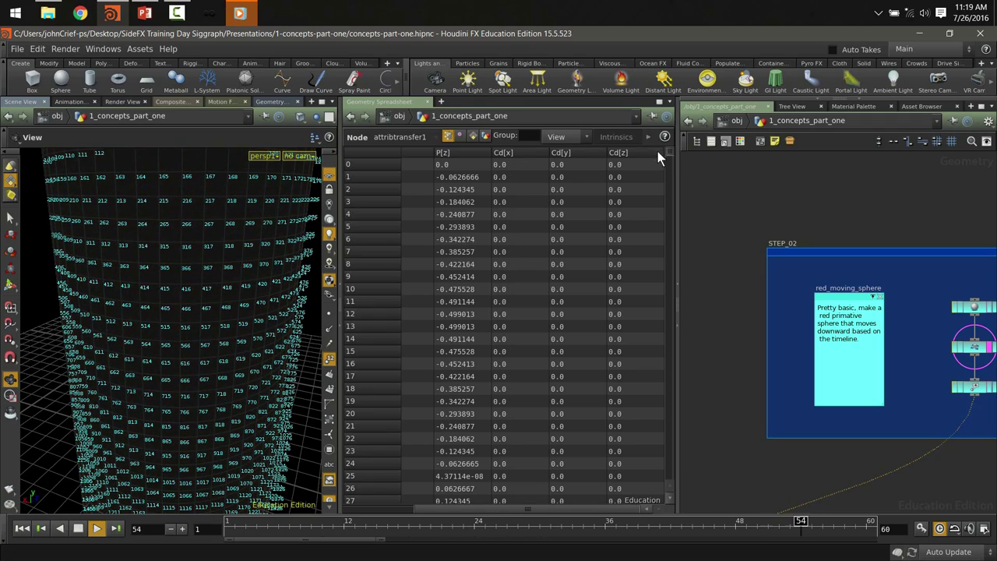
drag(668, 149, 676, 201)
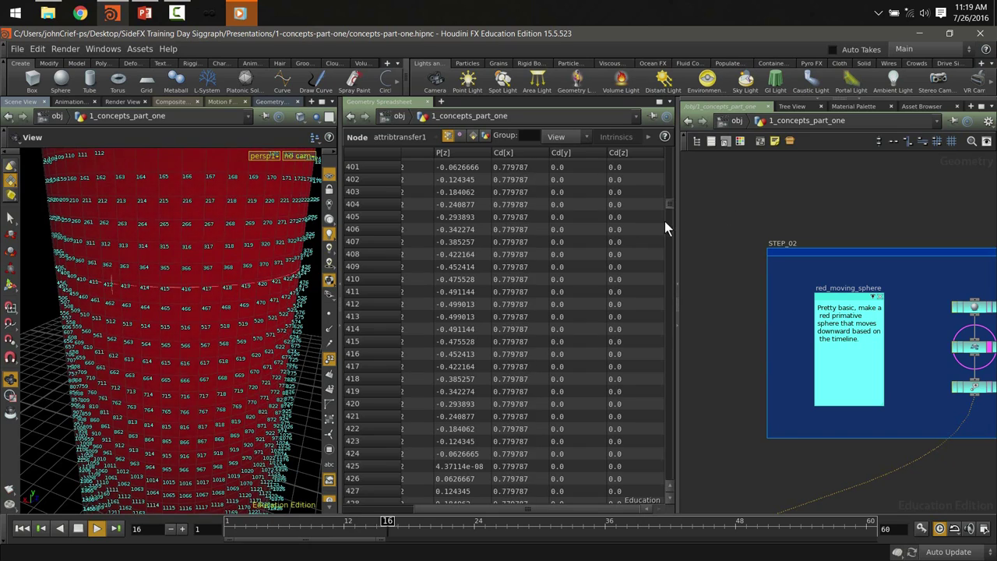
click(77, 528)
click(22, 528)
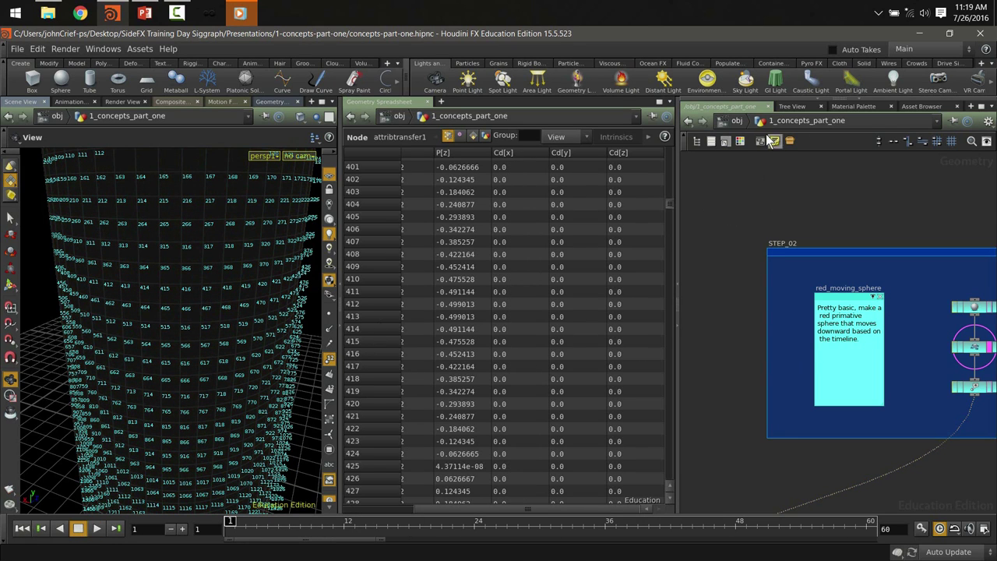
Return to the object level, hide 1_concepts_part_one and display 2_concepts_part_one instead
click(735, 121)
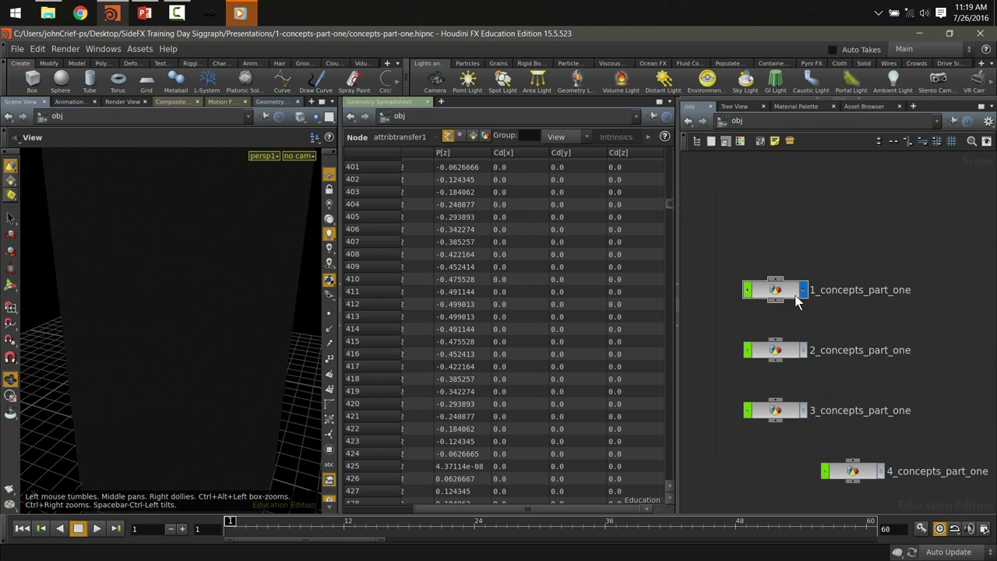
key(h)
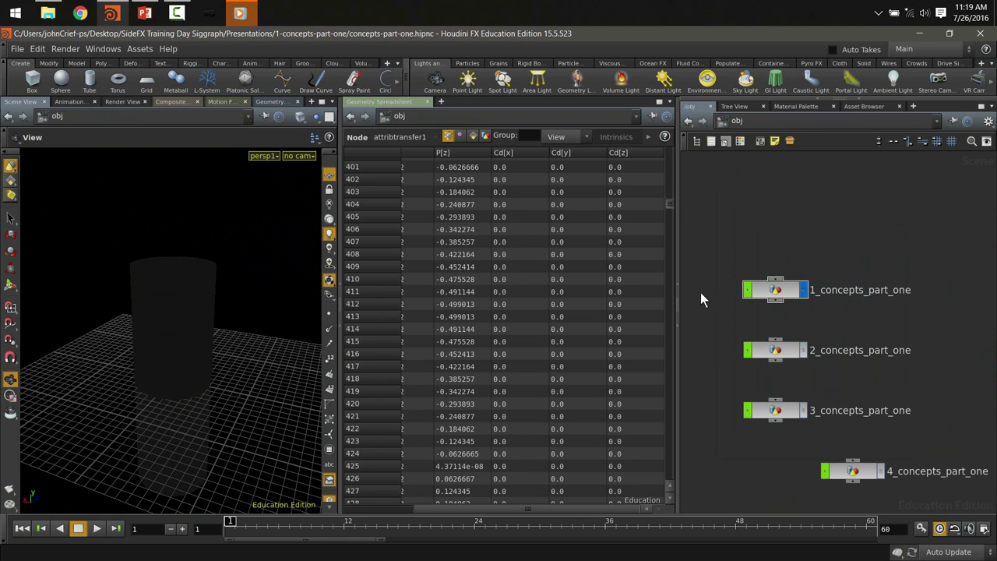
click(803, 290)
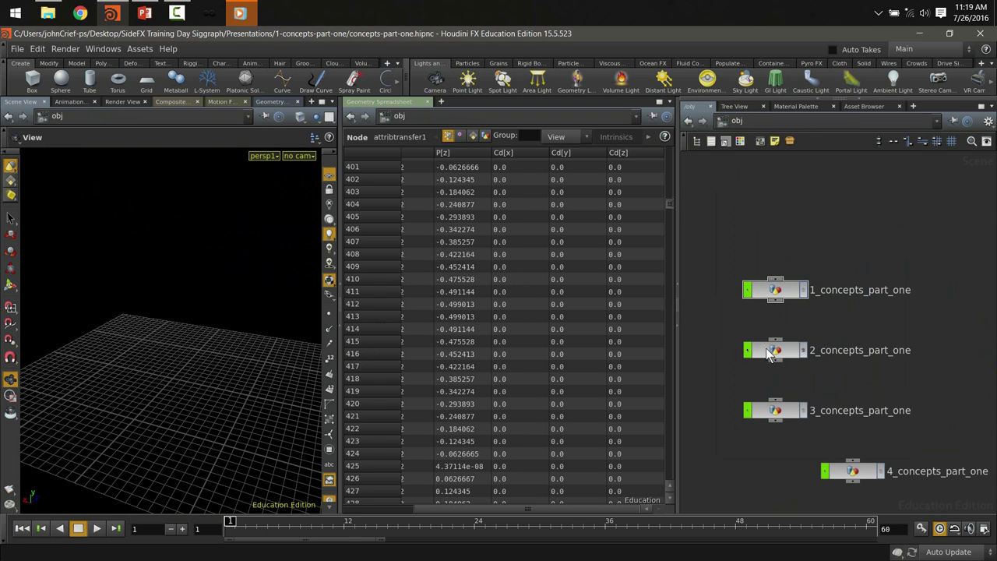
click(771, 353)
click(804, 349)
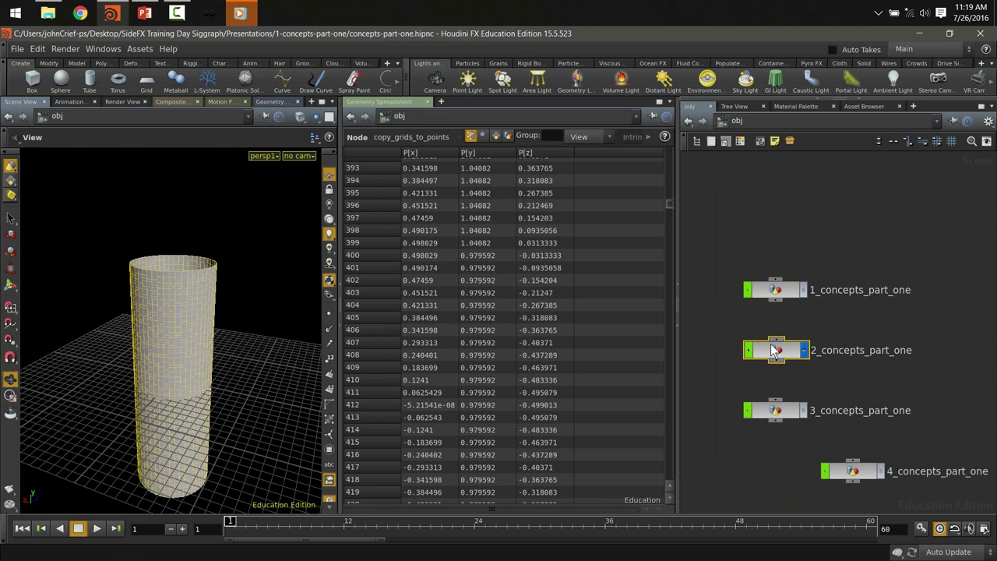
Open the 2_concepts_part_one network, display tube1 in the yellow network box, and turn off the viewport's point numbers
double_click(773, 350)
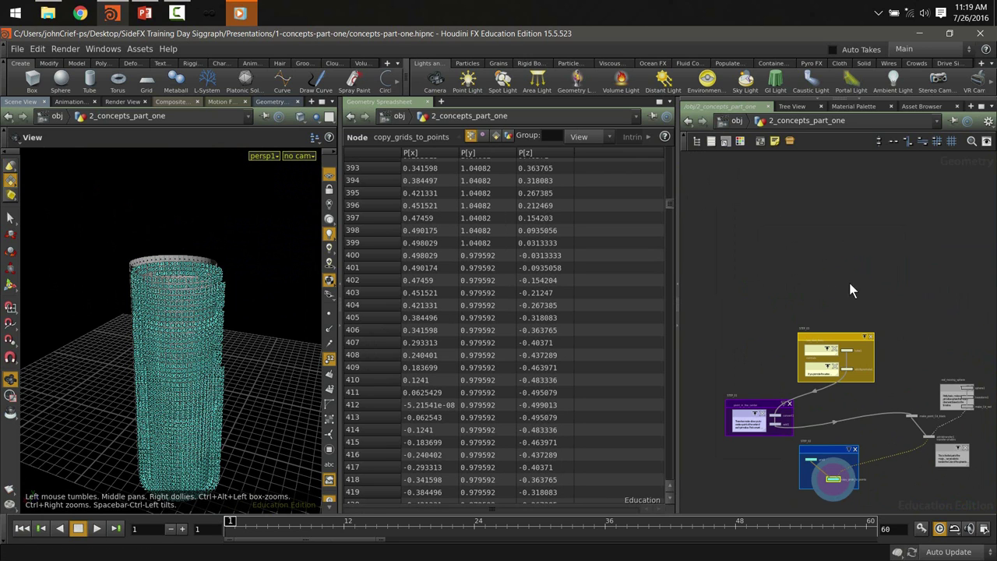
scroll(855, 295, up, 5)
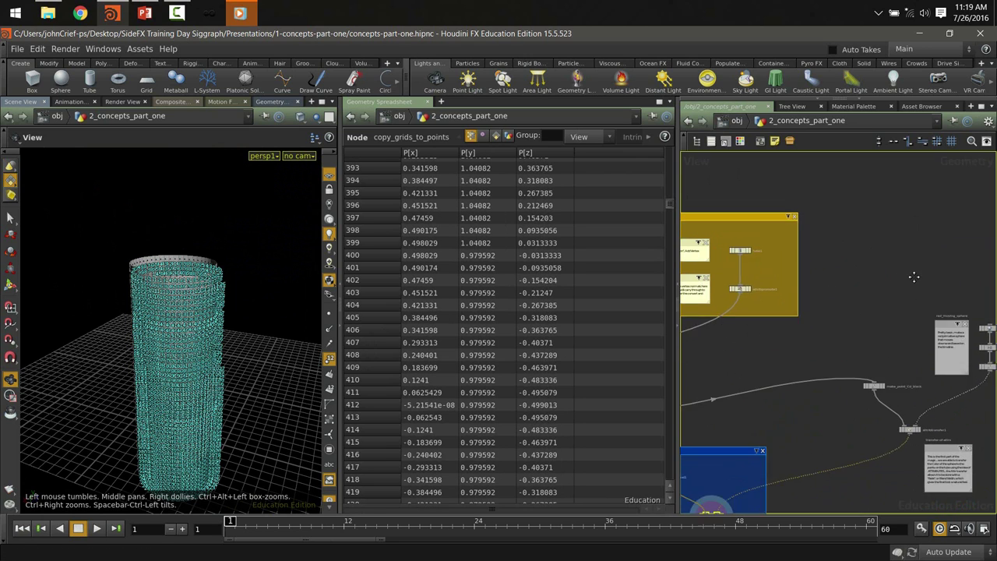
middle_drag(867, 244, 968, 298)
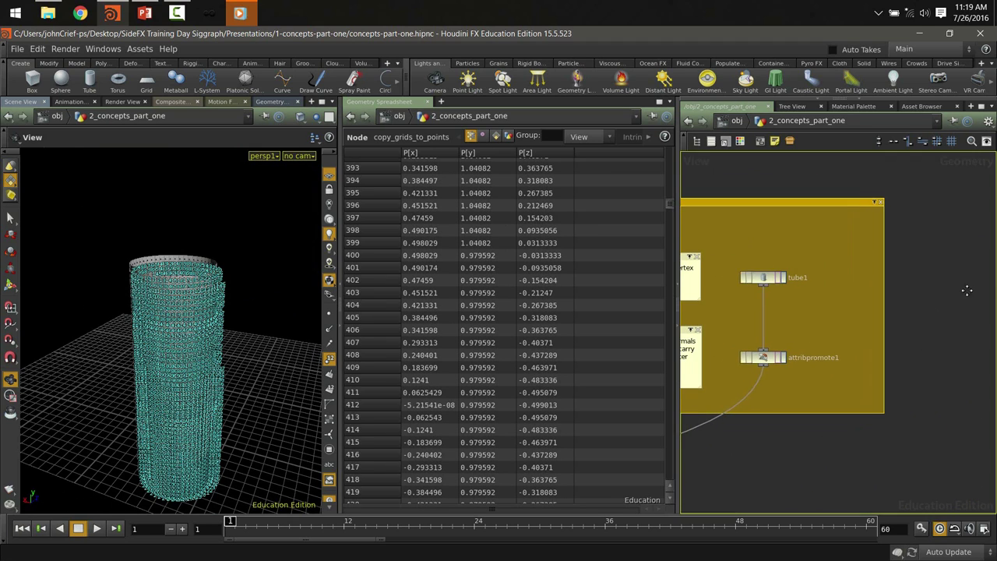
click(827, 254)
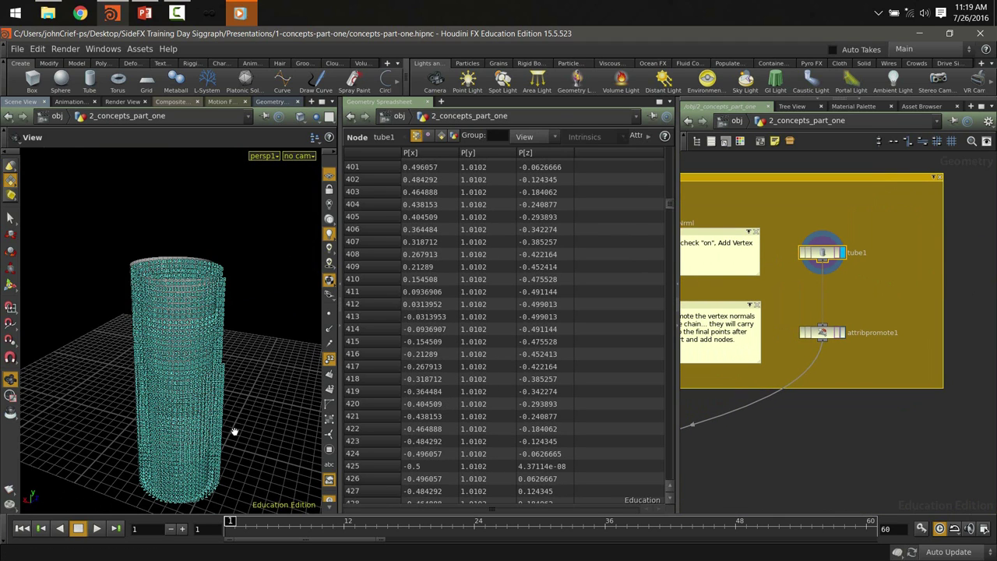
click(328, 359)
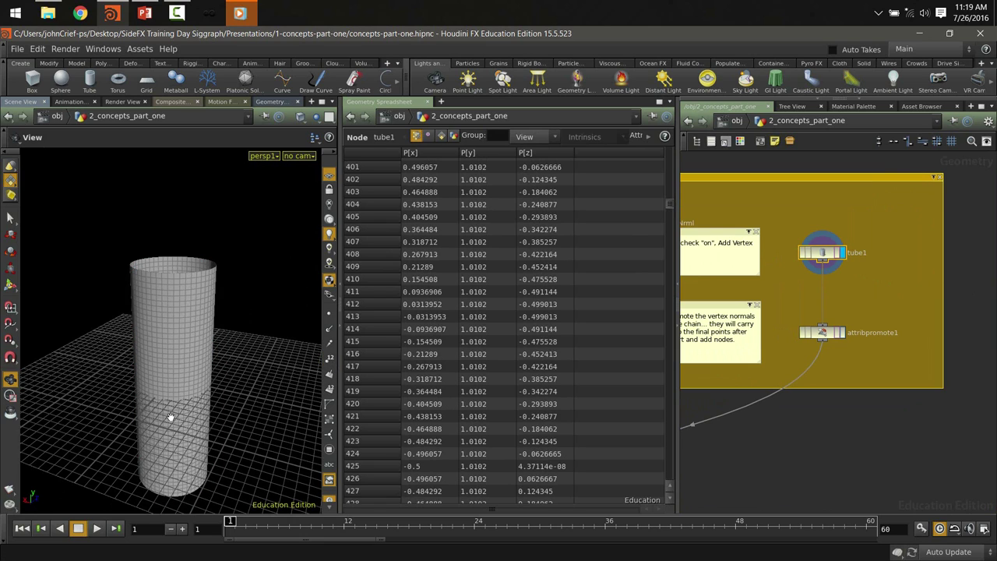
Play the timeline with tube1 displayed to check it for animation, then rewind to frame 1
click(95, 529)
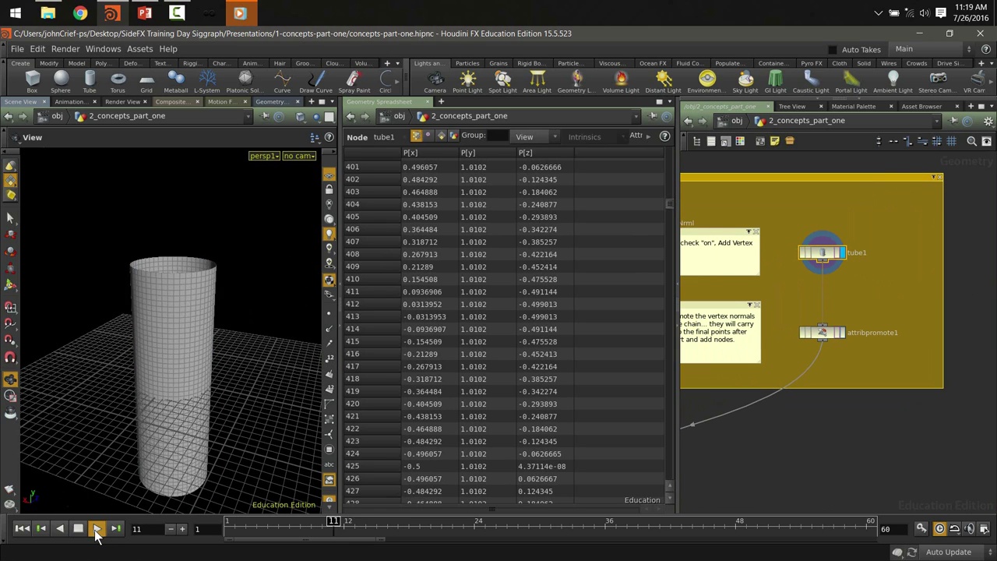
click(78, 528)
click(22, 528)
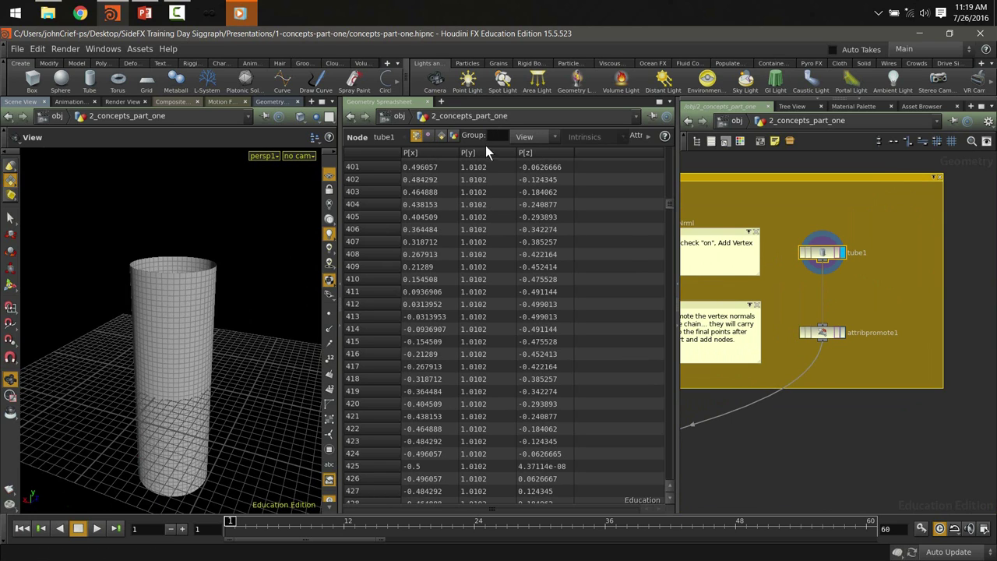
Display and select attribpromote1 below tube1, and compare its primitive attributes with its point attributes in the spreadsheet
click(841, 332)
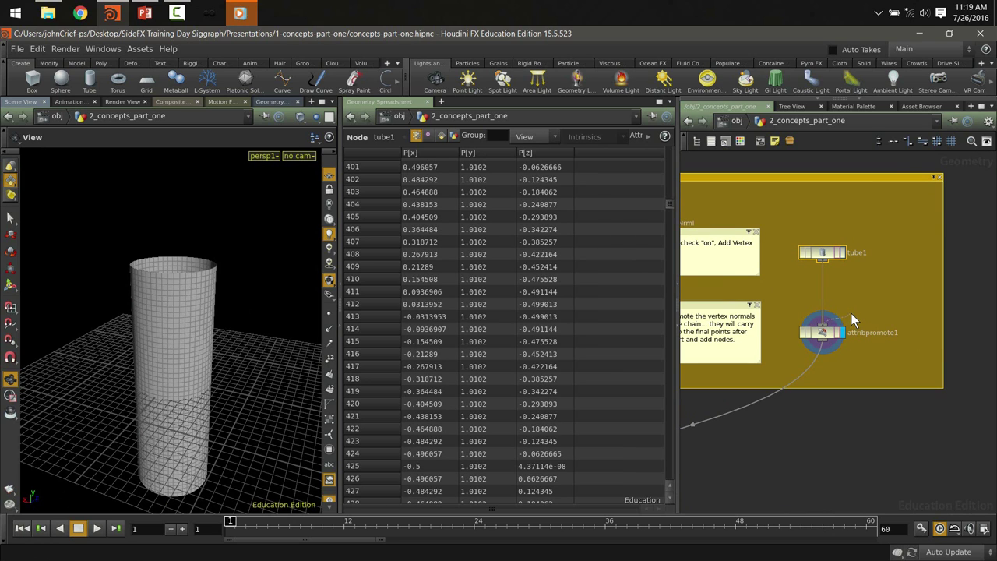
click(825, 335)
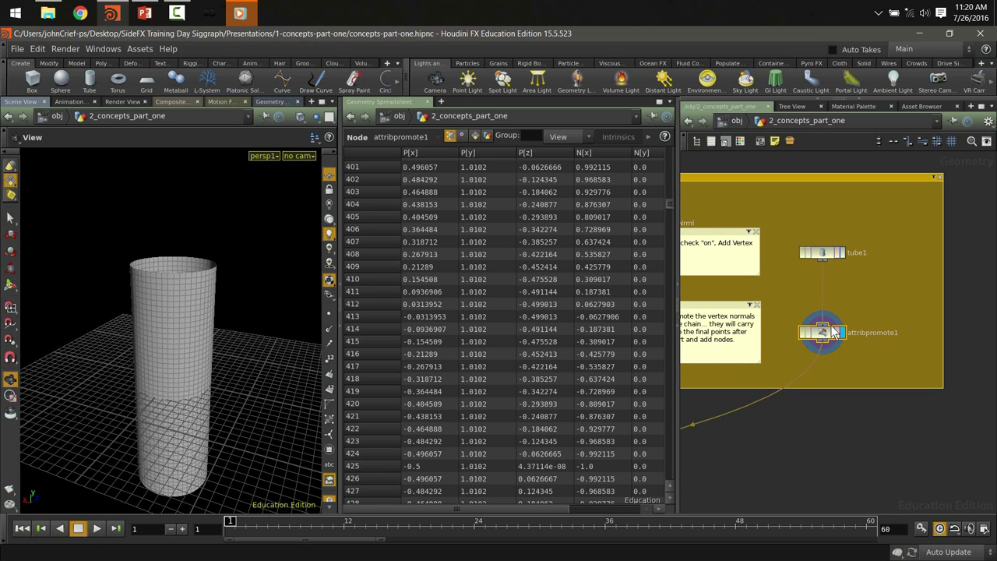
click(474, 137)
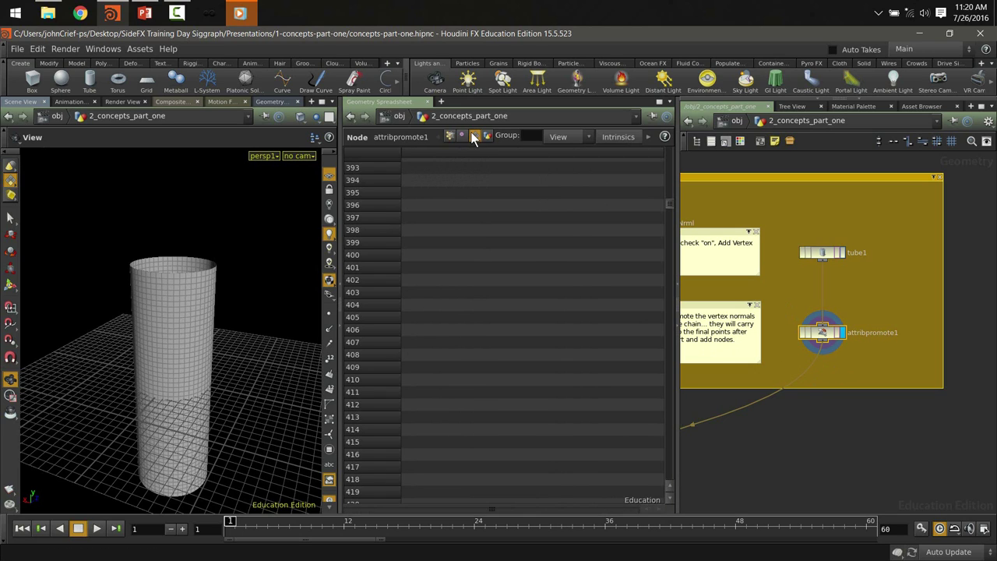
click(450, 137)
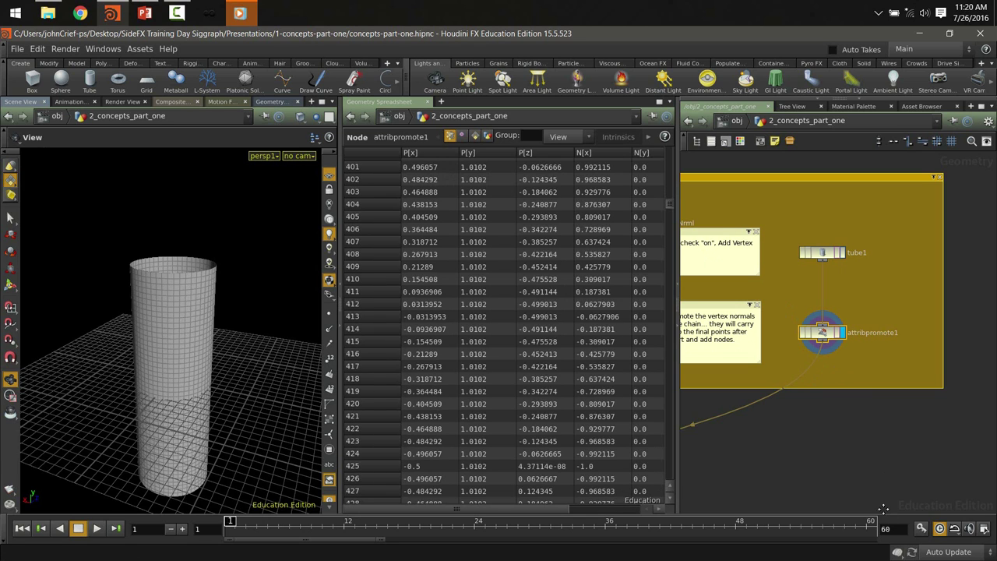
Show the parameters of attribpromote1 over the network and widen the network pane
key(p)
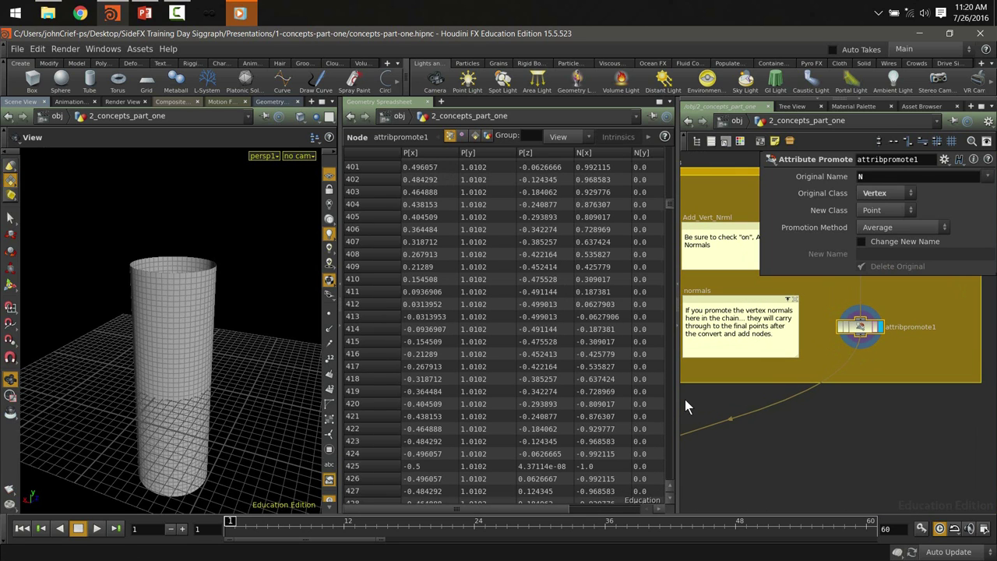
drag(681, 400, 516, 393)
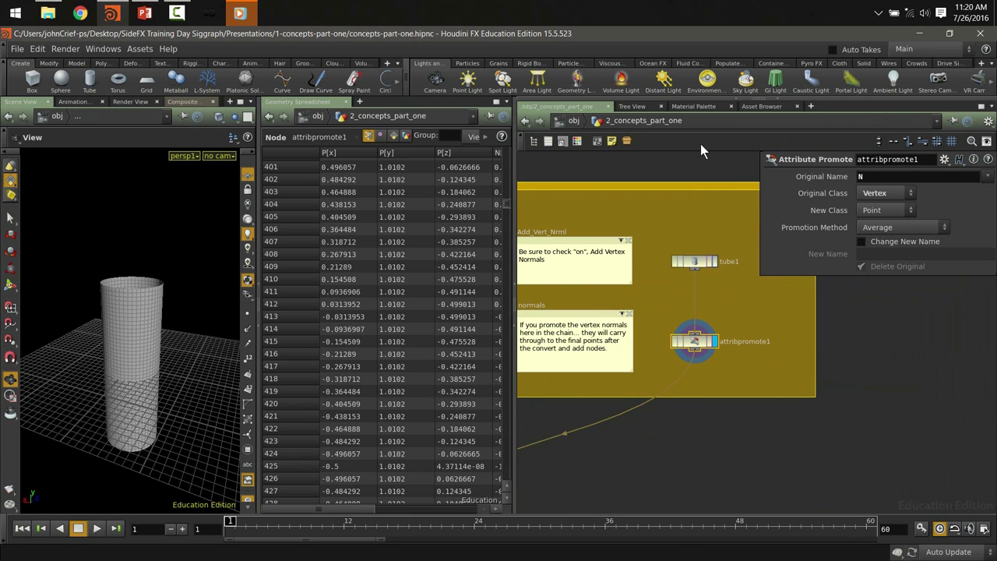
Display and select make_point_Cd_black, the node feeding attribtransfer1, to show its points and Cd parameters
scroll(692, 458, down, 5)
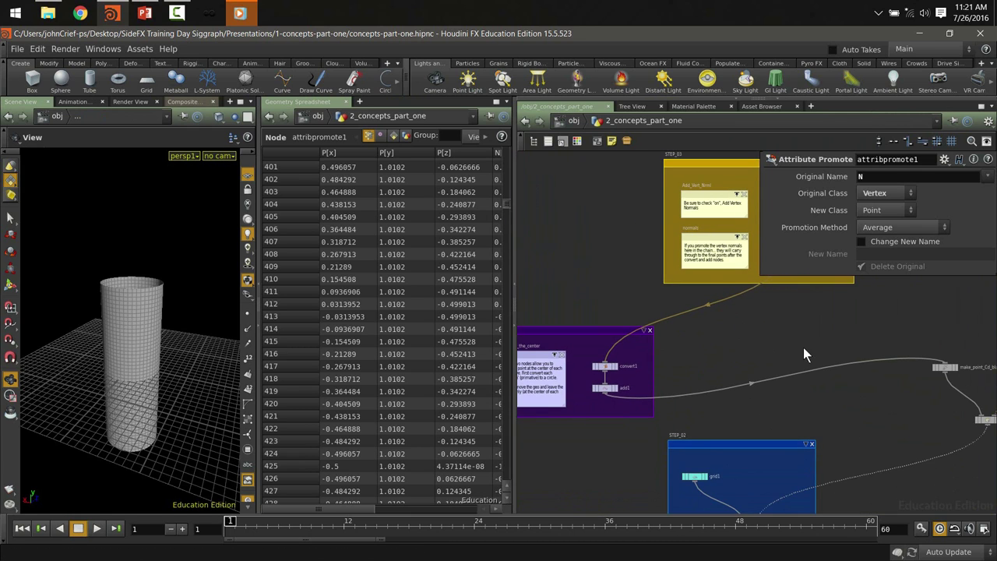
middle_drag(800, 345, 595, 321)
scroll(758, 345, up, 3)
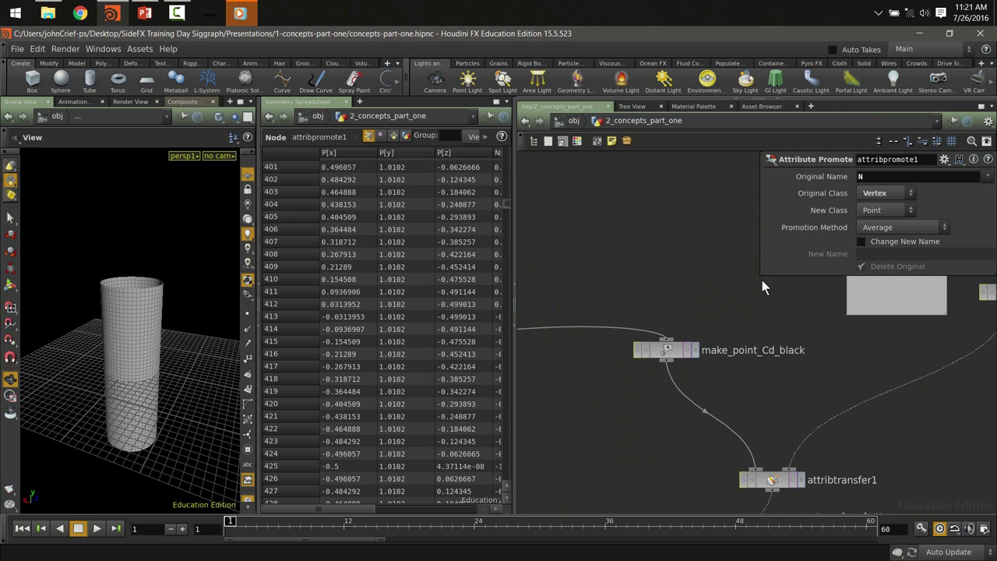
middle_drag(669, 289, 615, 263)
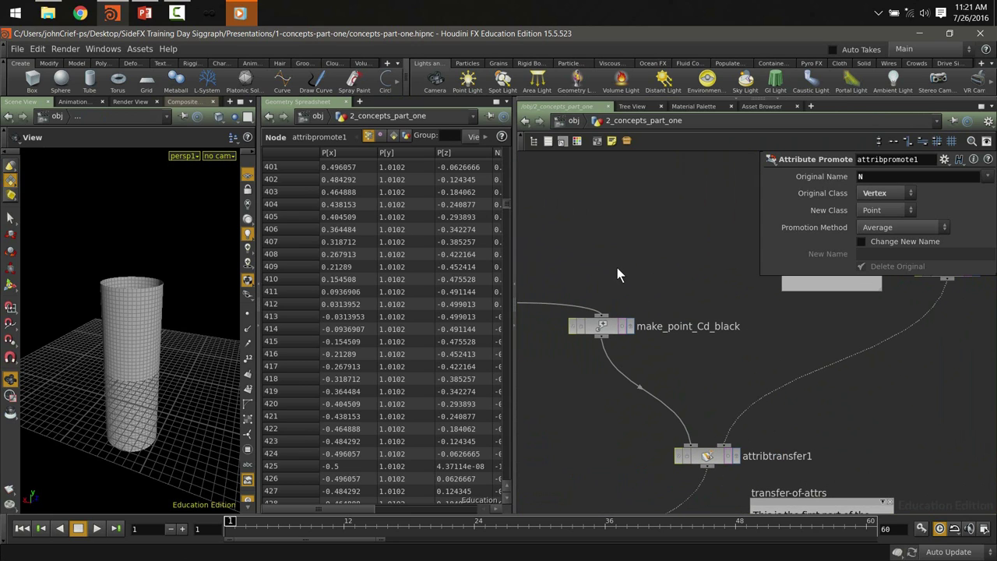
click(630, 327)
click(614, 329)
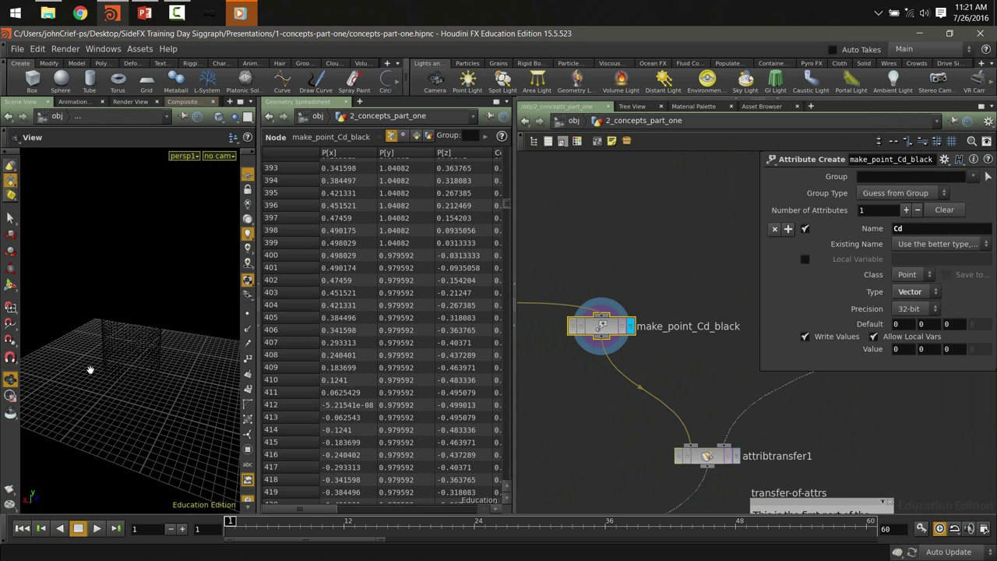
Change the viewport background color scheme to Light and inspect the tube's black points against it
drag(90, 369, 226, 370)
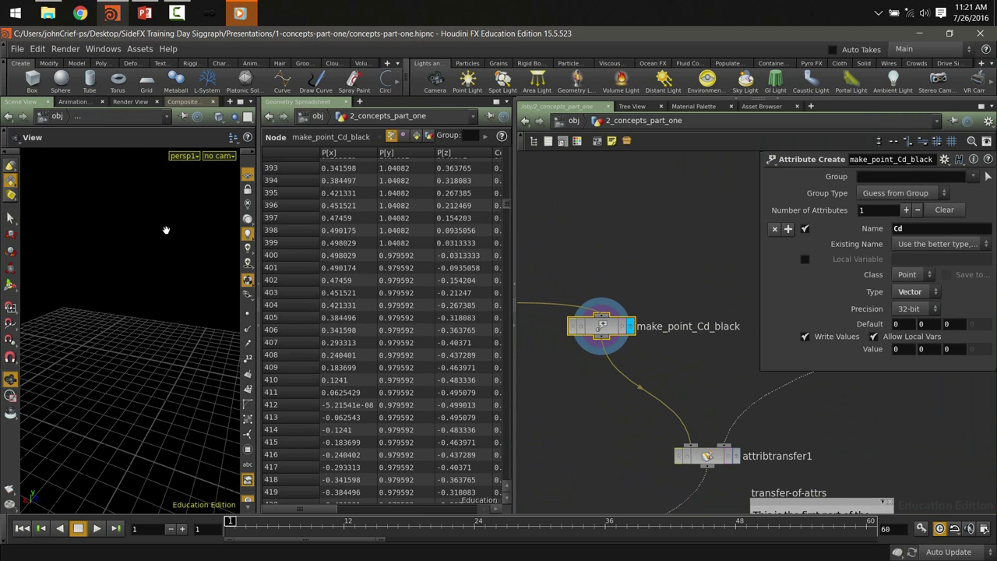
key(d)
click(287, 95)
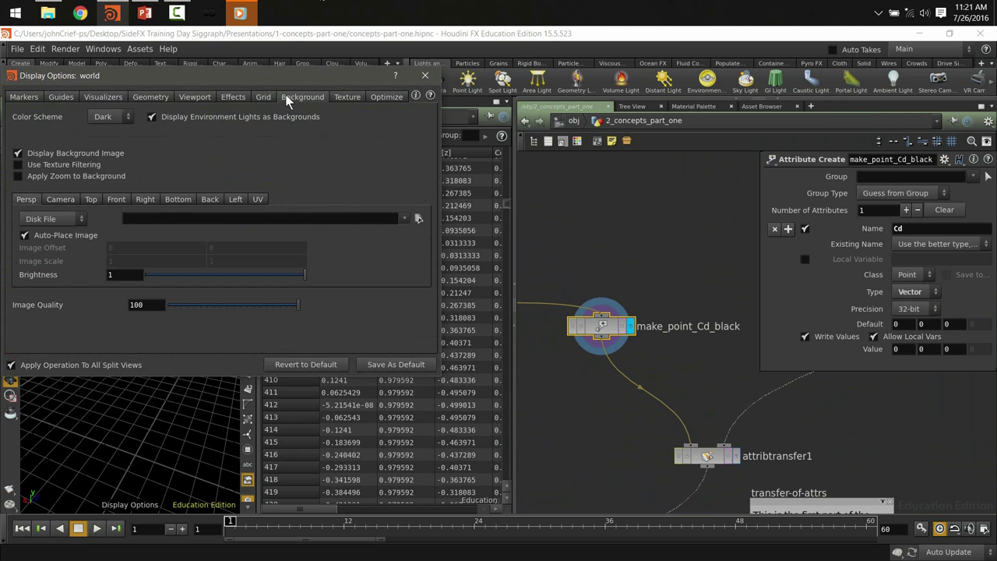
click(104, 117)
click(99, 128)
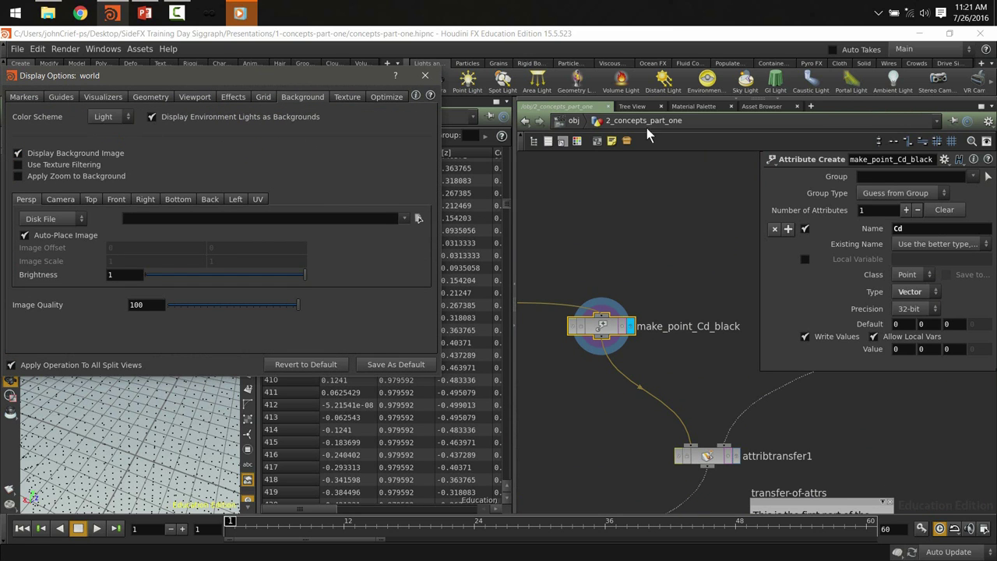
click(424, 76)
scroll(136, 321, down, 5)
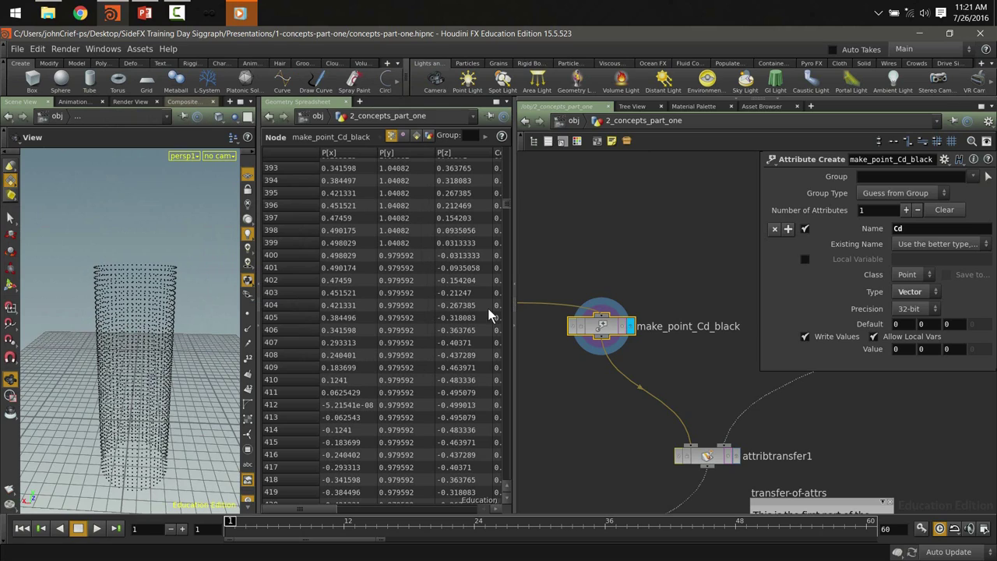
scroll(96, 311, up, 5)
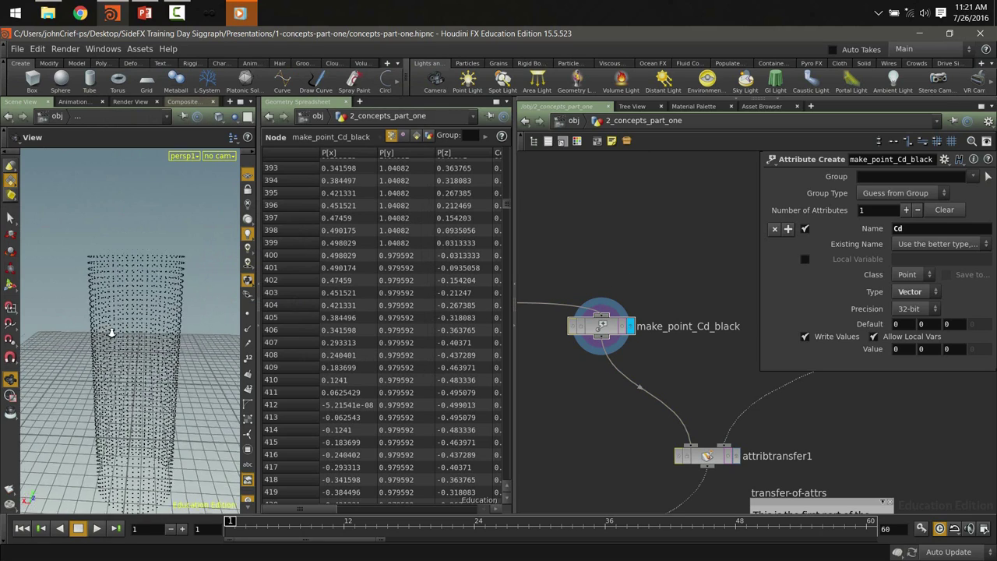
scroll(122, 211, down, 2)
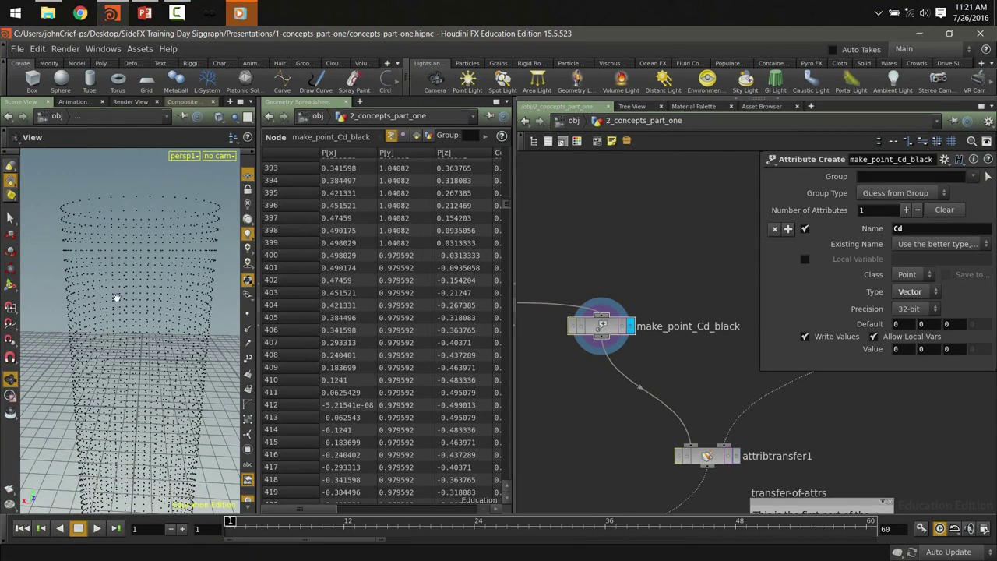
Display and select attribtransfer1, play the timeline to check the color transfer on the points, and rewind to frame 1
middle_drag(707, 271, 545, 233)
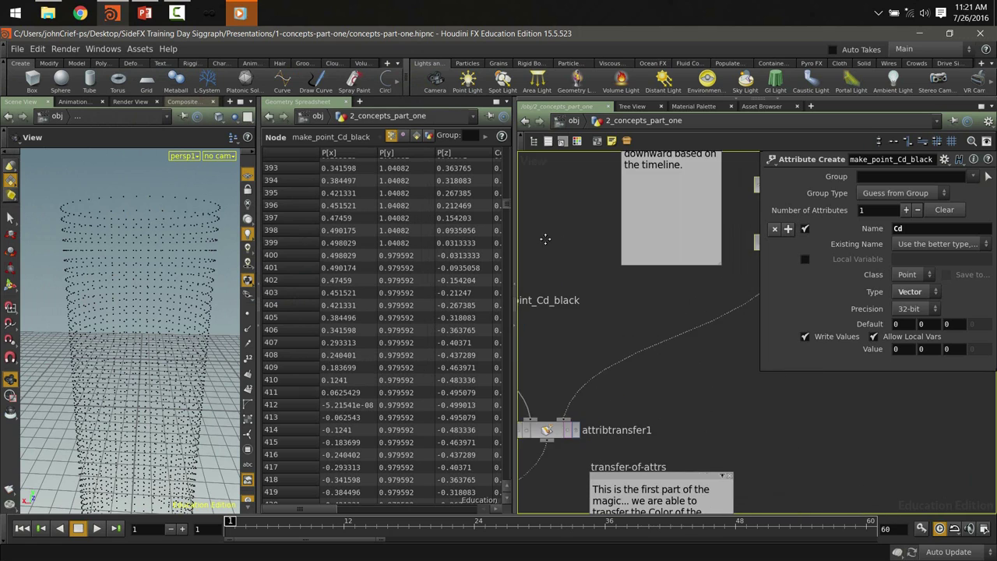
click(537, 427)
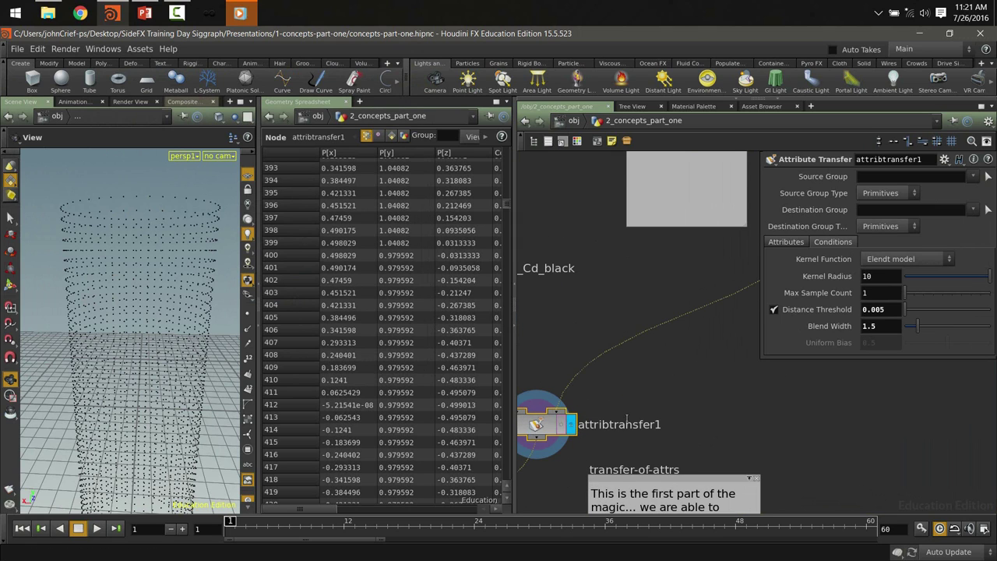
middle_drag(537, 427, 623, 394)
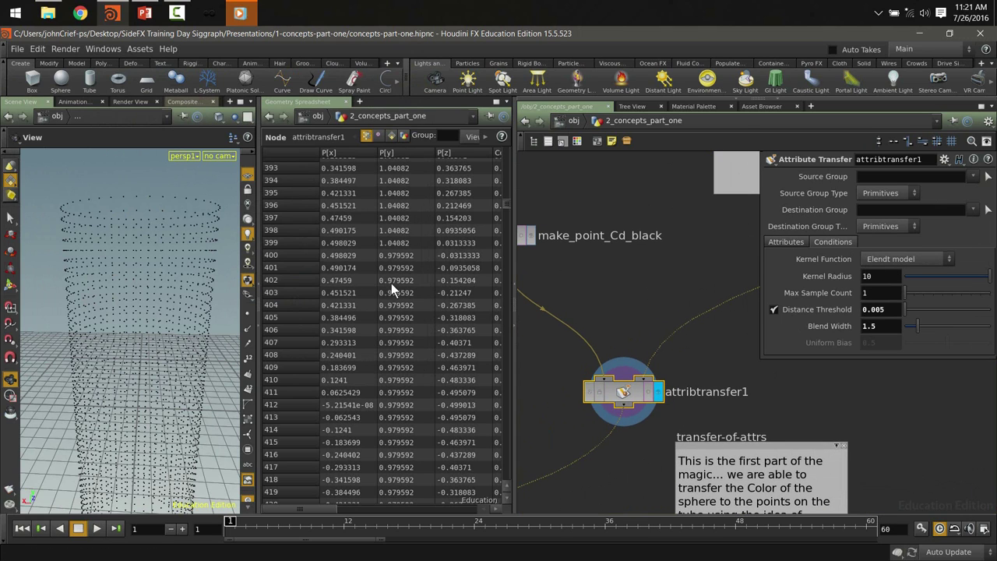
click(97, 529)
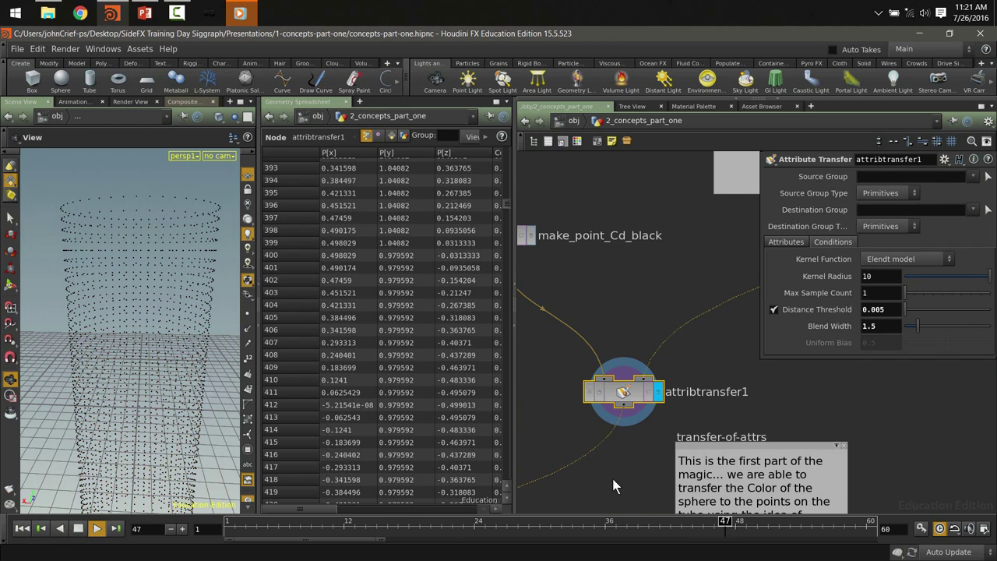
click(78, 528)
click(23, 528)
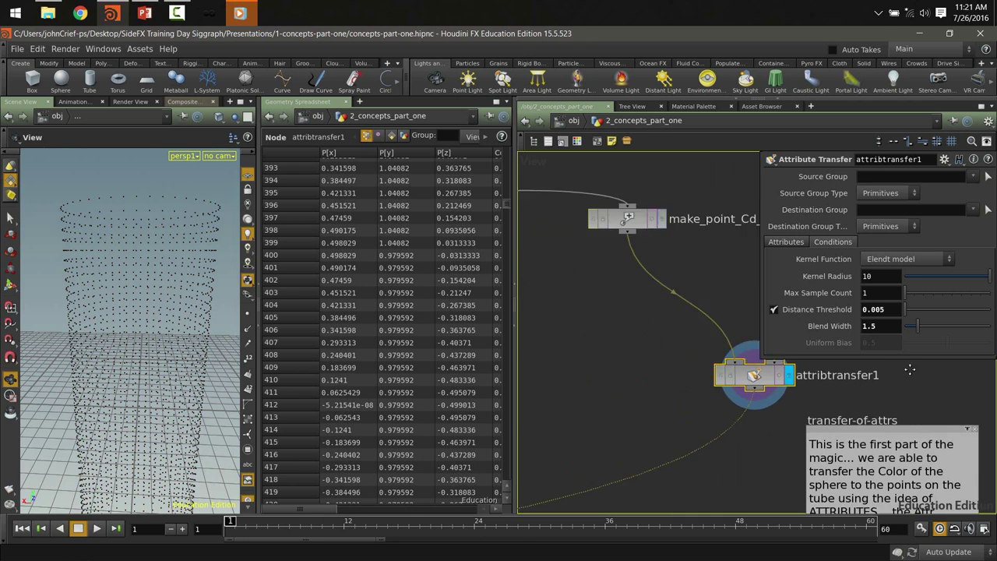
Display tube1 in the STEP_03 box to view the original tube surface again
scroll(687, 416, down, 3)
scroll(747, 407, up, 3)
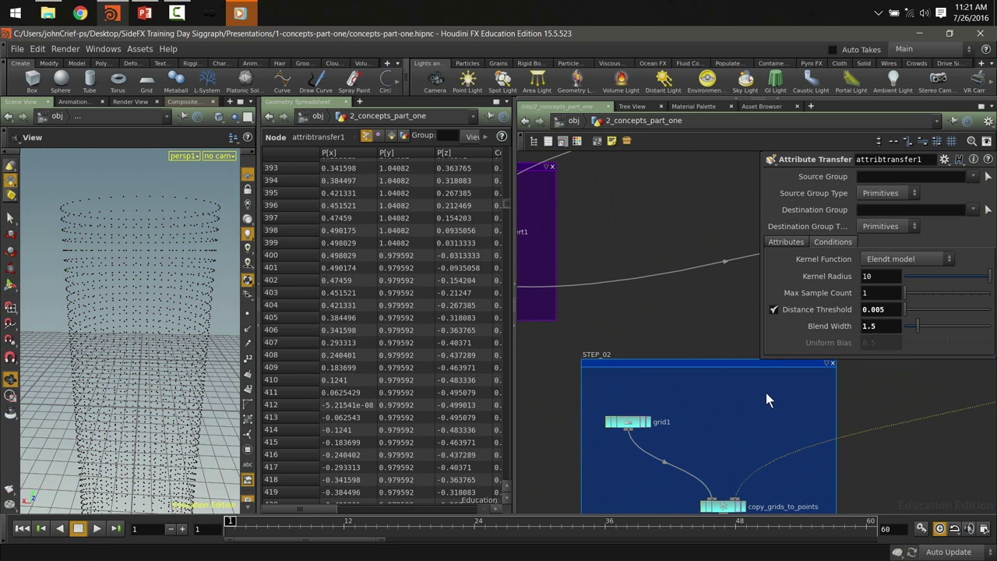
scroll(857, 380, up, 3)
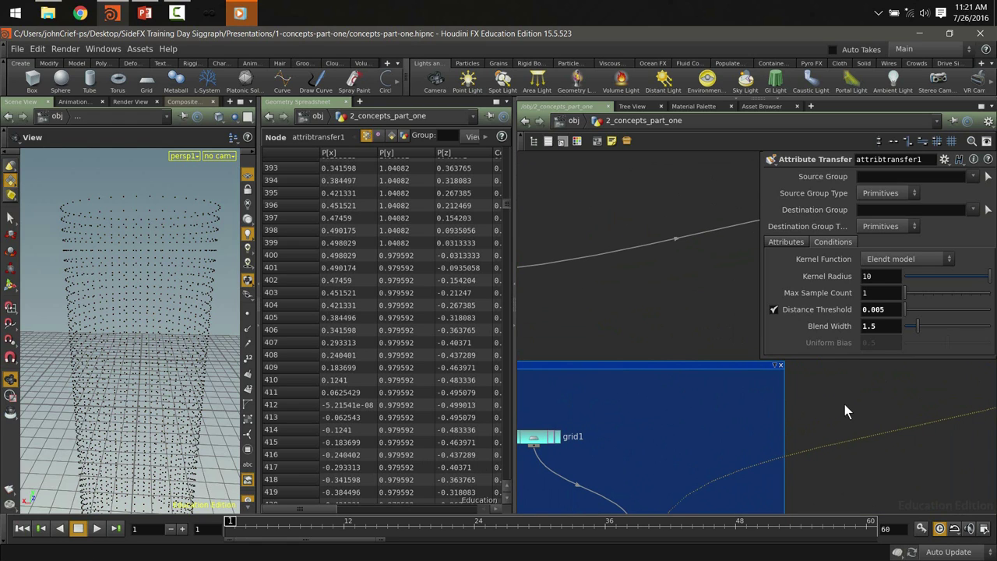
middle_drag(844, 405, 837, 423)
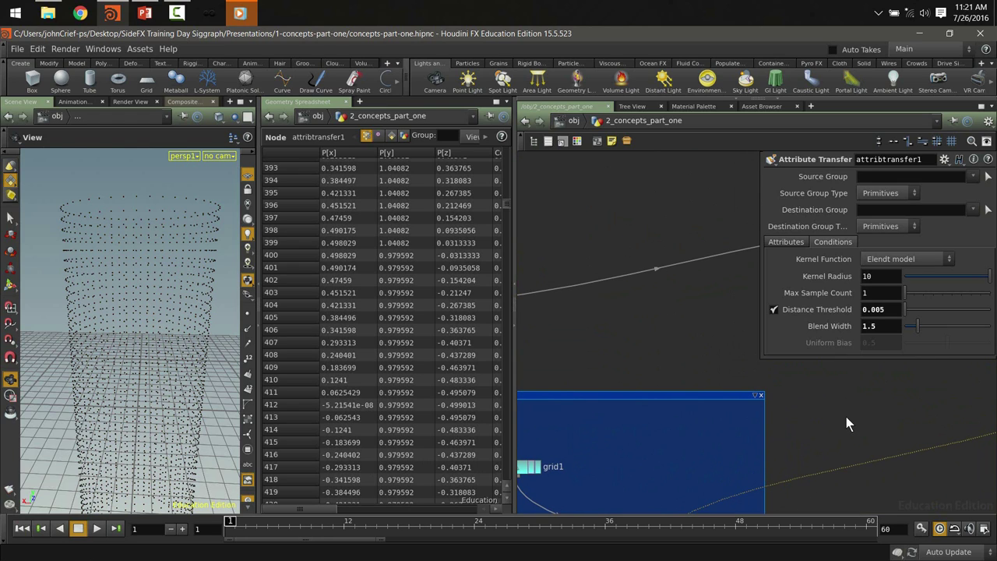
middle_drag(787, 337, 665, 420)
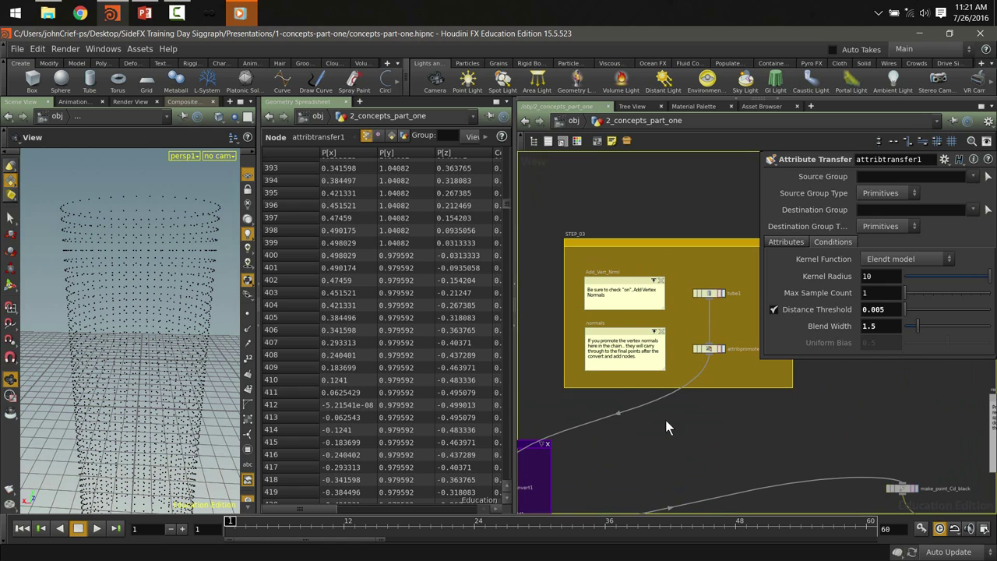
click(724, 291)
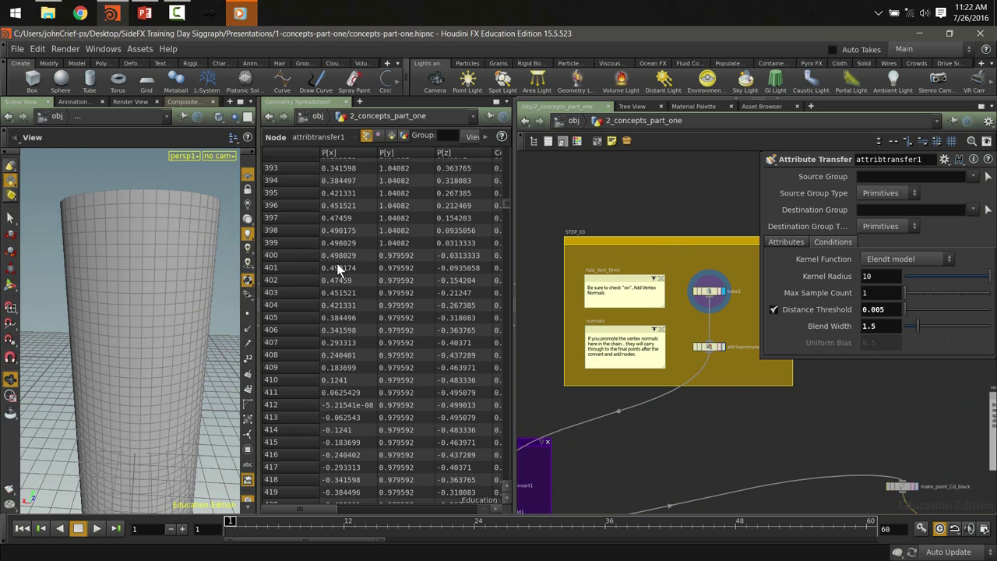
Display and select copy_grids_to_points in the STEP_02 box, and examine the copied grids up close
key(2)
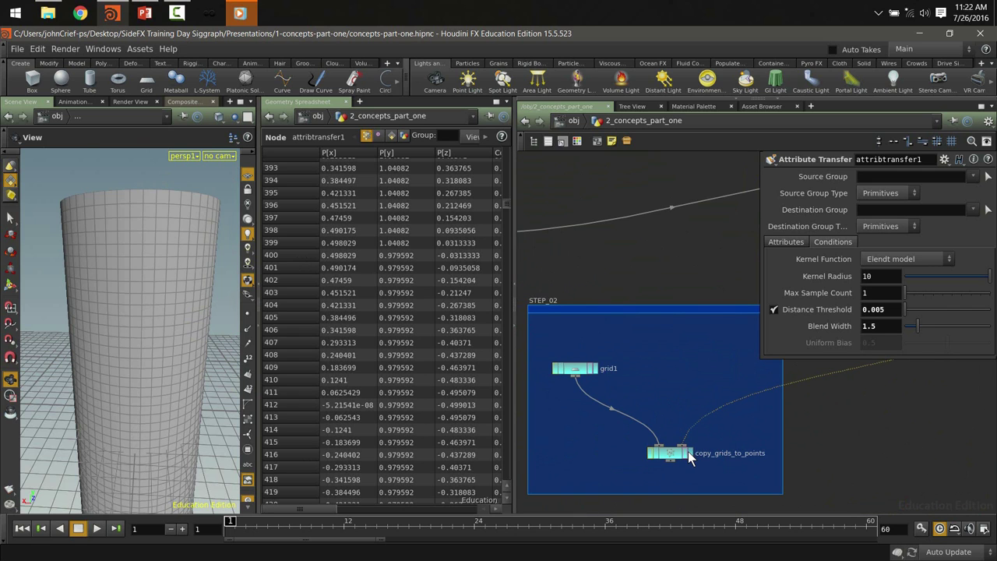
click(689, 457)
scroll(184, 225, up, 5)
drag(185, 225, 133, 283)
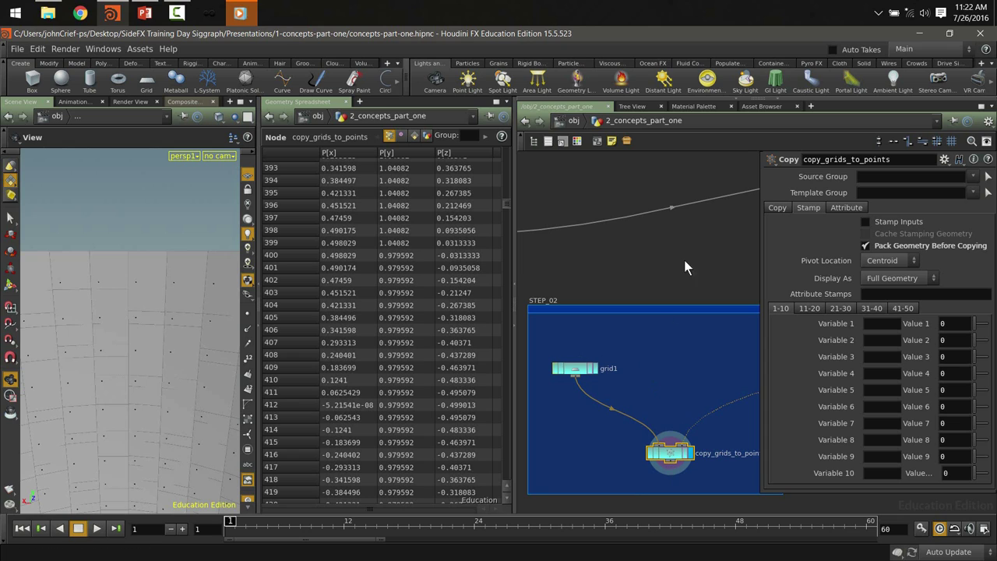
Show the basic copy and transform settings of copy_grids_to_points and look over the surrounding STEP_02 network
scroll(636, 222, down, 4)
scroll(636, 222, up, 1)
click(775, 208)
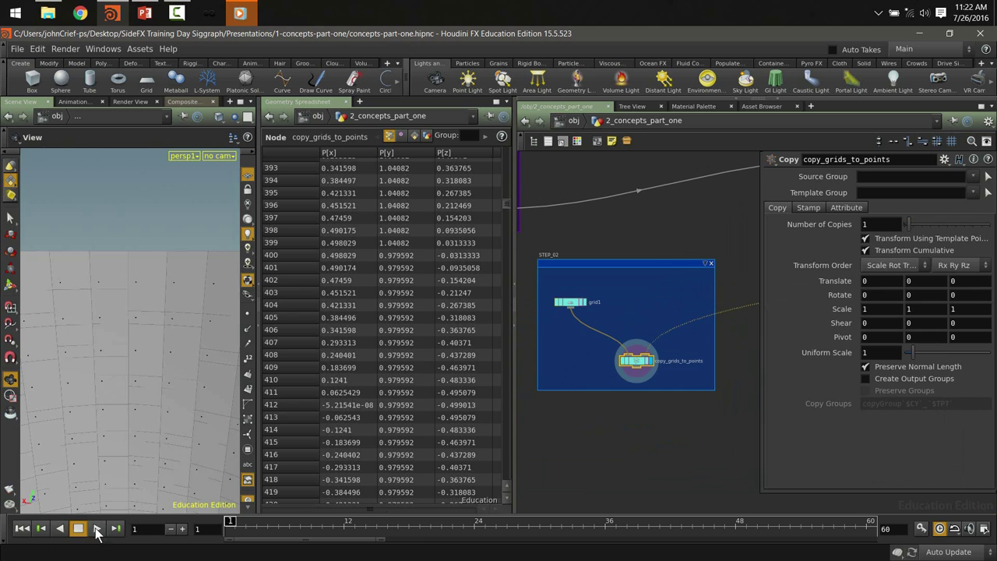
scroll(703, 217, down, 3)
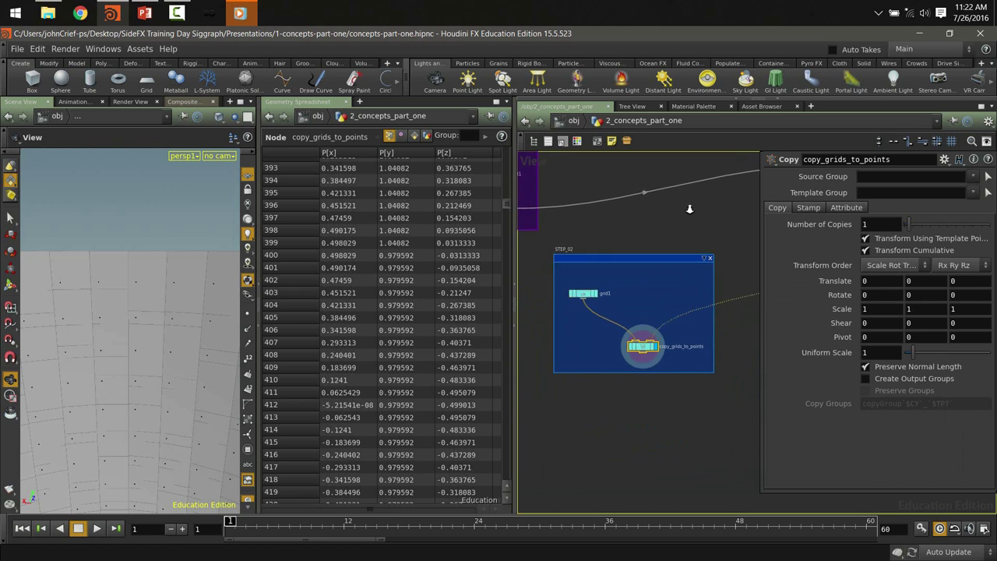
middle_drag(703, 217, 680, 224)
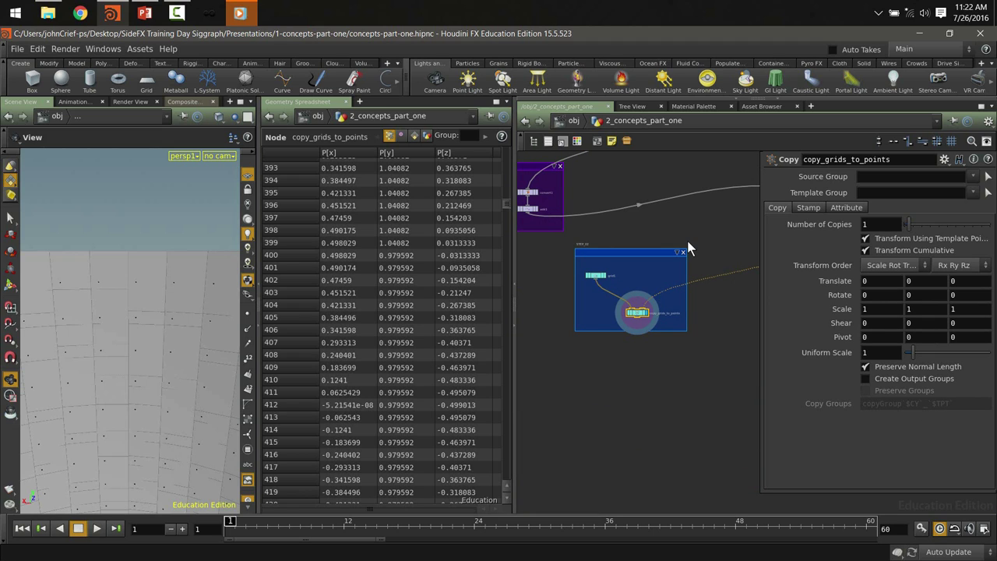
Return to the object level, open the 3_concepts_part_one network, and bring the whole tube and the STEP_02 copy node into view
click(573, 121)
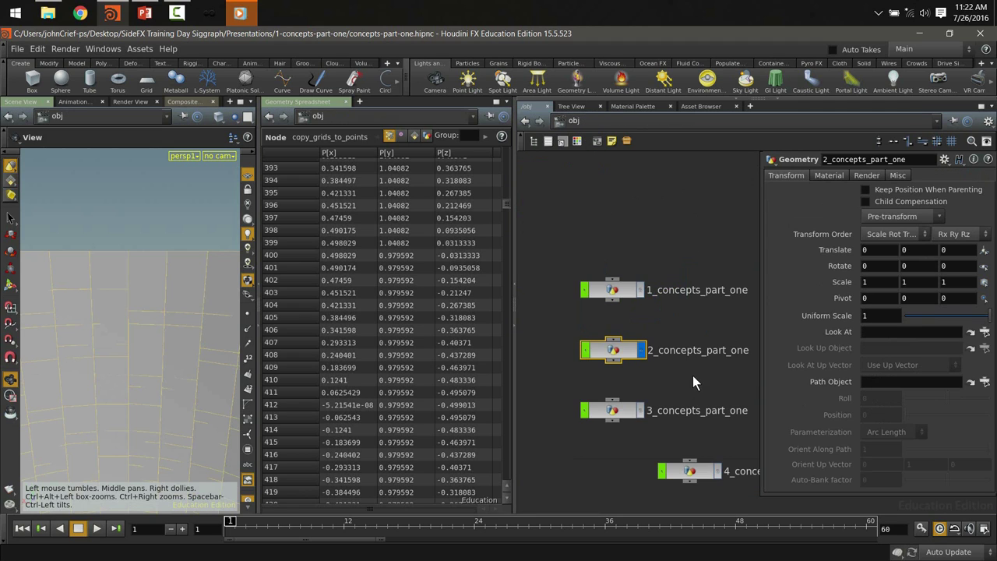
middle_drag(692, 375, 662, 281)
click(620, 305)
double_click(593, 306)
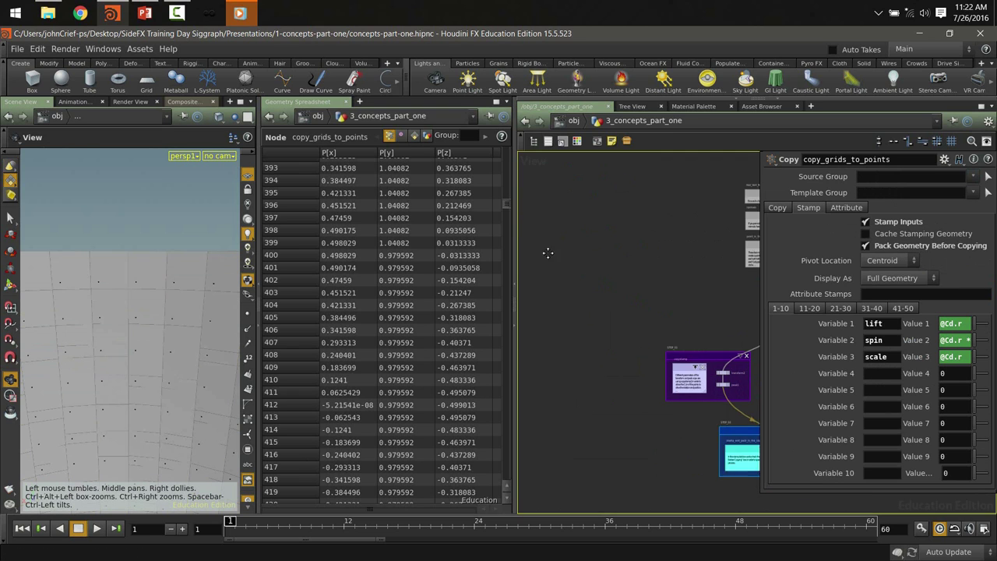
drag(195, 402, 124, 312)
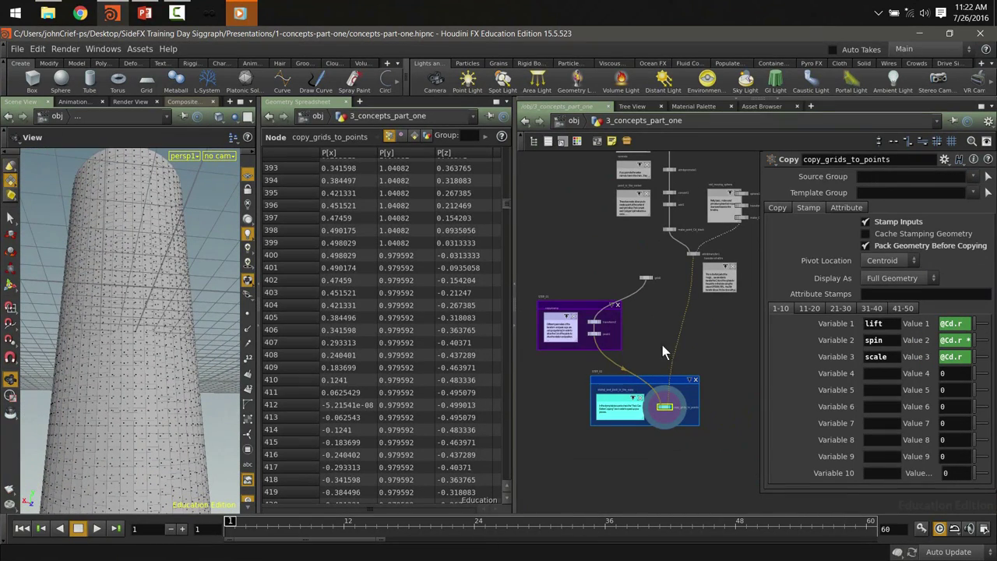
scroll(660, 335, up, 5)
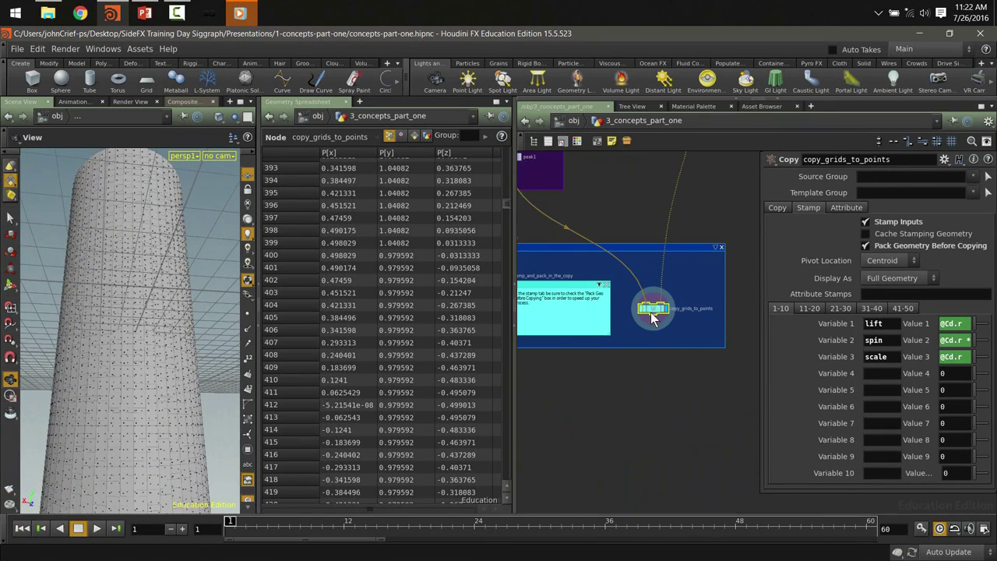
Play the timeline to watch the stamped grids move on the tube, stop at frame 15, and view the tube from above
click(96, 529)
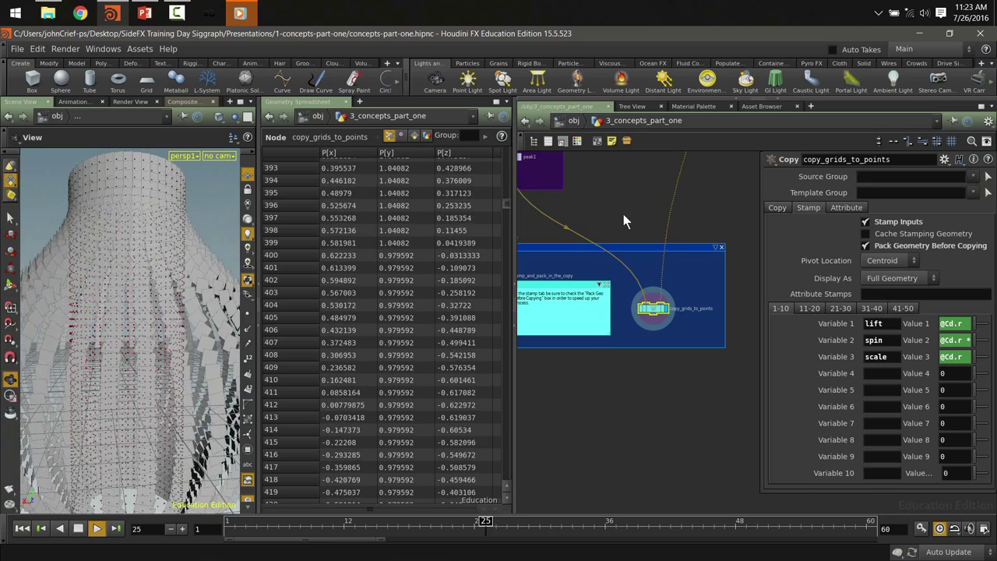
middle_drag(617, 216, 627, 398)
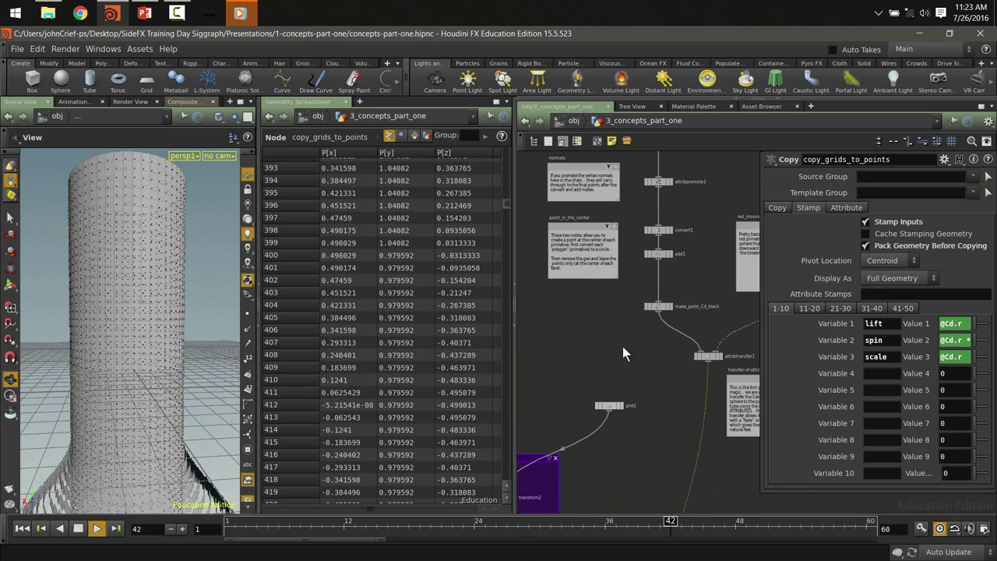
scroll(613, 331, up, 2)
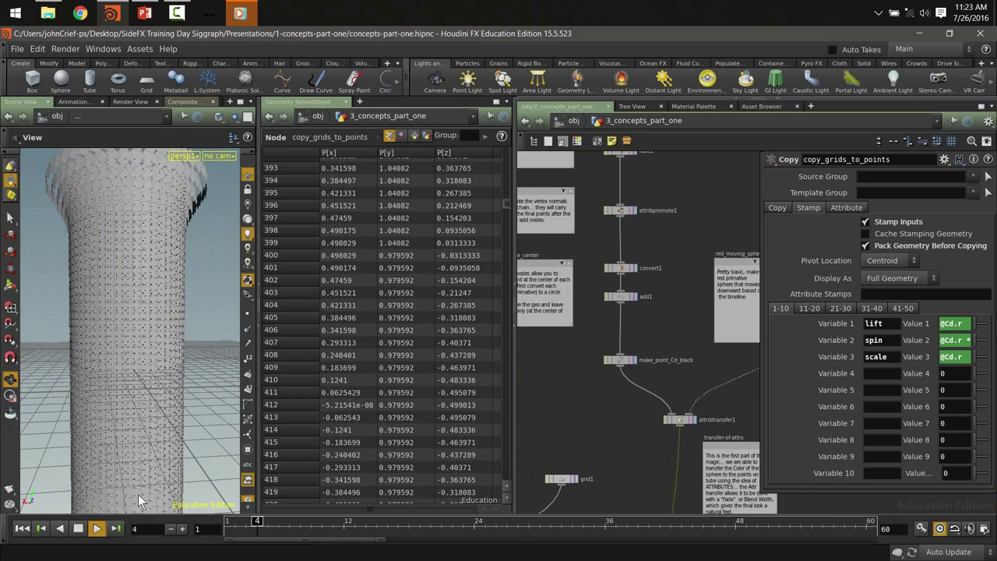
click(78, 528)
alt+drag(130, 314, 183, 229)
click(240, 12)
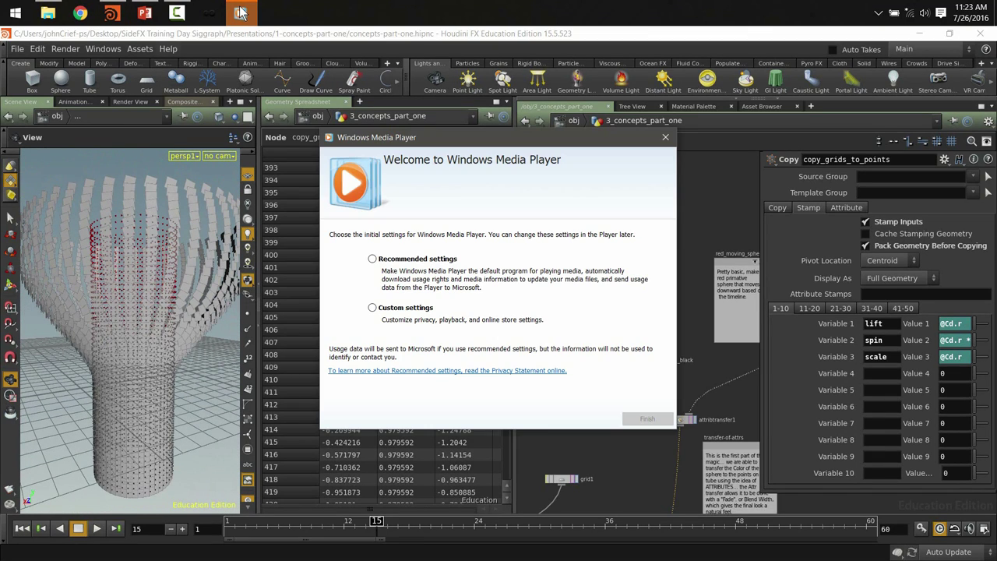
click(665, 137)
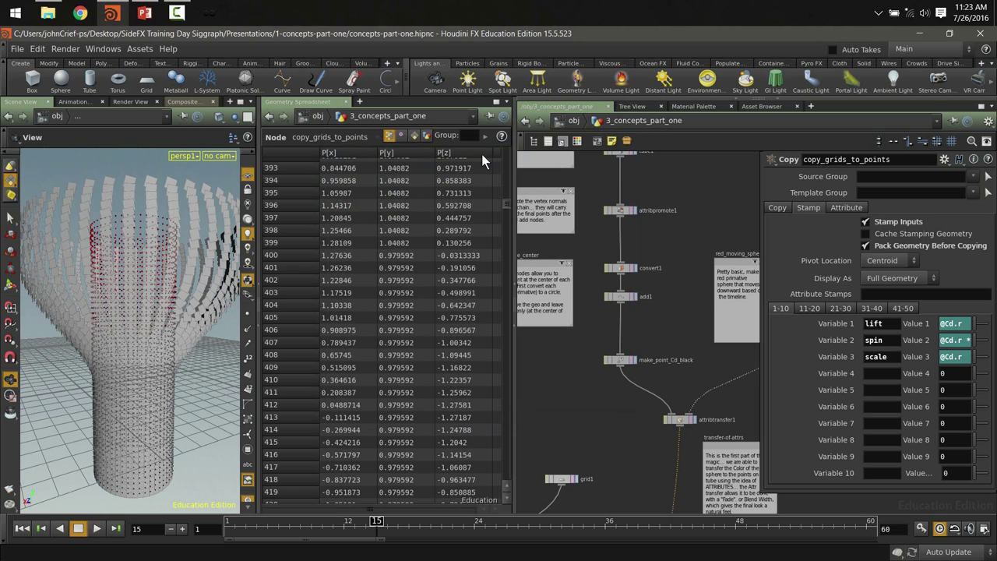
Replay the grid animation with the full tube in view, stop it, and rewind to frame 1
mouse_move(97, 282)
alt+mouse_down()
mouse_move(116, 254)
mouse_move(122, 260)
mouse_move(105, 274)
alt+mouse_up()
click(97, 528)
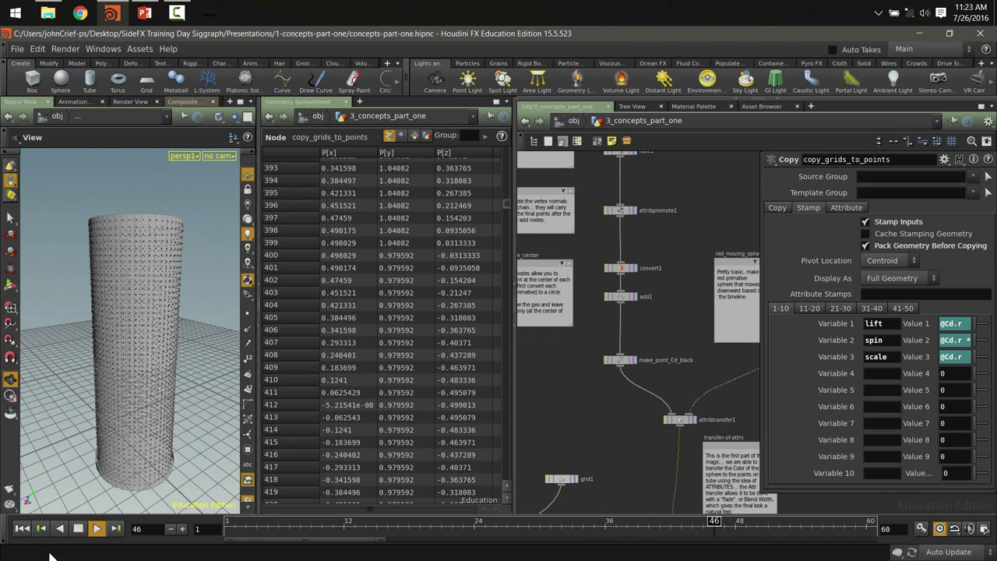
click(78, 528)
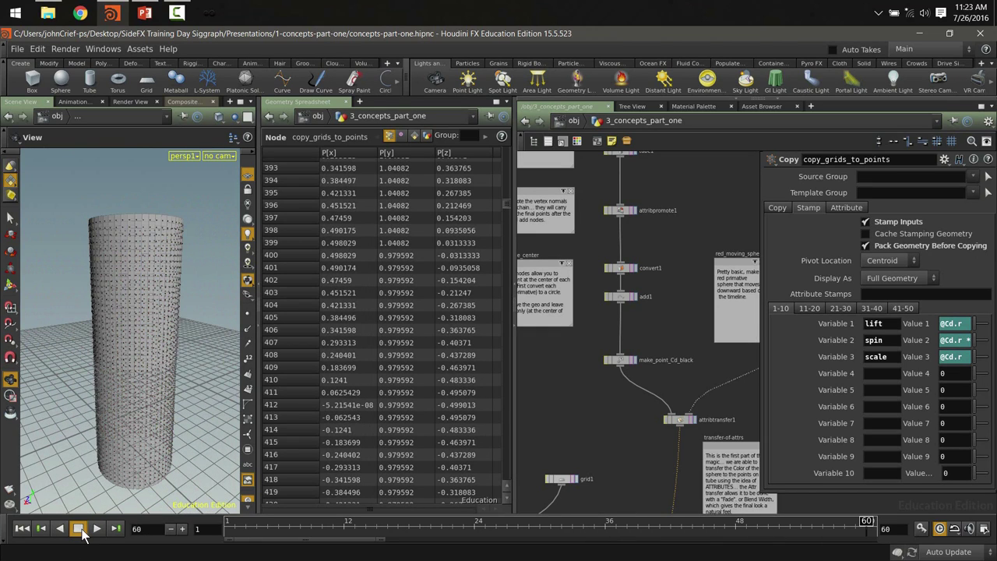
click(21, 529)
Display and select attribtransfer1 in 3_concepts_part_one, play the timeline to check the transferred point color, and rewind to frame 1
middle_drag(723, 212, 636, 271)
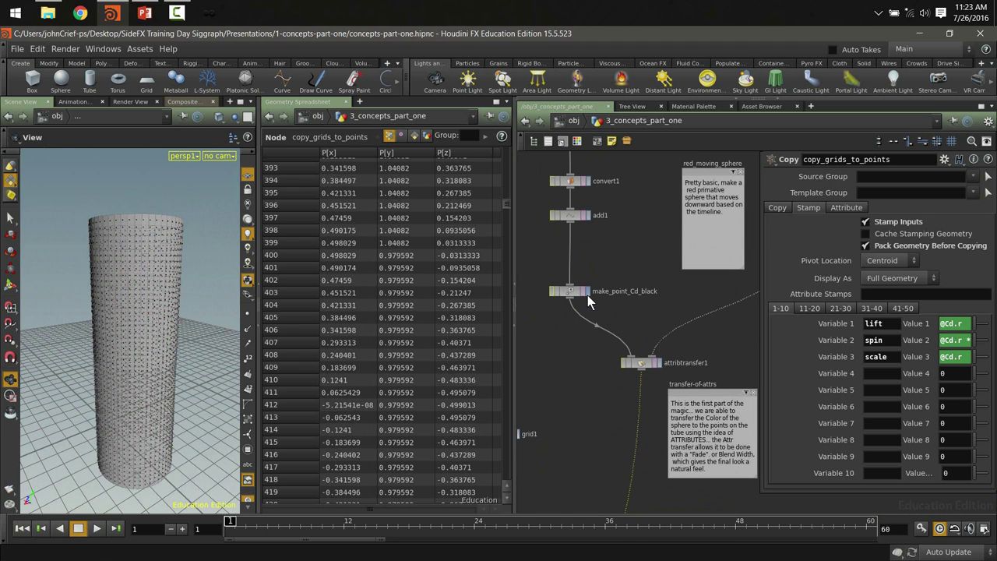
click(642, 366)
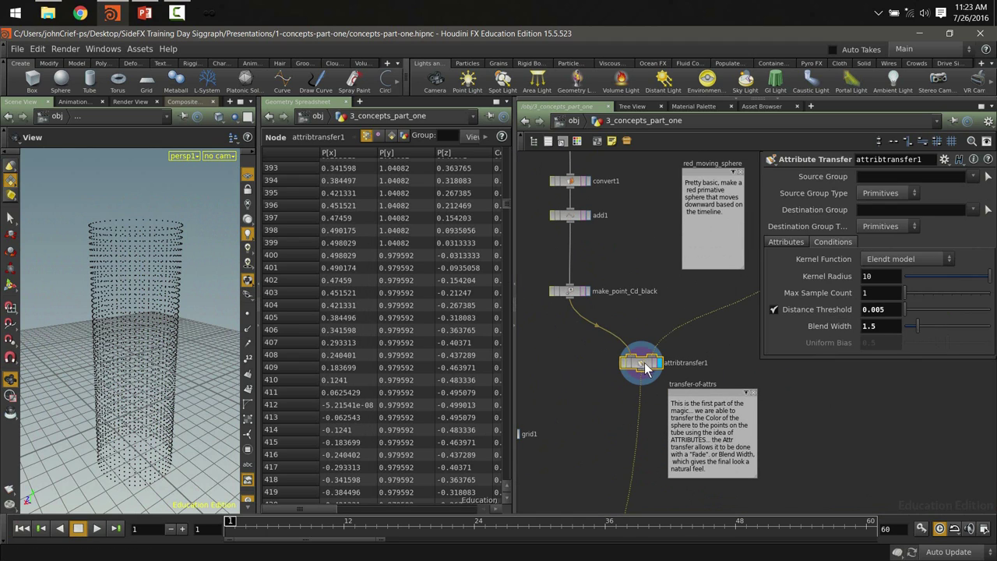
middle_drag(608, 414, 585, 270)
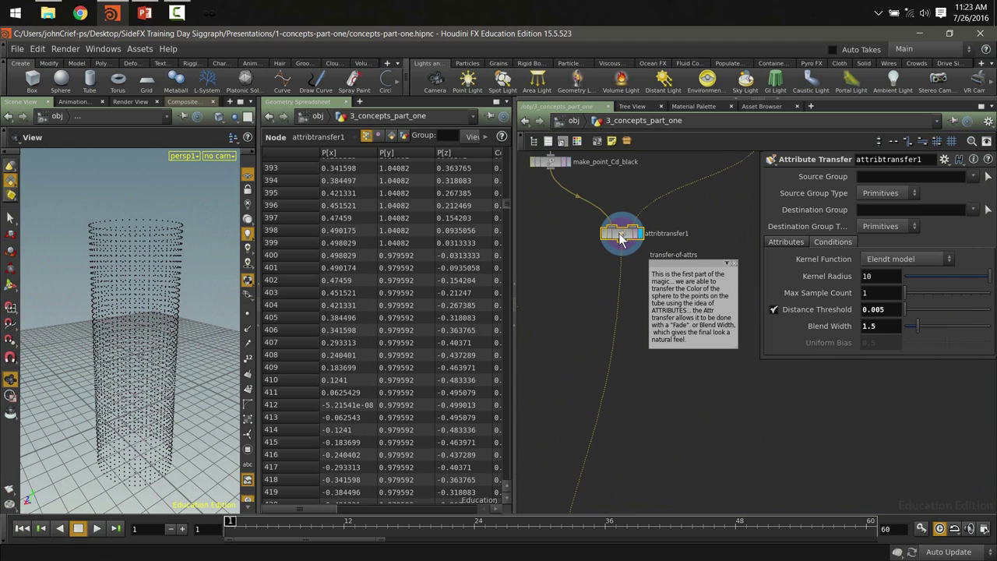
click(96, 529)
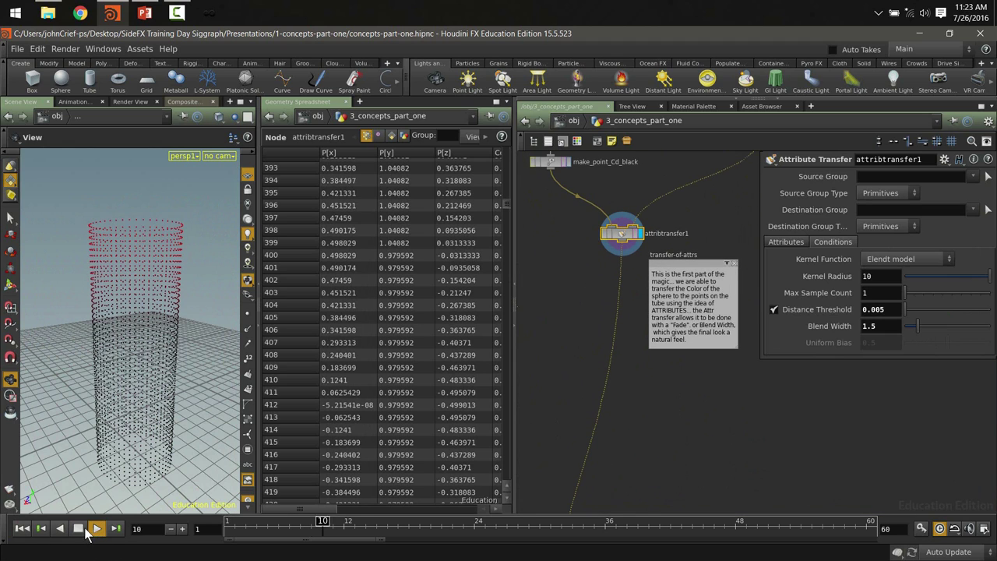
click(77, 529)
click(21, 530)
Display and select copy_grids_to_points in the STEP_02 box and examine the expressions of its lift, spin and scale stamp variables
middle_drag(655, 507, 623, 319)
scroll(656, 389, down, 3)
scroll(620, 319, up, 3)
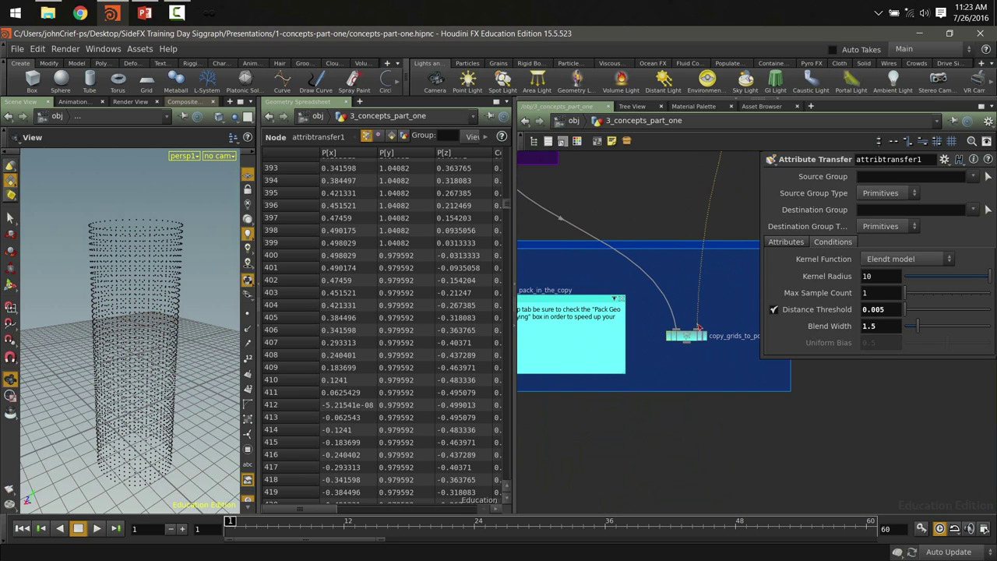
click(690, 343)
click(701, 336)
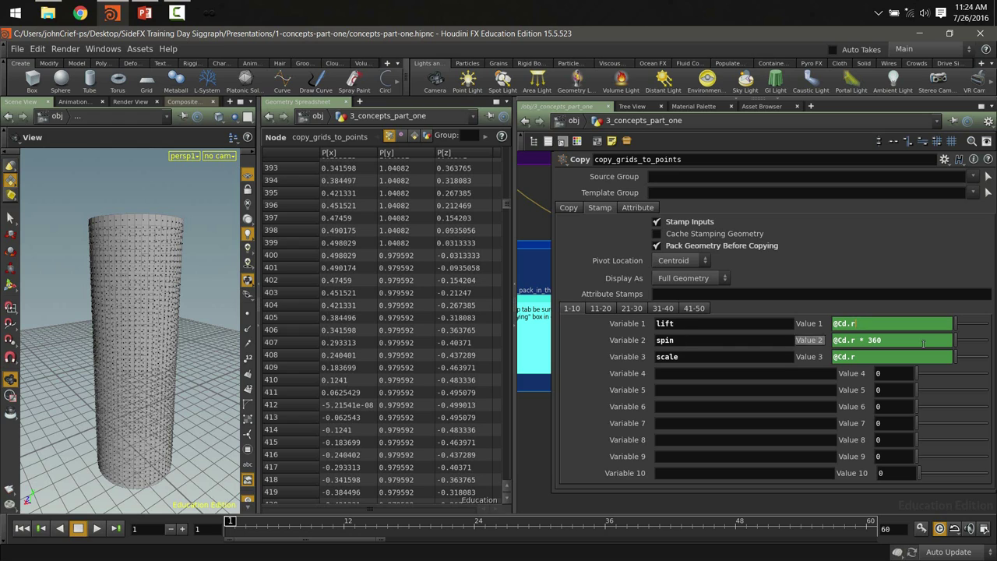
drag(847, 323, 827, 322)
Play the timeline to frame 14 and inspect the lifted, rotated and scaled grids up close
click(97, 529)
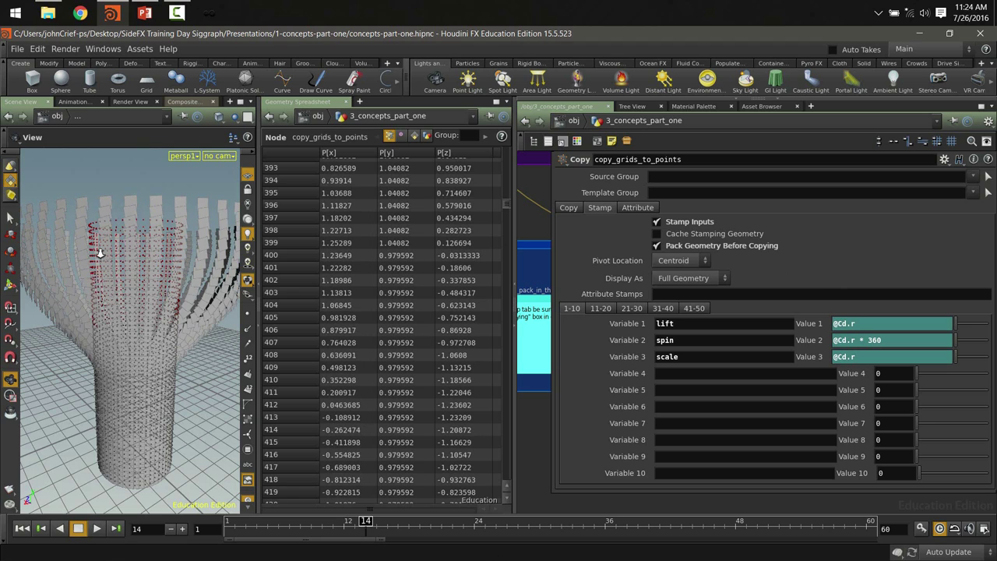
scroll(100, 252, up, 5)
scroll(145, 273, down, 5)
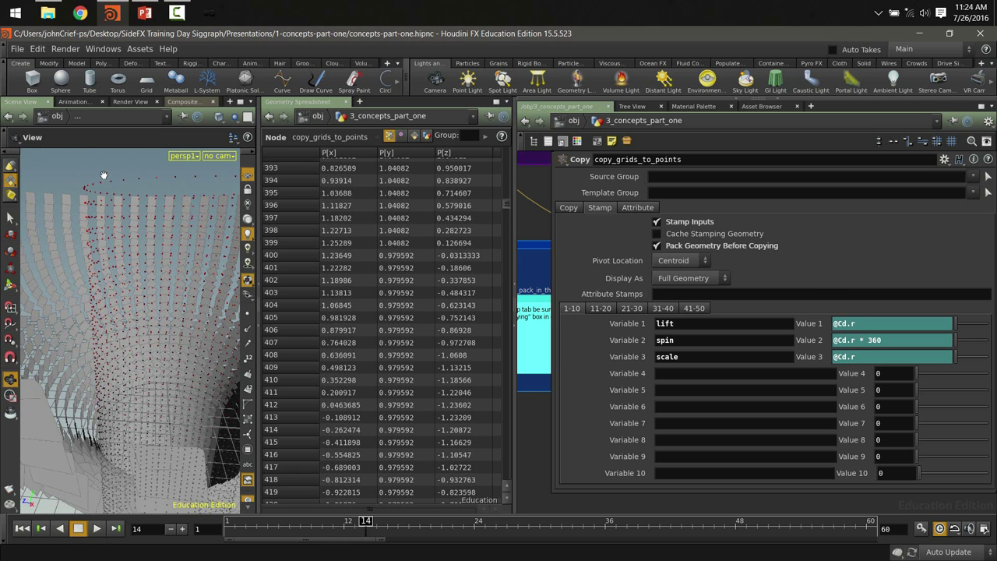
scroll(178, 234, down, 5)
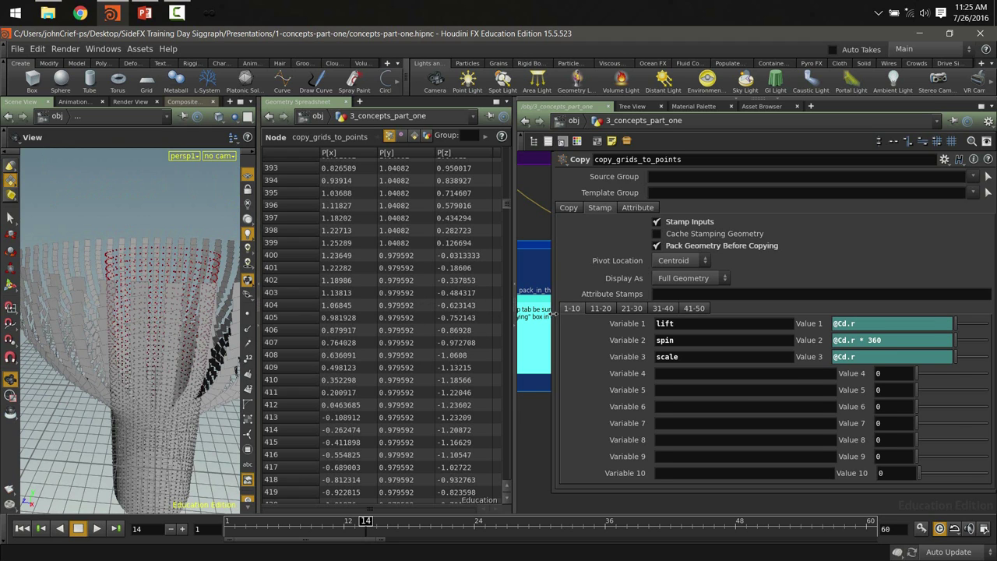
Select transform2 in the STEP_01 box and examine its stamp expressions for the Z rotation and uniform scale
drag(553, 314, 745, 314)
middle_drag(598, 212, 686, 324)
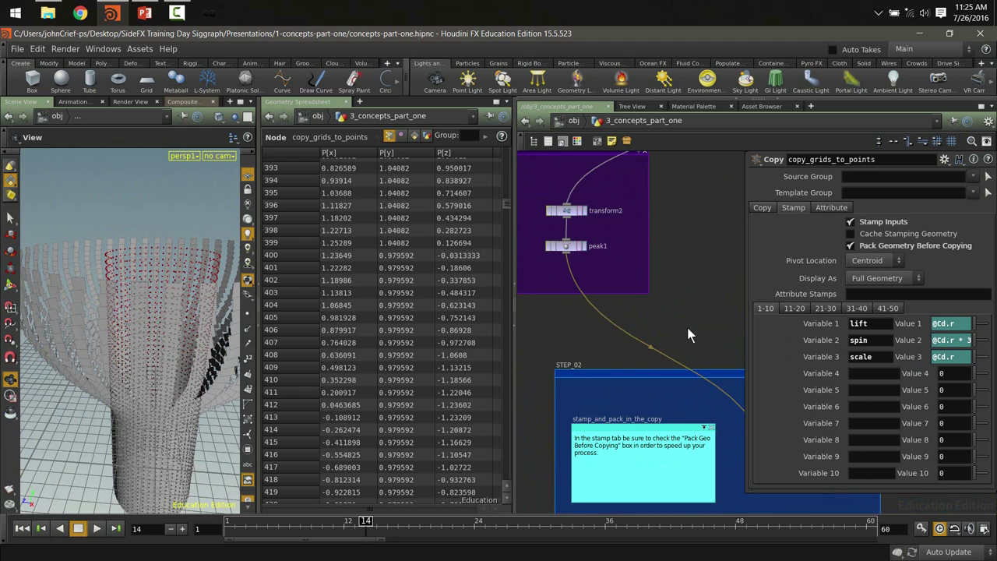
scroll(689, 331, up, 3)
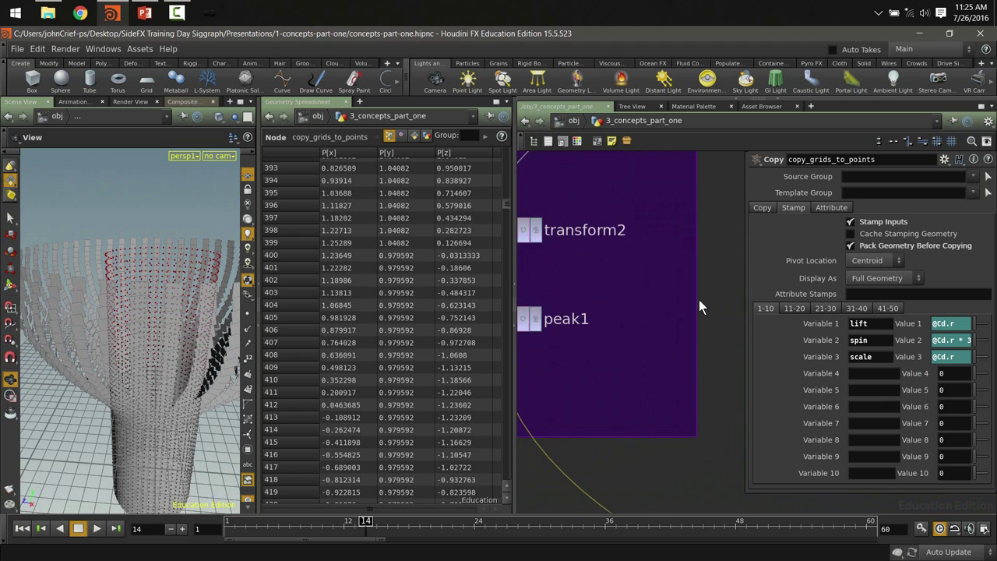
scroll(698, 299, down, 2)
click(556, 252)
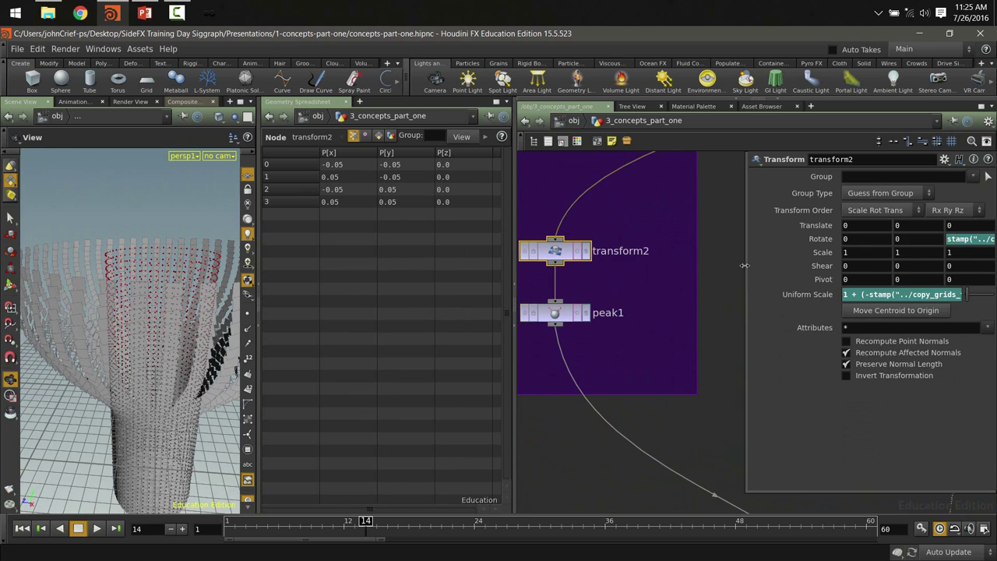
drag(744, 265, 581, 265)
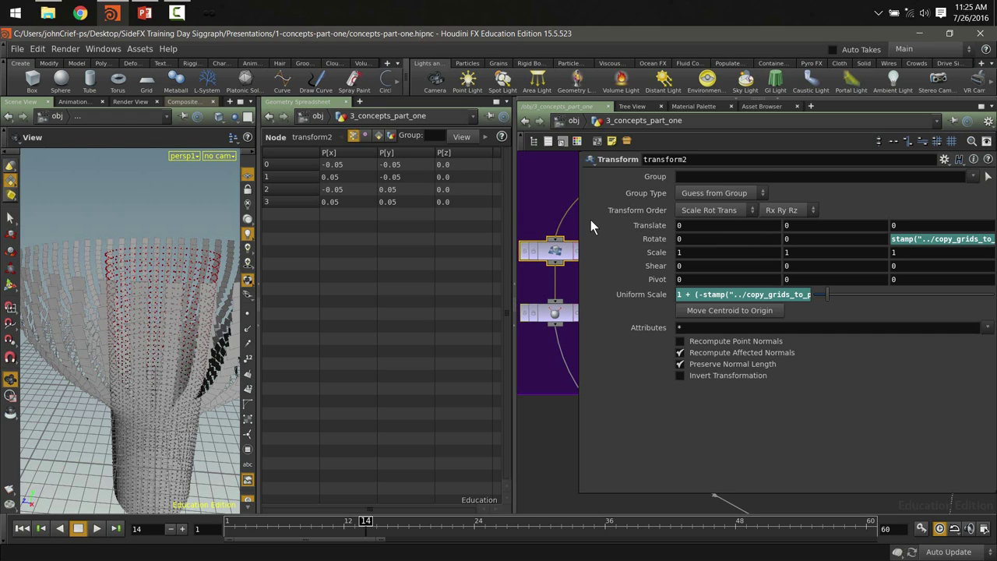
click(918, 237)
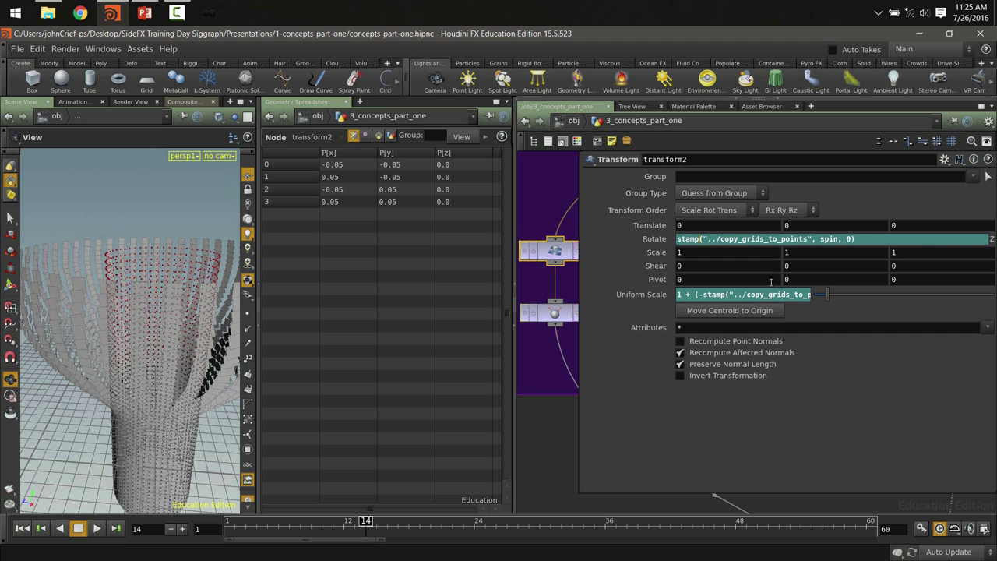
Select peak1 below transform2, examine the lift stamp expression in its Distance, and return to the network overview
scroll(555, 234, down, 3)
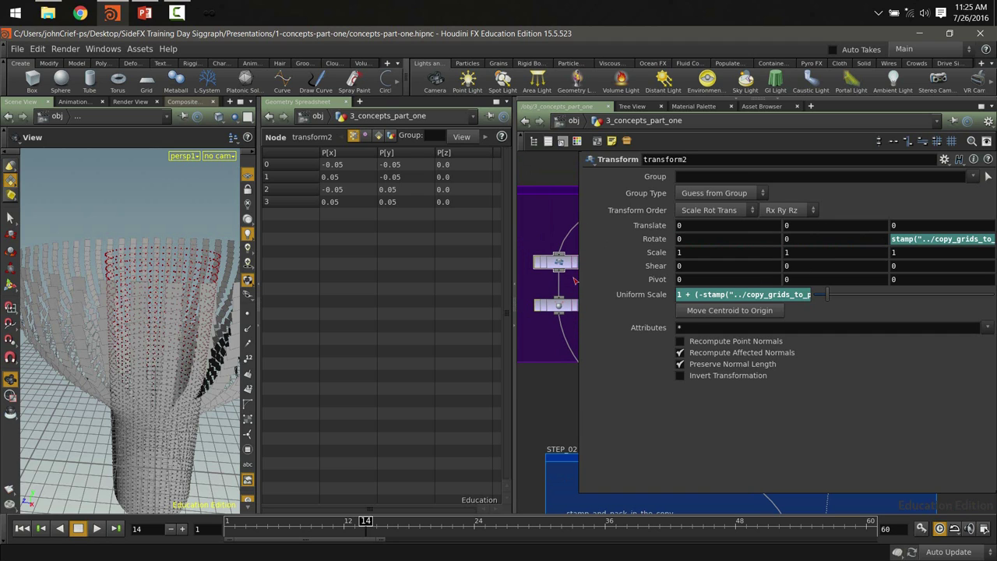
drag(583, 276, 788, 275)
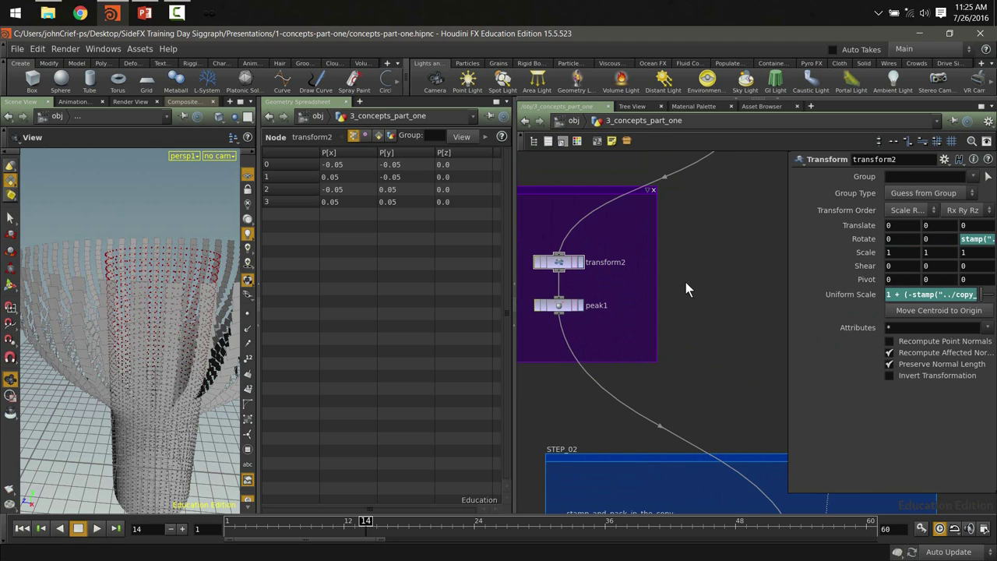
middle_drag(685, 282, 689, 215)
click(596, 232)
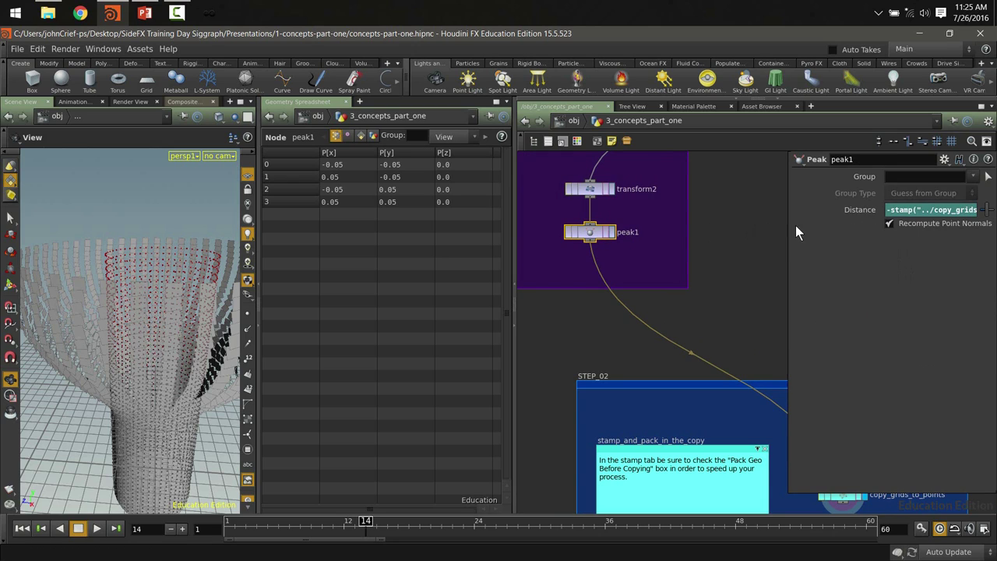
drag(789, 226, 550, 226)
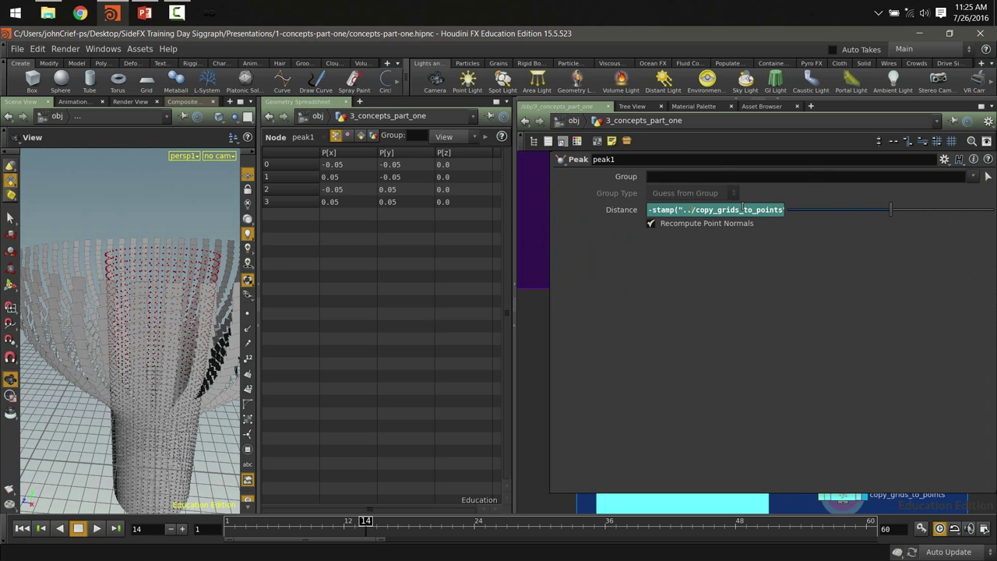
drag(763, 209, 817, 211)
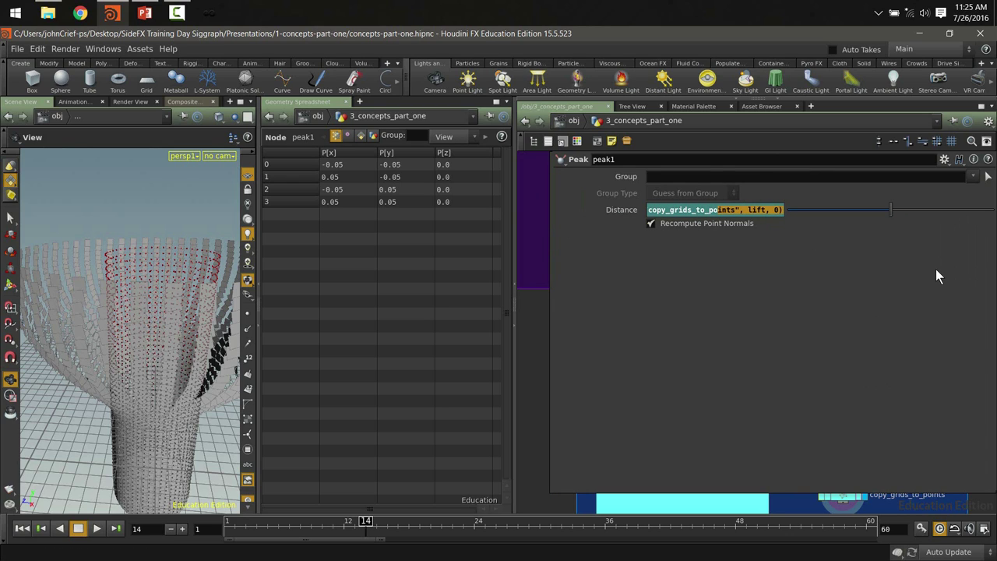
click(757, 210)
drag(747, 210, 767, 211)
drag(550, 316, 776, 316)
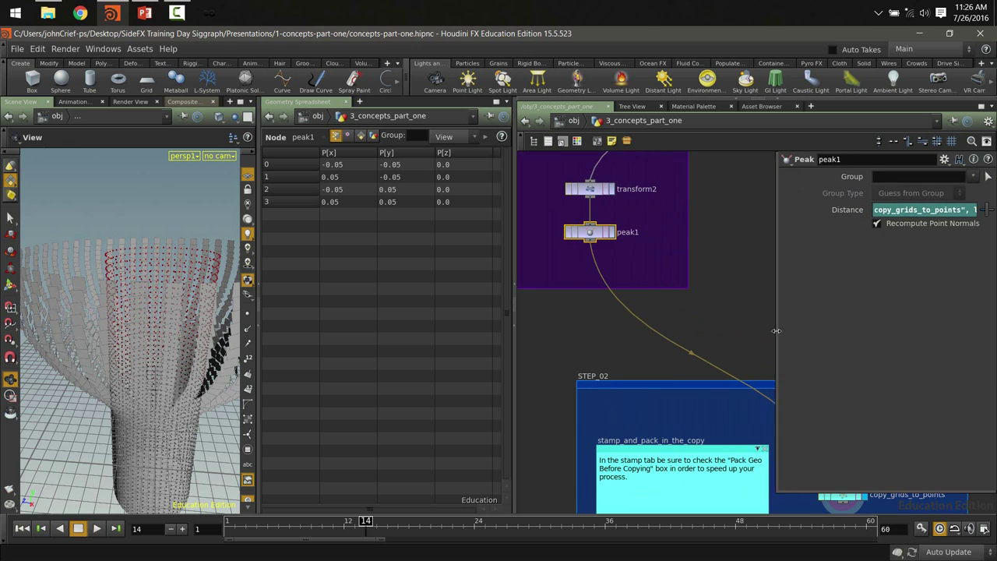
scroll(708, 280, down, 5)
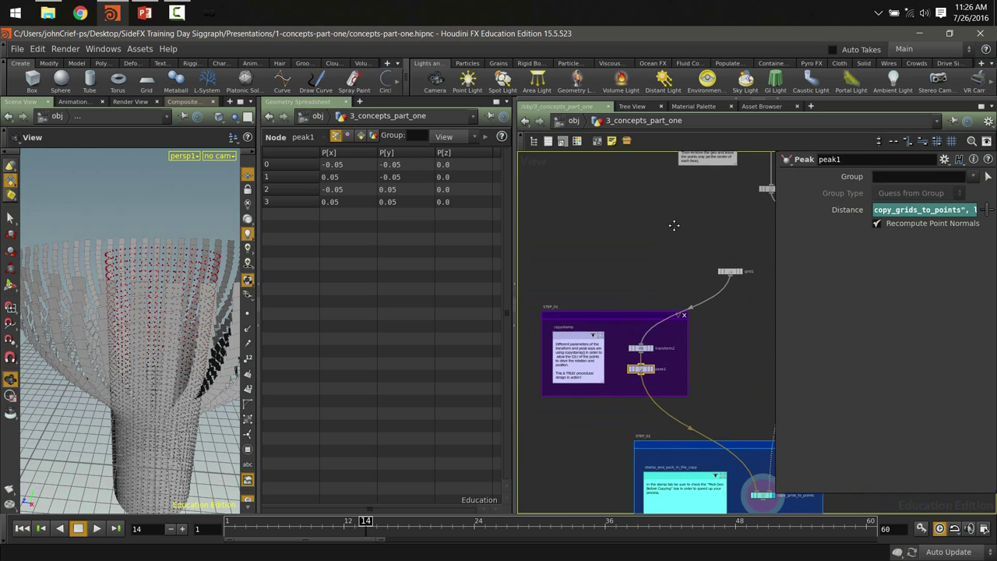
Select copy_grids_to_points in the STEP_02 box and examine its point attributes in a widened geometry spreadsheet
scroll(648, 218, up, 5)
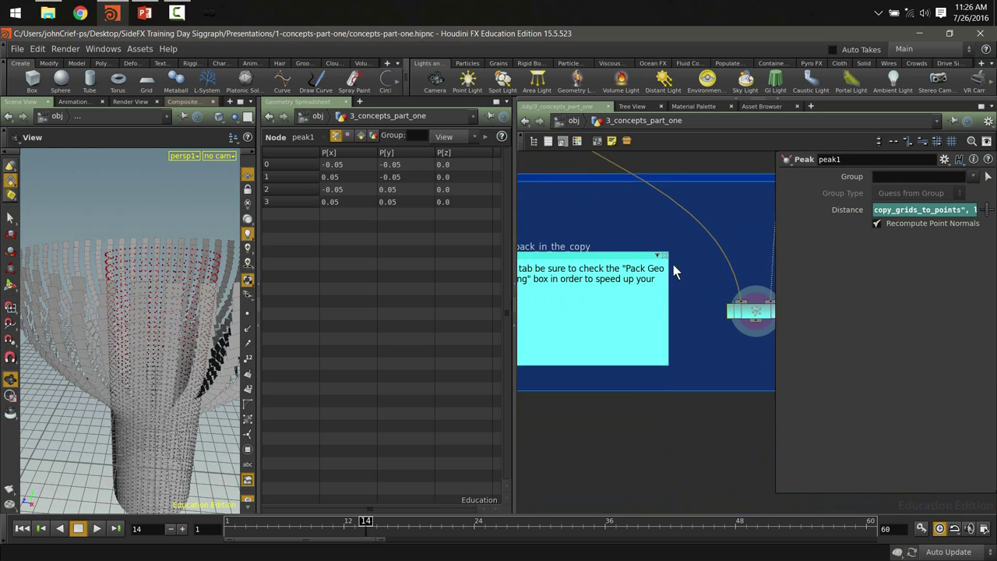
click(718, 289)
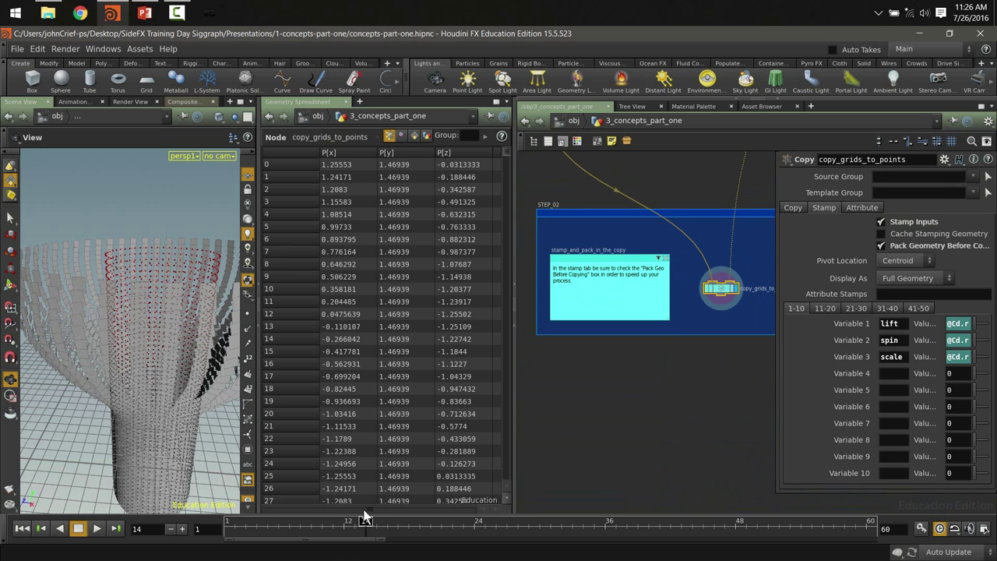
drag(510, 176, 645, 181)
click(466, 135)
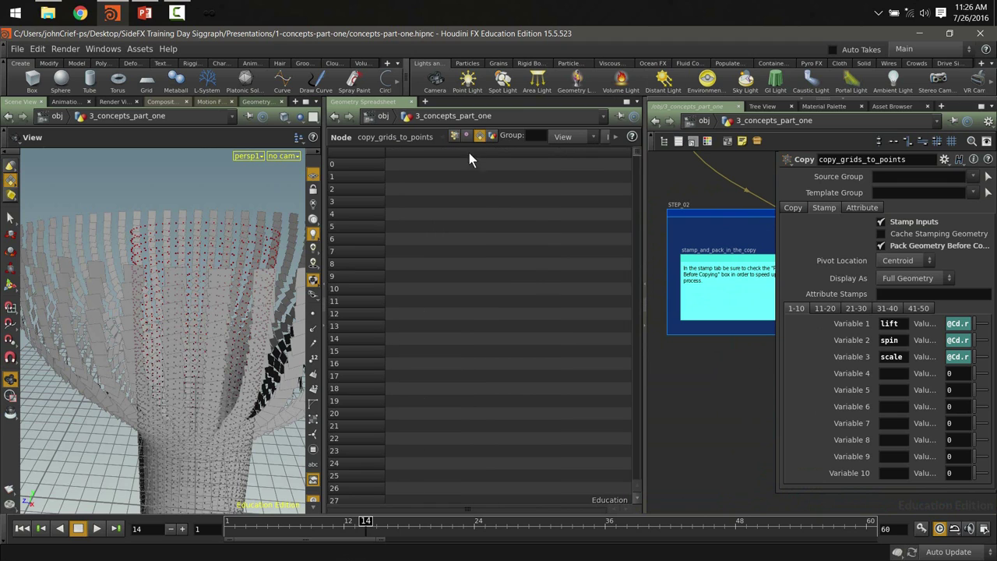
click(455, 136)
scroll(685, 353, down, 3)
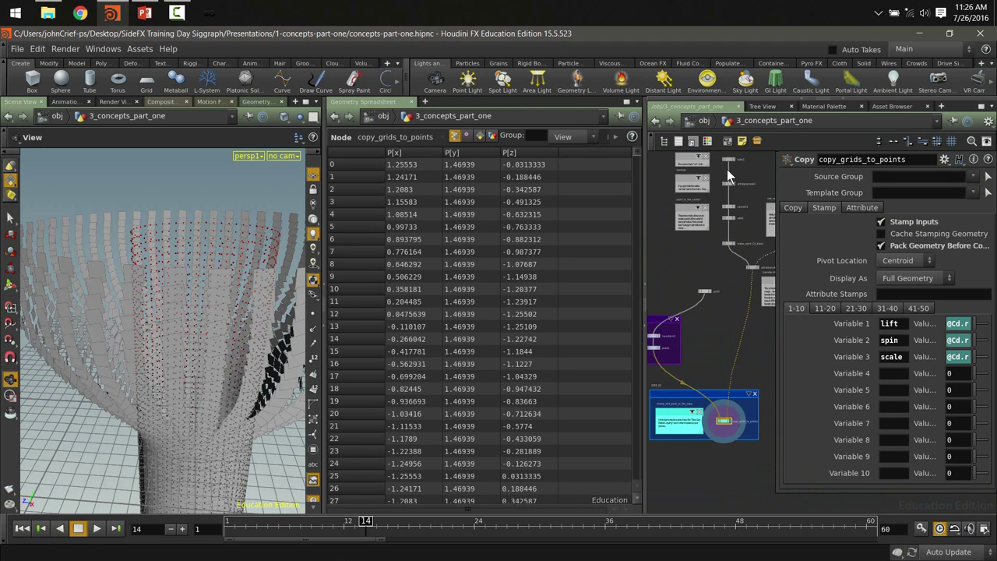
Display make_point_Cd_black, then display and select attribtransfer1 and examine the transferred Cd[x] values in the geometry spreadsheet
scroll(727, 222, up, 4)
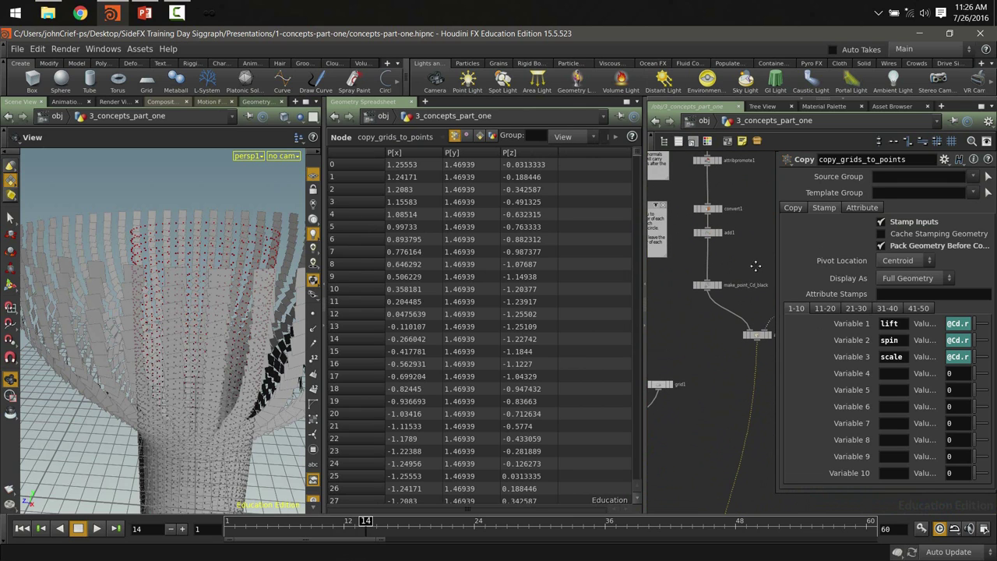
click(720, 286)
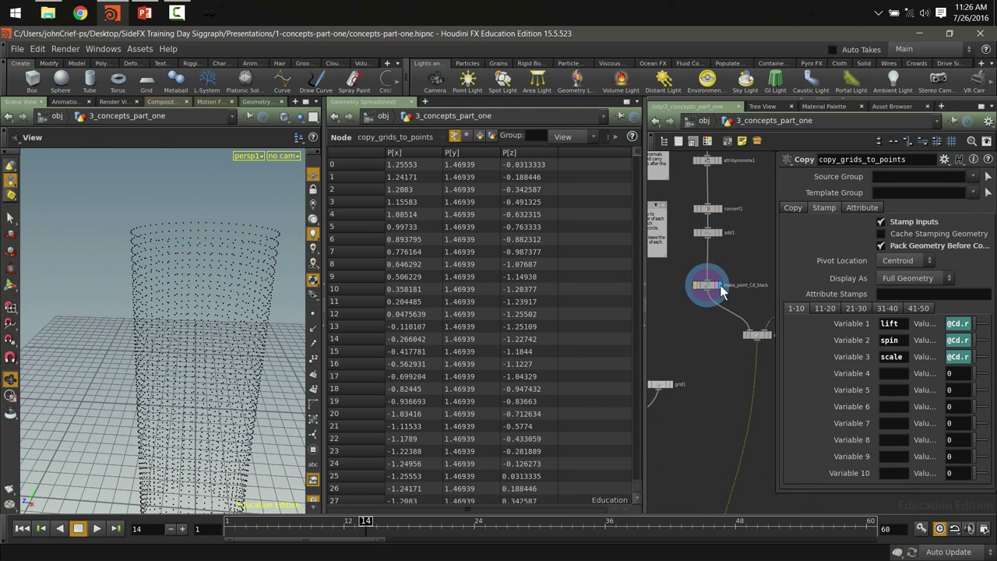
click(762, 336)
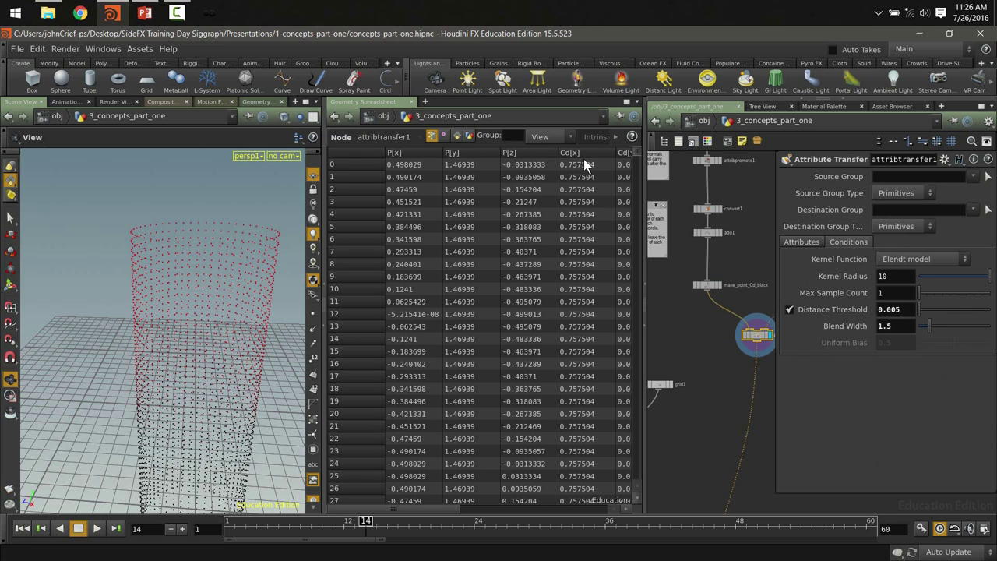
click(573, 241)
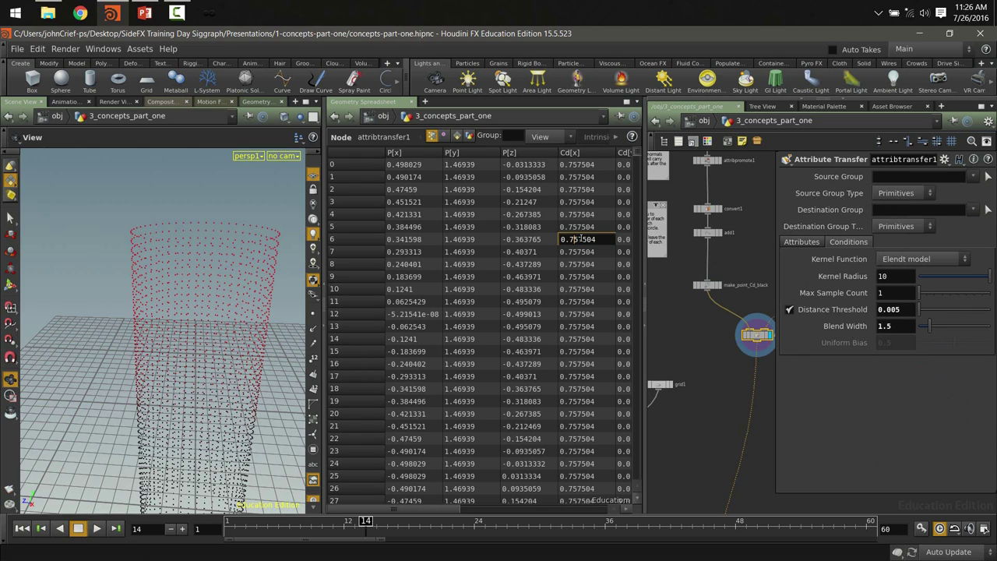
drag(599, 238, 570, 236)
Display and select copy_grids_to_points to compare the stamped grids and their point positions with the transferred colour
middle_drag(730, 444, 710, 226)
scroll(709, 237, up, 2)
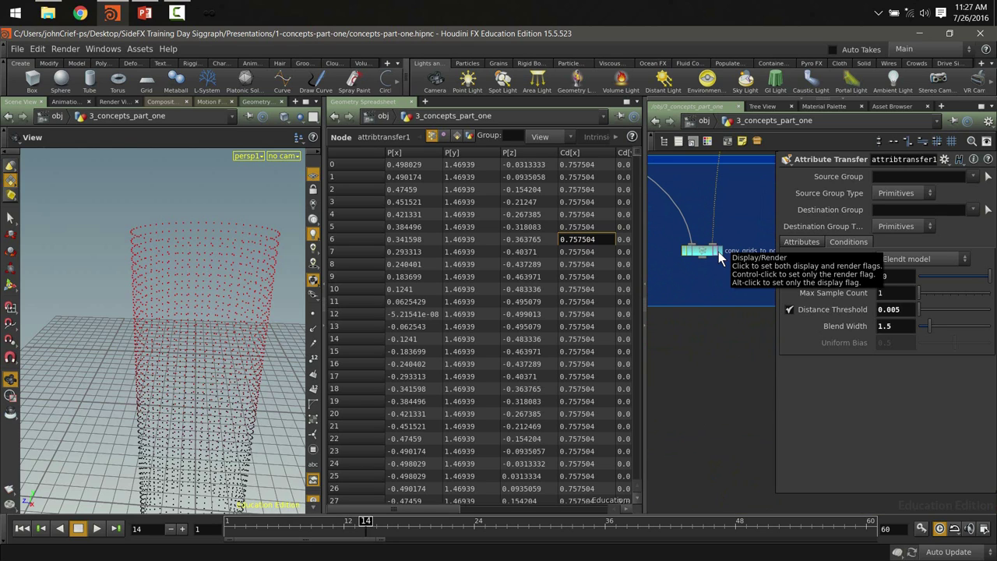
click(717, 255)
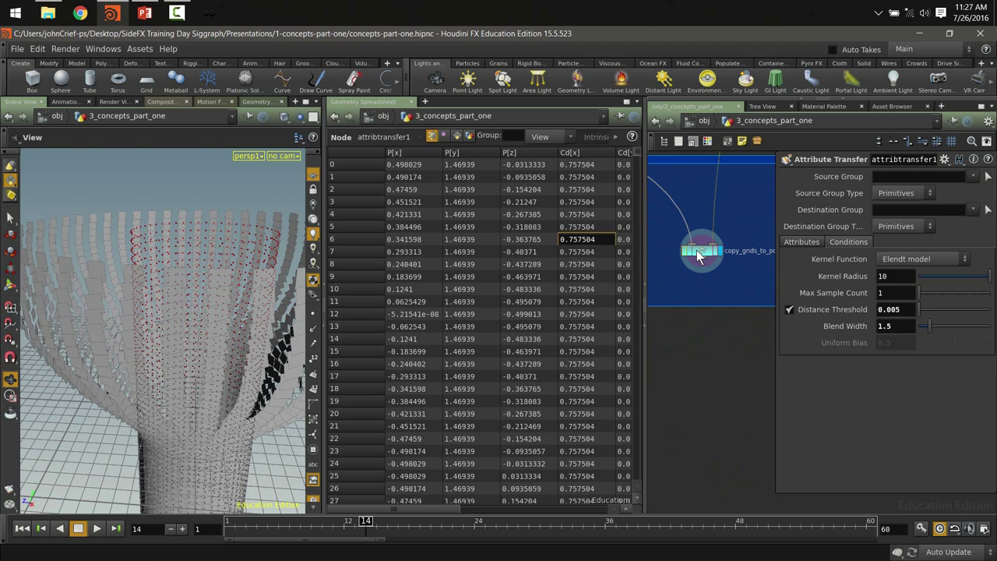
click(698, 254)
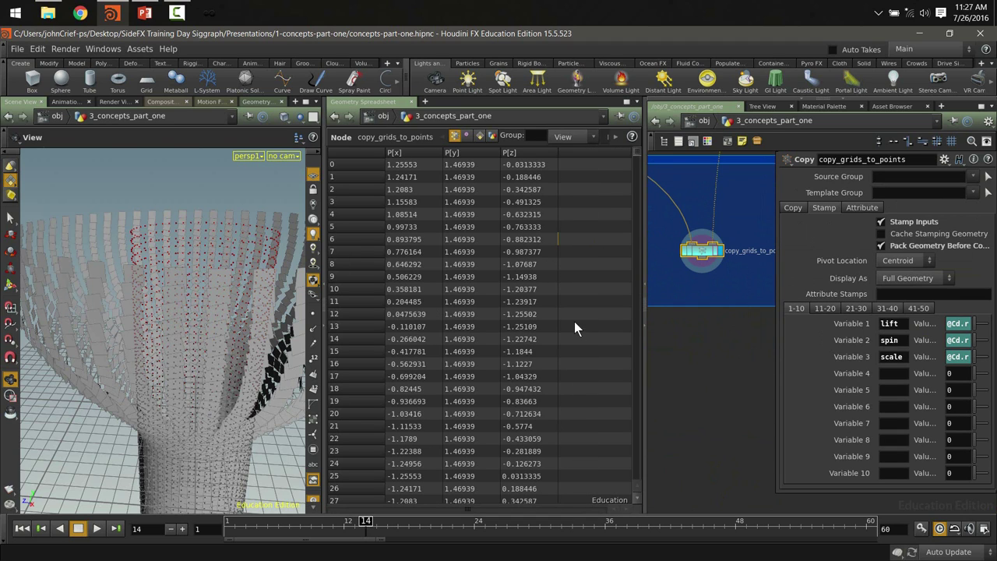
key(h)
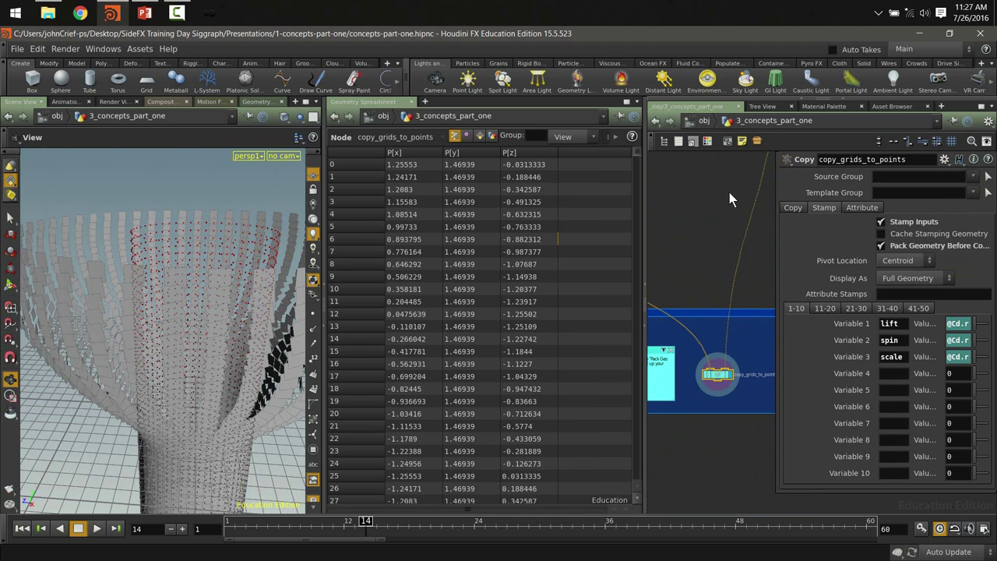
Display and select attribtransfer1 and play the timeline to watch the red Cd values travel along the tube's points
middle_drag(729, 193, 706, 369)
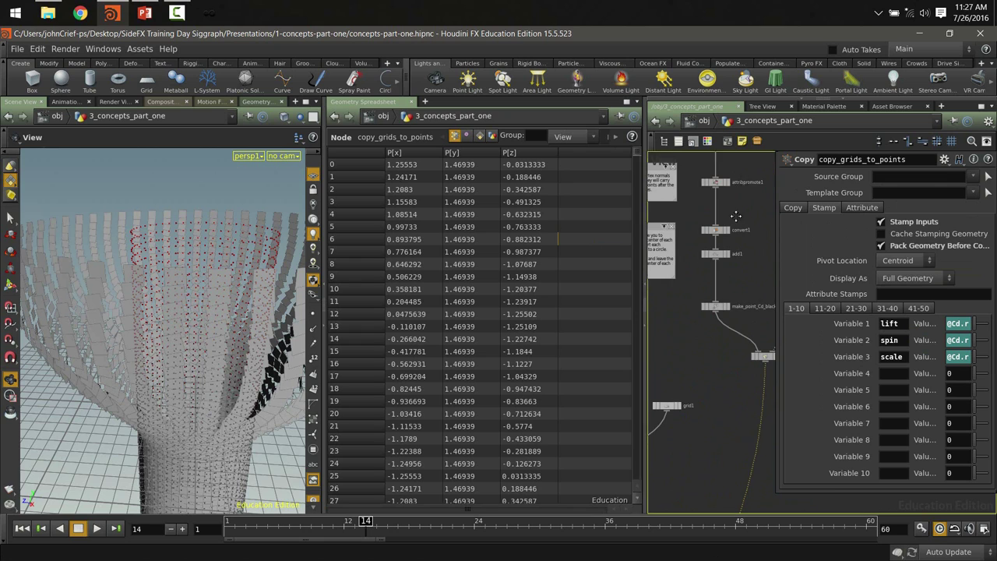
middle_drag(736, 192, 704, 325)
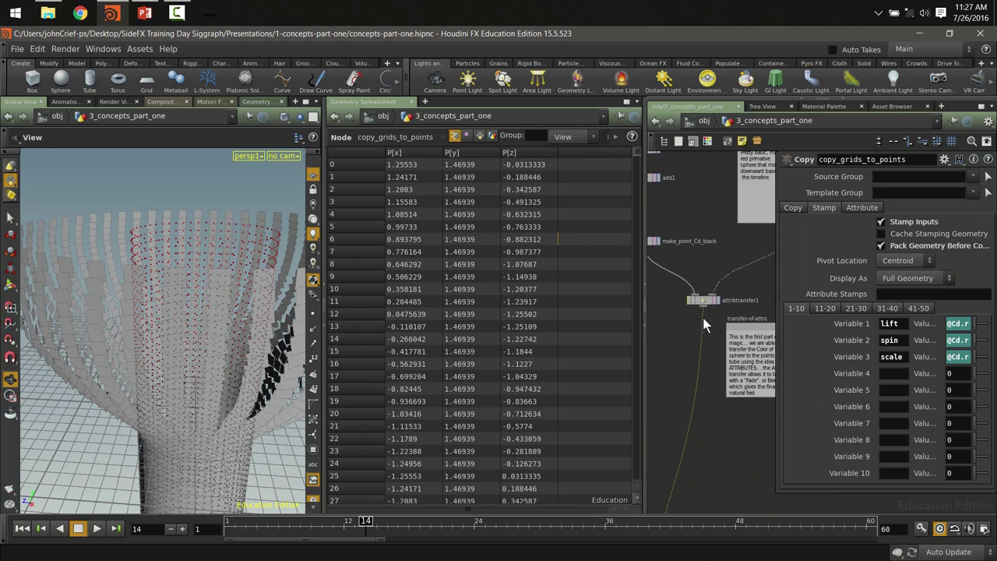
click(715, 302)
click(697, 304)
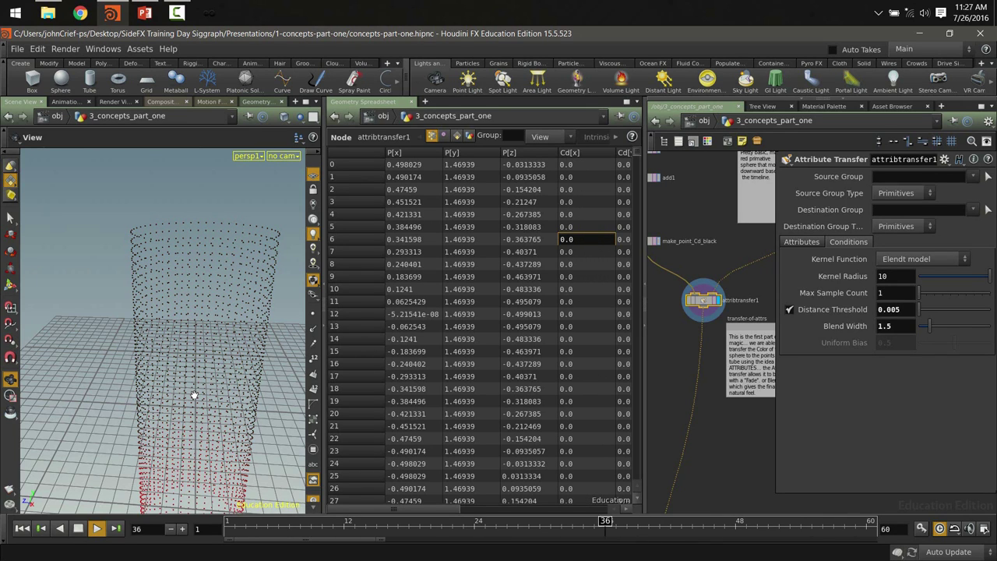
Display and select copy_grids_to_points during playback to watch the copied grids respond to the moving colour
middle_drag(714, 344, 696, 474)
scroll(696, 474, up, 3)
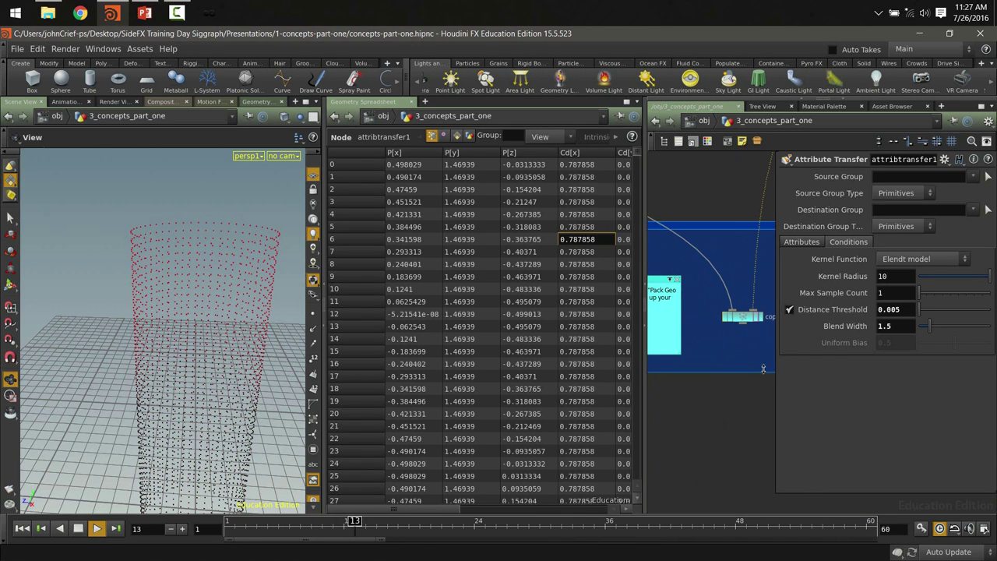
click(758, 315)
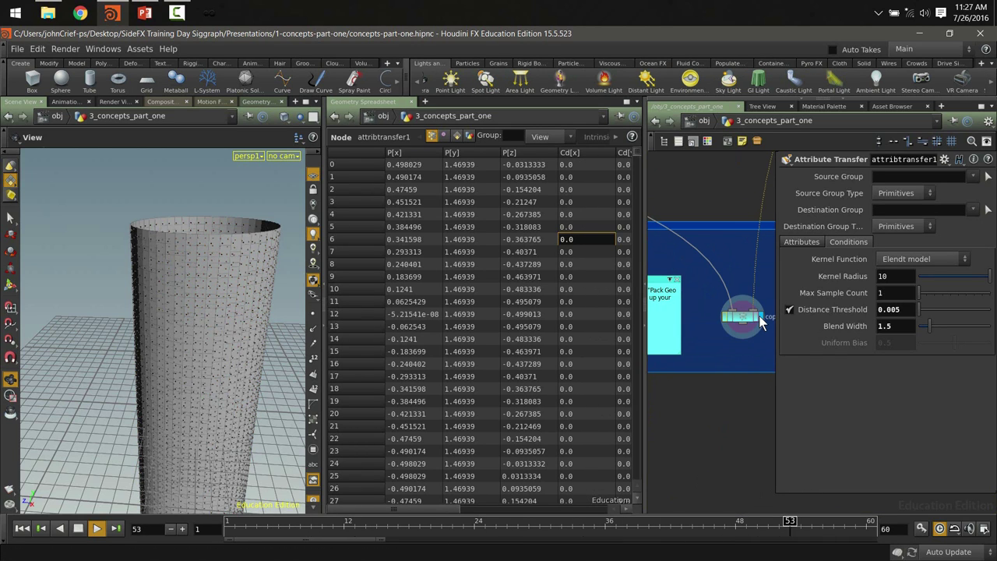
click(748, 318)
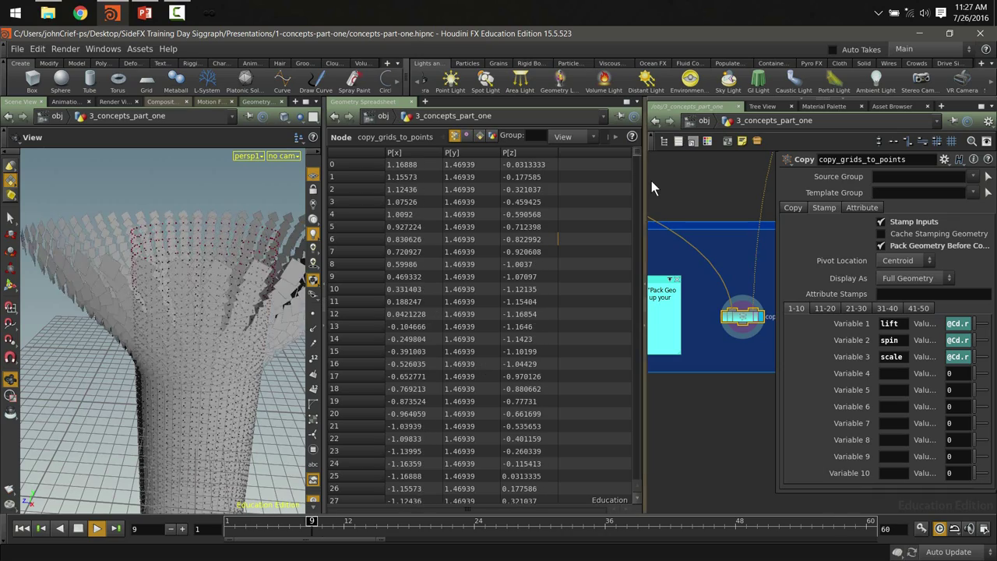
Widen the network and parameter areas and examine the lift, spin and scale stamp variables with their Cd expressions
drag(645, 342, 520, 355)
scroll(664, 247, down, 2)
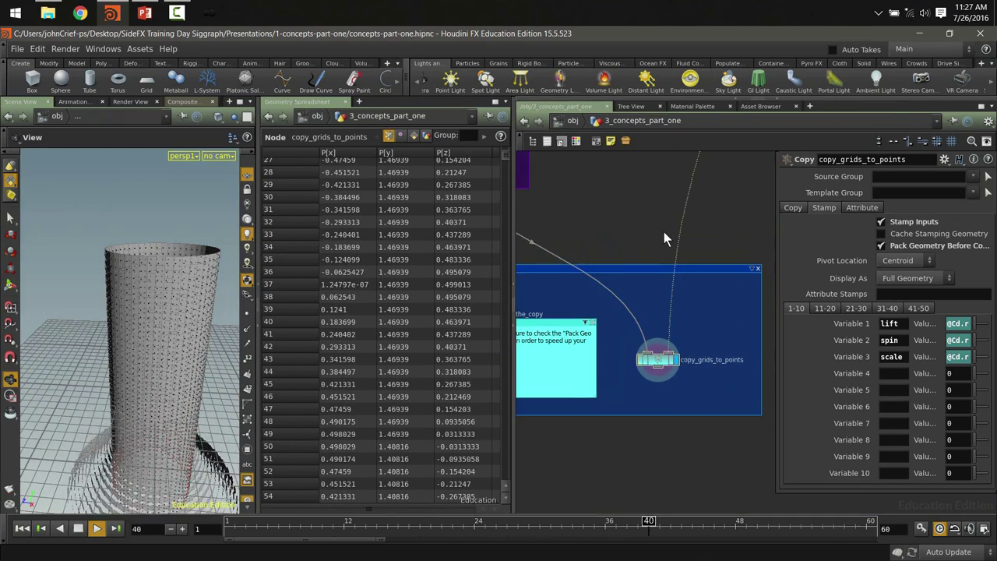
scroll(672, 199, up, 2)
middle_drag(672, 198, 663, 285)
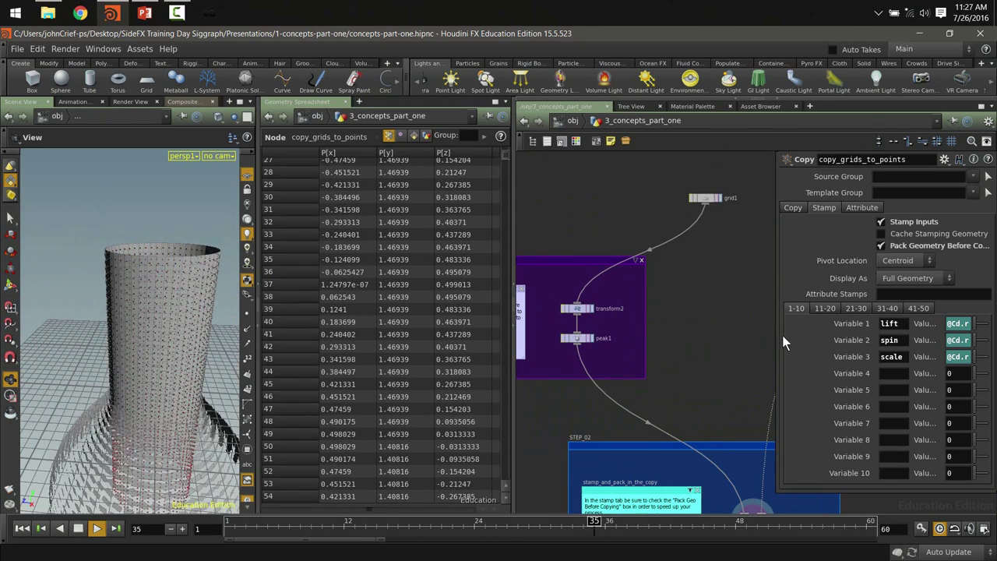
mouse_move(894, 327)
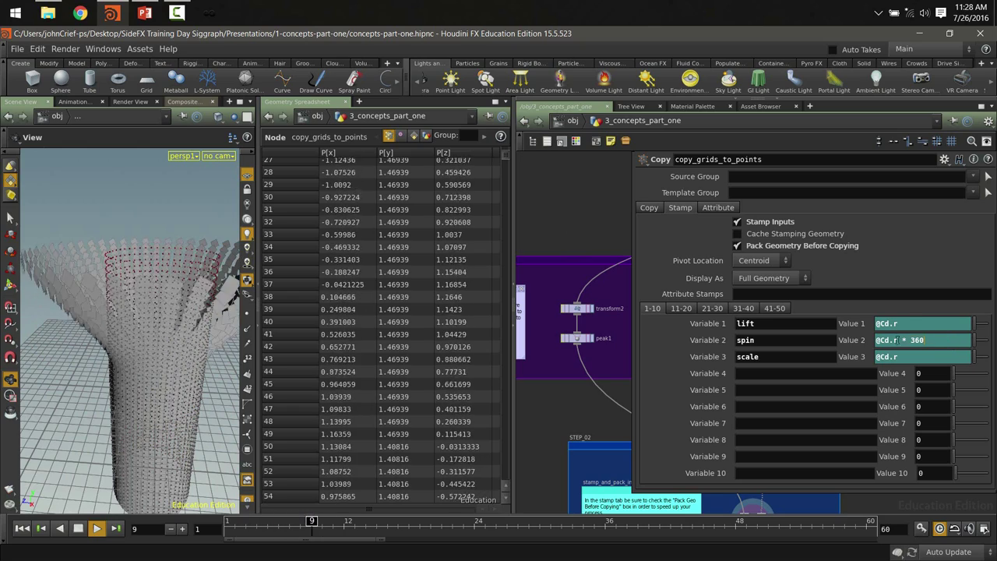
double_click(746, 340)
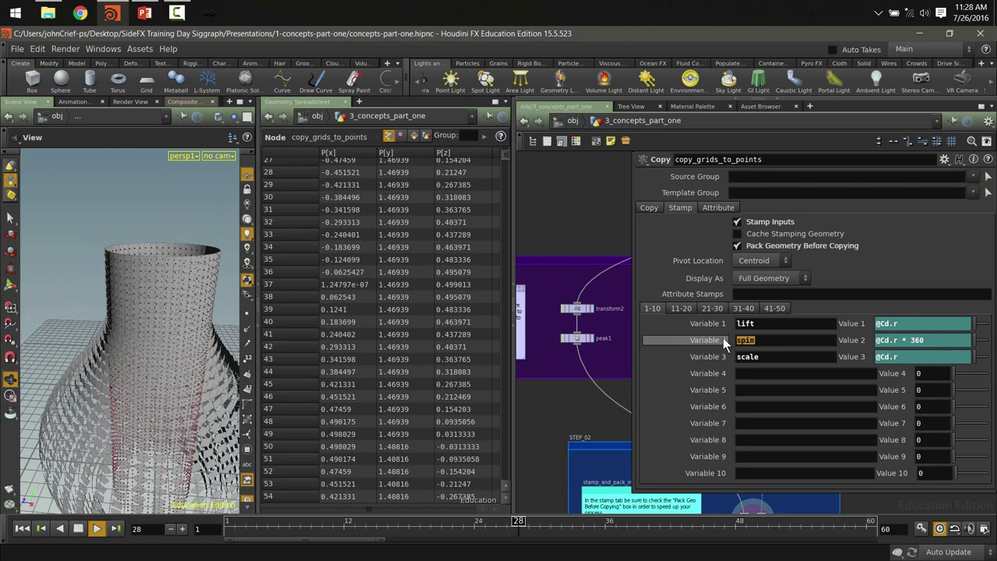
Select transform2 to examine its Rotate and Uniform Scale stamp expressions, and stop playback and rewind to frame 1
click(577, 309)
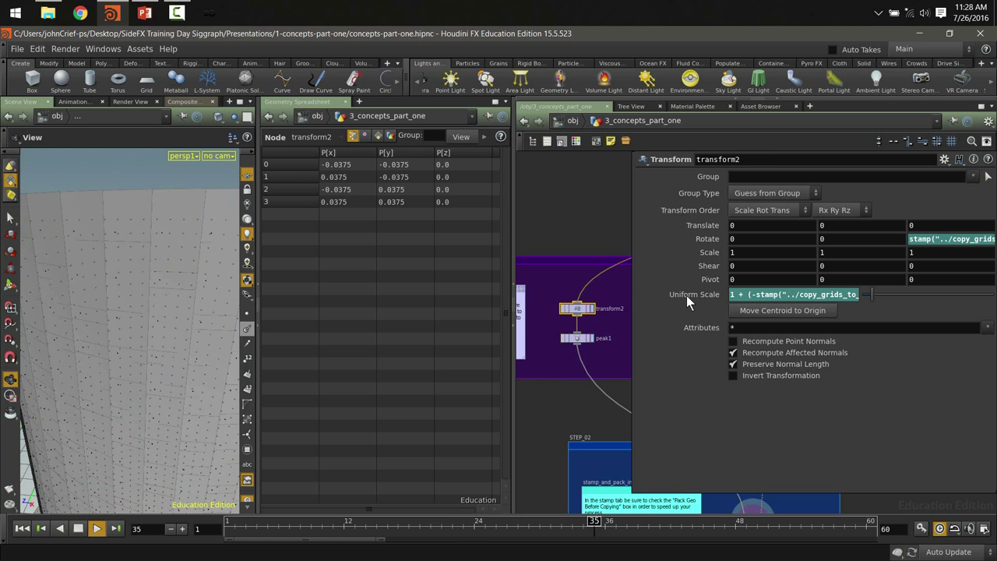
drag(634, 292, 733, 300)
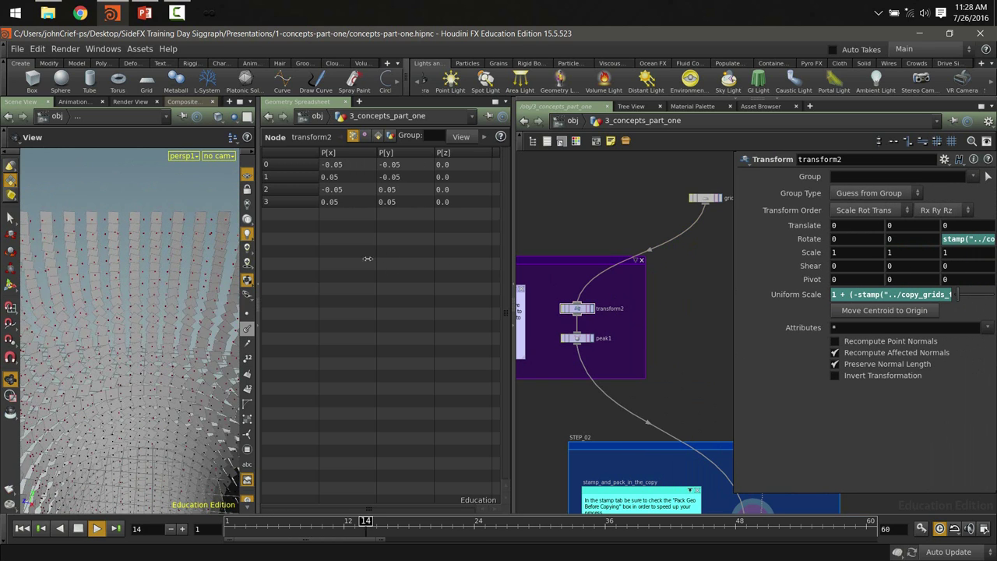
click(78, 528)
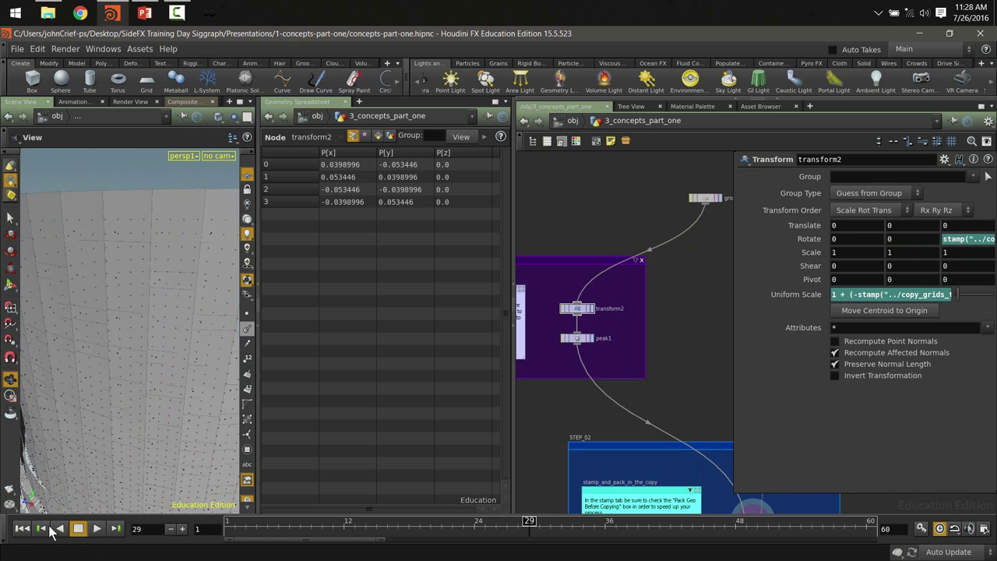
click(21, 528)
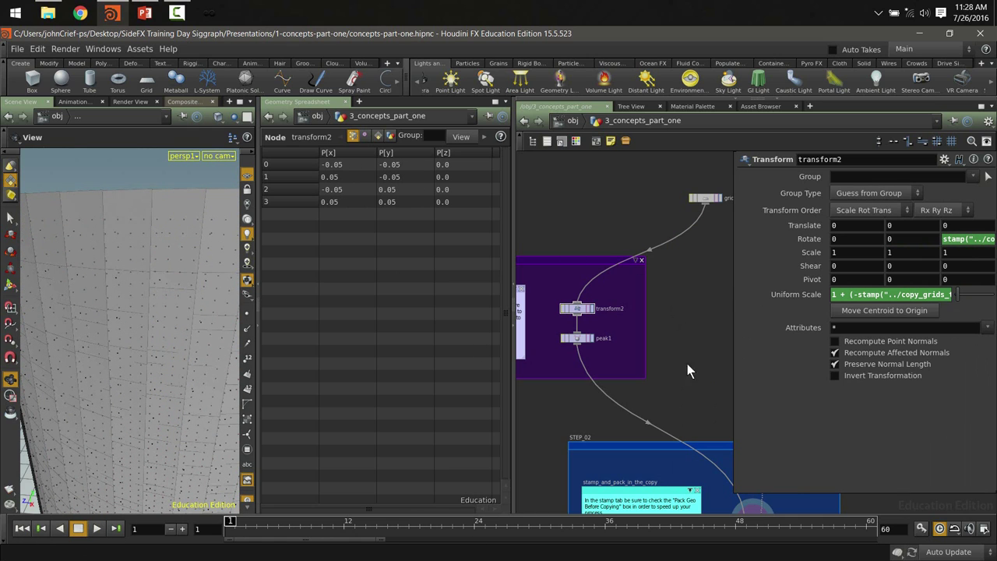
Look over the rest of the 3_concepts_part_one network and go up to the obj level
middle_drag(686, 364, 616, 215)
scroll(639, 445, down, 2)
middle_drag(639, 445, 598, 376)
middle_drag(607, 164, 643, 249)
click(570, 121)
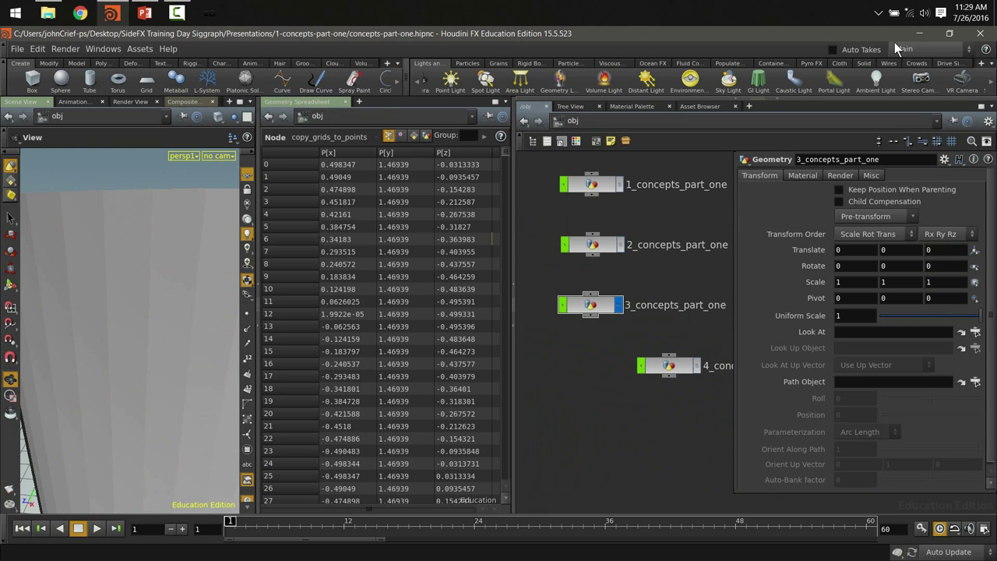
Minimize Houdini, move the File Explorer window aside and go up to the Presentations folder
click(919, 34)
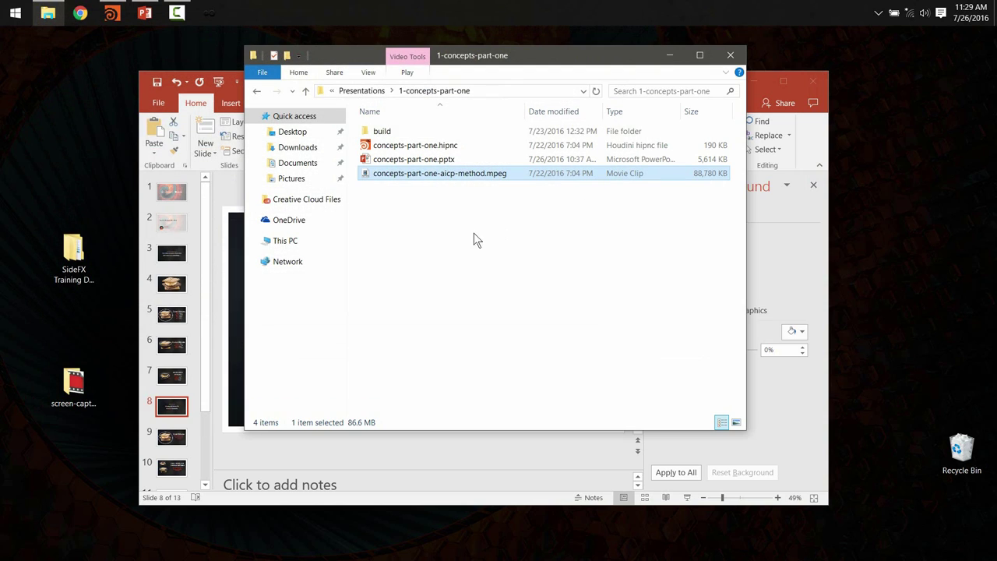
drag(485, 55, 685, 124)
click(687, 346)
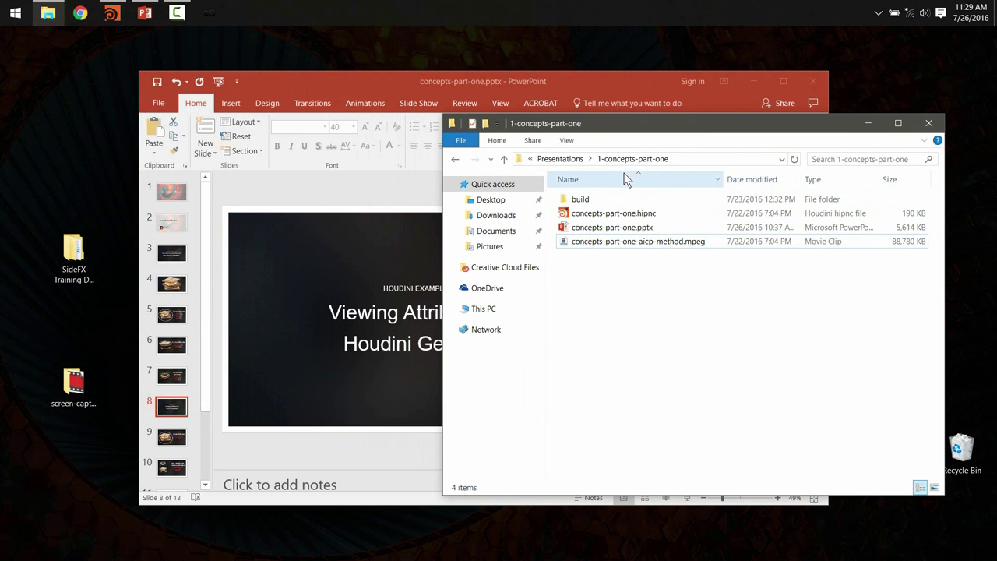
click(557, 159)
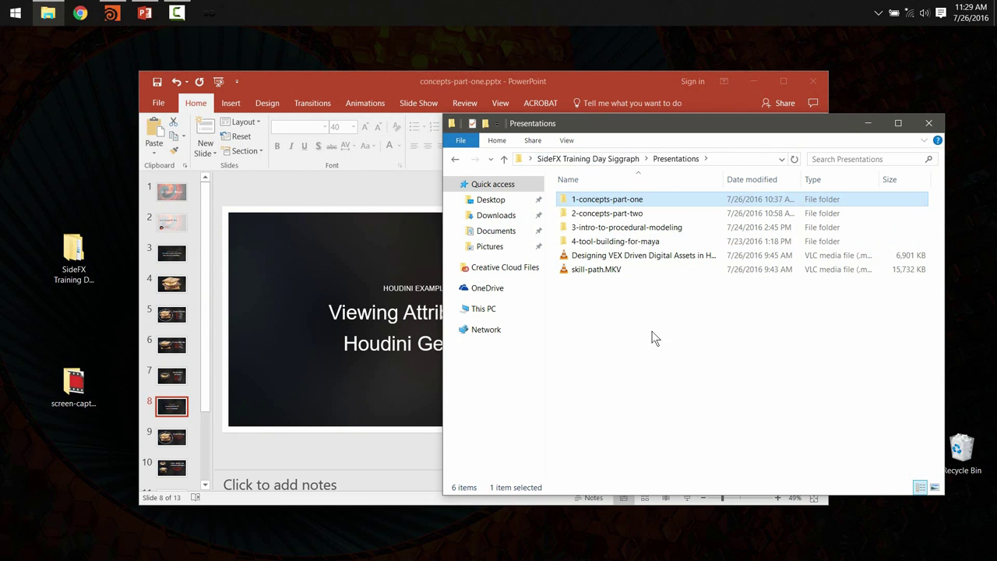
Open the "Designing VEX Driven Digital Assets in Houdini" video in VLC and show it full screen
click(636, 255)
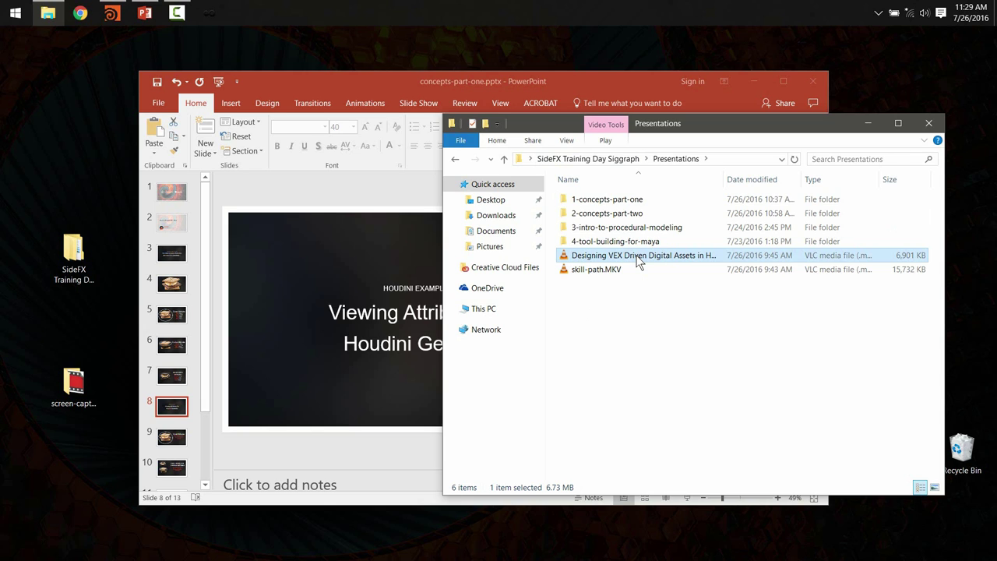
click(653, 299)
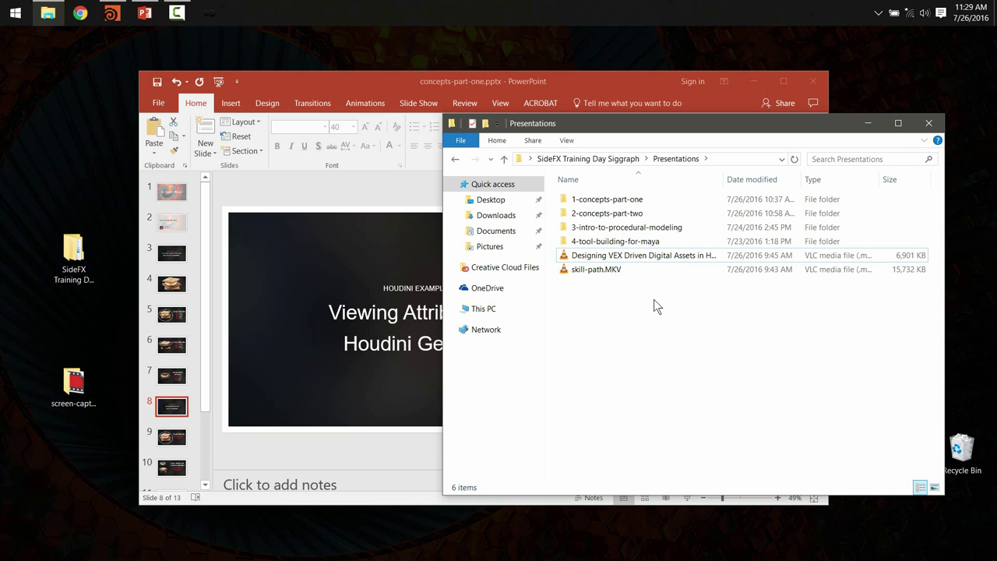
double_click(652, 256)
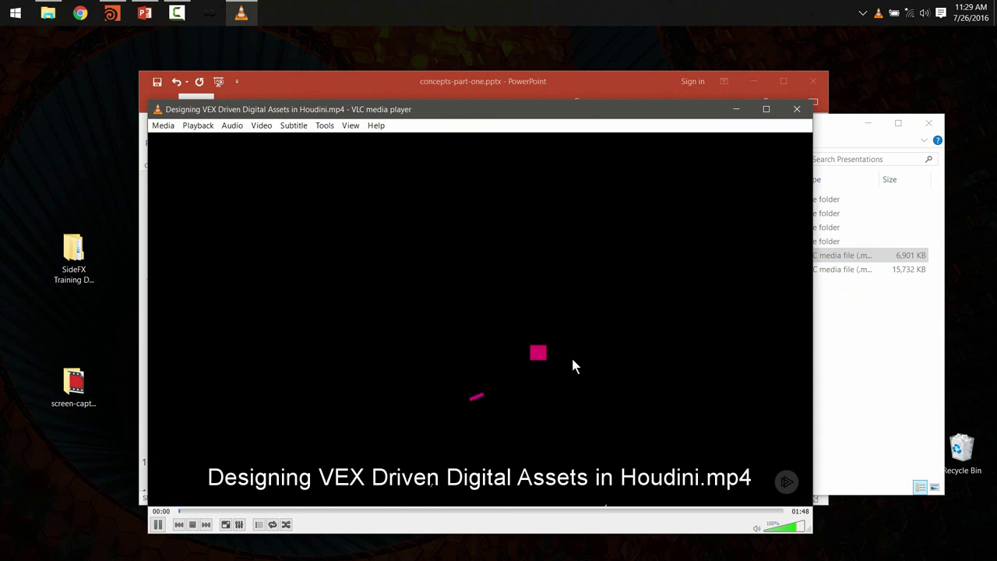
double_click(451, 327)
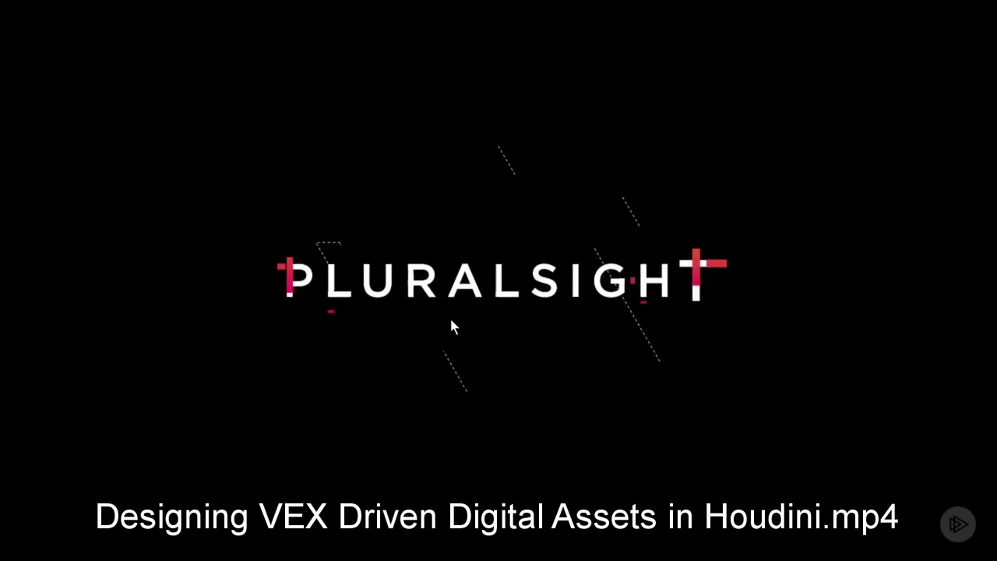
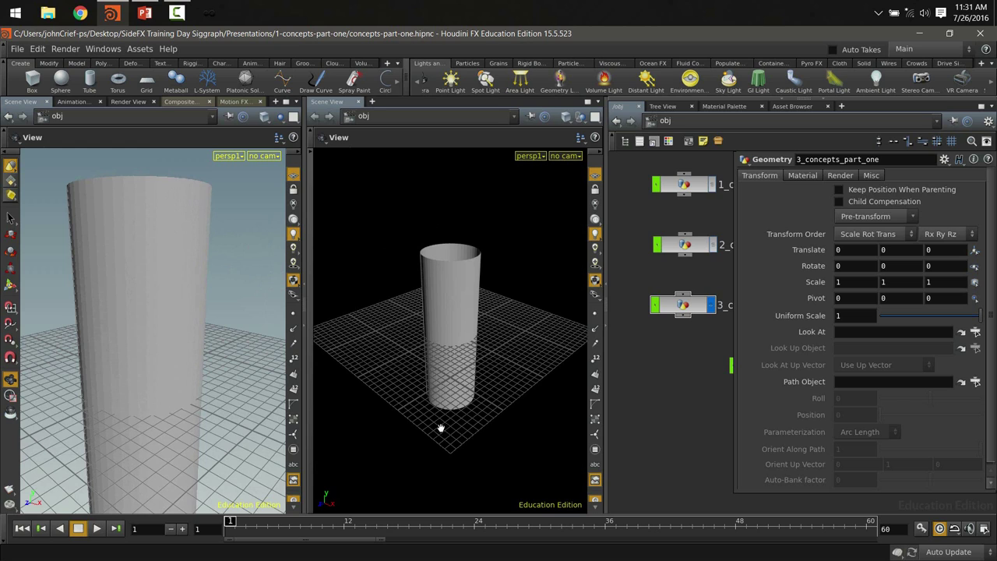
Open the 2_concepts_part_one network and widen the network pane by shrinking the two viewports
key(ctrl+c)
key(ctrl+v)
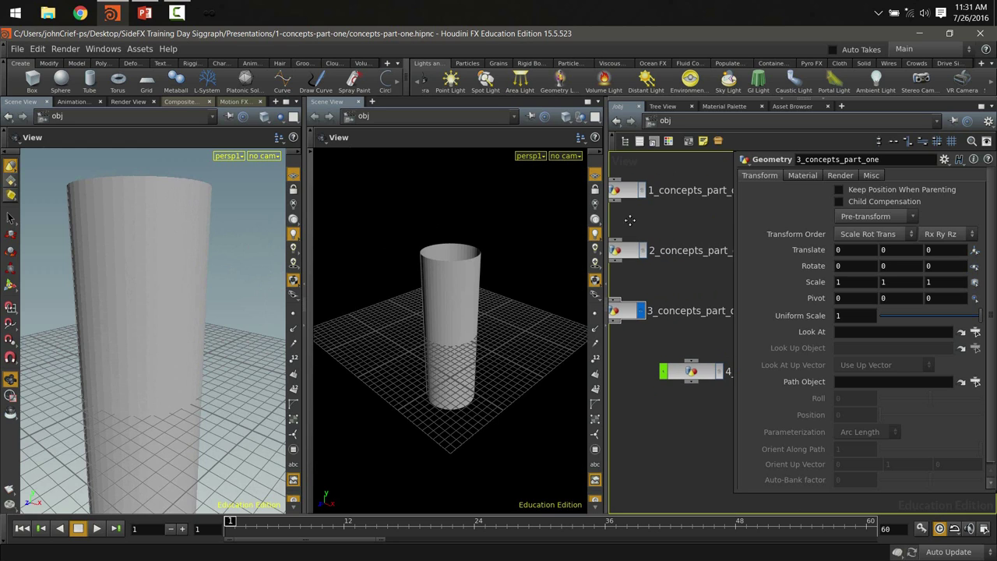
click(675, 288)
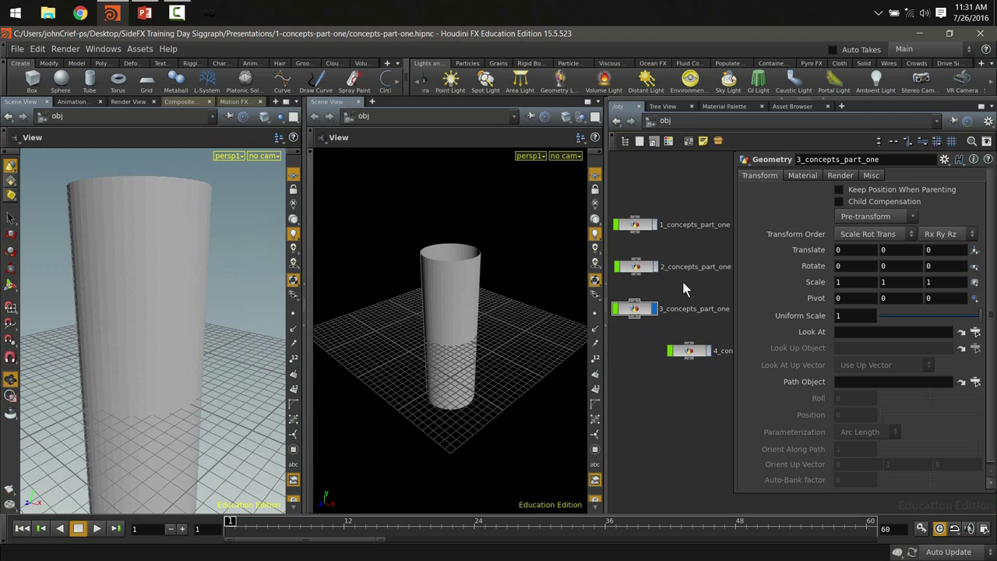
scroll(639, 265, up, 1)
double_click(637, 259)
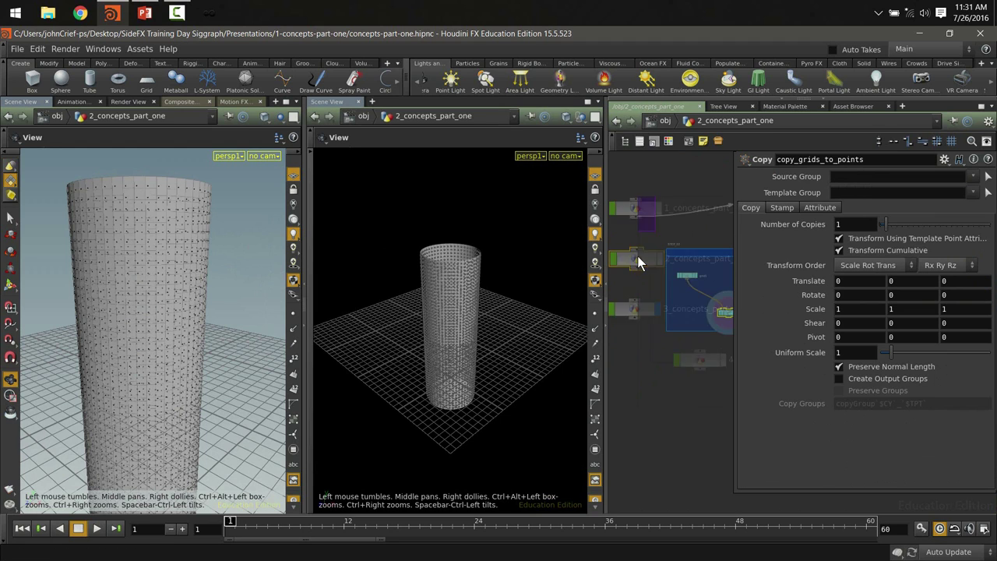
drag(606, 259, 453, 222)
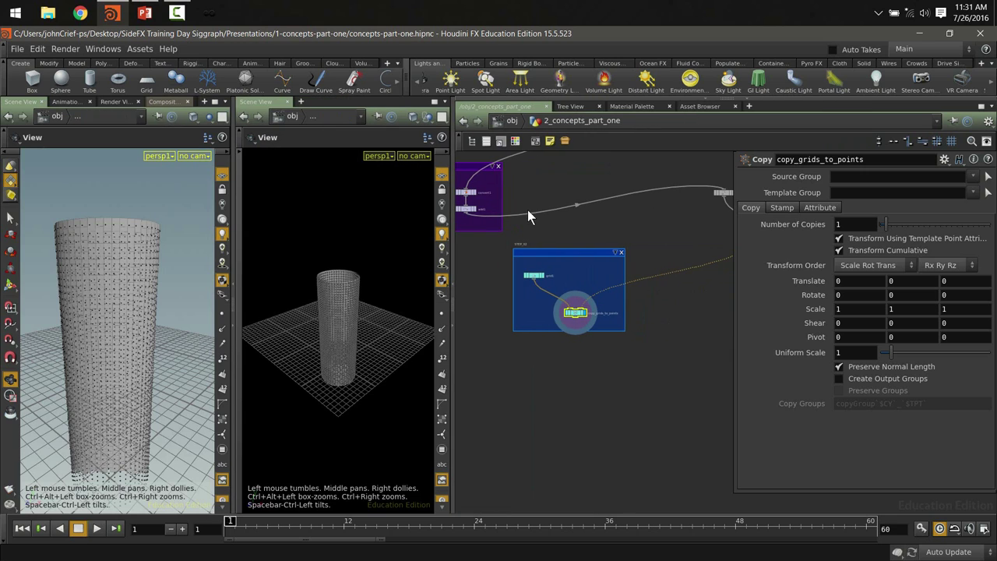
Find and display the attribtransfer1 node, then play the animation and stop at frame 14
middle_drag(596, 186, 601, 323)
scroll(603, 327, up, 1)
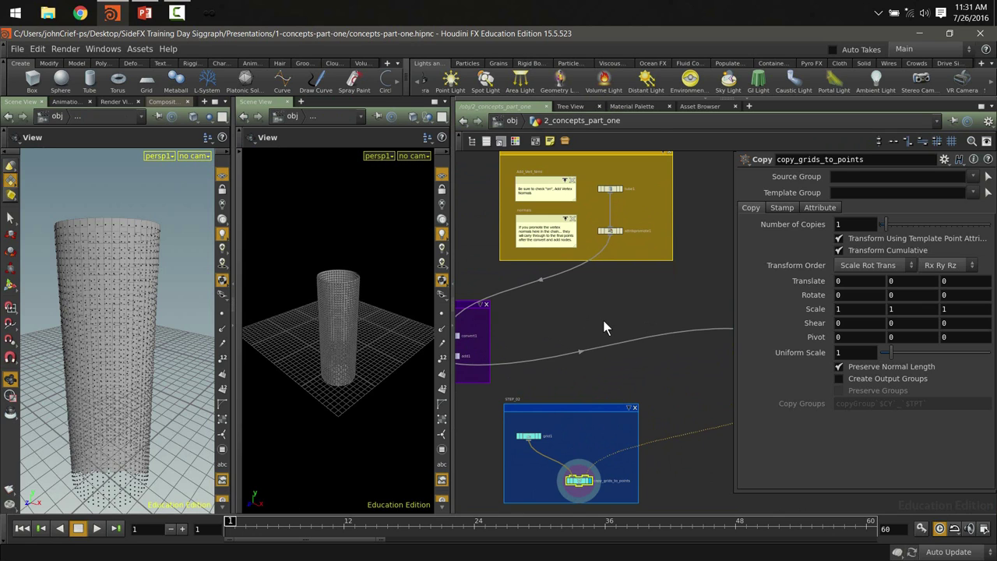
middle_drag(611, 288, 594, 406)
click(559, 336)
click(596, 417)
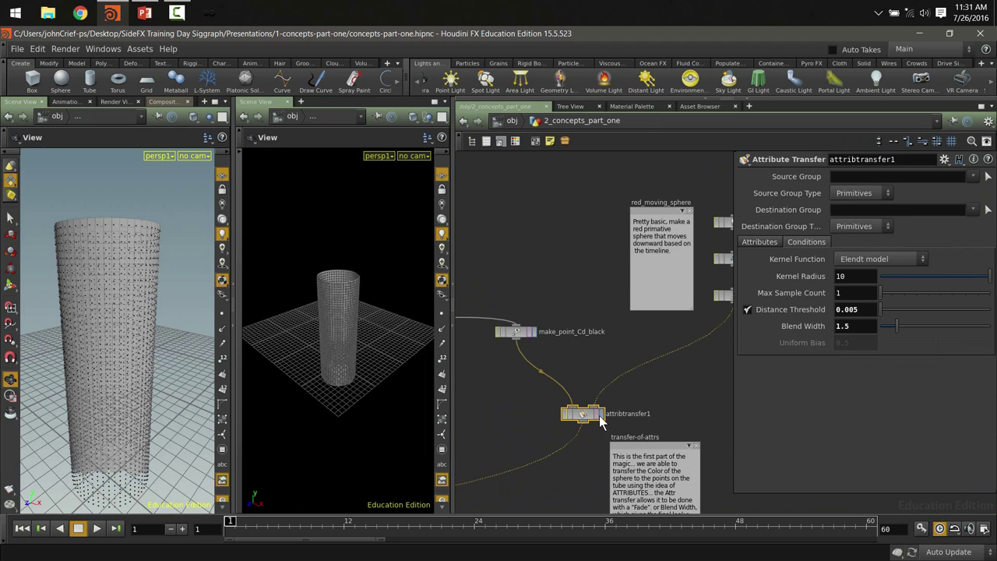
click(598, 416)
click(96, 527)
click(75, 529)
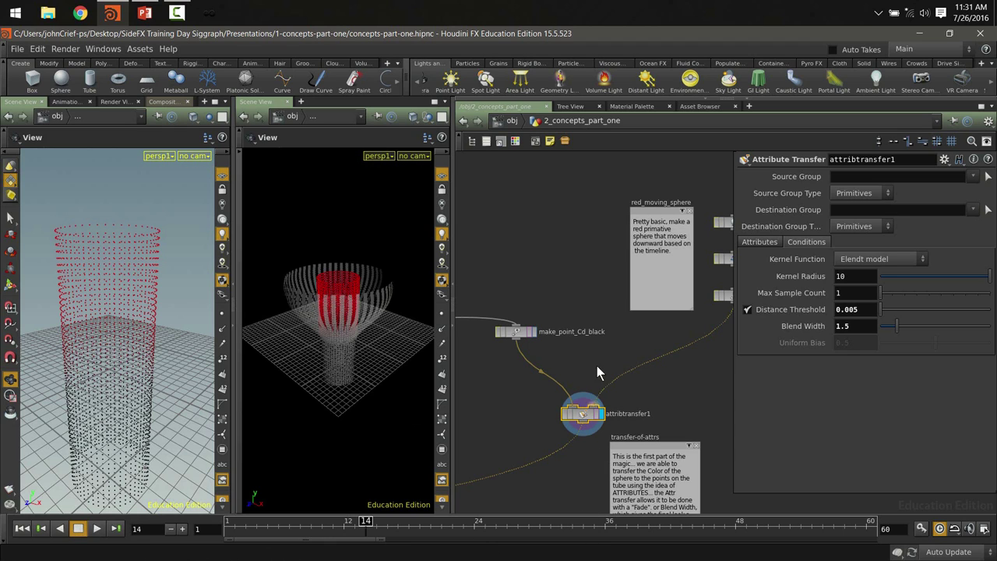
Widen the Attribute Transfer parameters pane and zoom in on attribtransfer1 to examine its two inputs
scroll(596, 366, up, 2)
middle_drag(597, 366, 598, 306)
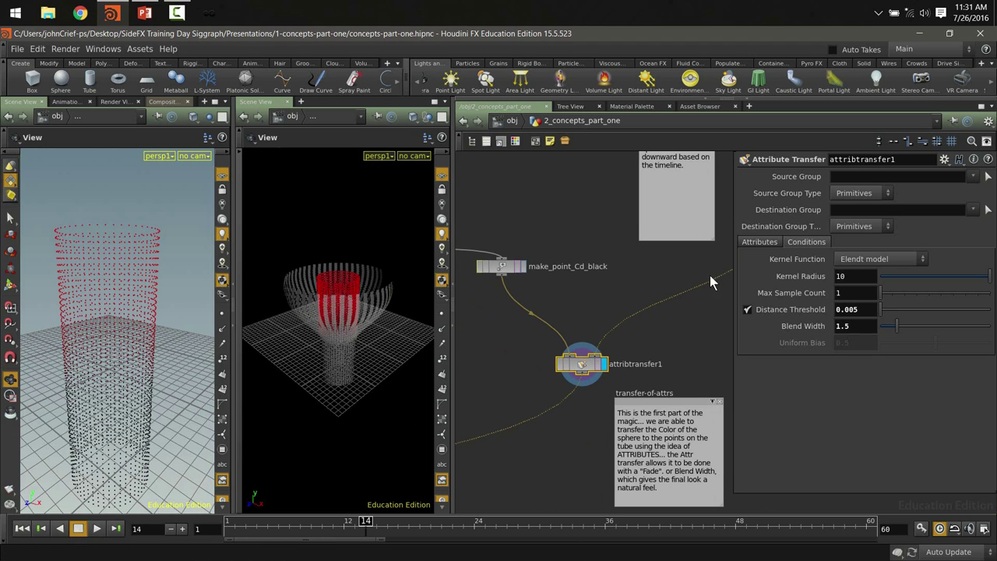
drag(734, 238, 561, 241)
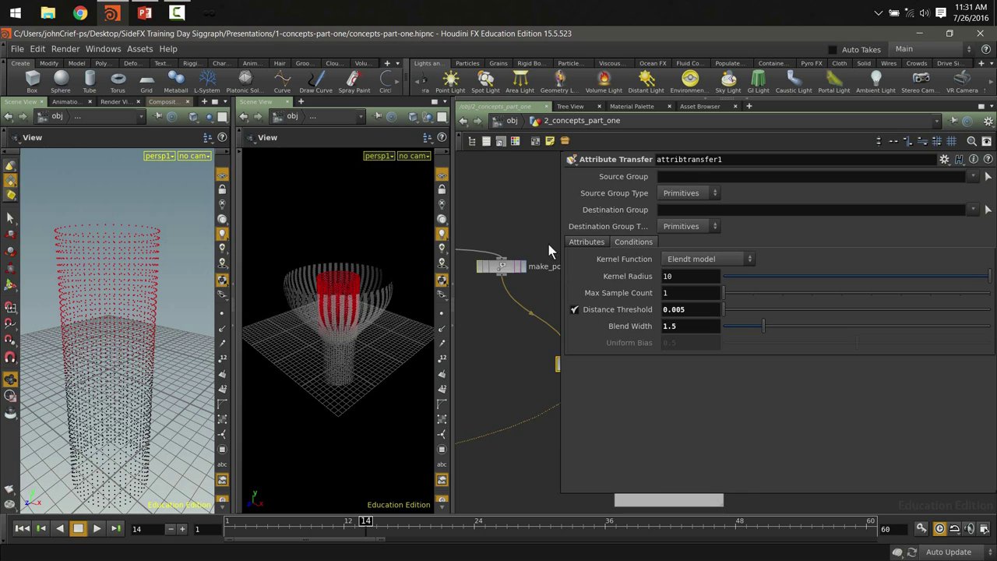
scroll(516, 308, up, 6)
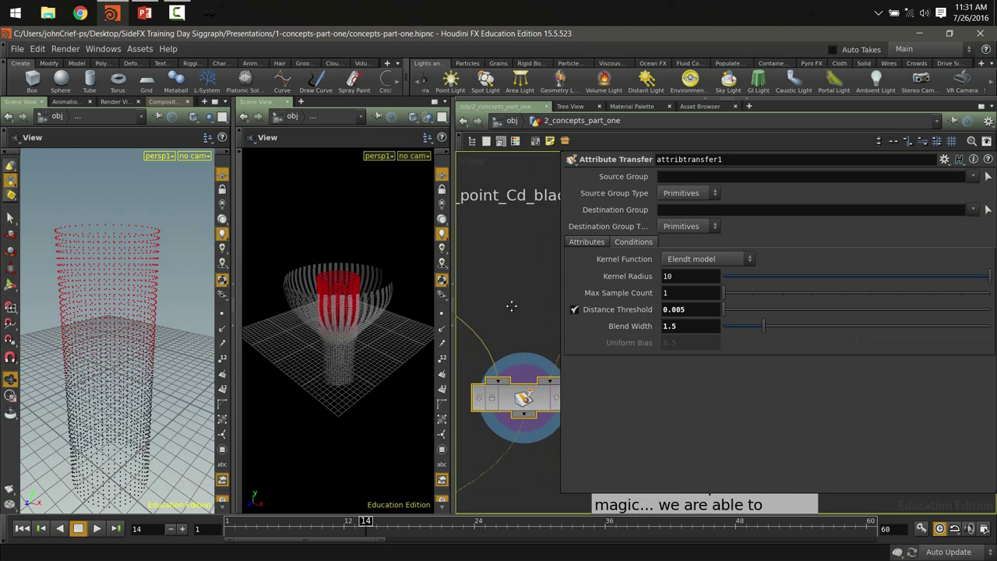
scroll(506, 280, down, 2)
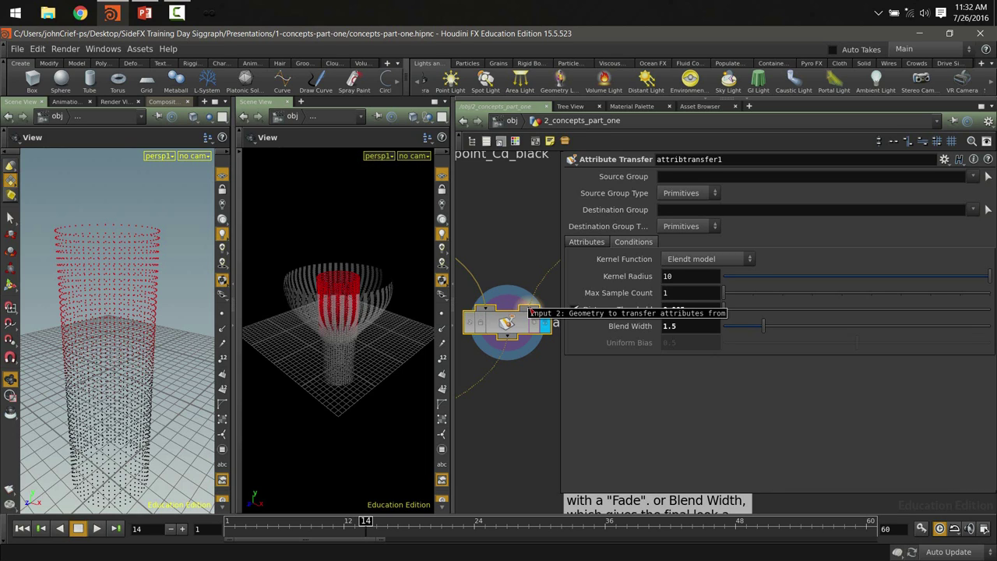
Follow attribtransfer1's second input to make_Cd_red and display that node to view the source sphere
scroll(529, 312, down, 3)
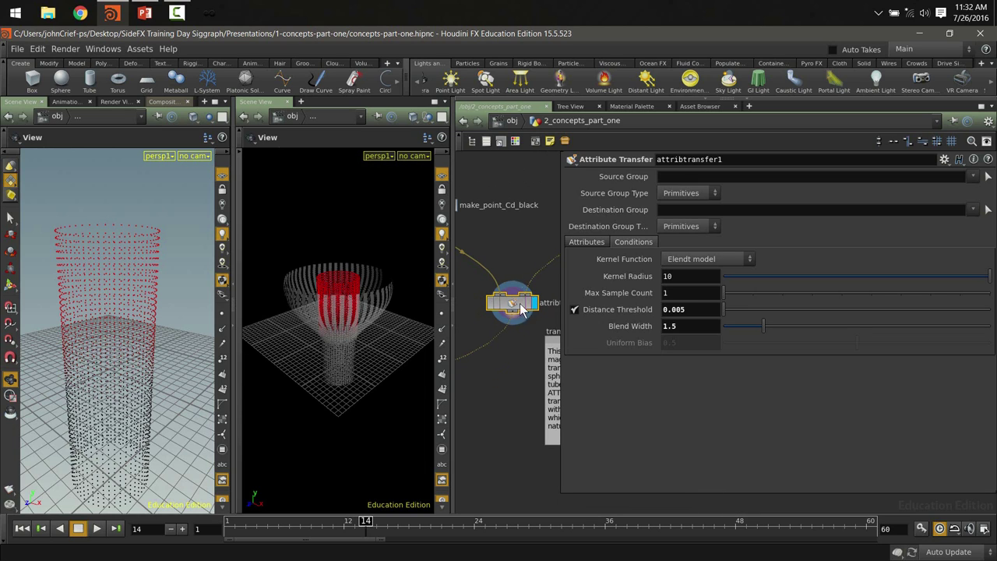
scroll(521, 280, up, 5)
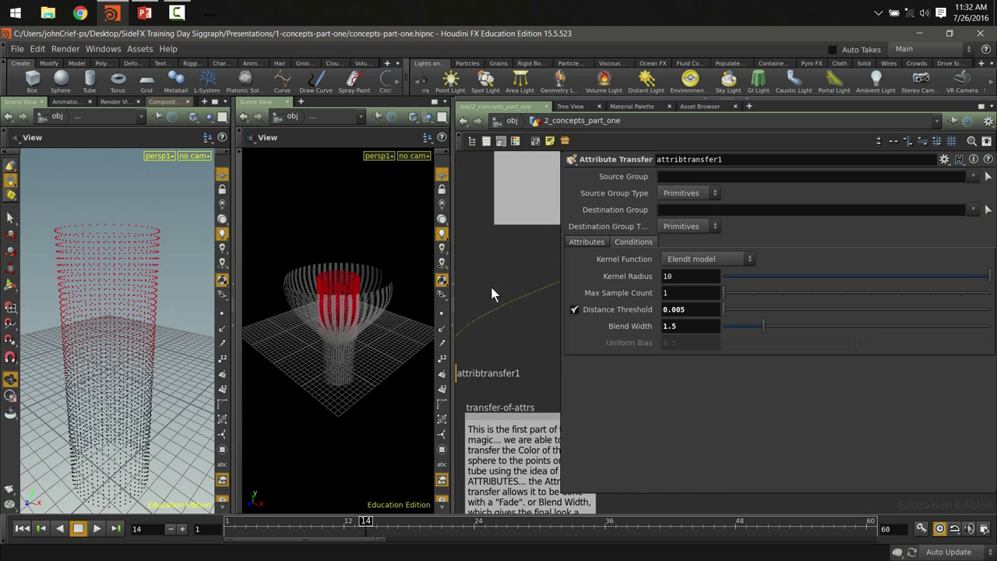
scroll(482, 280, down, 4)
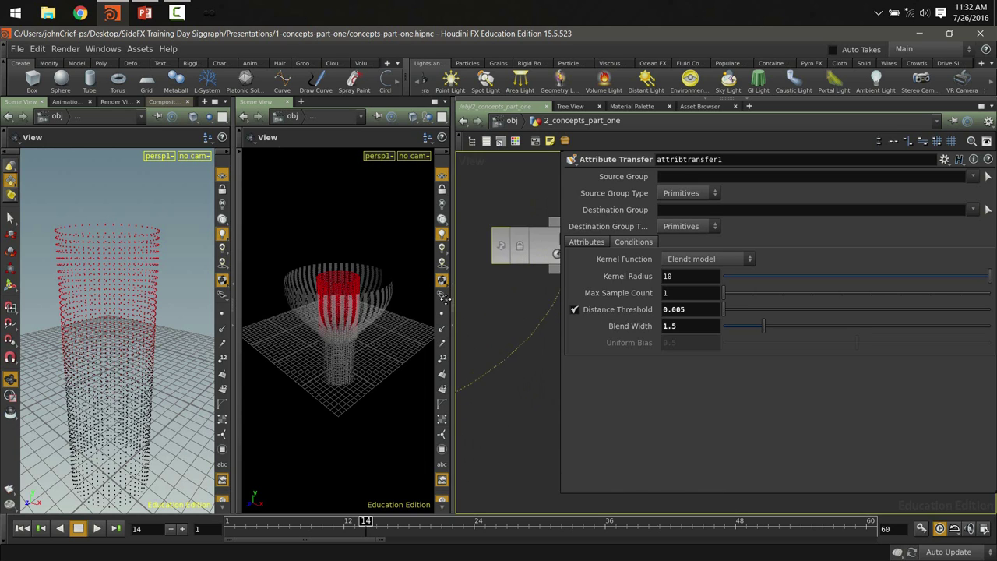
scroll(535, 312, up, 2)
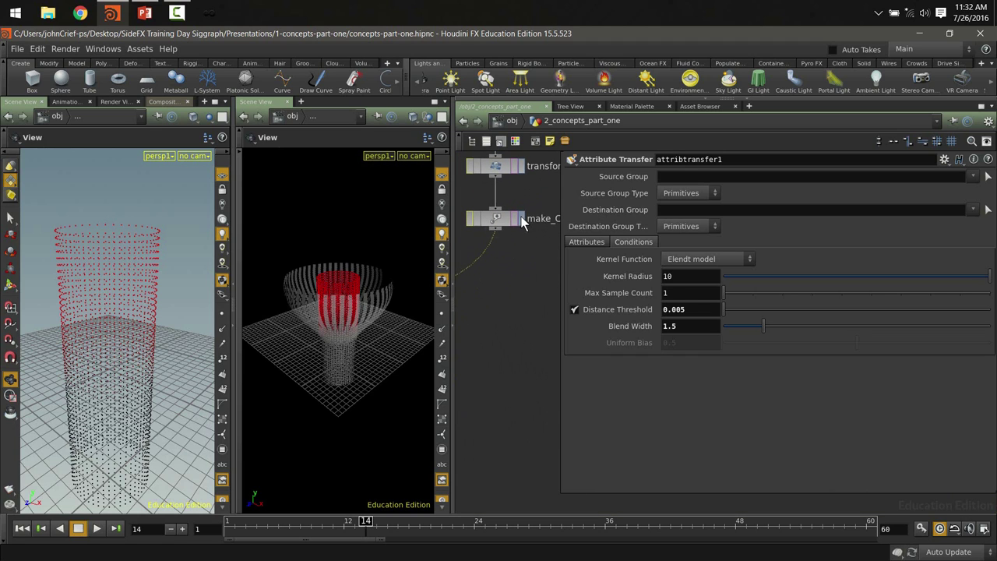
click(521, 219)
scroll(511, 323, down, 2)
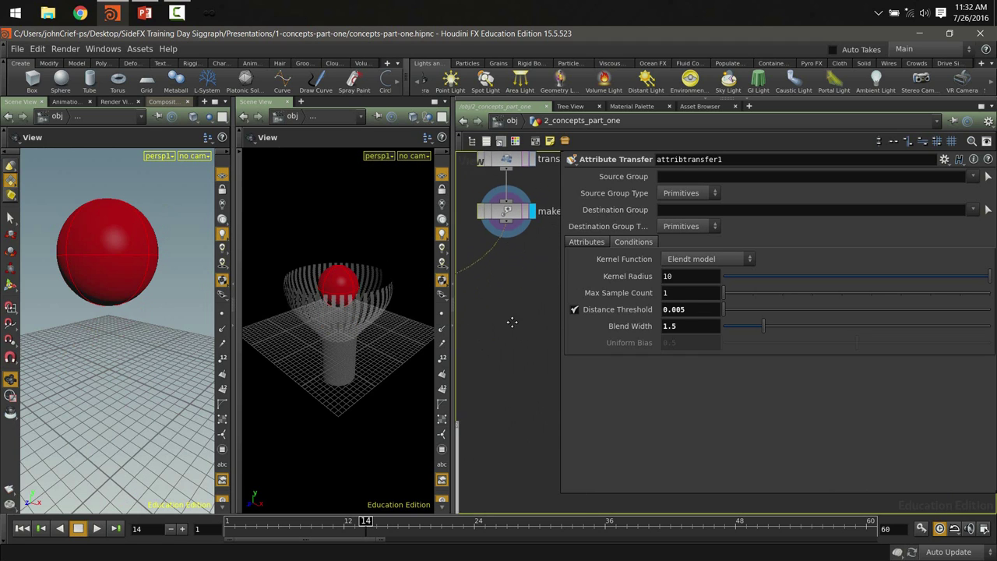
Display make_point_Cd_black to view the destination points, and display attribtransfer1 again to compare the transferred color
scroll(550, 331, up, 2)
scroll(520, 312, up, 2)
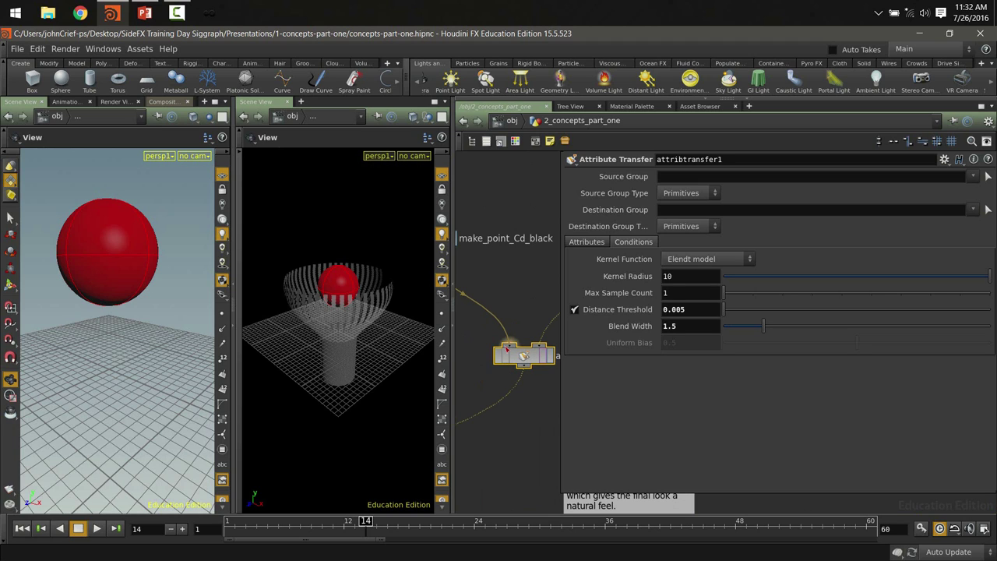
scroll(511, 308, down, 3)
middle_drag(510, 296, 534, 279)
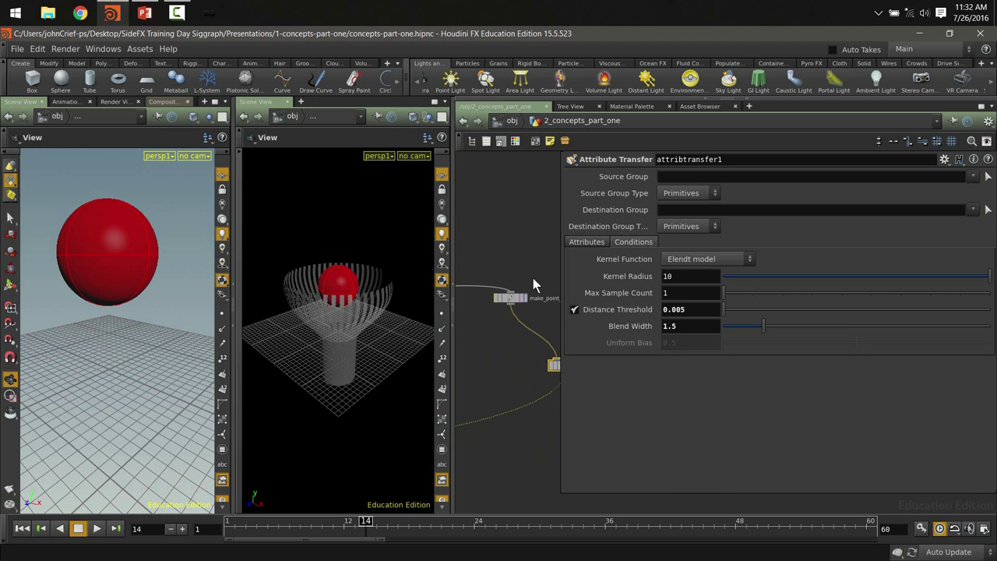
click(525, 296)
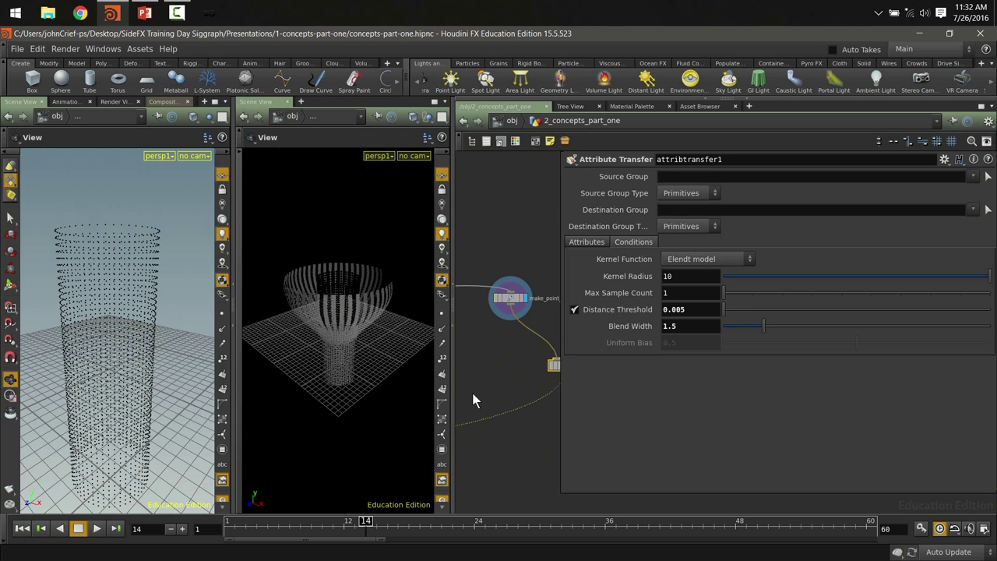
middle_drag(518, 350, 456, 307)
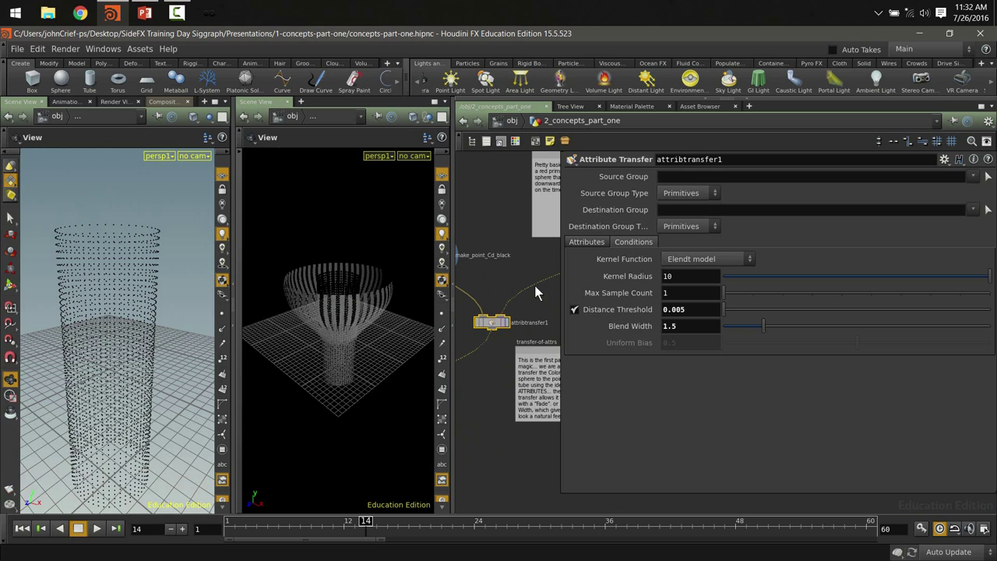
click(489, 323)
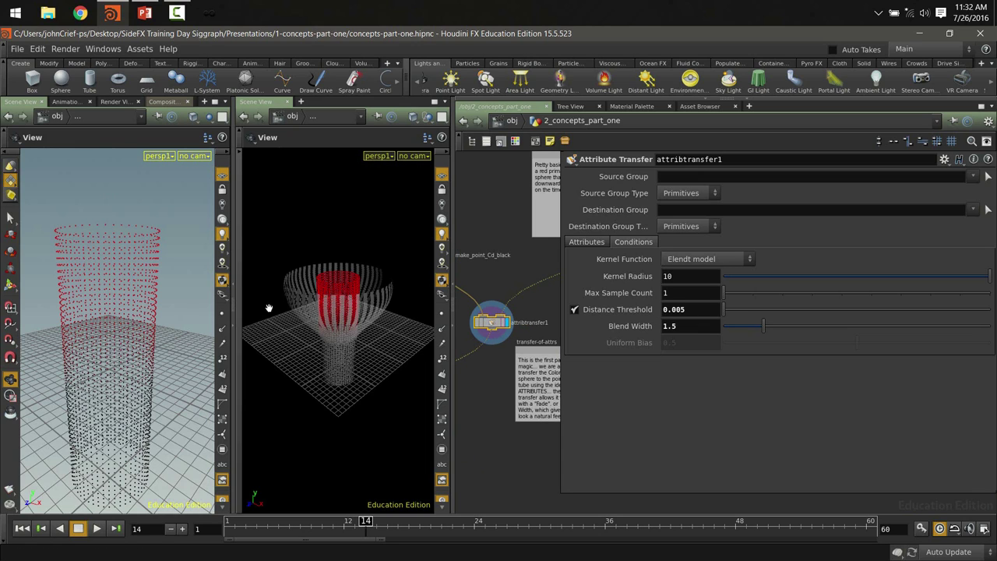
Template make_Cd_red over the displayed points, collapse the second viewport and reframe the enlarged view on the tube
middle_drag(516, 257, 461, 294)
click(498, 268)
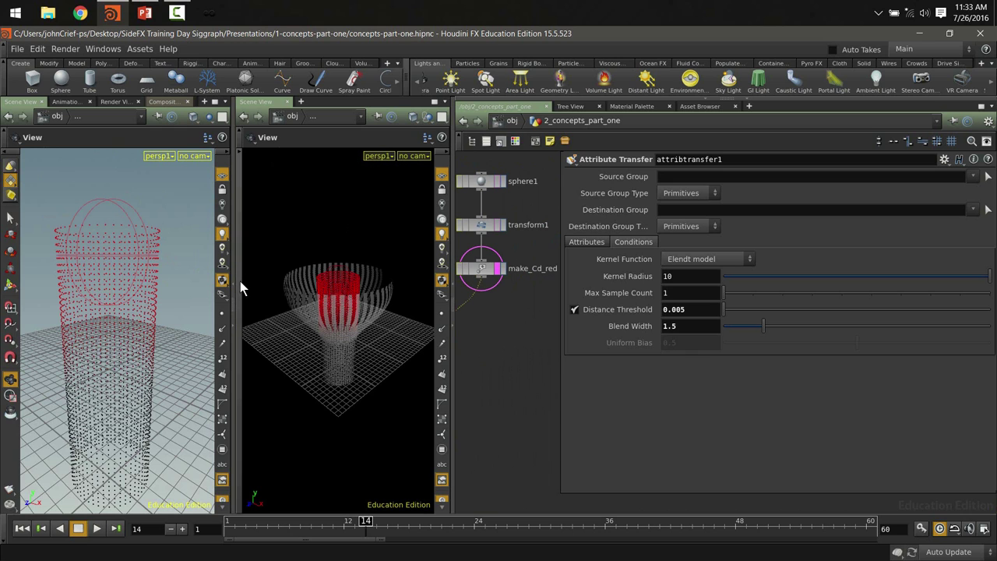
click(235, 327)
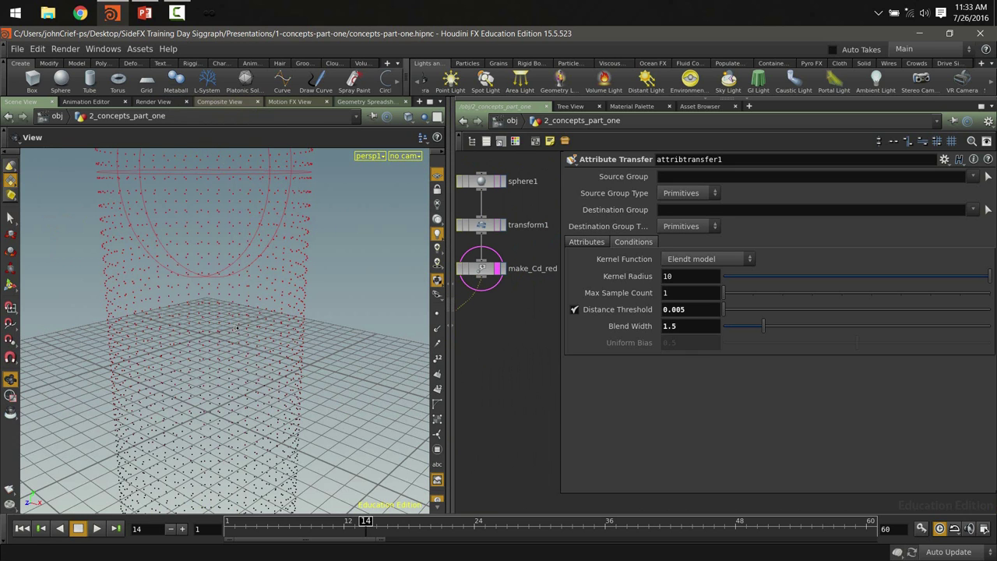
drag(277, 303, 172, 192)
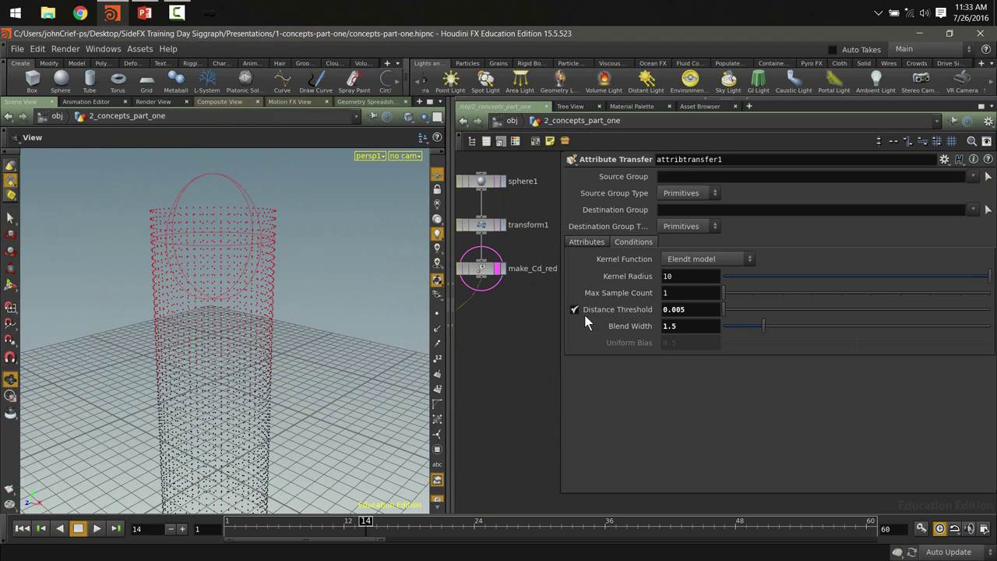
Scrub the timeline to frame 17 and bring attribtransfer1 back into view in the network
click(352, 521)
drag(340, 521, 397, 543)
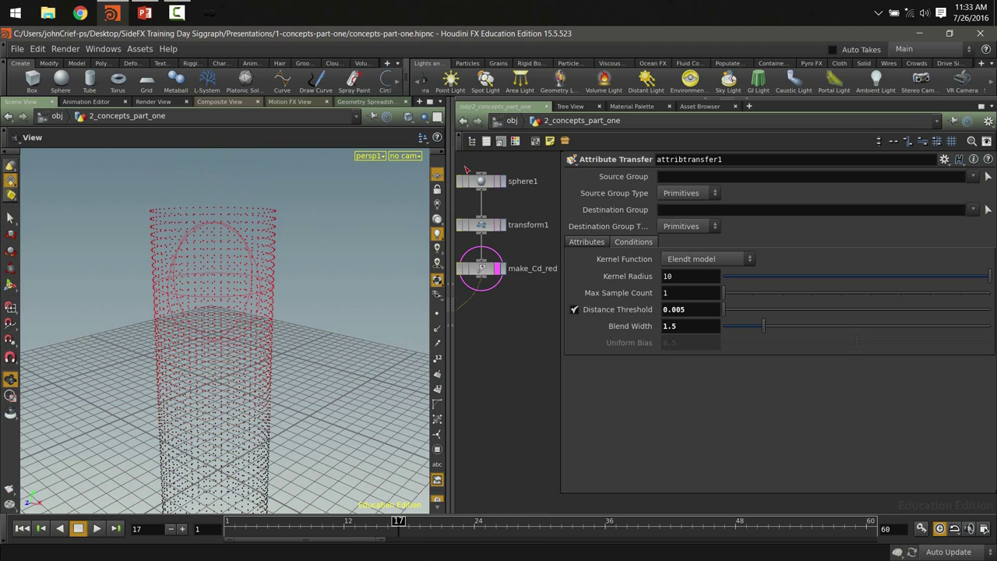
key(f)
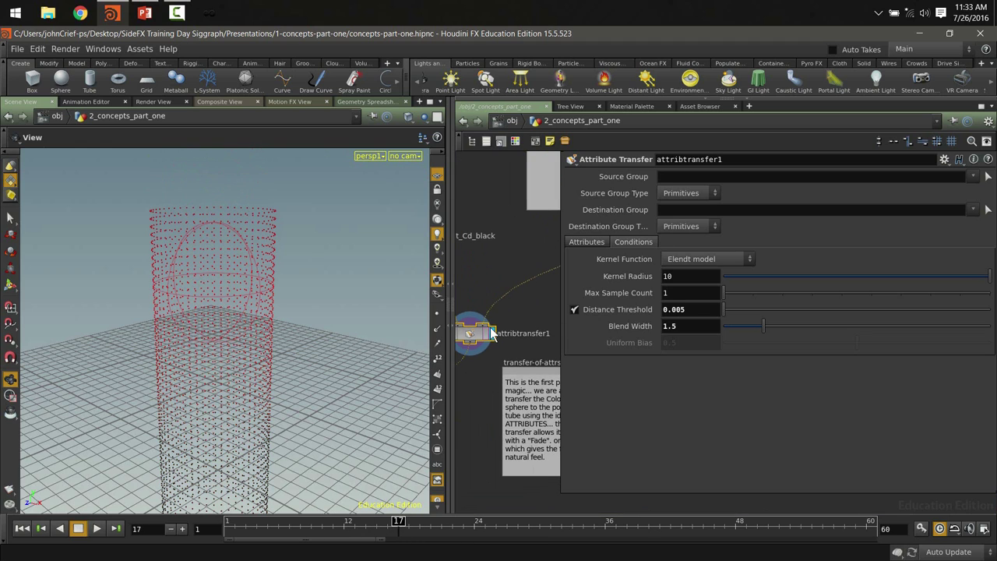
middle_drag(478, 289, 525, 249)
scroll(520, 252, up, 2)
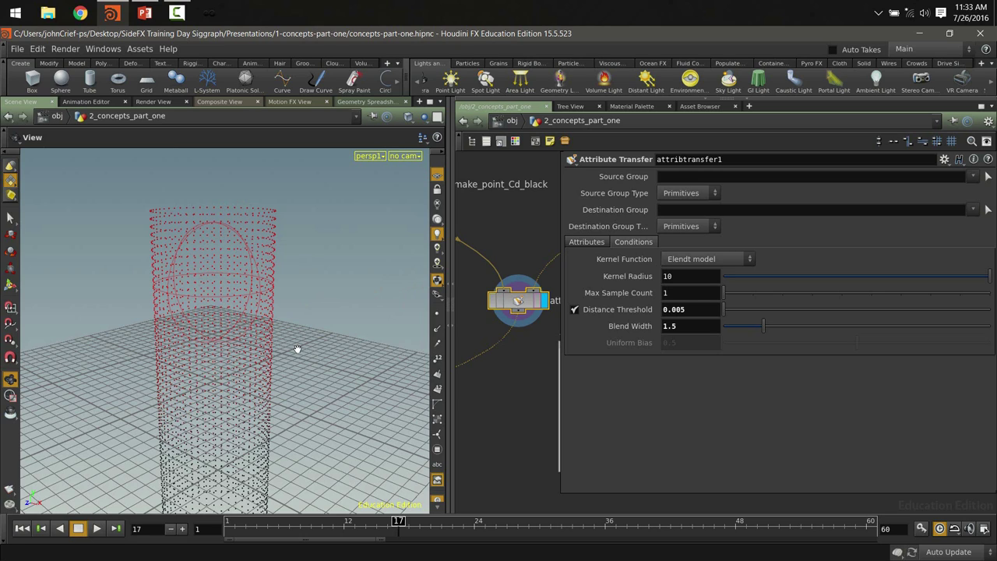
Turn off attribtransfer1's Distance Threshold, view the whole tube, and turn the threshold back on
click(573, 310)
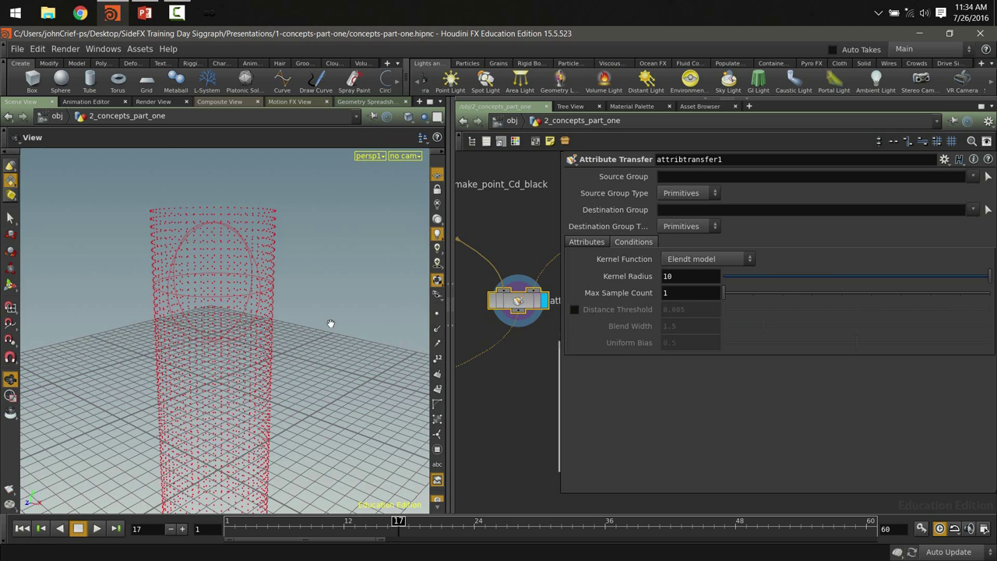
key(h)
scroll(178, 343, up, 3)
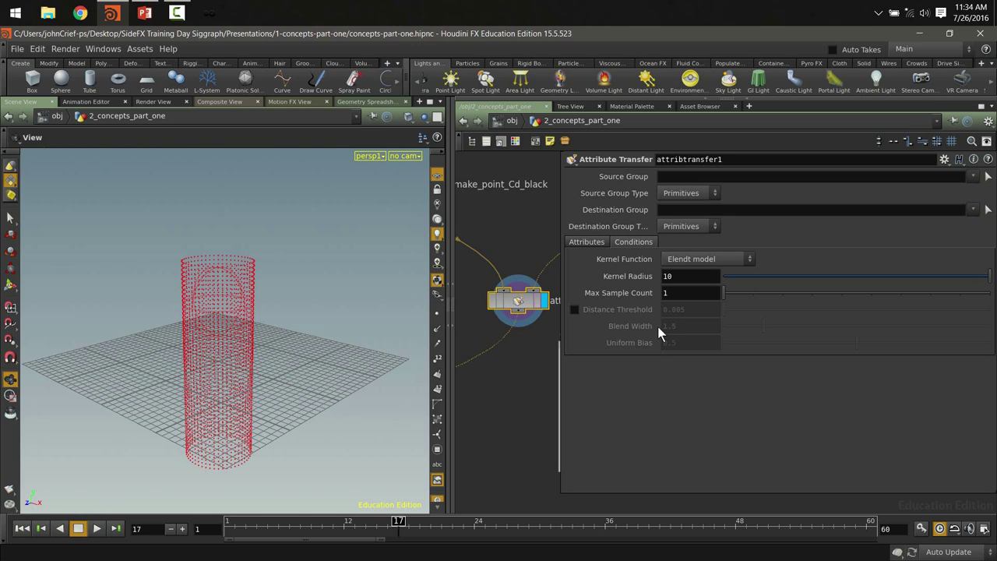
click(574, 309)
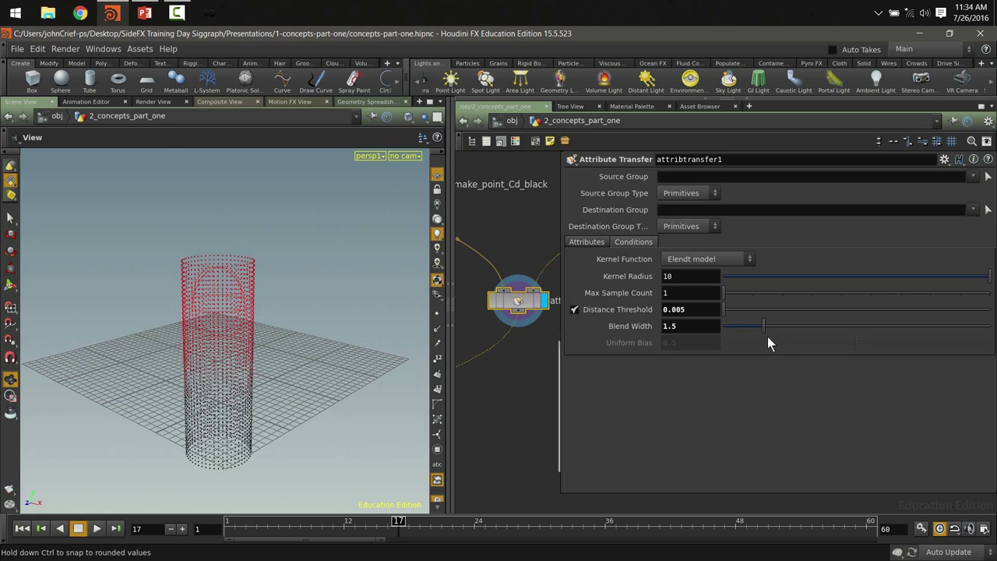
Point out the Blend Width slider of attribtransfer1 and go back up to the obj level
mouse_move(764, 326)
mouse_down()
mouse_move(739, 325)
mouse_move(818, 343)
mouse_move(732, 338)
mouse_move(821, 349)
mouse_move(728, 345)
mouse_move(816, 352)
mouse_move(733, 341)
mouse_move(770, 344)
mouse_up()
scroll(547, 305, up, 6)
scroll(537, 327, down, 5)
click(508, 121)
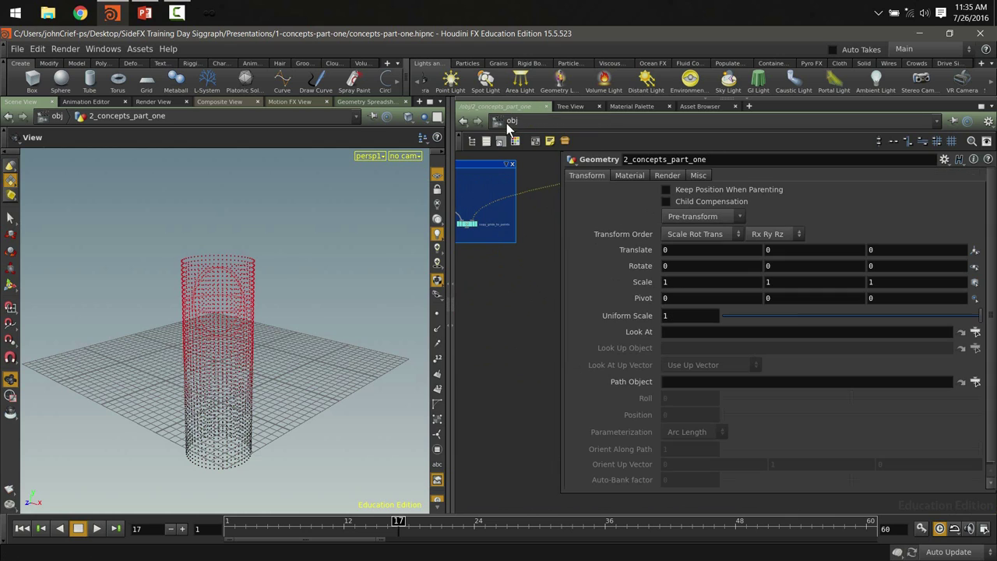
Open the 3_concepts_part_one network and locate its copy_grids_to_points node in the STEP_02 box
scroll(499, 332, up, 3)
scroll(485, 362, down, 3)
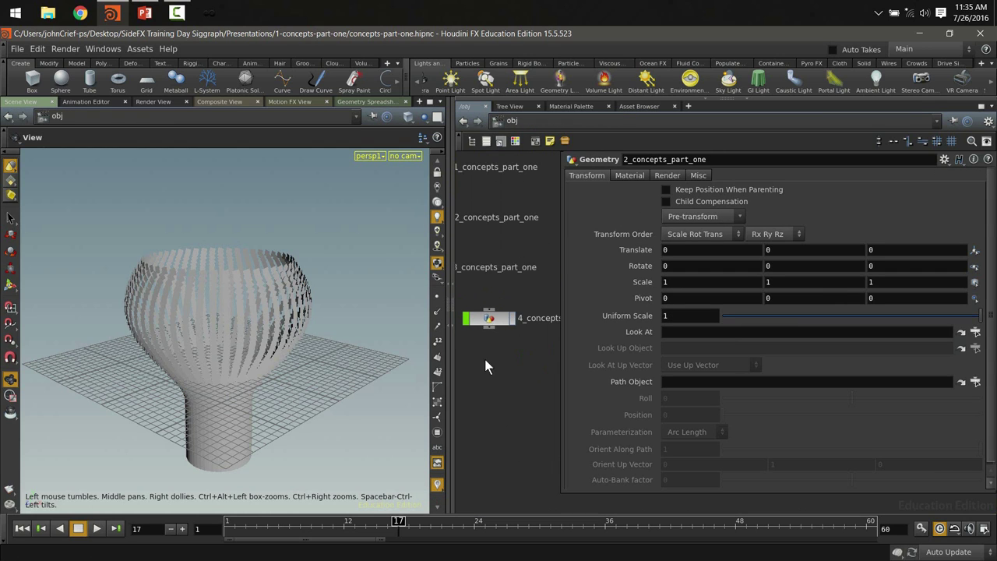
scroll(514, 320, up, 2)
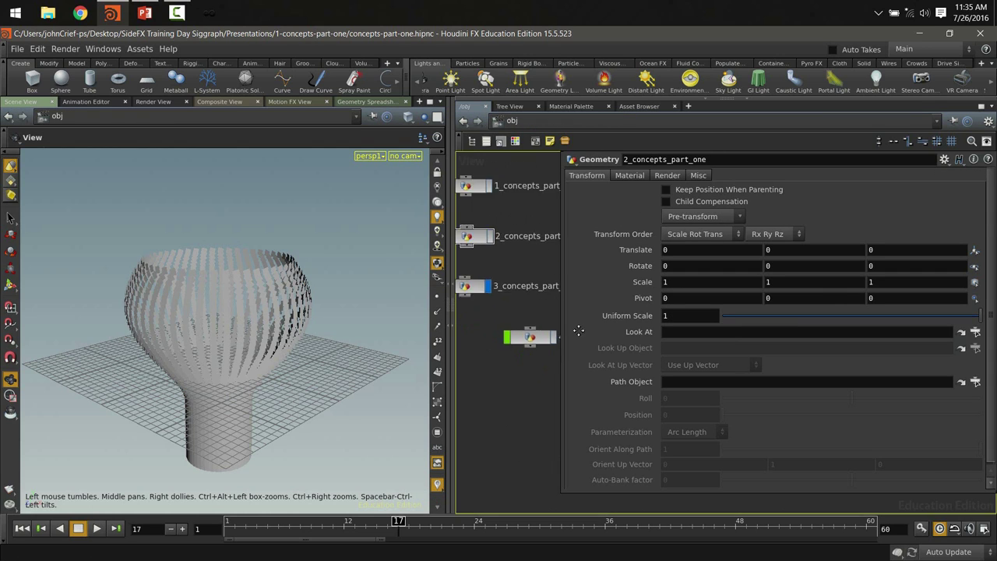
double_click(520, 309)
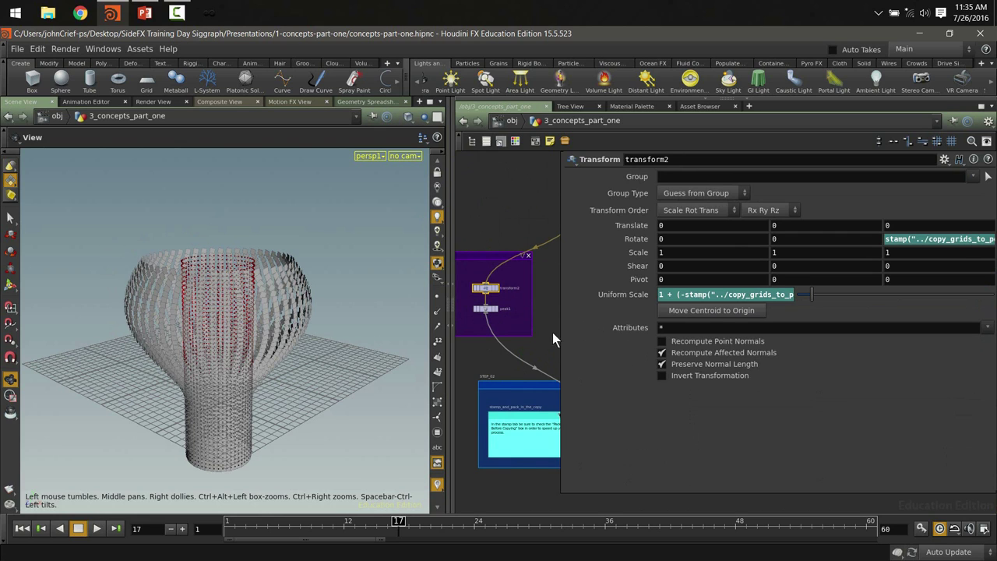
scroll(479, 404, up, 5)
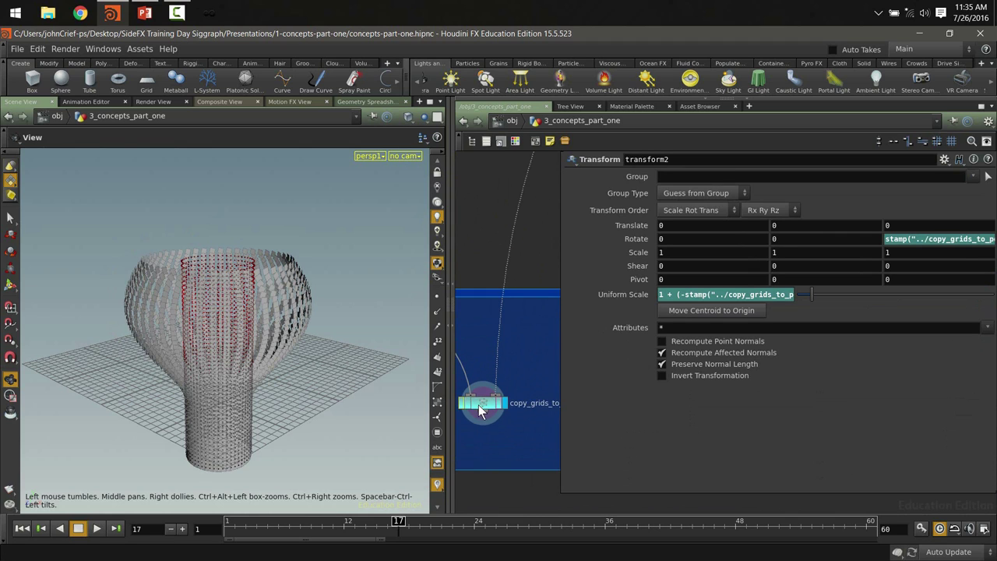
Find attribtransfer1 in the network and set its Blend Width to 1.11, trying smaller values on the way
scroll(491, 350, down, 8)
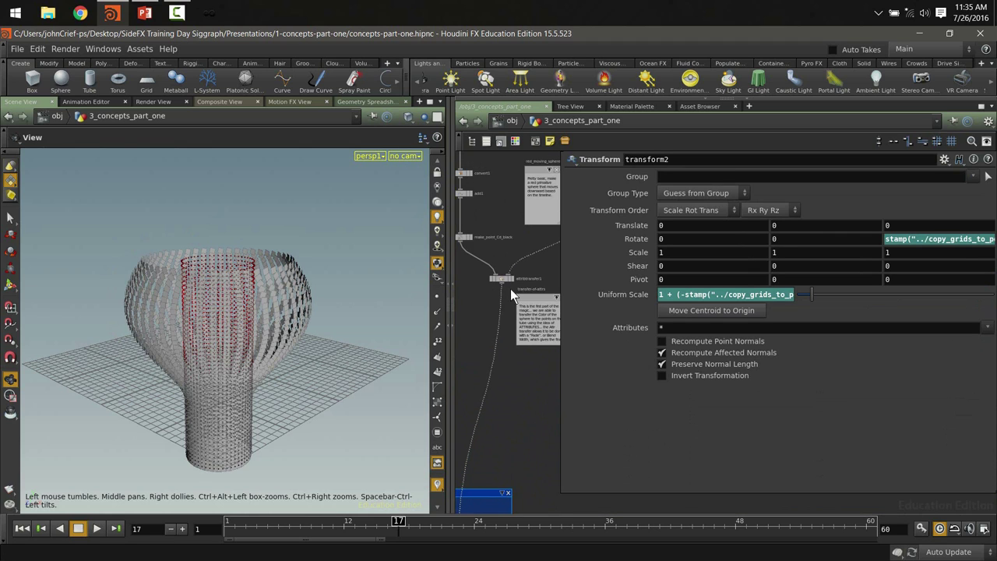
scroll(510, 292, up, 3)
click(480, 271)
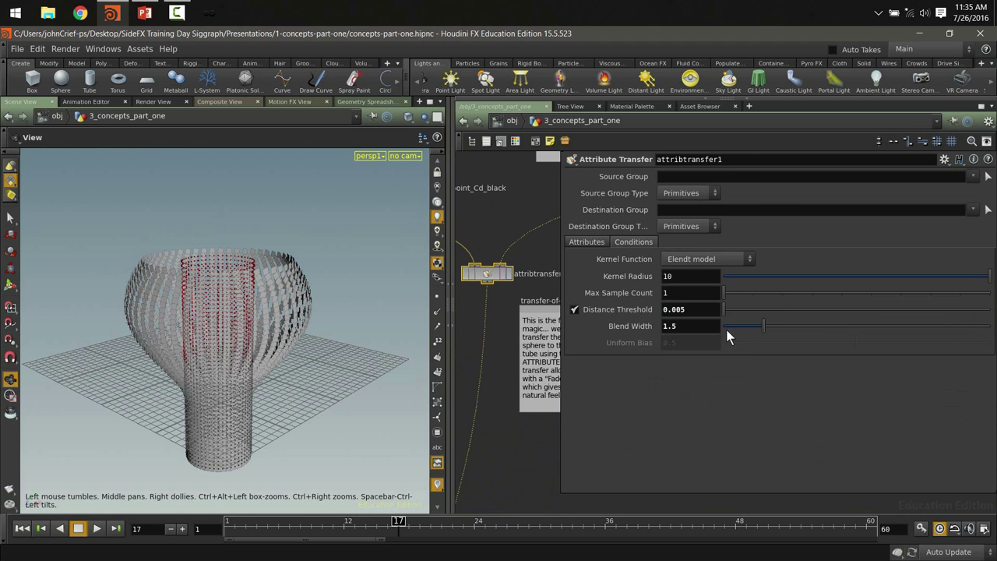
mouse_move(756, 325)
mouse_down()
mouse_move(730, 327)
mouse_move(746, 331)
mouse_up()
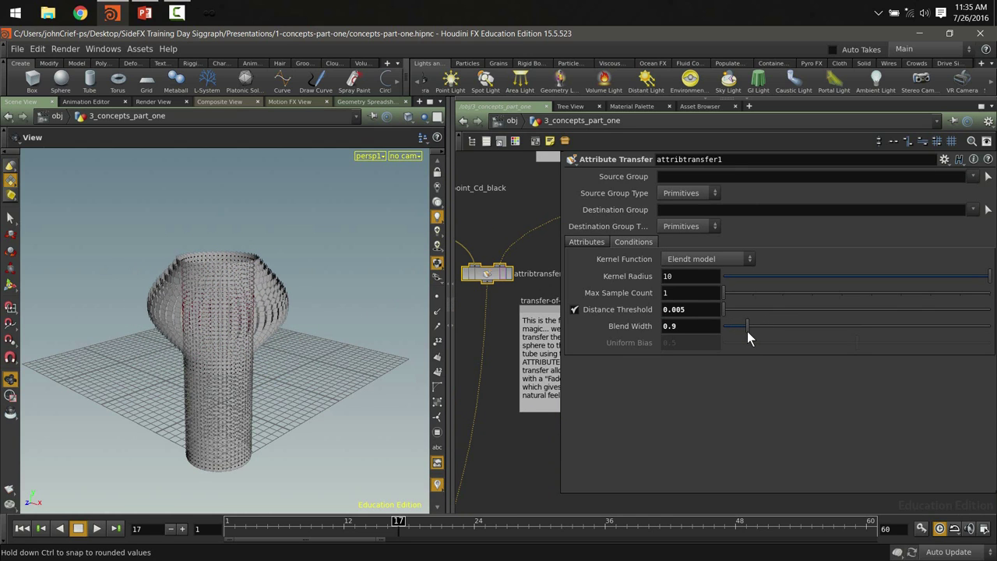
drag(747, 331, 745, 327)
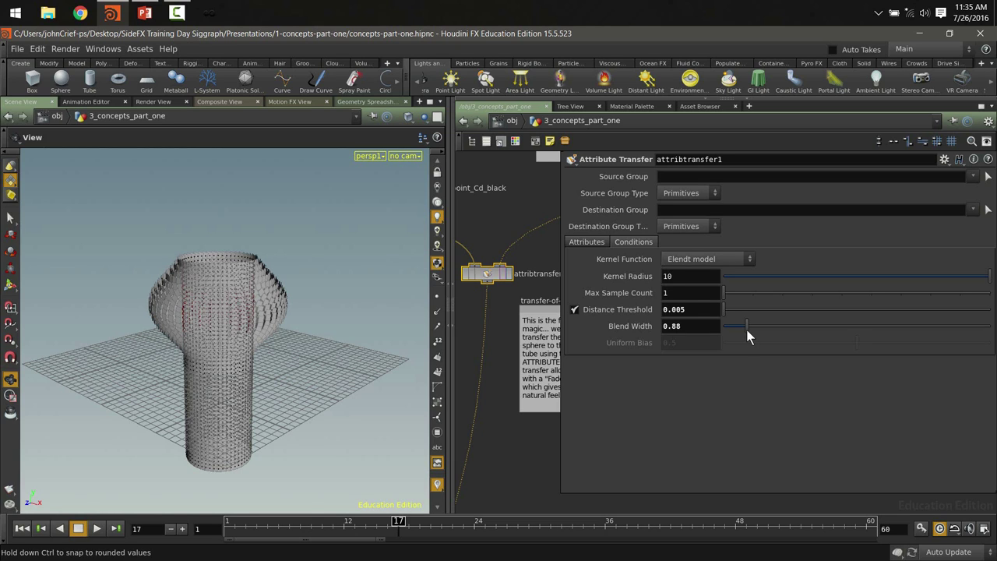
mouse_move(746, 329)
mouse_down()
mouse_move(841, 335)
mouse_move(730, 330)
mouse_move(750, 325)
mouse_up()
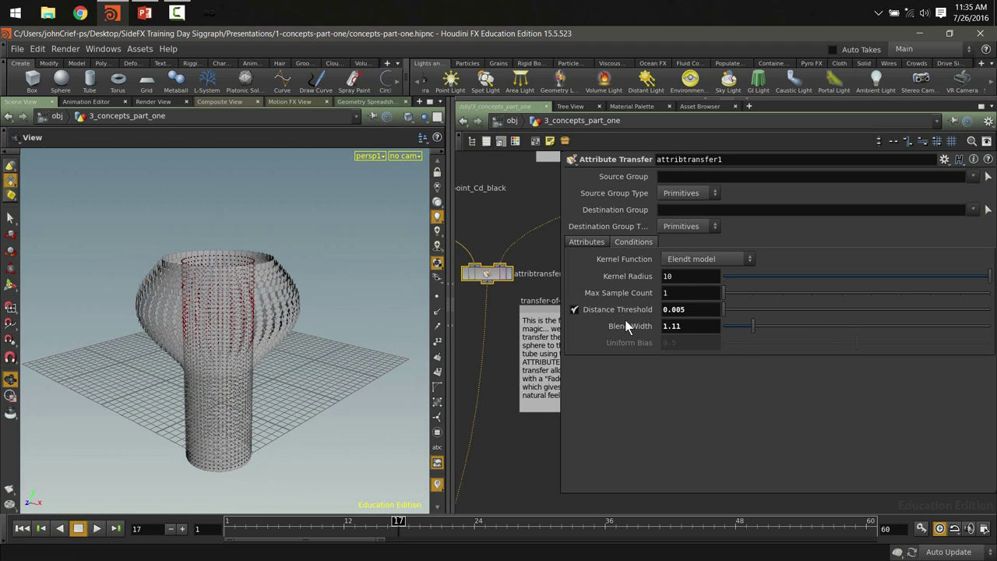
Turn attribtransfer1's Distance Threshold off and back on to compare its effect on the copied grids
click(574, 310)
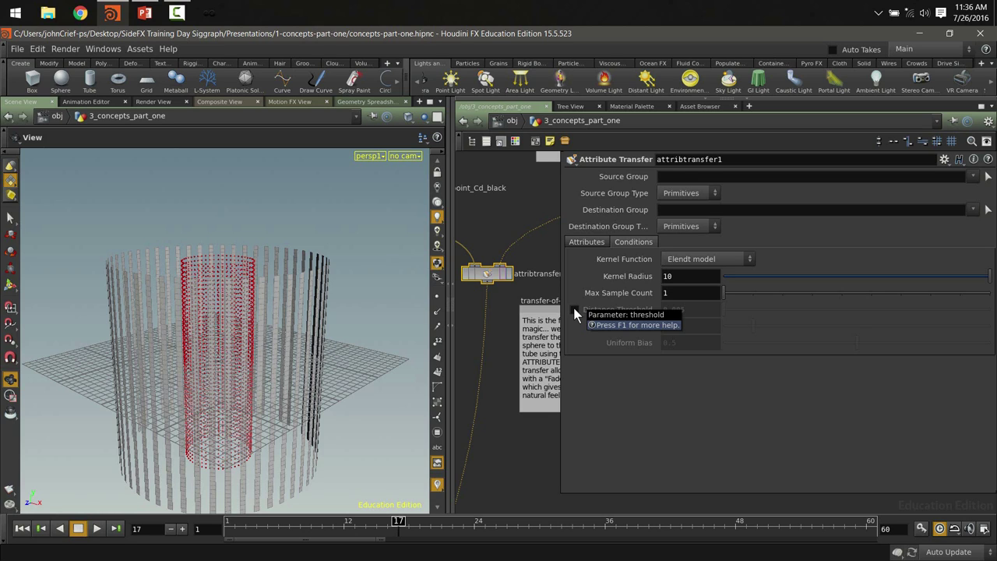
click(574, 310)
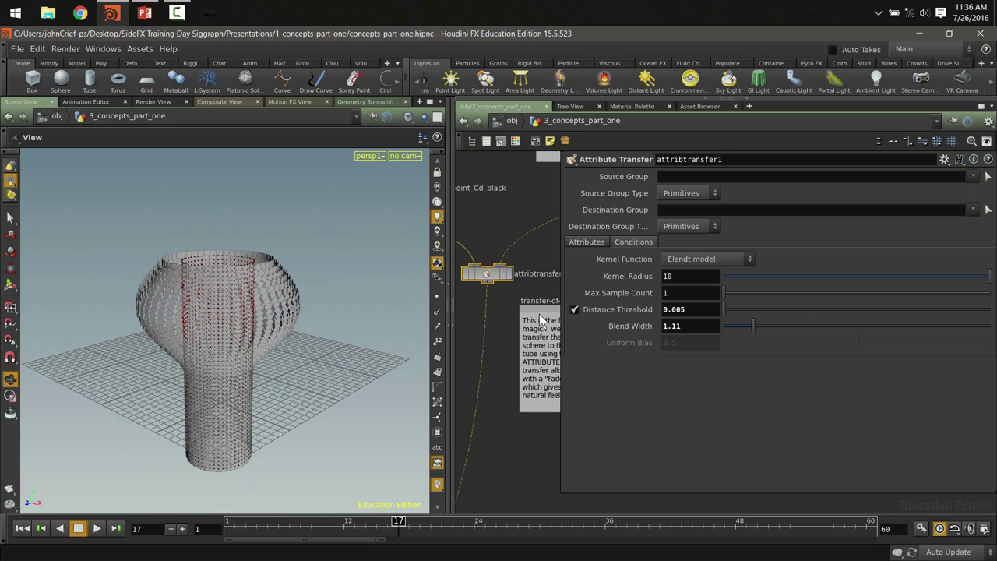
mouse_move(532, 342)
middle_drag(506, 232, 532, 281)
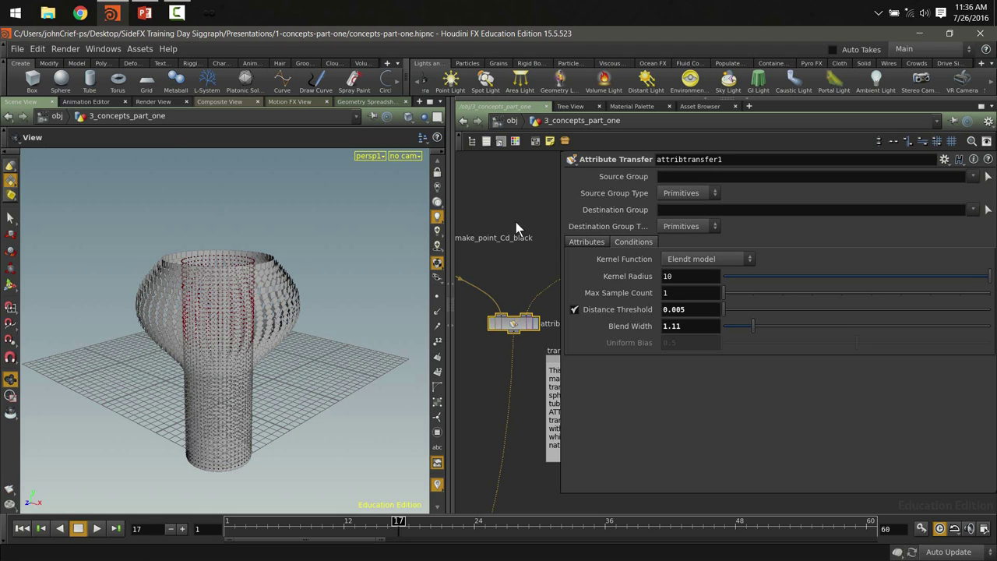
middle_drag(521, 201, 489, 260)
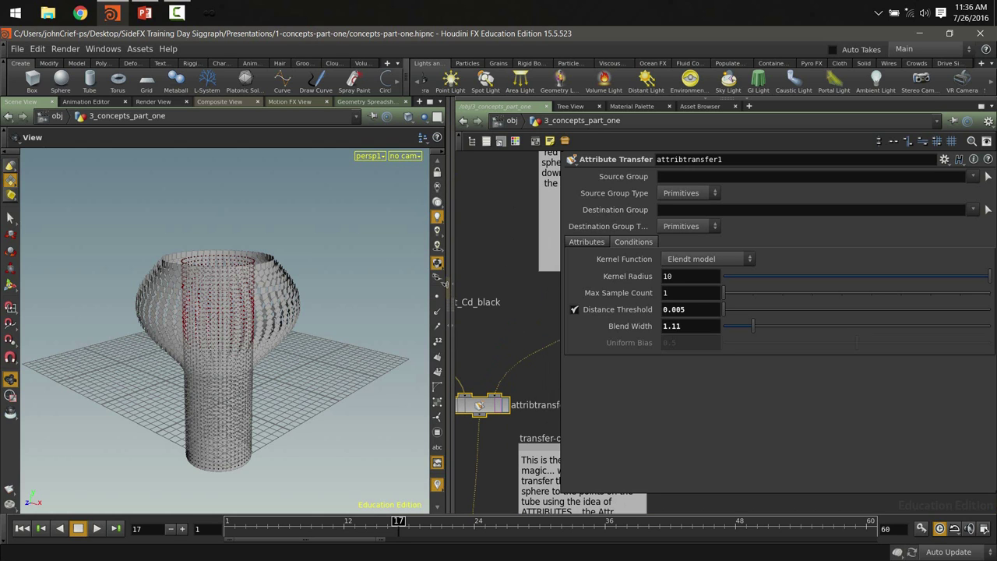
Split off a second pane beside the 3D view as a Geometry Spreadsheet, widened to show attribtransfer1's Cd values
key(alt+bracketleft)
right_click(263, 111)
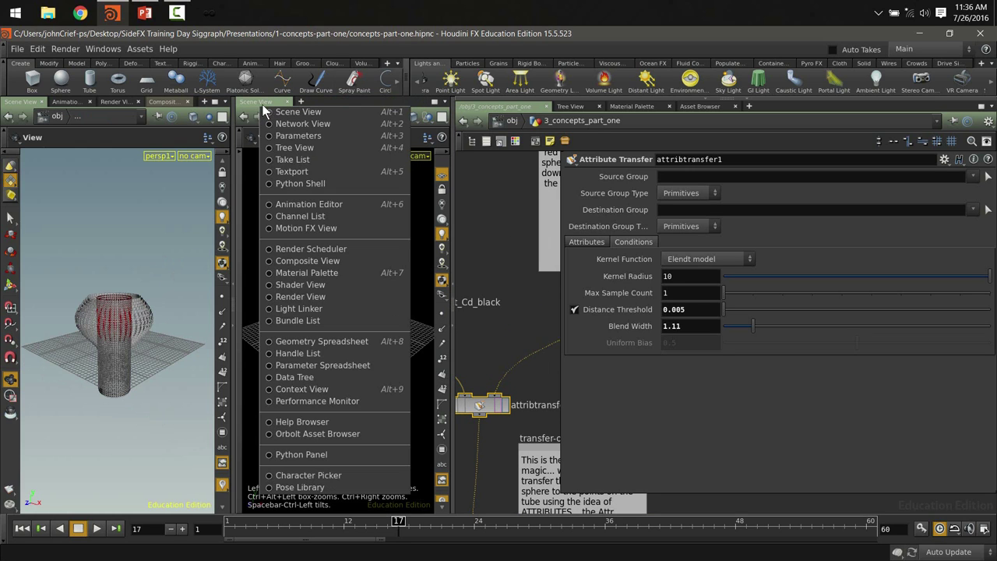
key(Escape)
key(alt+8)
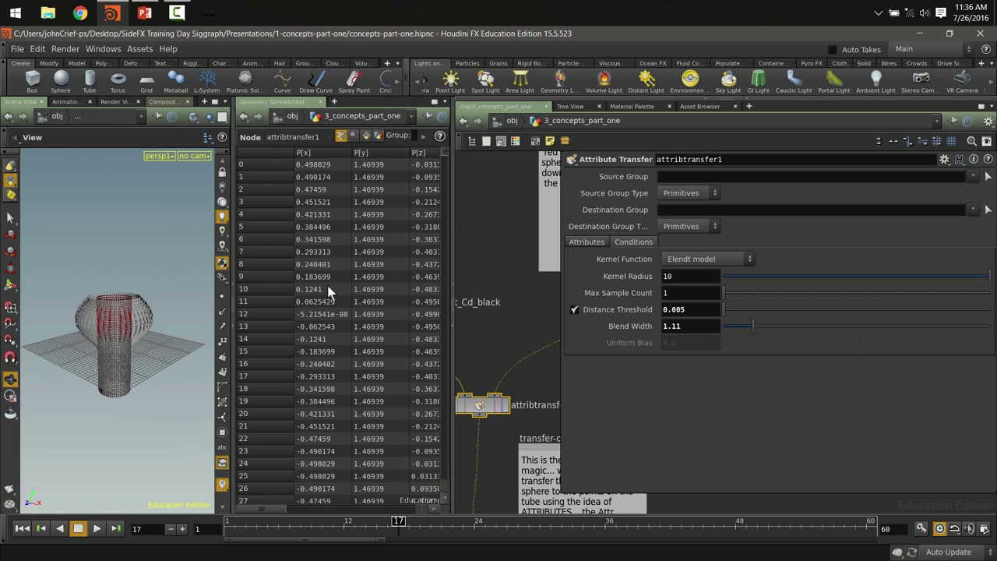
drag(452, 249, 661, 266)
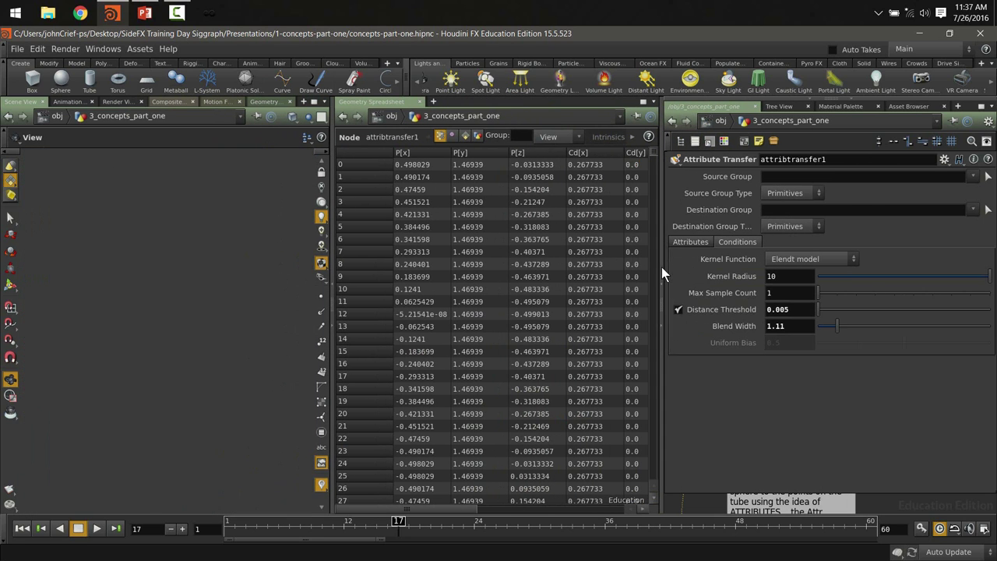
drag(422, 509, 465, 507)
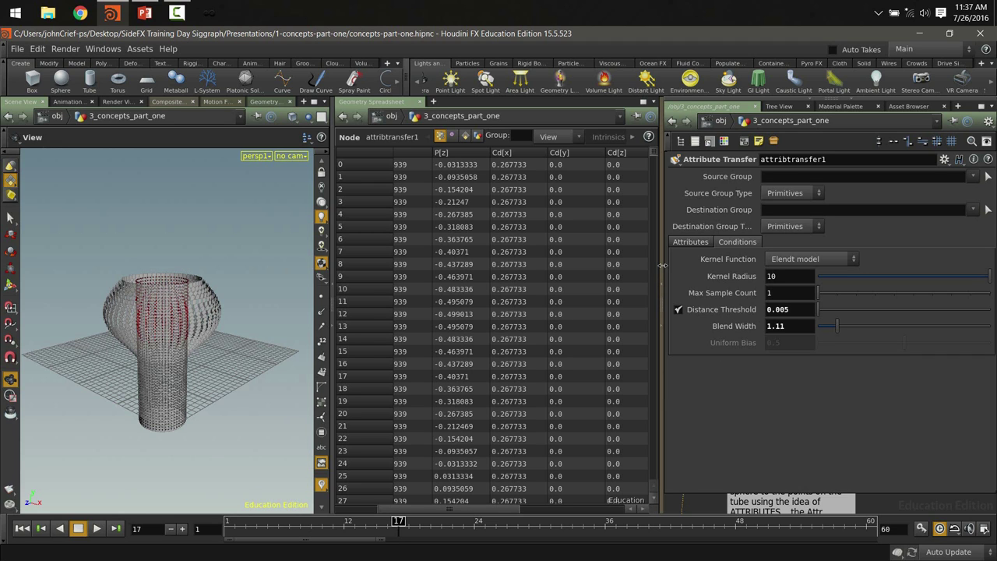
drag(662, 259, 627, 260)
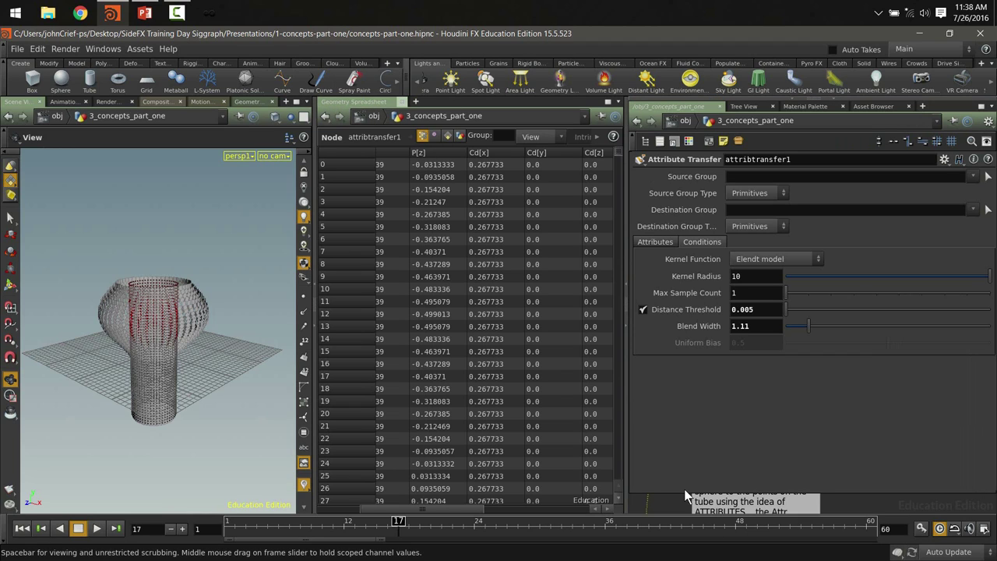
Reveal more of the network above attribtransfer1 and display the sphere1 node with its point data
drag(679, 492, 679, 222)
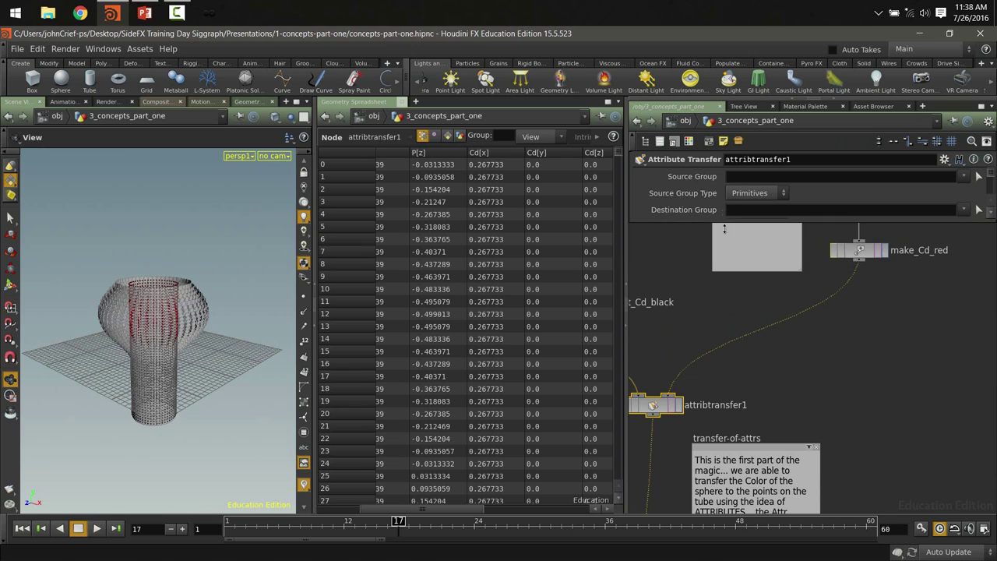
middle_drag(806, 356, 889, 392)
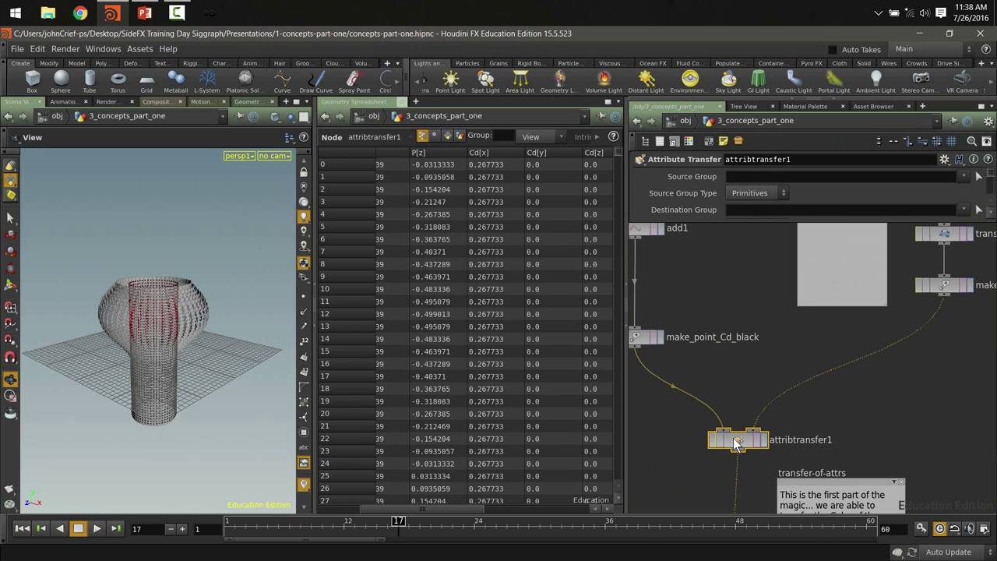
middle_drag(843, 359, 758, 422)
middle_drag(913, 308, 868, 328)
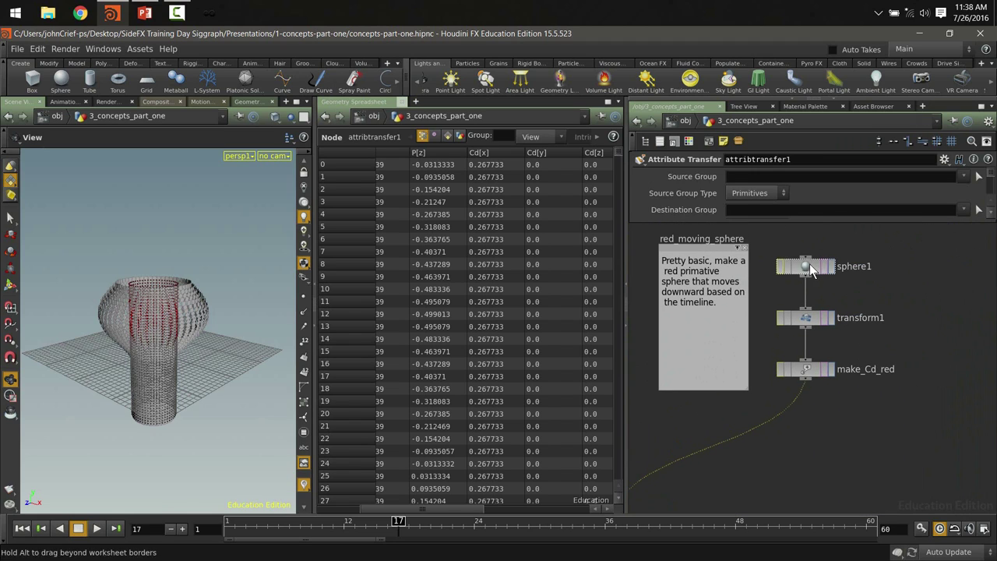
click(809, 263)
click(832, 266)
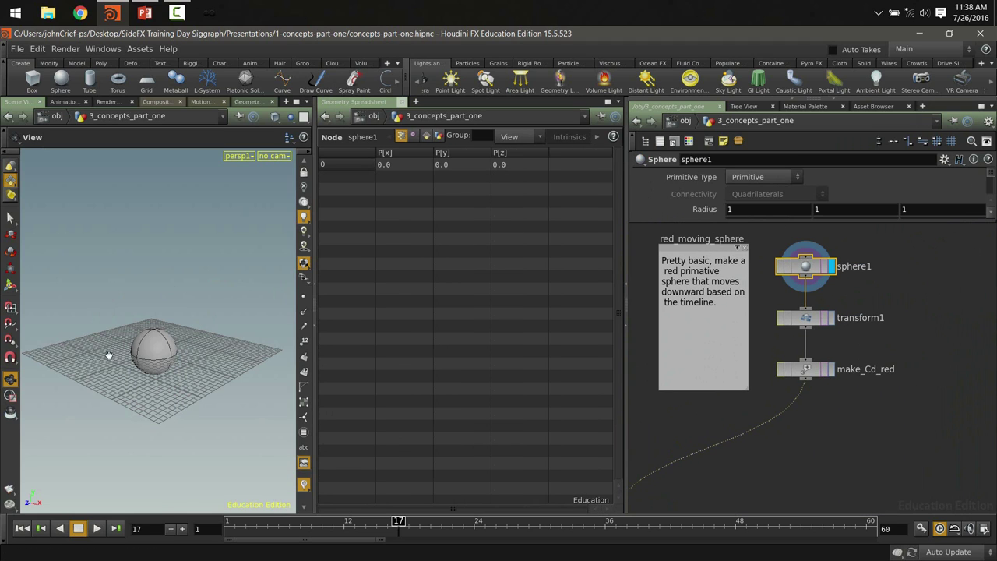
Display the transform1 node and examine the frame-based expression in its Translate Y value
click(810, 319)
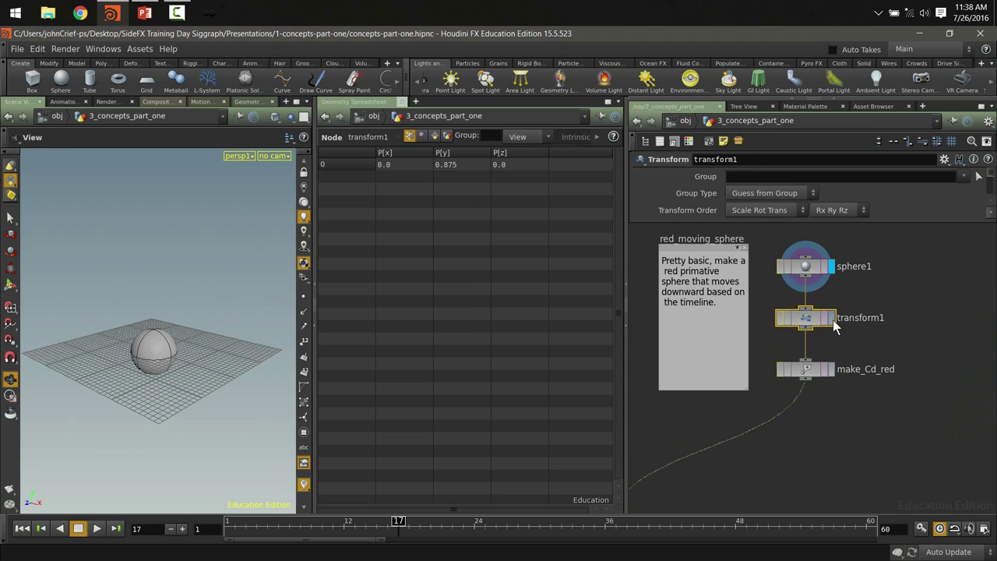
click(833, 319)
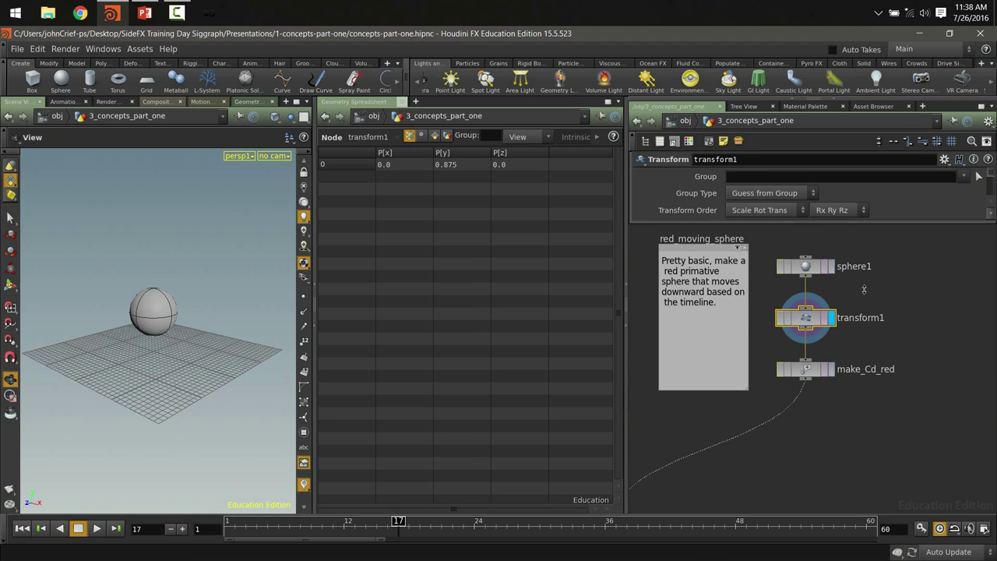
drag(873, 226, 864, 393)
click(827, 225)
text(- ($F * .125)
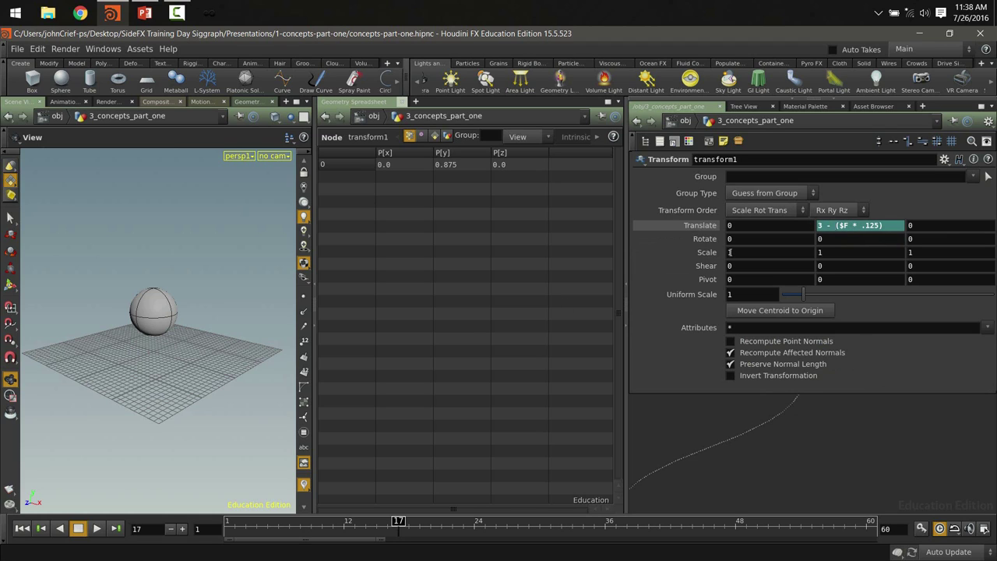
Play the sphere's downward motion, stop the playback and return to frame 1
click(97, 528)
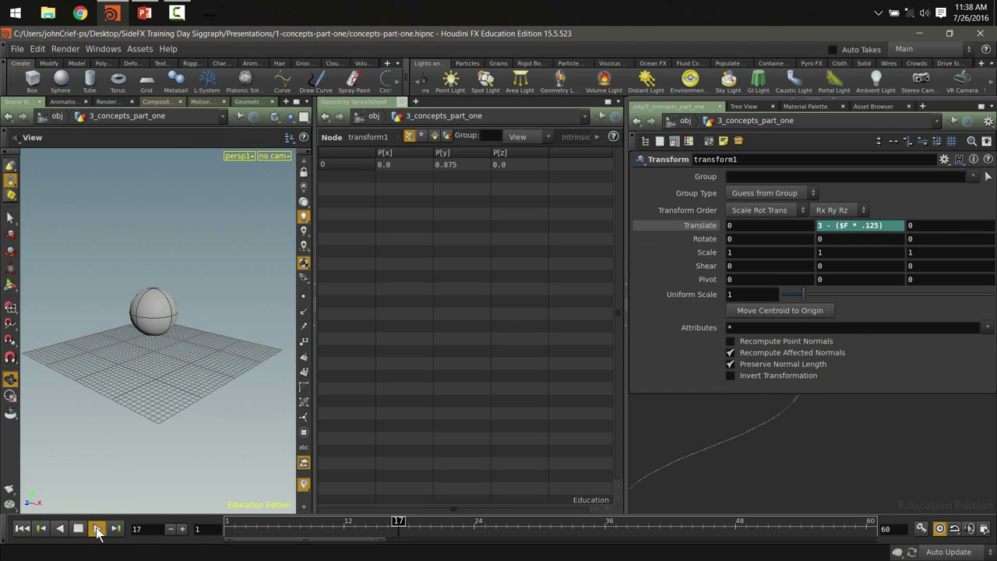
click(78, 528)
click(22, 529)
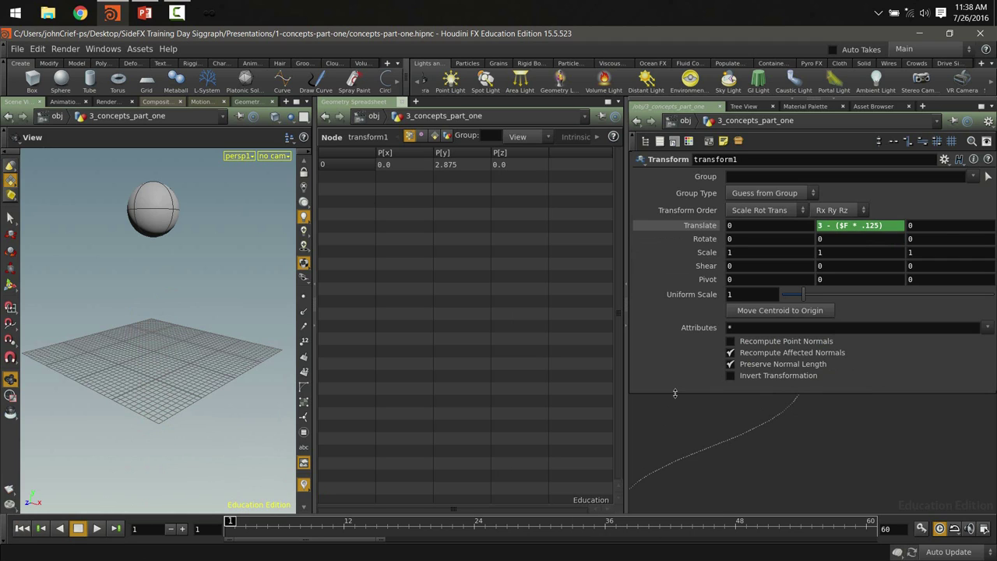
Display the make_Cd_red node and examine the settings of its Cd point attribute
drag(674, 395, 703, 266)
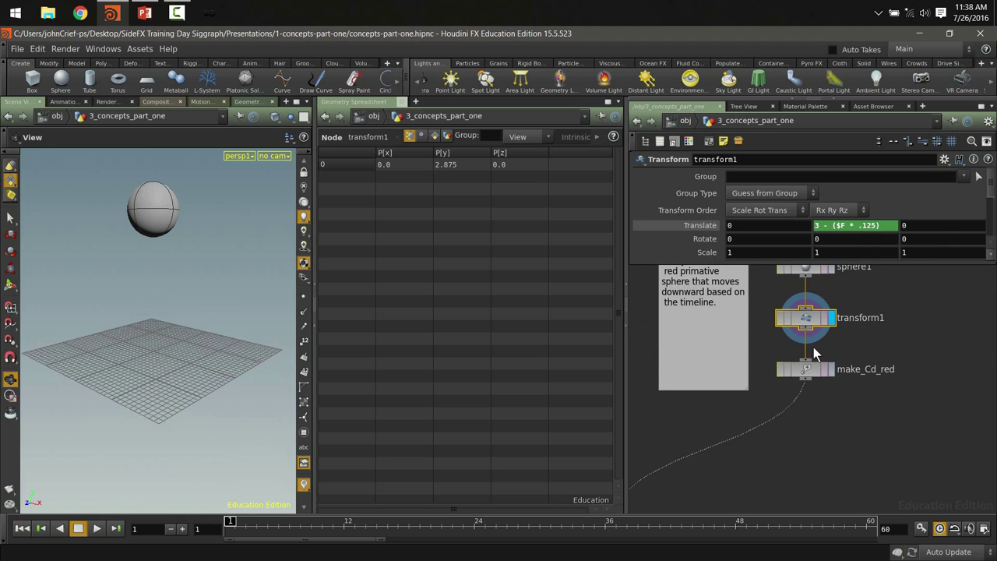
click(831, 370)
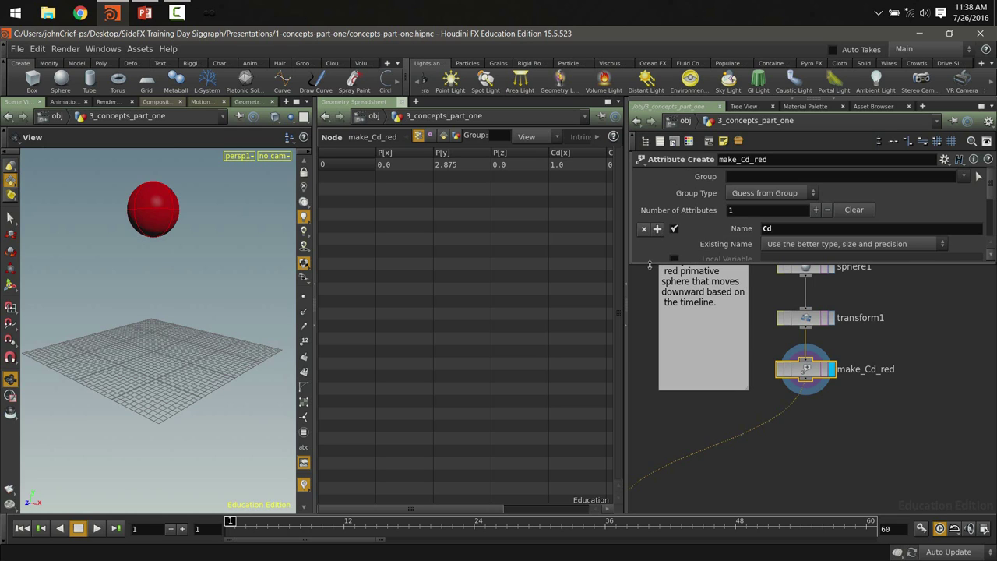
drag(656, 262, 630, 357)
middle_drag(881, 434, 795, 445)
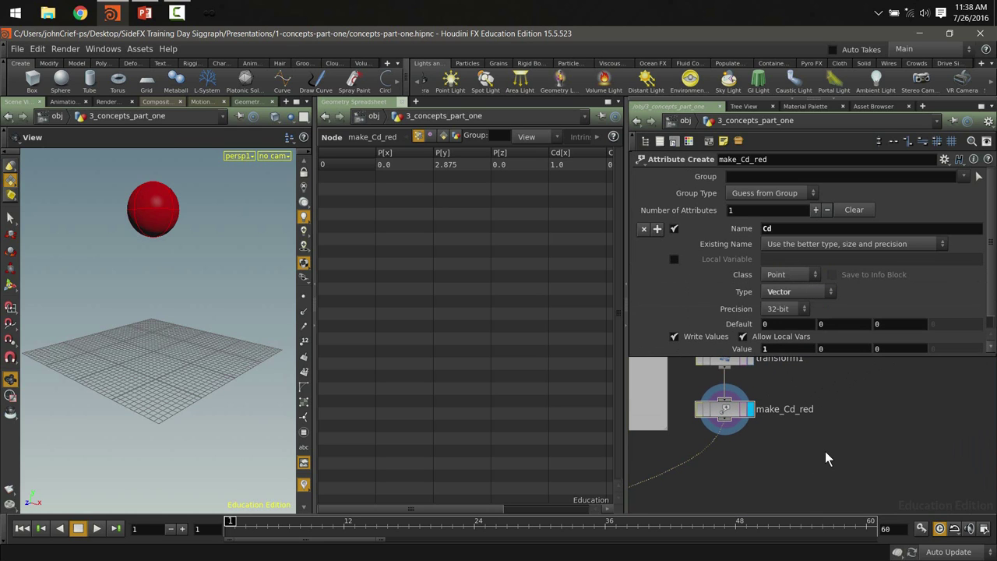
Add a Color node beside make_Cd_red in the network, leaving it unconnected
key(Tab)
text(color)
key(Down)
key(Up)
key(Return)
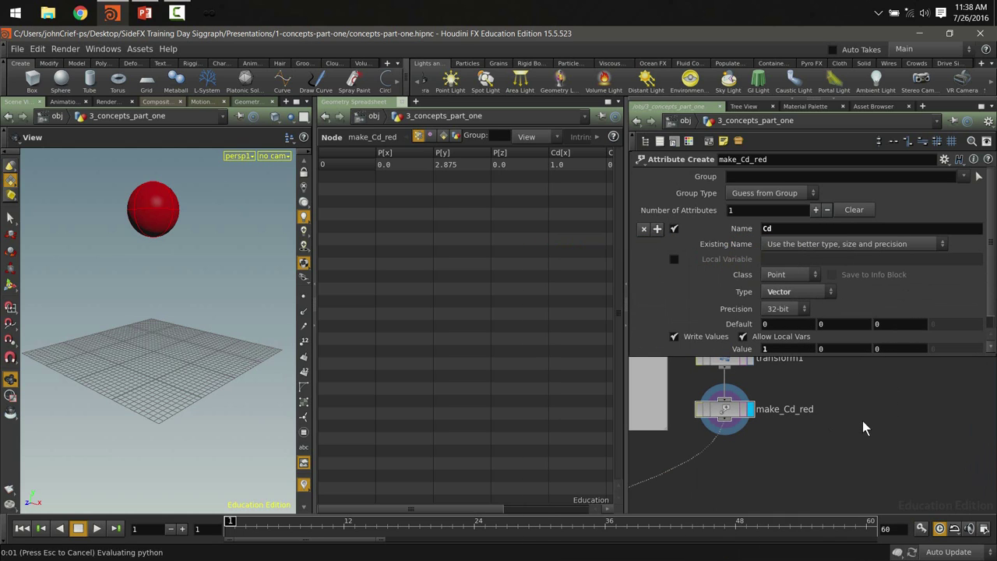
click(862, 420)
drag(859, 426, 855, 439)
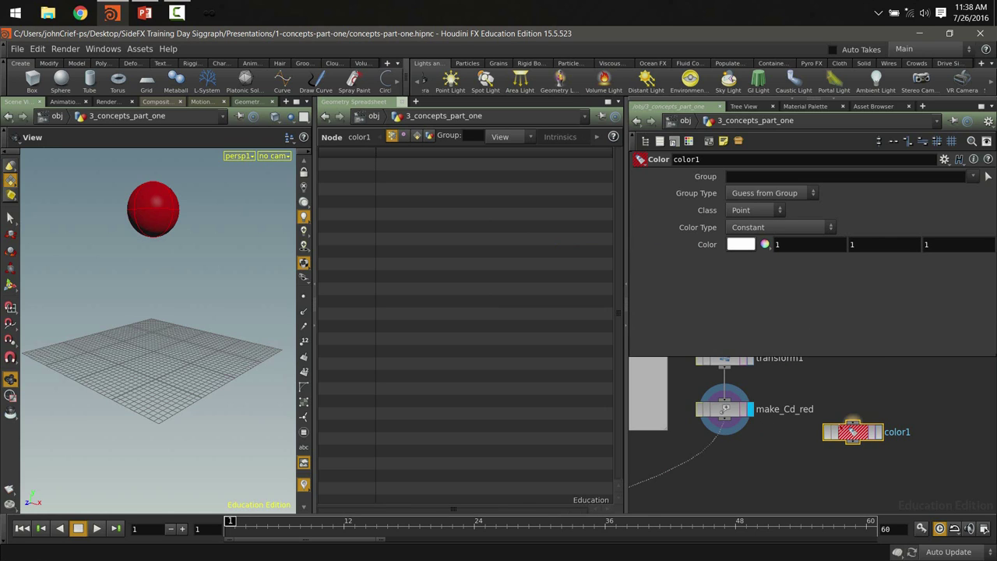
Look inside color1 at the nodes between its Geometry to Color input and switch1, and return to 3_concepts_part_one
double_click(852, 436)
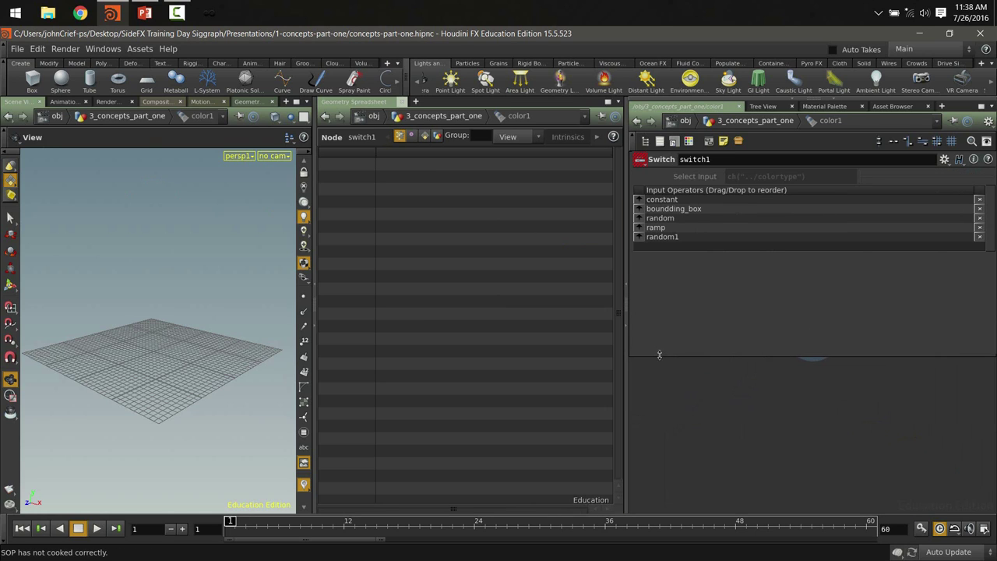
key(p)
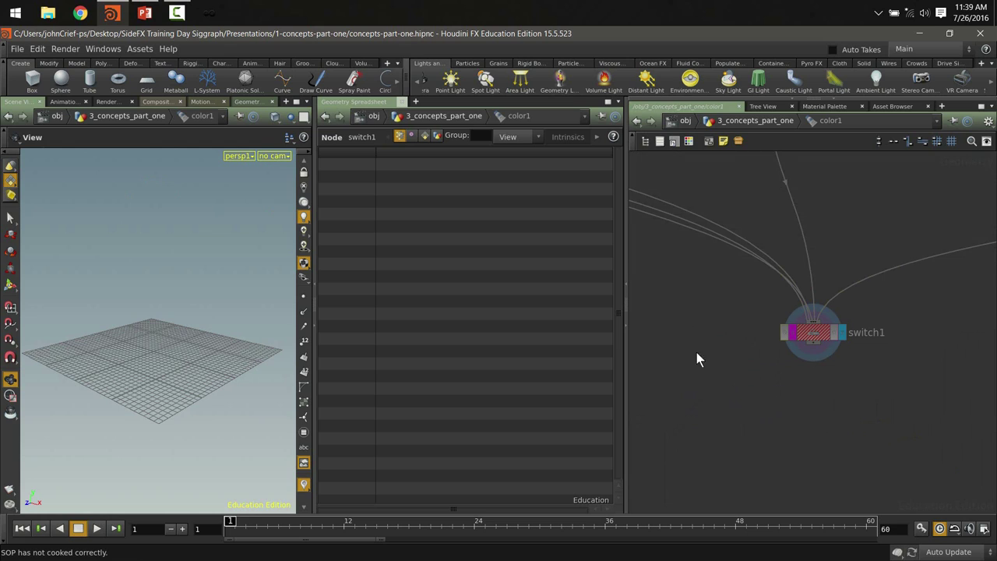
scroll(724, 405, down, 5)
middle_drag(748, 355, 906, 437)
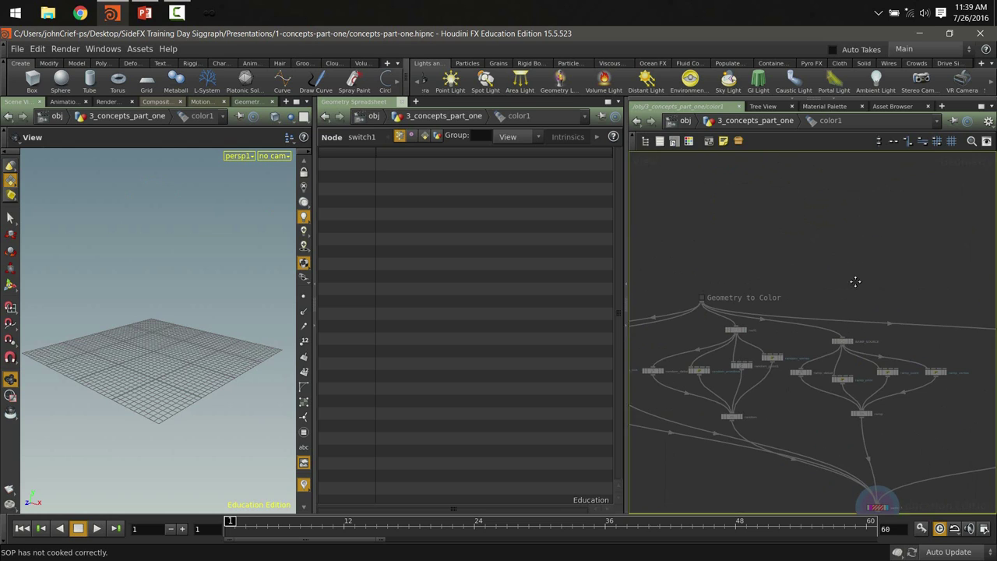
middle_drag(835, 283, 905, 282)
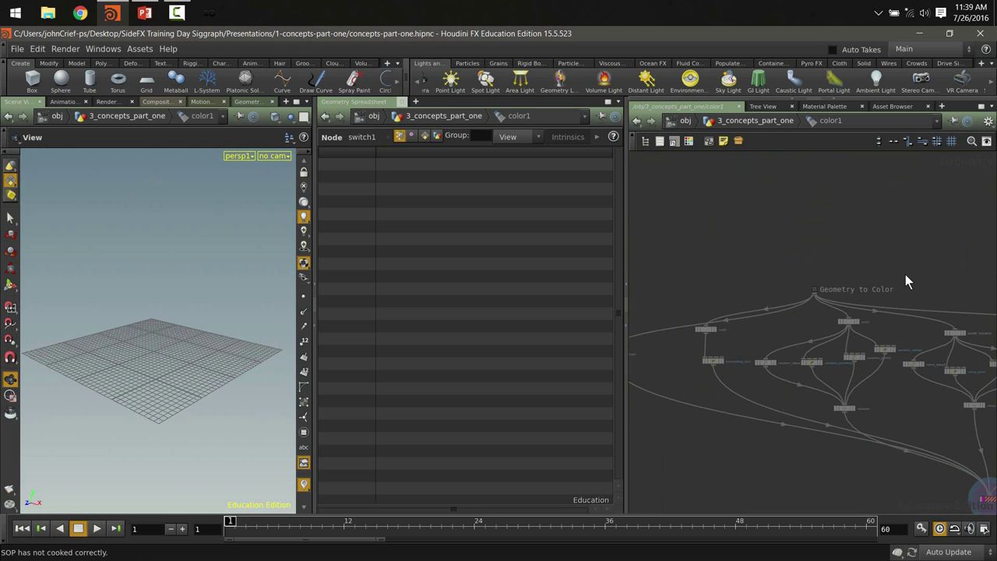
scroll(817, 315, up, 5)
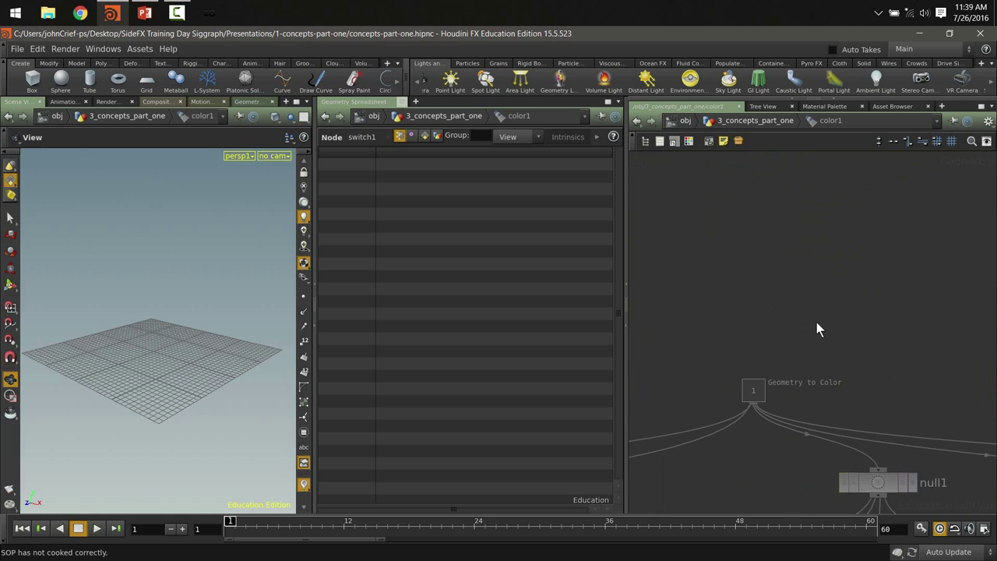
middle_drag(810, 194, 804, 297)
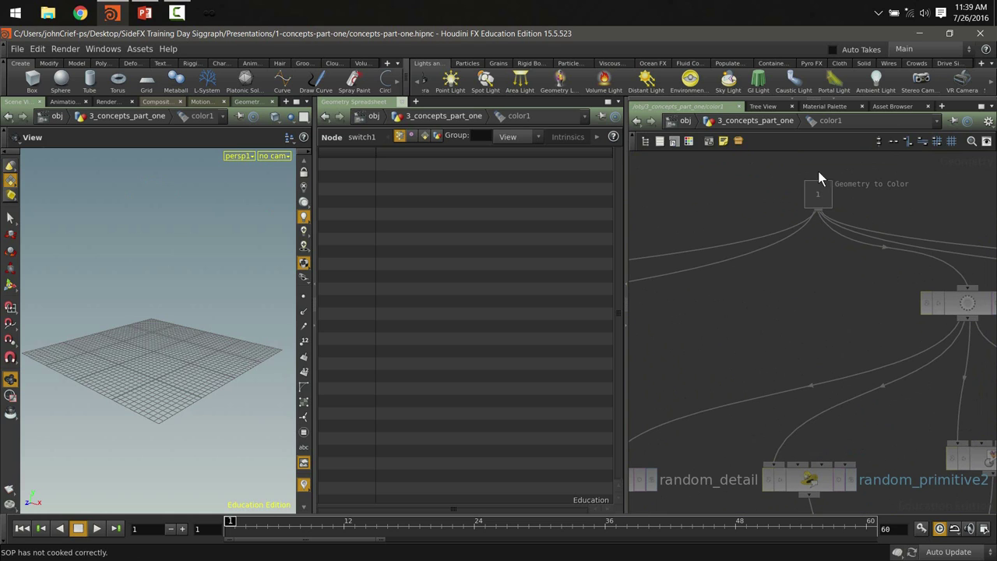
click(722, 124)
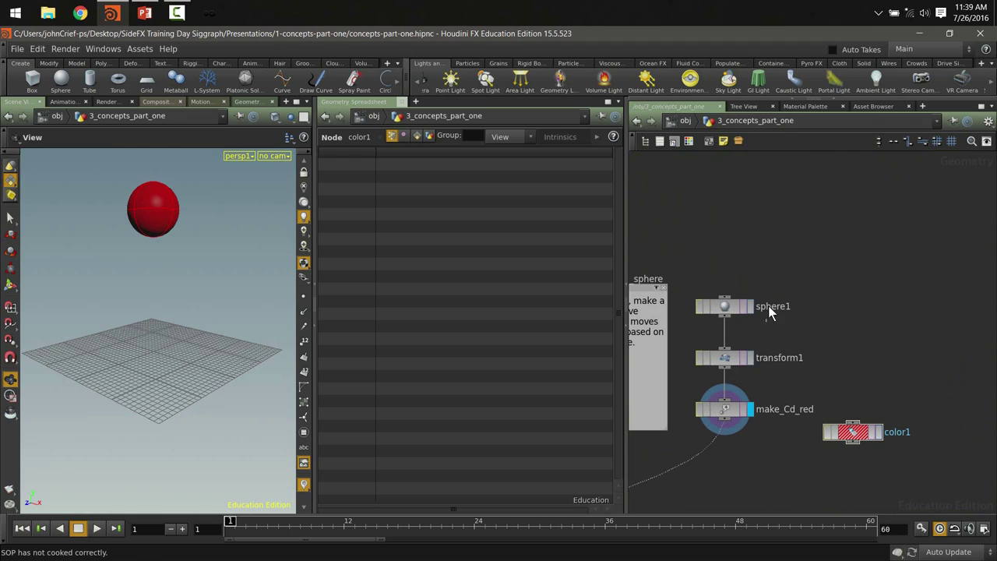
Connect the output of transform1 to color1, then display and select the color1 node
drag(853, 431, 724, 367)
click(725, 368)
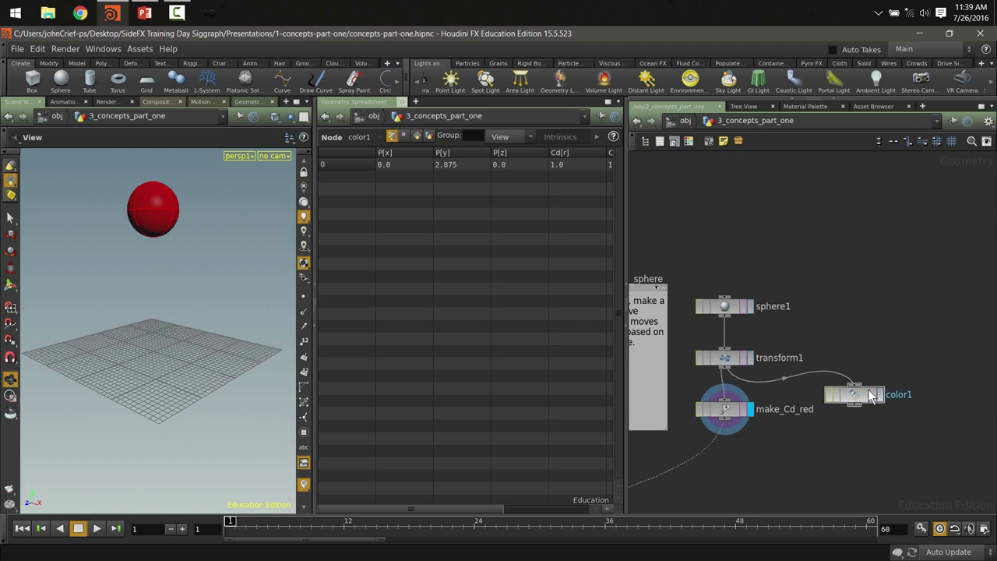
click(880, 394)
click(854, 397)
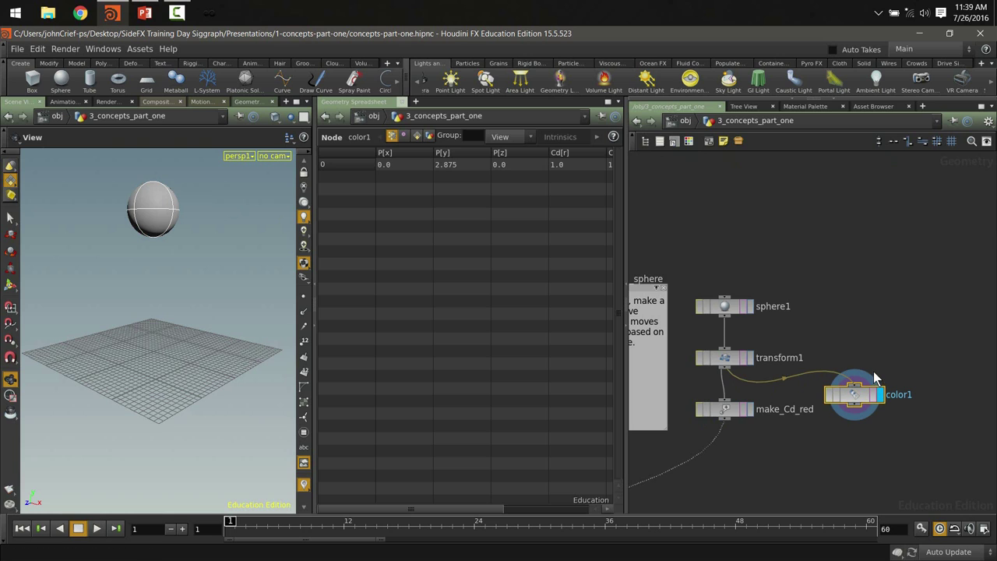
Set color1's constant color to dark red (0.5, 0, 0) and line the node up beside make_Cd_red
key(p)
click(739, 245)
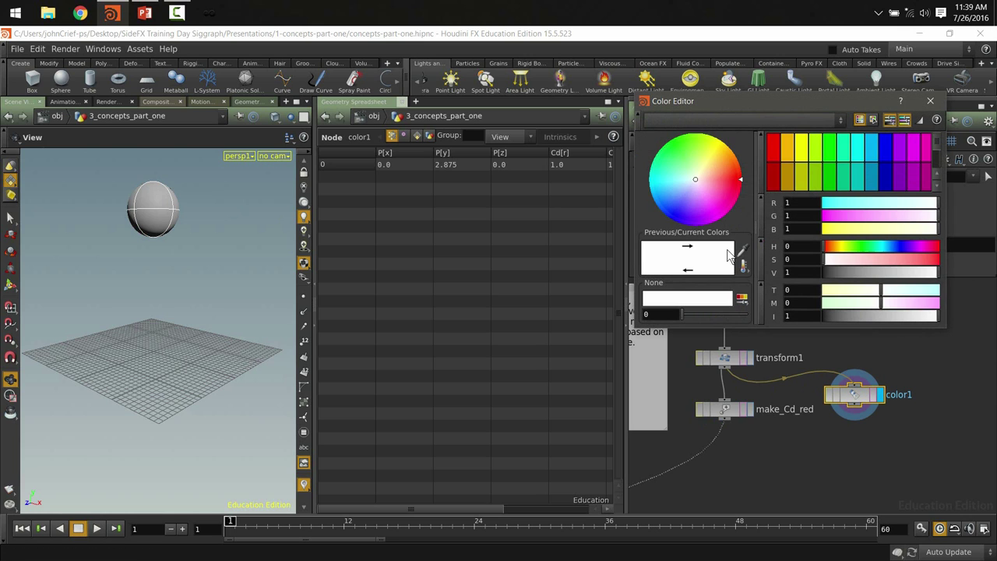
click(772, 176)
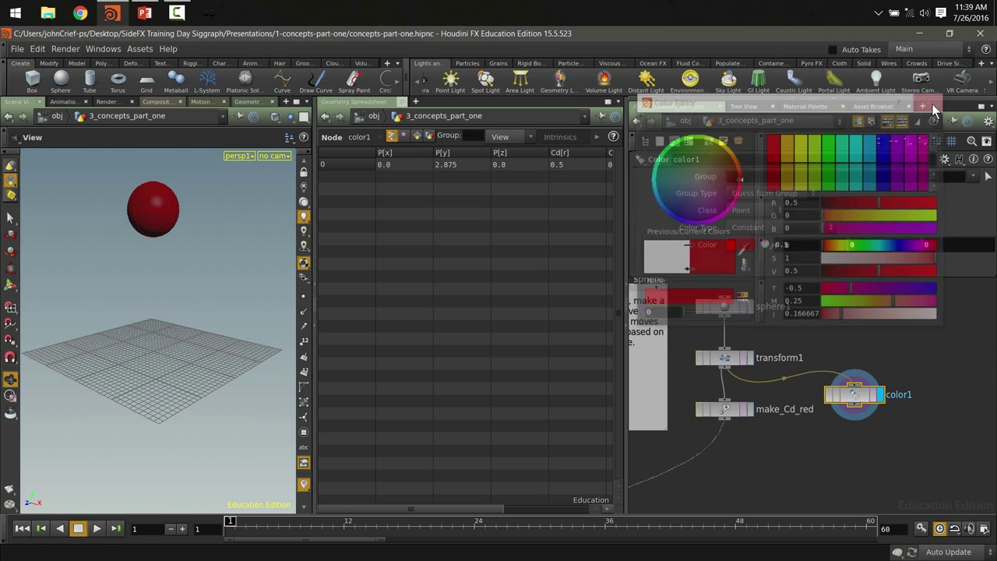
click(931, 104)
drag(878, 418, 880, 421)
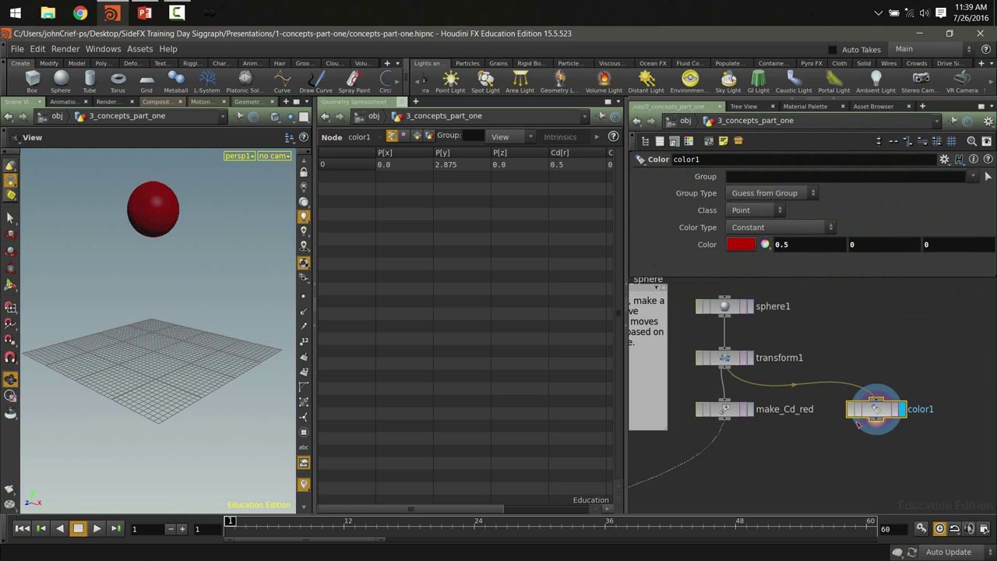
Compare make_Cd_red's settings with the nodes inside color1, including its random branches, and return to 3_concepts_part_one
click(729, 408)
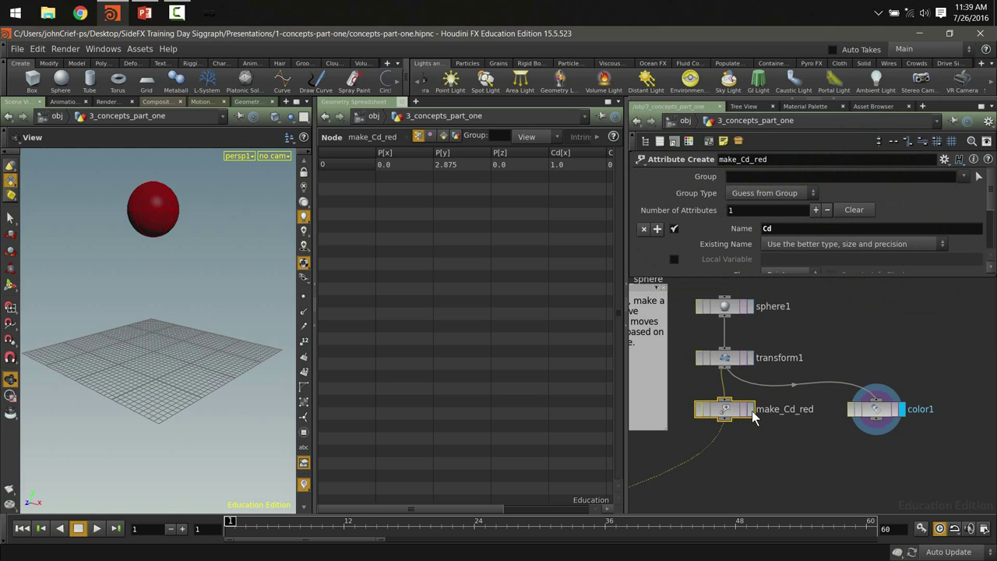
double_click(880, 409)
scroll(893, 409, down, 2)
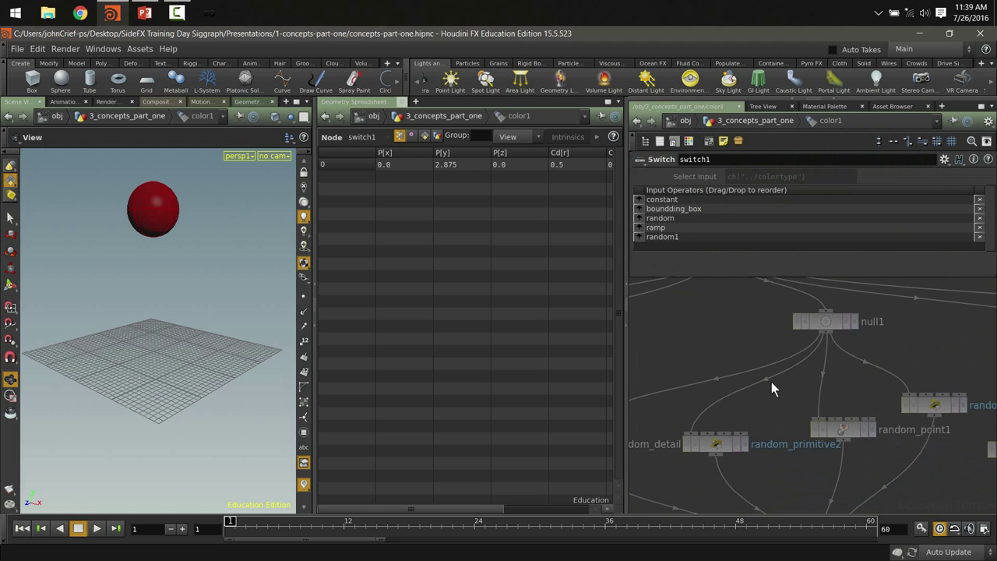
scroll(818, 414, up, 1)
middle_drag(814, 414, 757, 365)
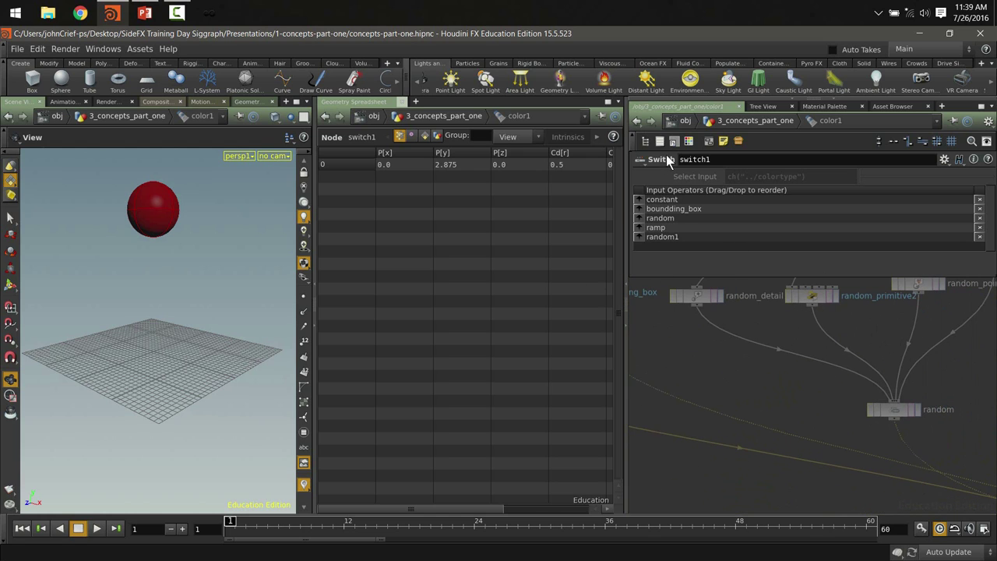
click(748, 122)
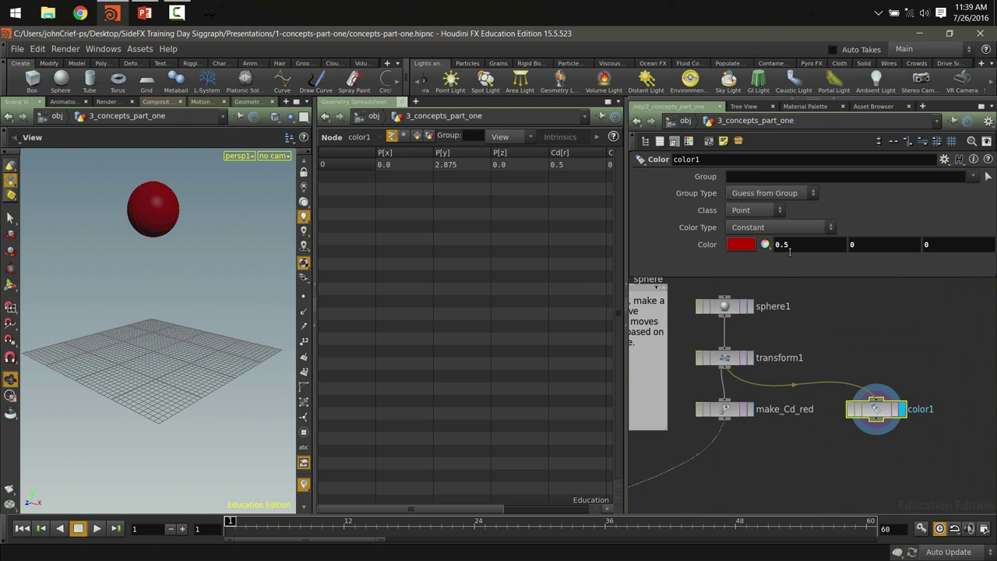
Try the Random and Bounding Box color types on color1, ending back on Constant
click(782, 224)
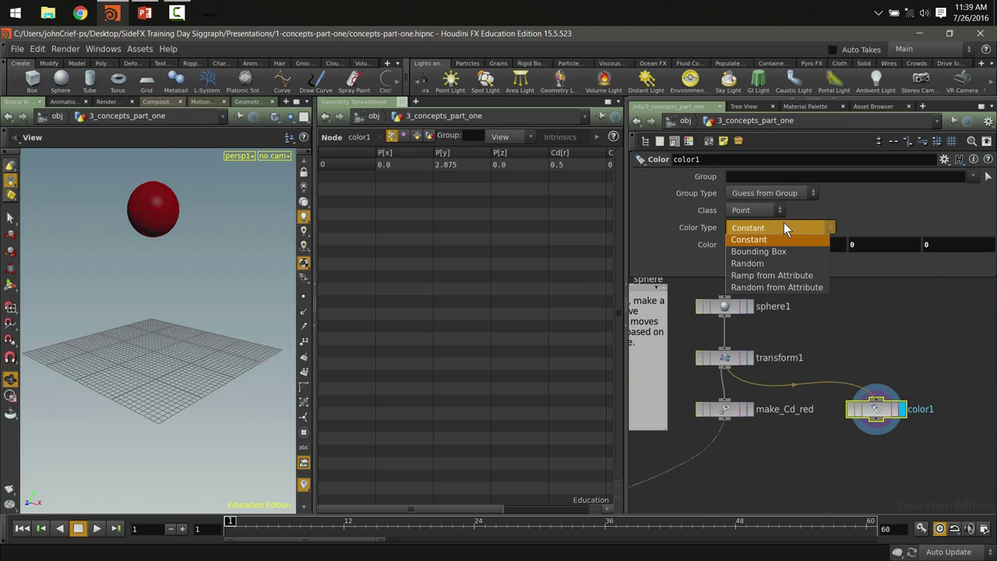
click(774, 262)
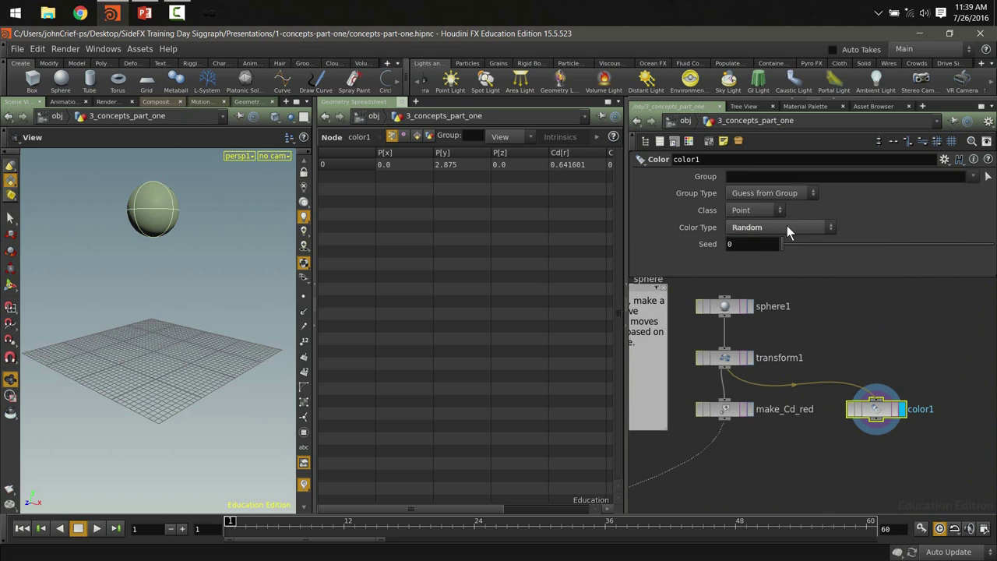
click(787, 226)
click(774, 251)
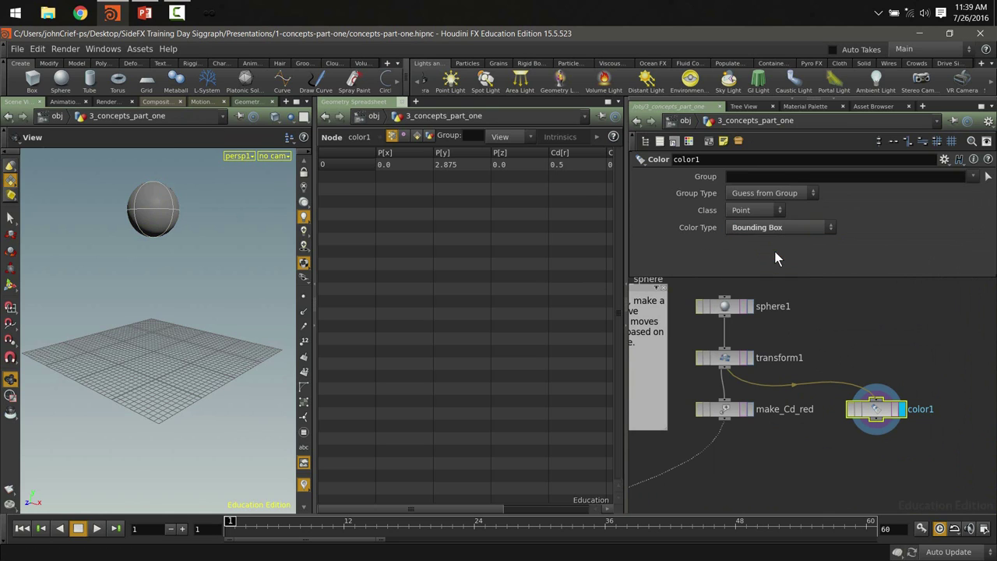
click(776, 226)
click(774, 238)
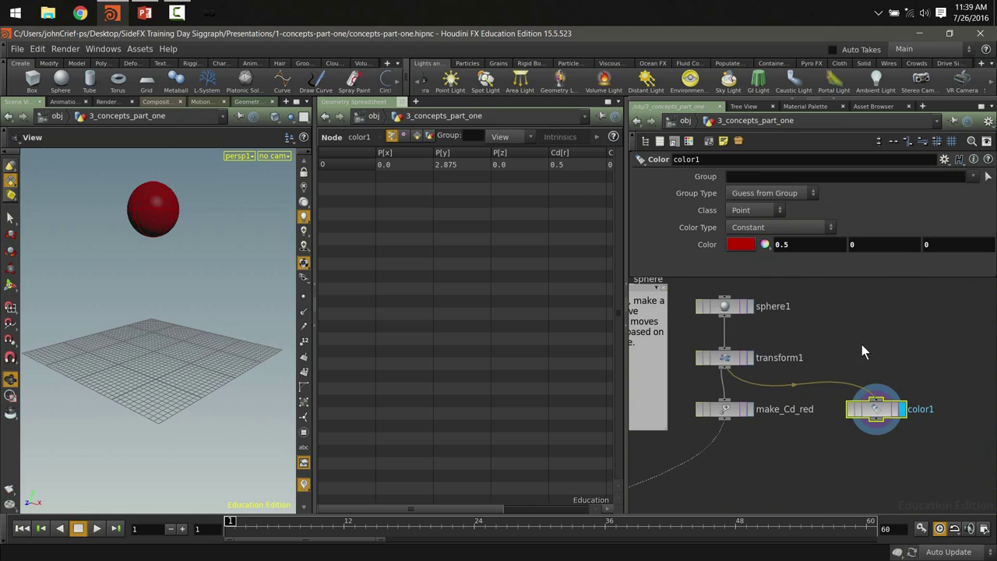
Delete the color1 node, then select and display make_Cd_red
drag(880, 417, 902, 417)
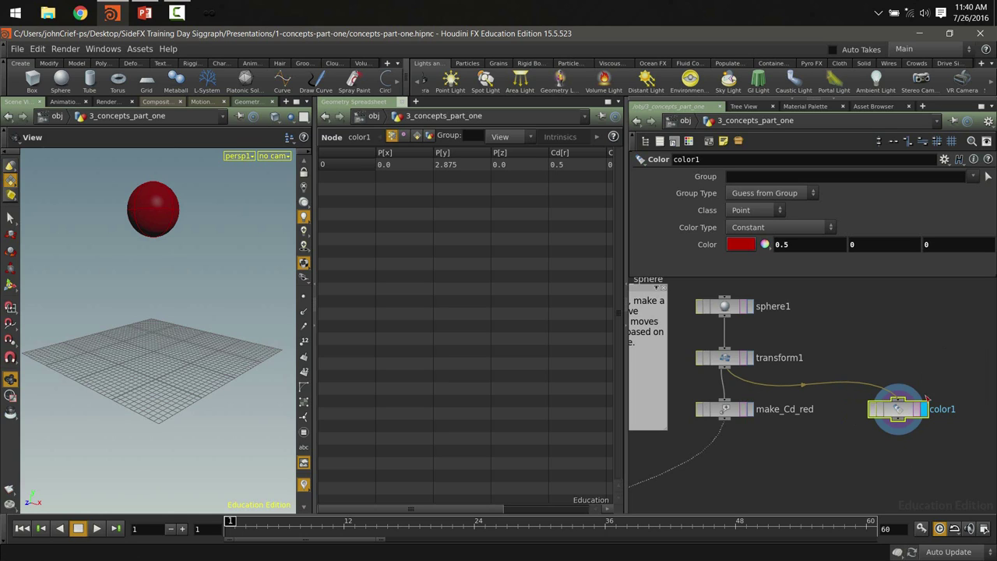
key(Delete)
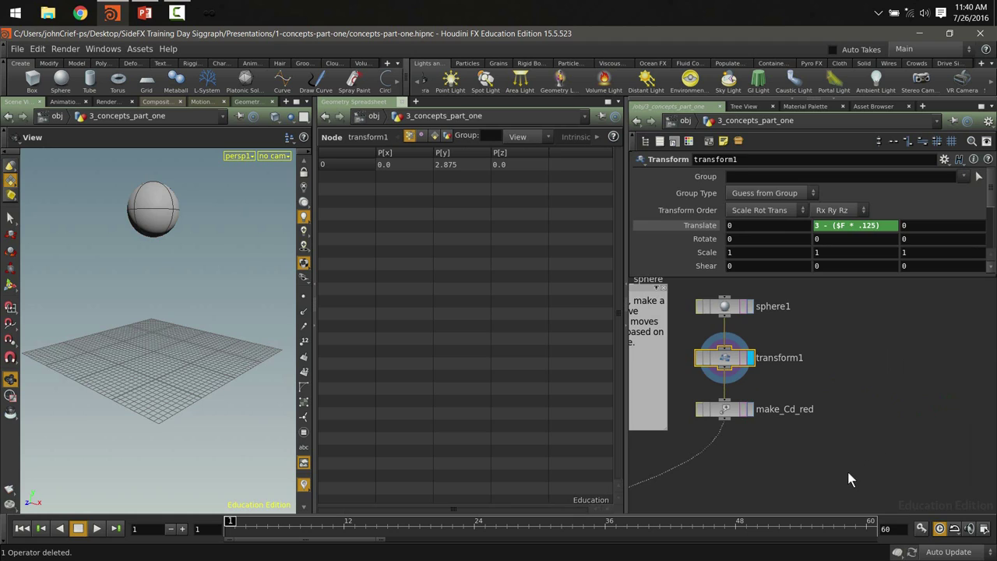
click(743, 411)
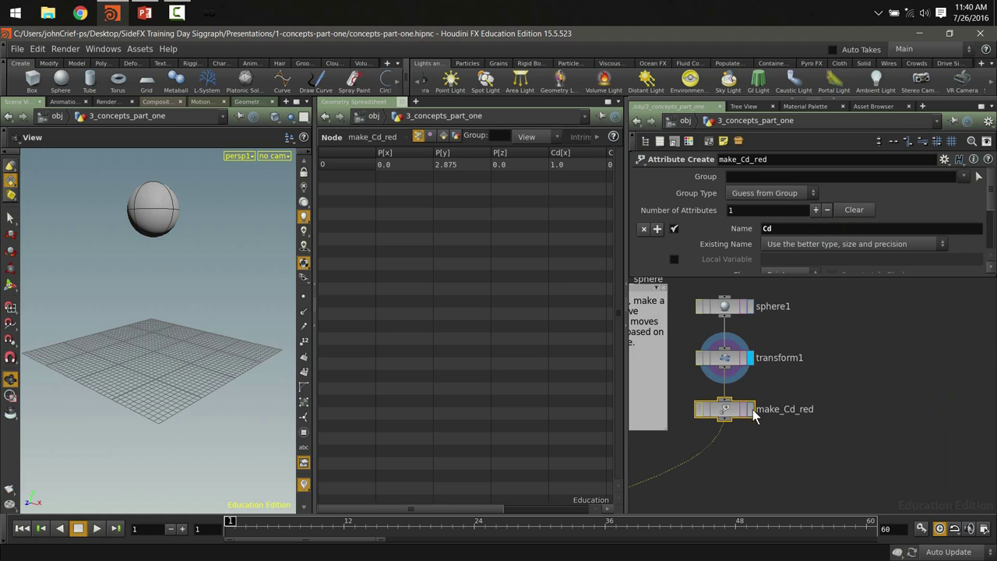
click(749, 408)
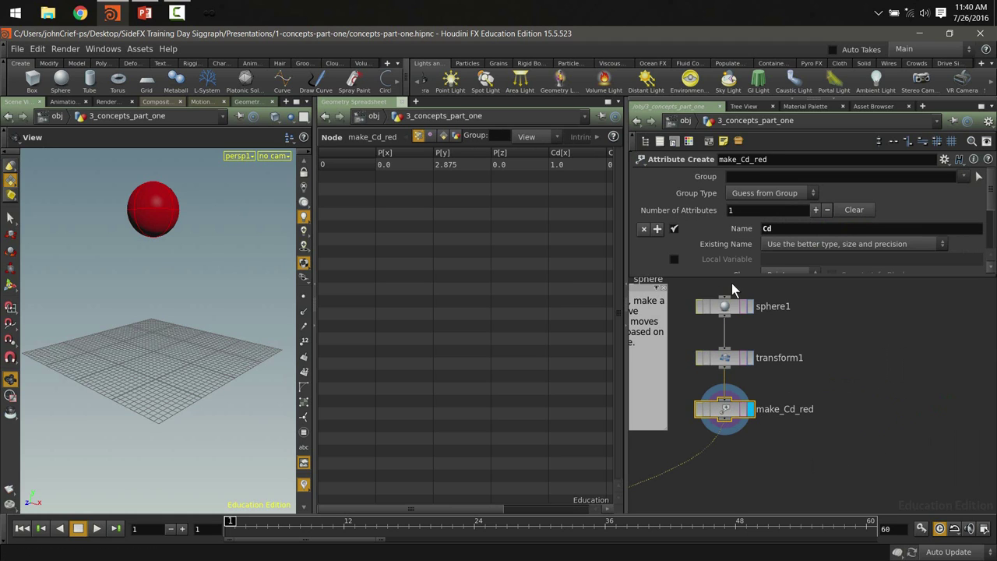
Set the Cd attribute value of make_Cd_red to .5, .5, 1 and inspect the sphere's color
drag(728, 275, 717, 432)
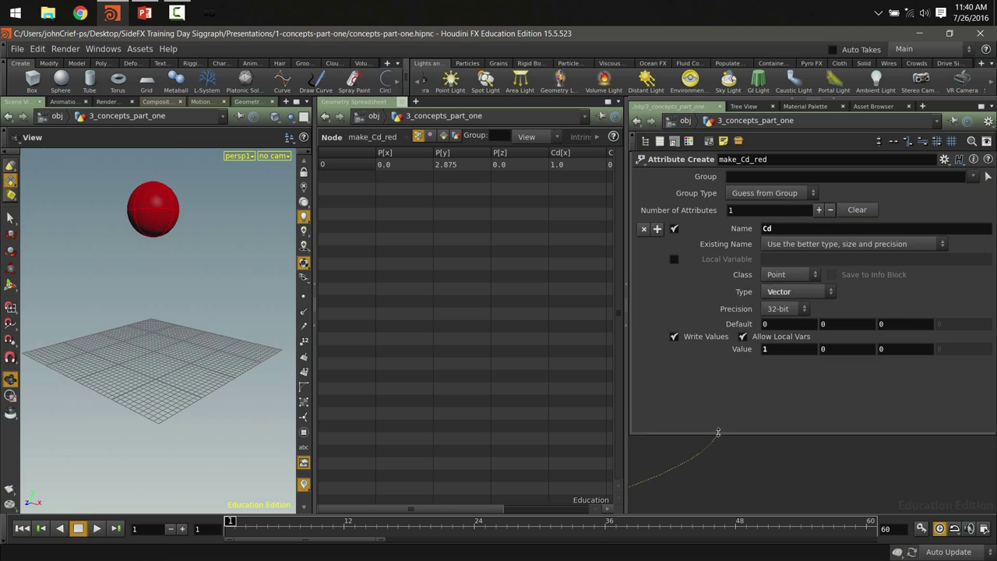
click(775, 228)
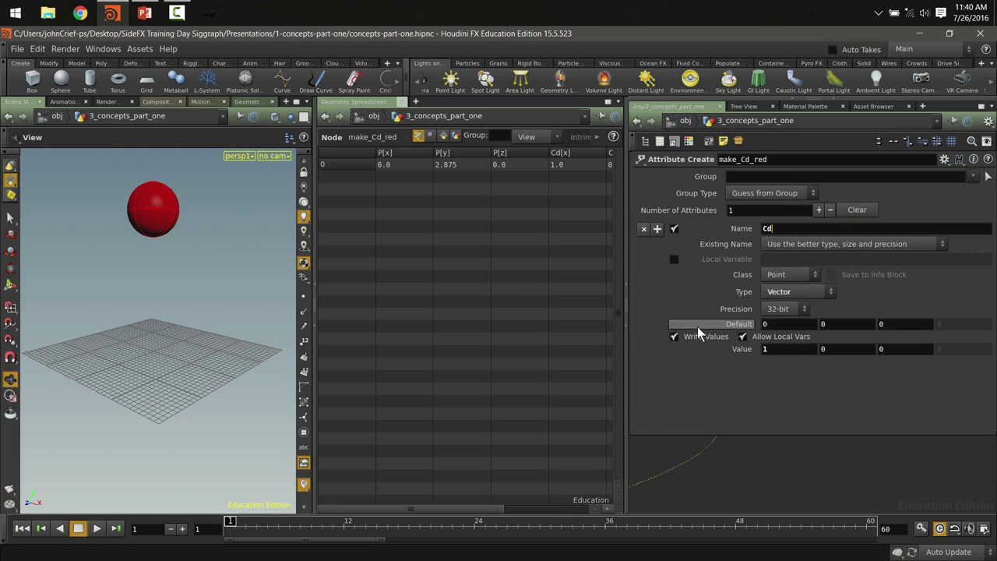
double_click(765, 349)
text(.5)
key(Tab)
text(.5)
key(Tab)
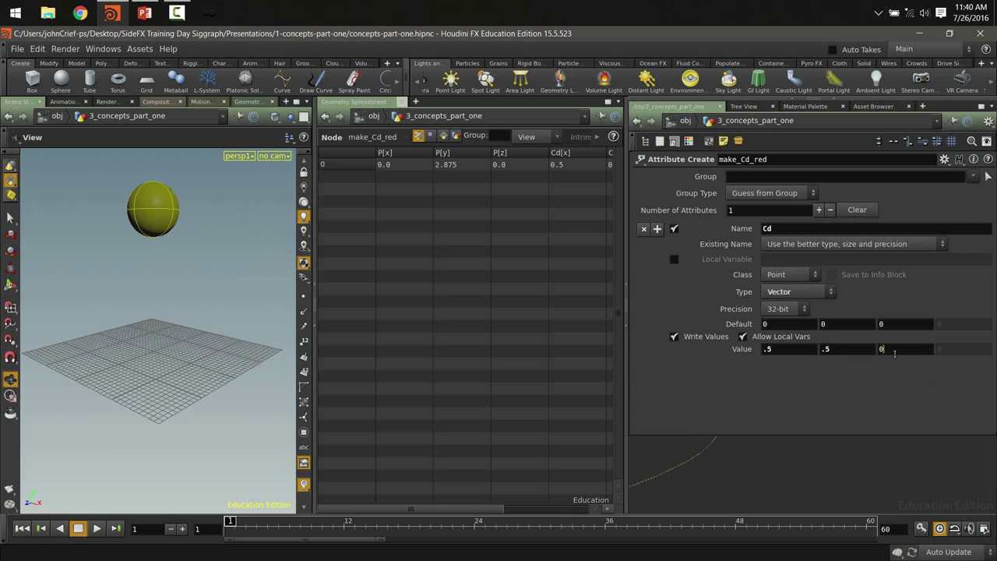
text(1)
key(Return)
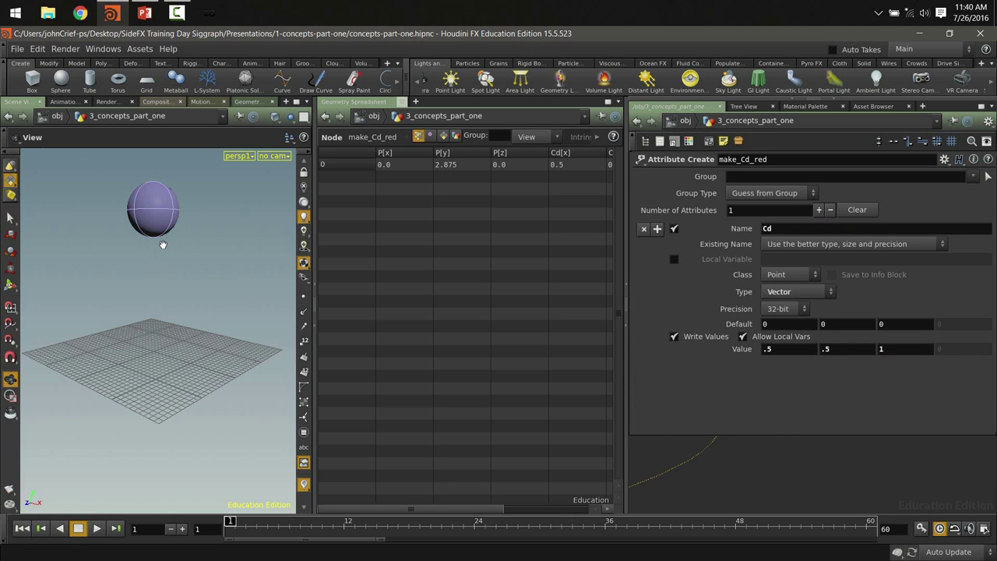
mouse_move(138, 216)
mouse_down()
mouse_move(135, 277)
mouse_move(140, 219)
mouse_up()
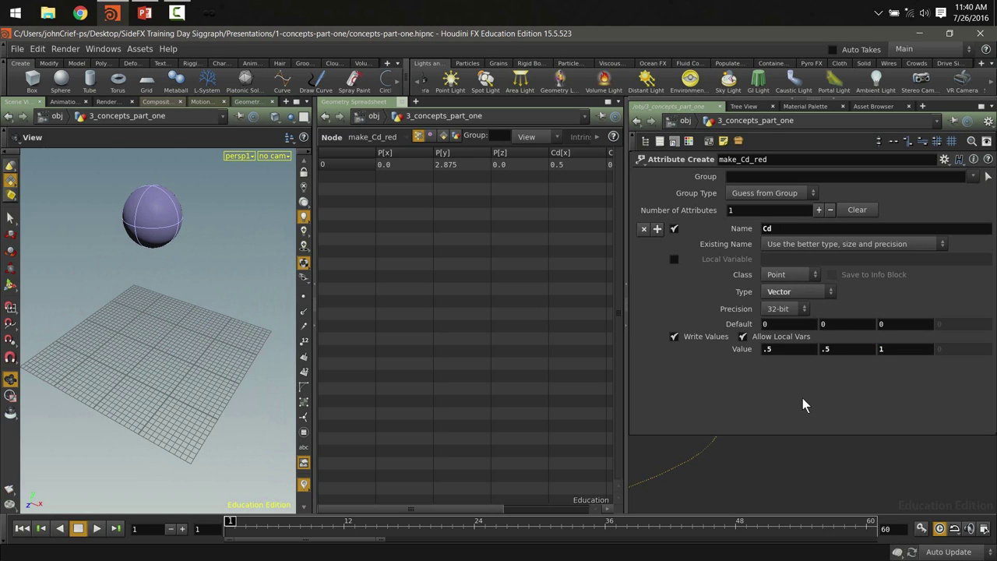
Set the Cd attribute value of make_Cd_red to 50, 0, 0
double_click(789, 350)
text(50)
key(Return)
double_click(838, 352)
text(0)
key(Tab)
text(0)
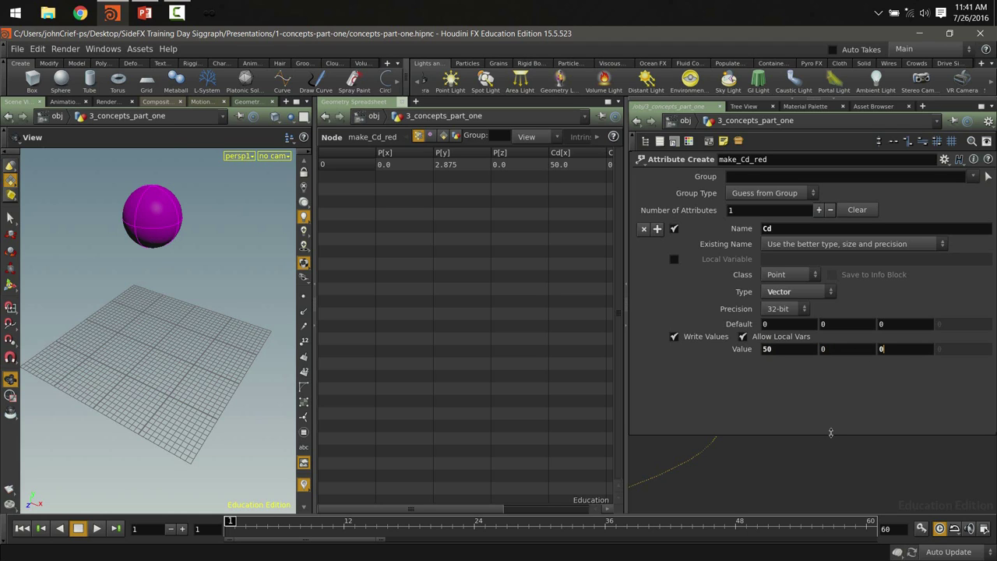
Display the copy_grids_to_points node and show its stamp settings
drag(830, 432, 830, 283)
scroll(791, 425, down, 3)
middle_drag(852, 387, 862, 296)
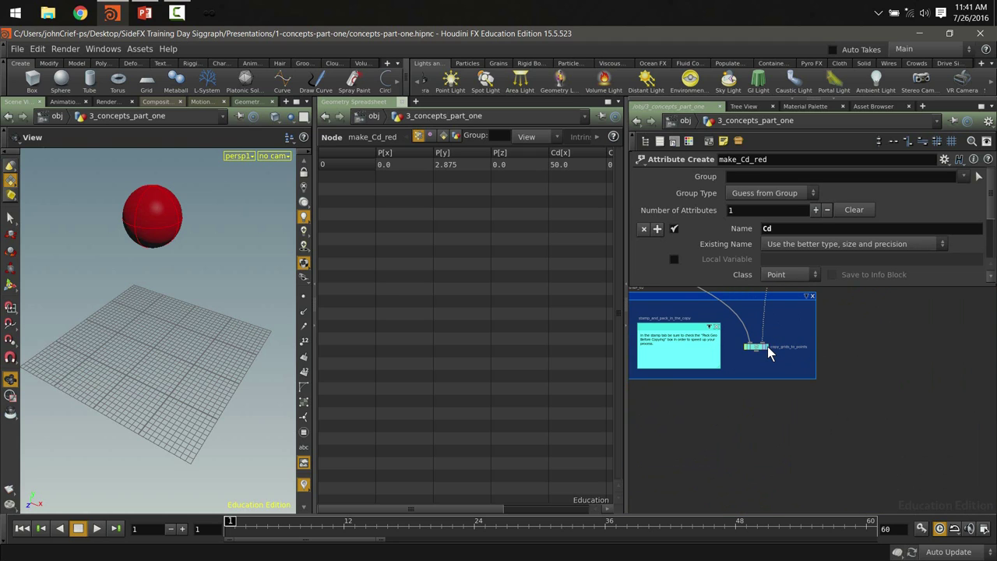
click(760, 352)
click(759, 352)
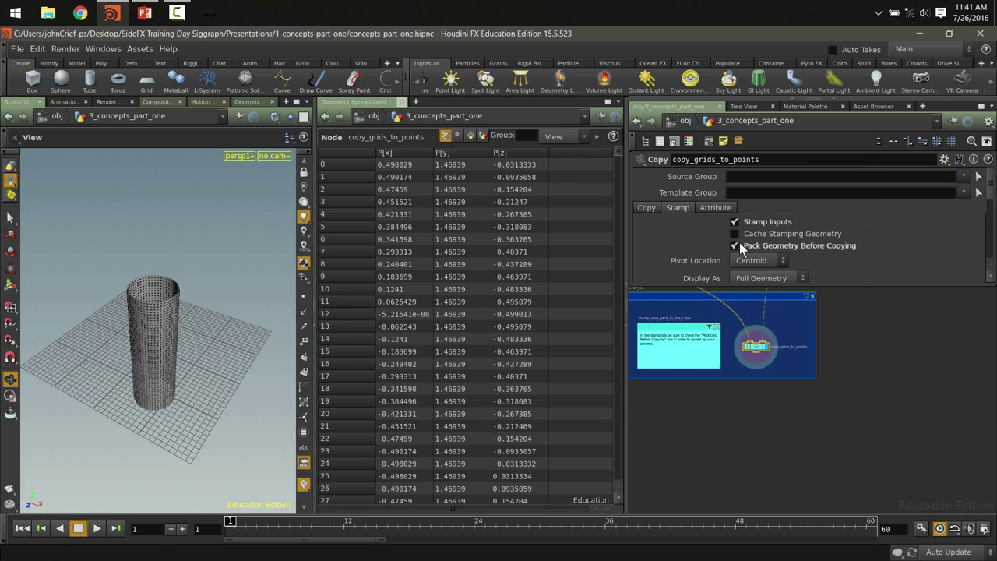
At the object level, hide 3_concepts_part_one, display 4_concepts_part_one and enter its network
click(684, 121)
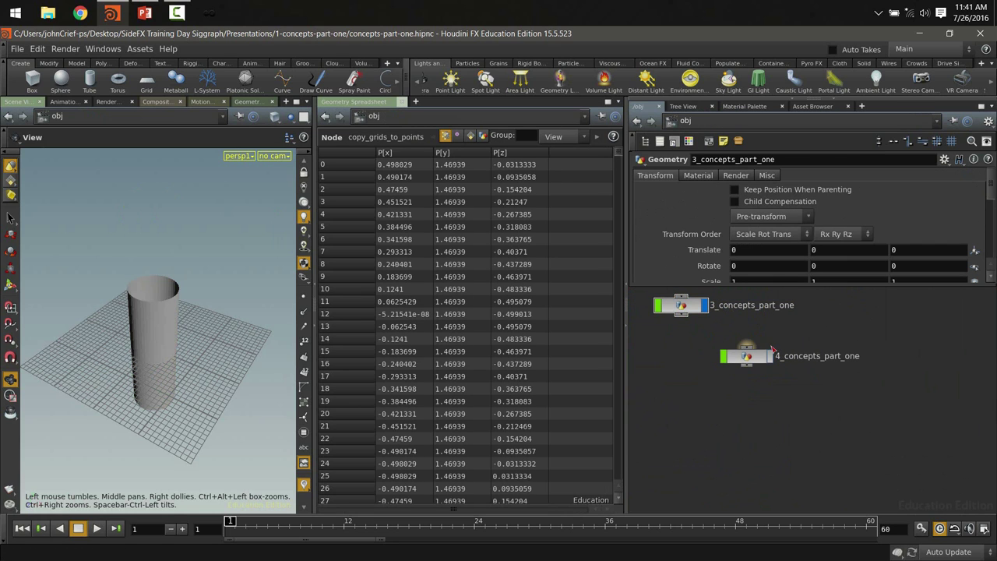
click(706, 306)
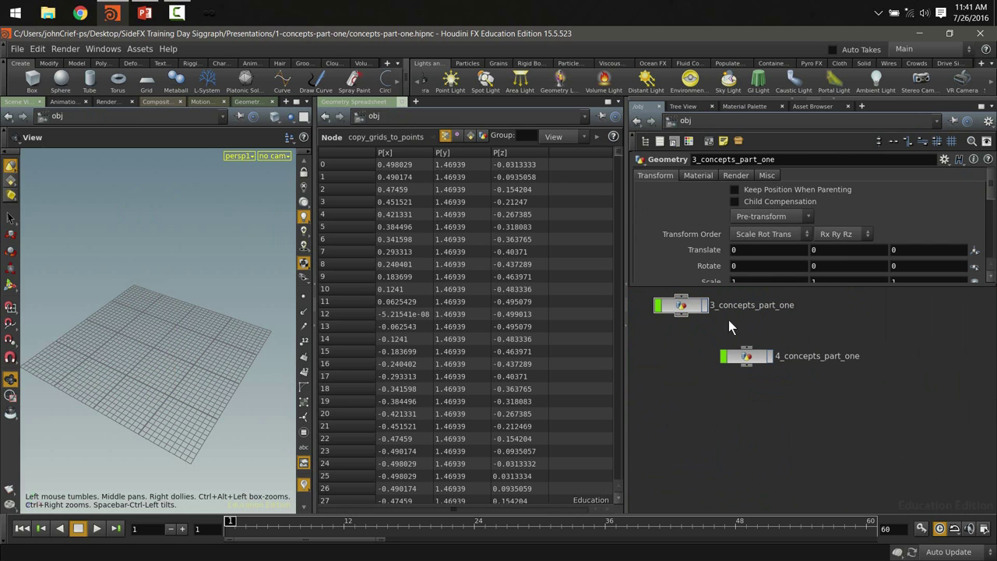
click(768, 359)
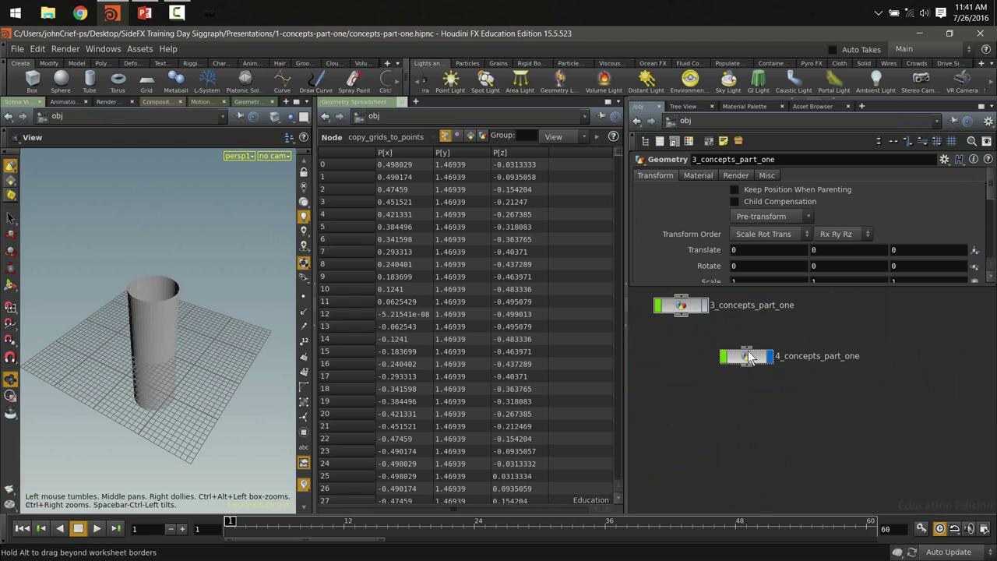
double_click(747, 356)
In 4_concepts_part_one, set the first component of make_Cd_red's Cd value to 3
scroll(935, 359, down, 6)
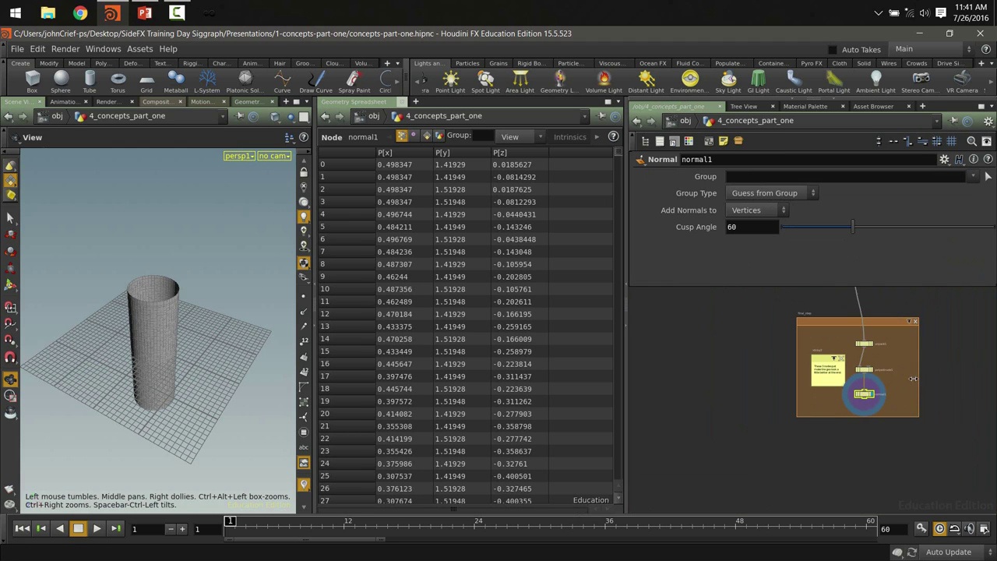
scroll(819, 392, up, 5)
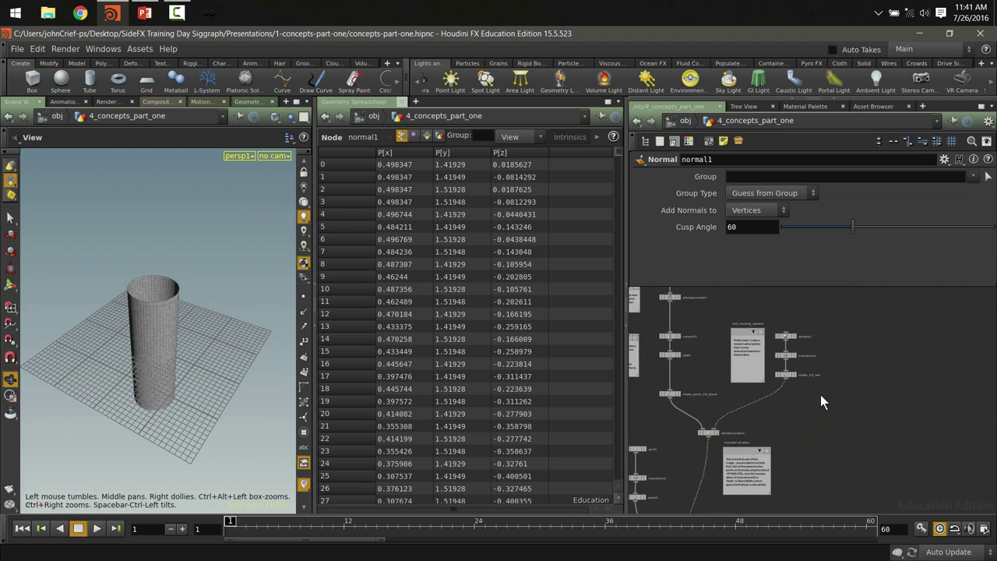
click(737, 350)
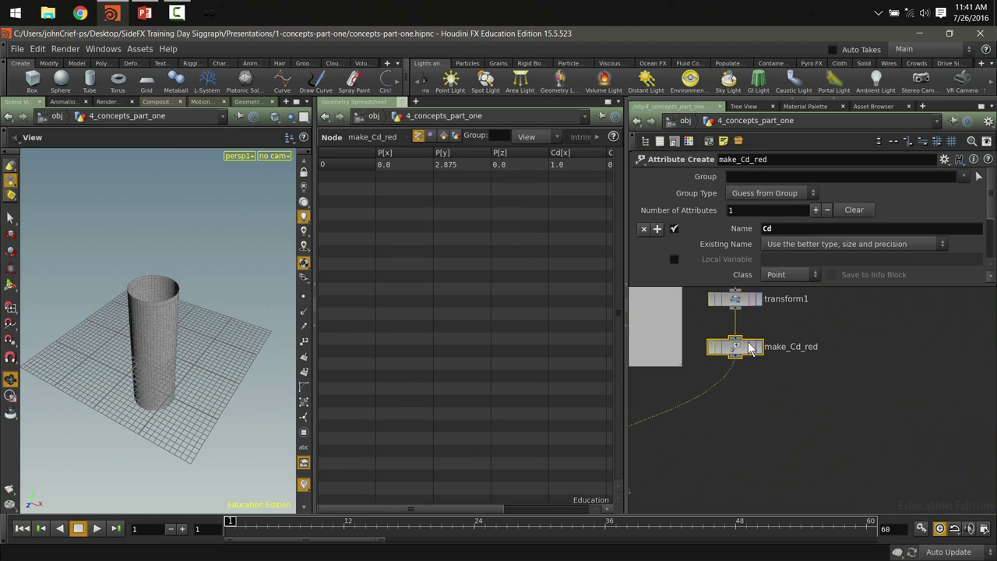
drag(767, 287, 774, 411)
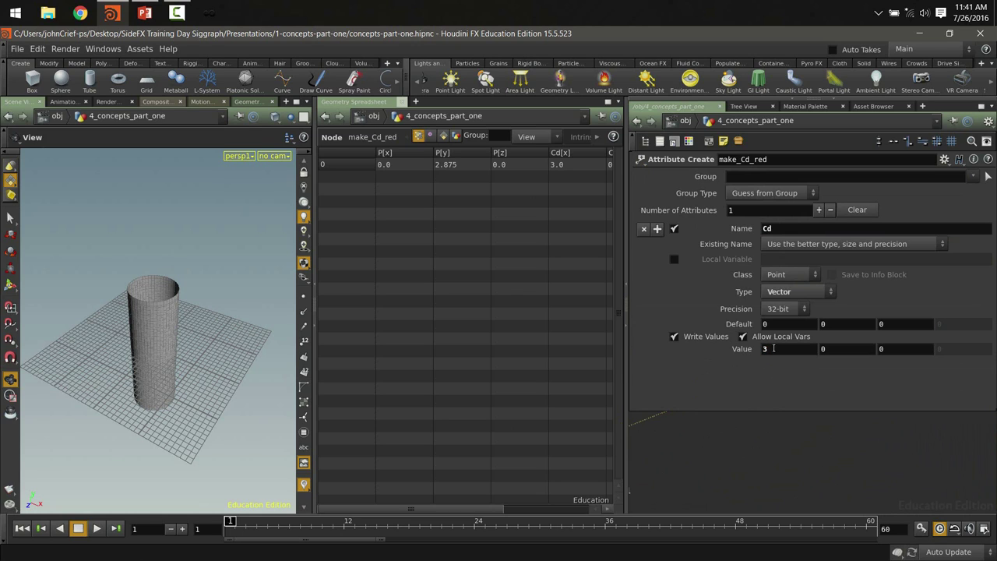
drag(771, 411, 761, 306)
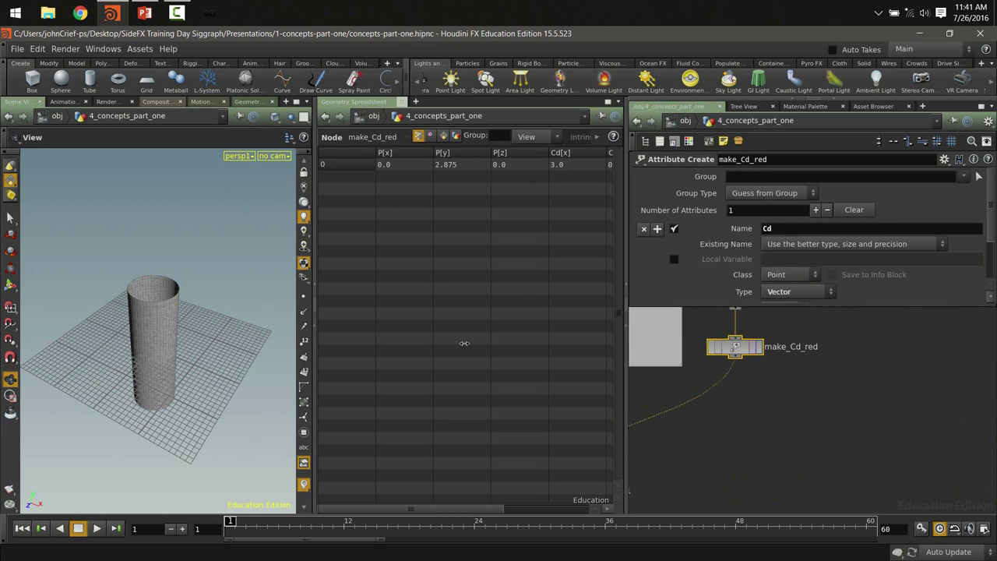
Display and select attribtransfer1 to show the Cd values on the tube points
middle_drag(701, 507, 748, 339)
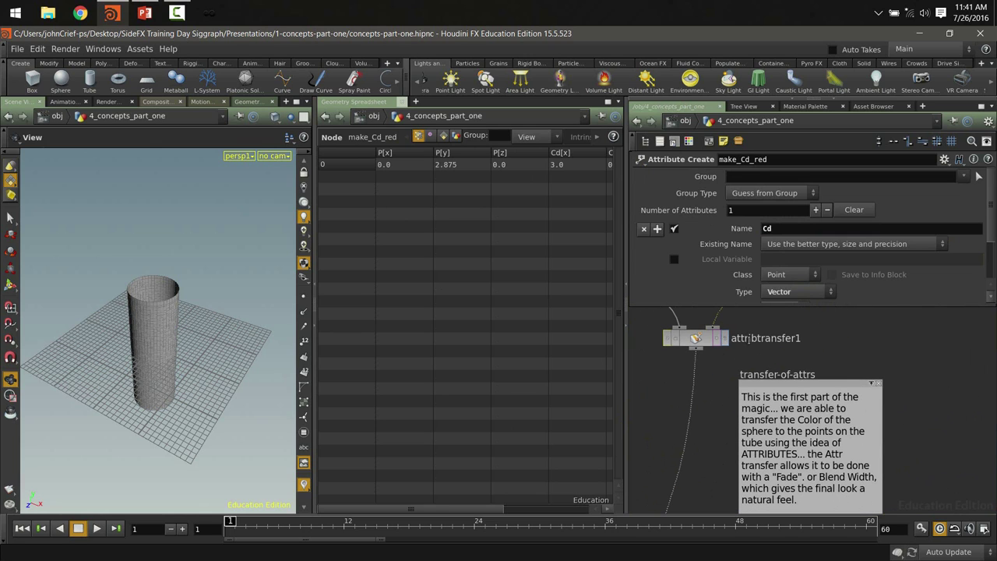
click(724, 338)
click(695, 337)
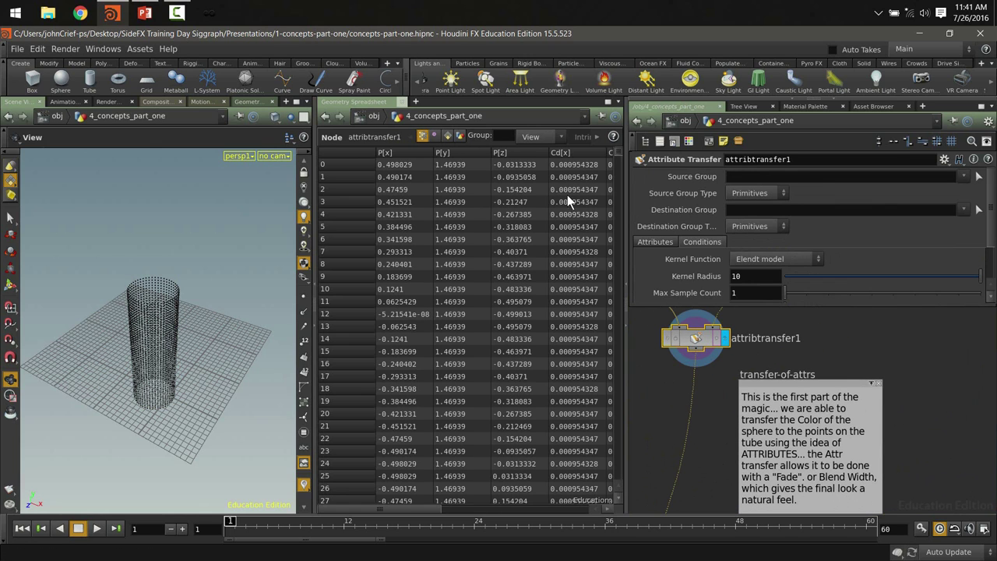
Move the timeline to frame 15 and examine the tube points' Cd values in the spreadsheet, sorting by Cd[z] both ways
drag(376, 509, 442, 509)
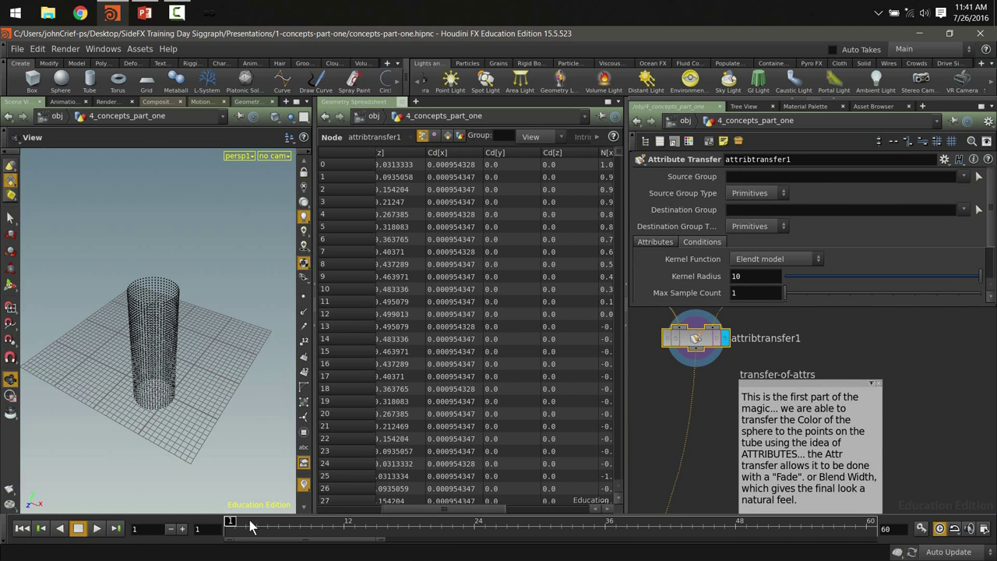
drag(232, 526, 380, 542)
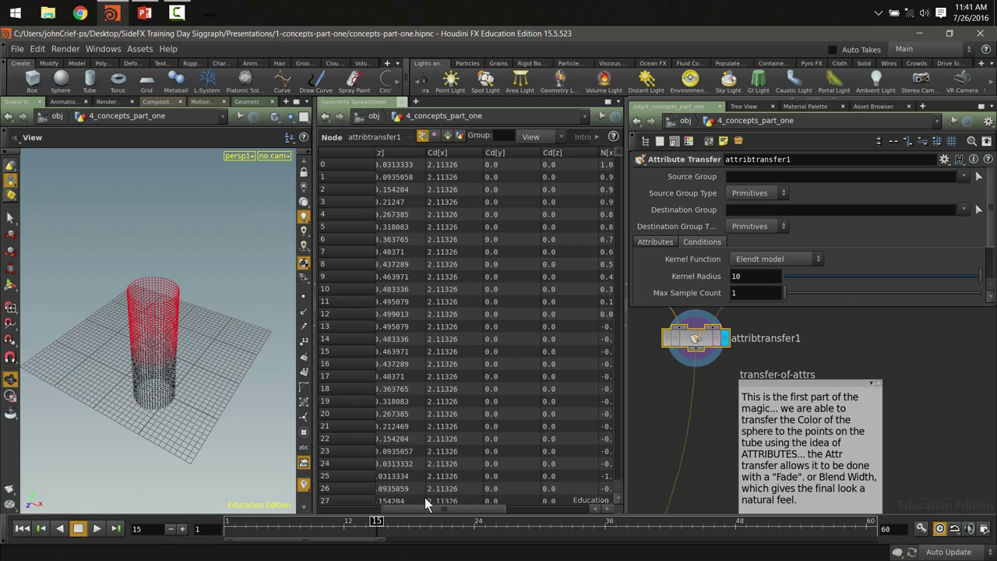
drag(396, 510, 462, 515)
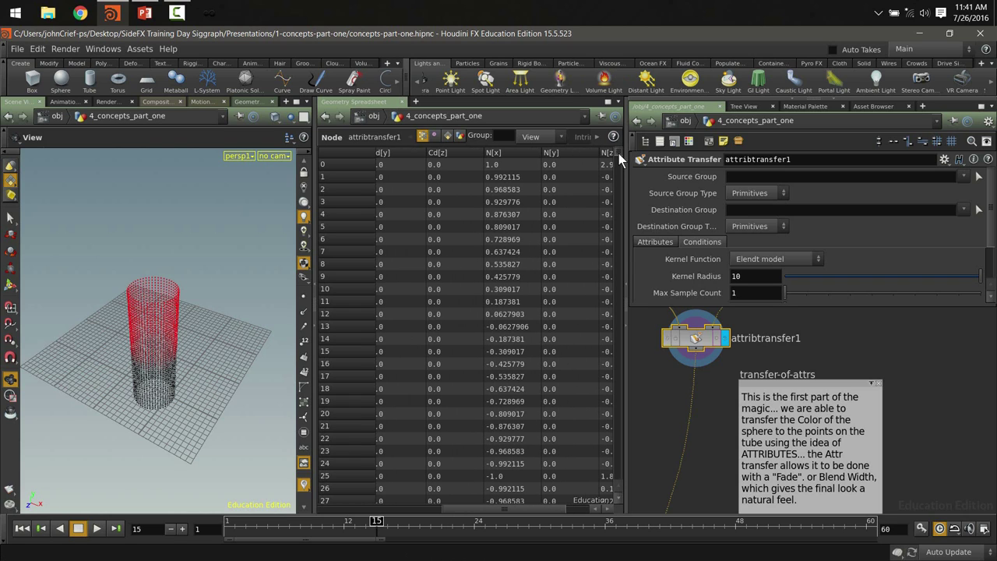
click(454, 153)
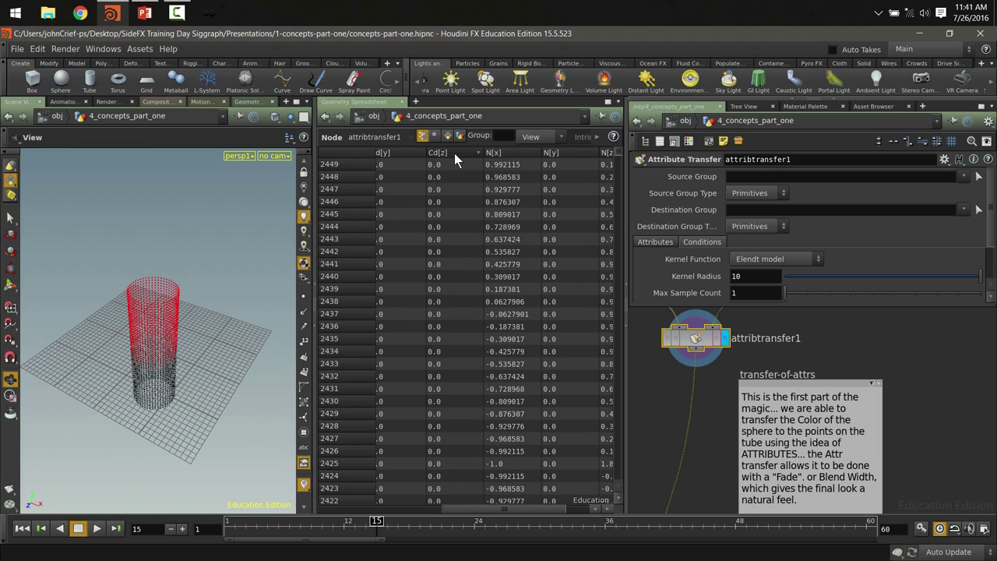
click(466, 151)
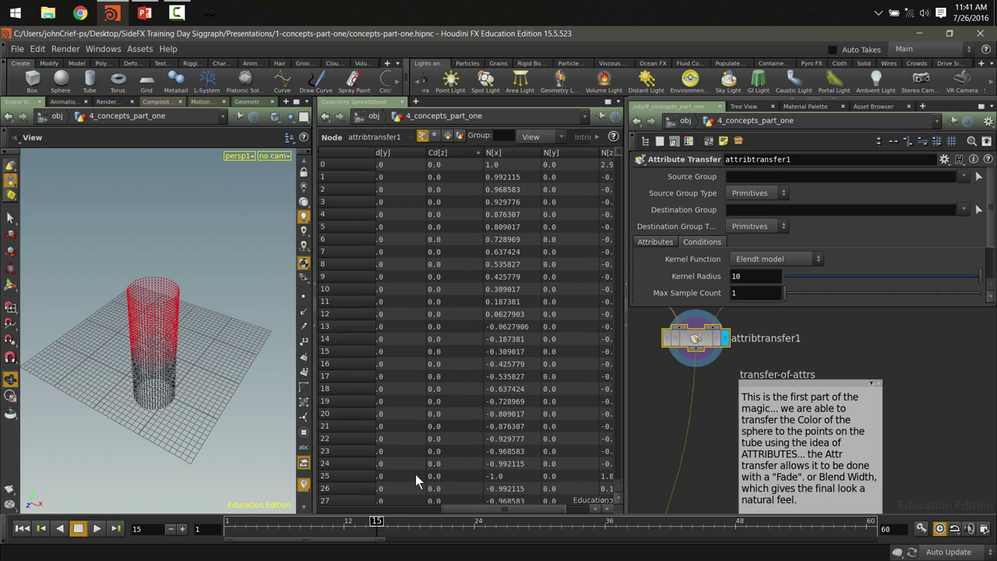
drag(448, 507, 385, 507)
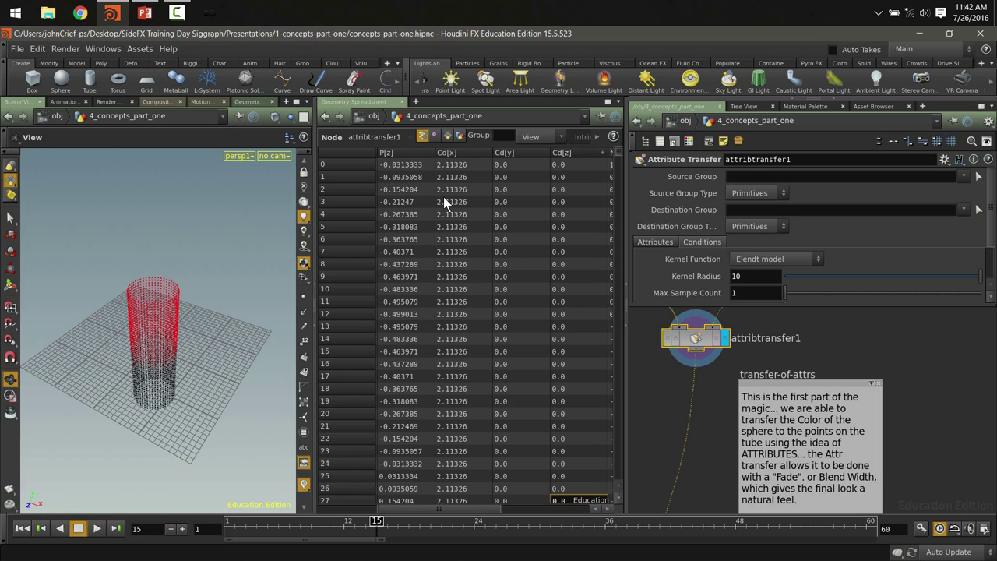
Set the first component of make_Cd_red's Cd value to 5 and select attribtransfer1 to check the transferred values
middle_drag(906, 366, 917, 434)
middle_drag(948, 365, 912, 380)
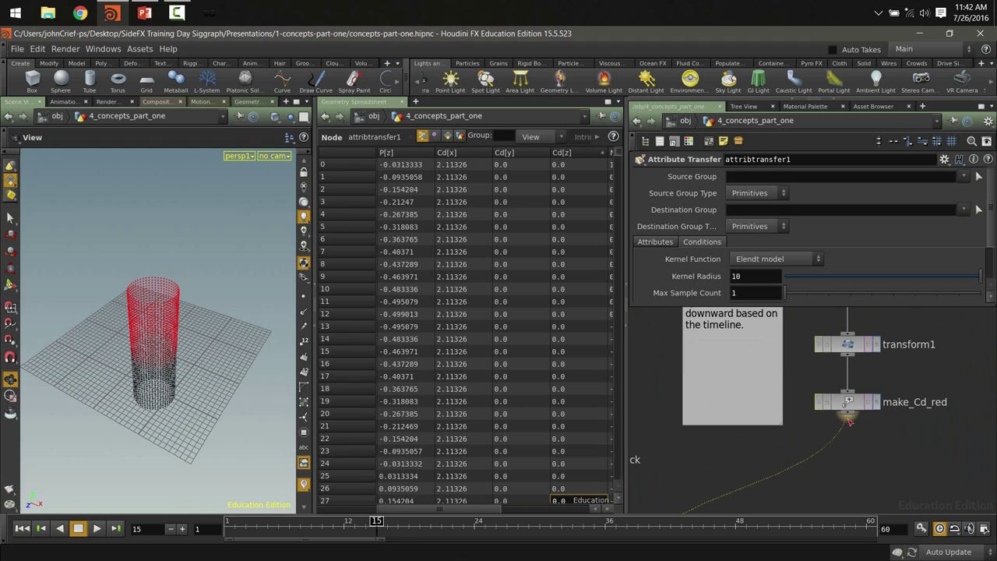
click(849, 400)
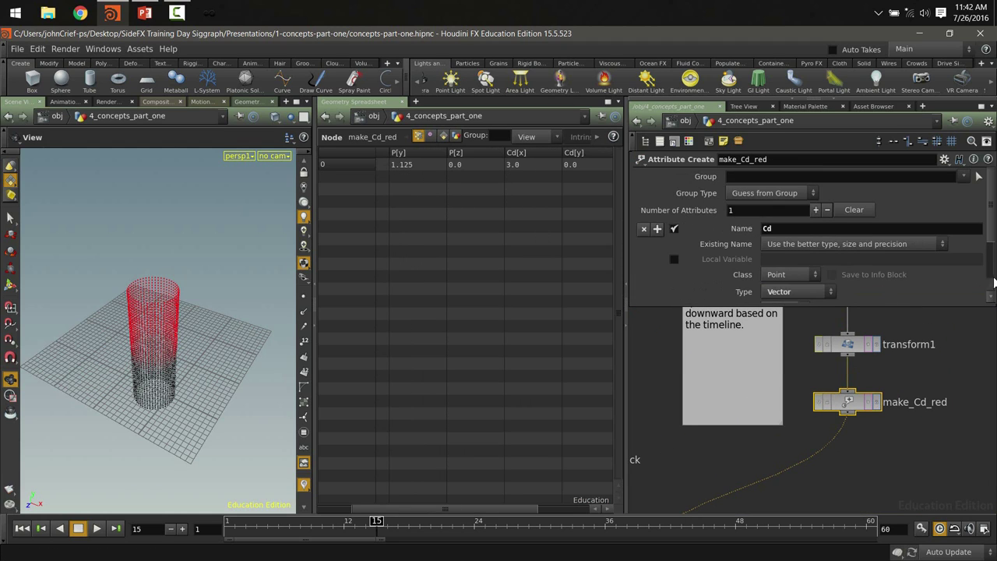
scroll(990, 235, down, 3)
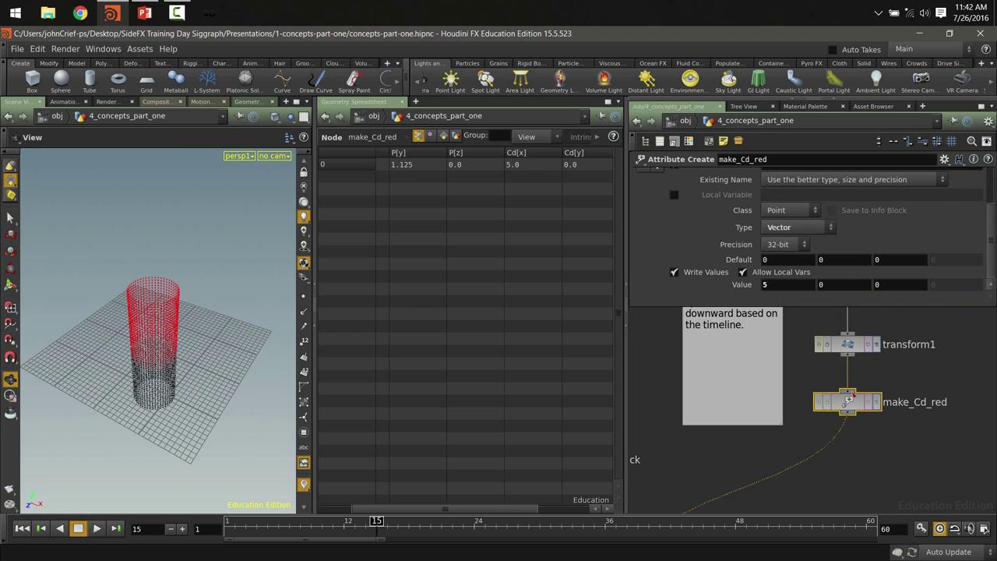
scroll(849, 389, down, 5)
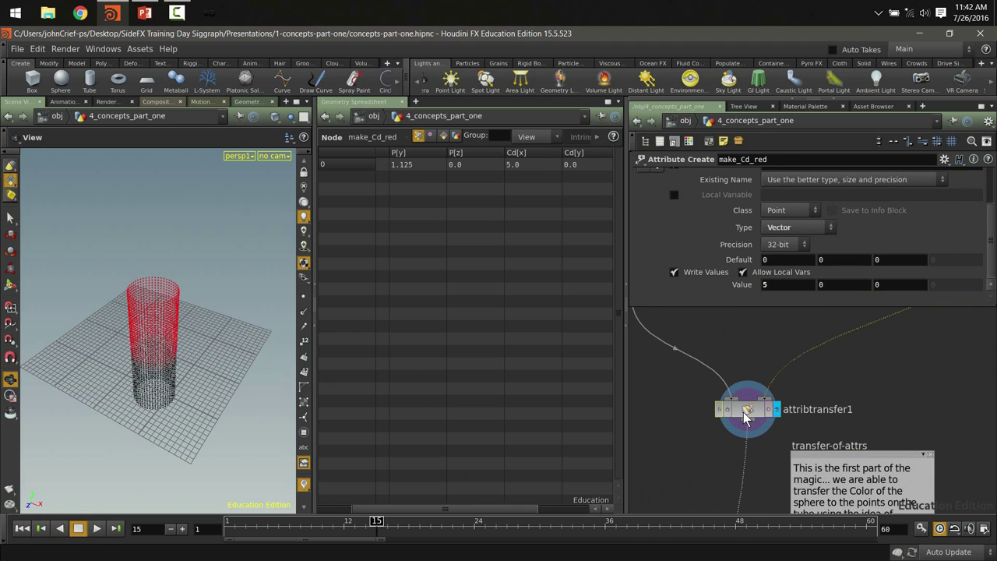
click(745, 414)
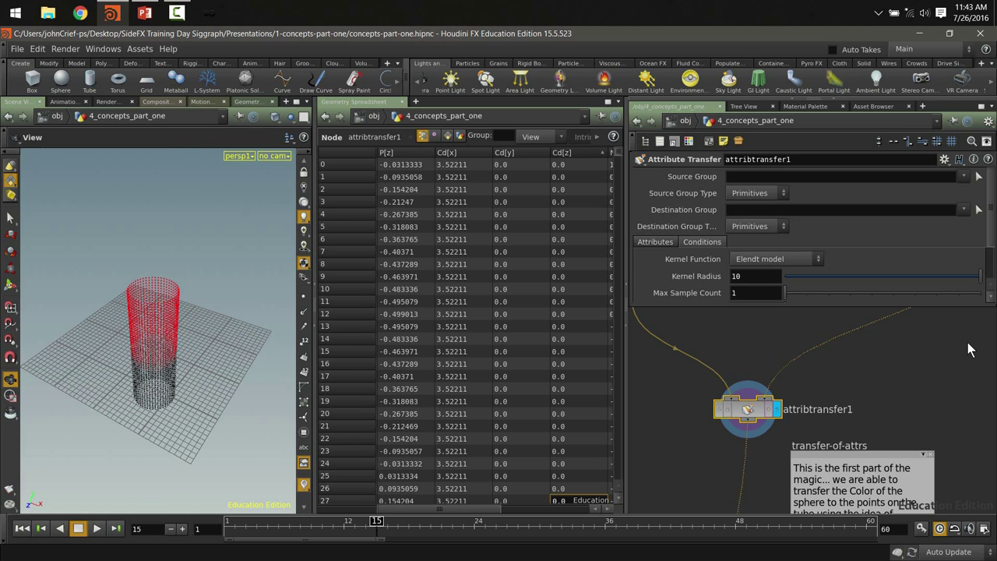
Display and select the normal1 node at the end of the network
key(2)
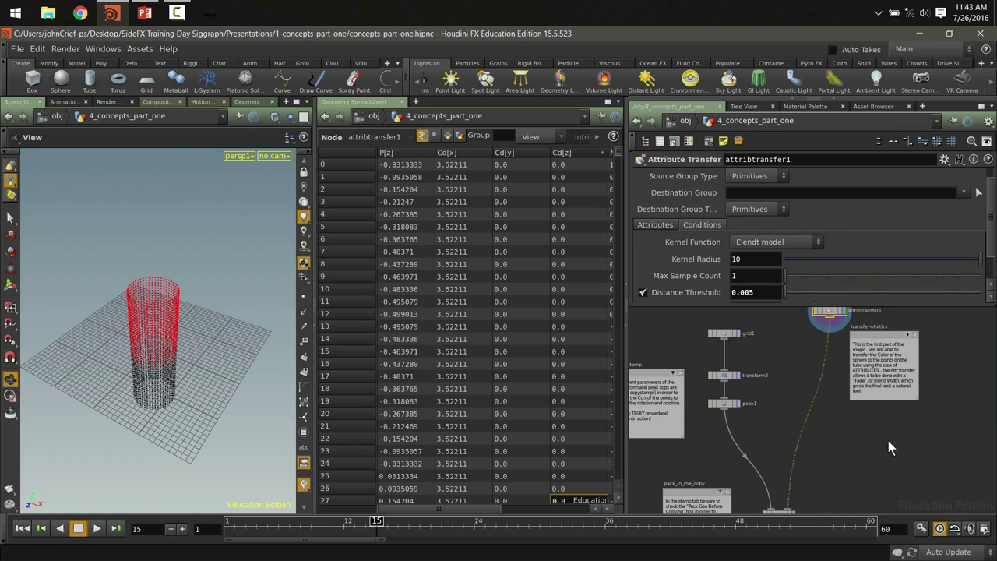
key(3)
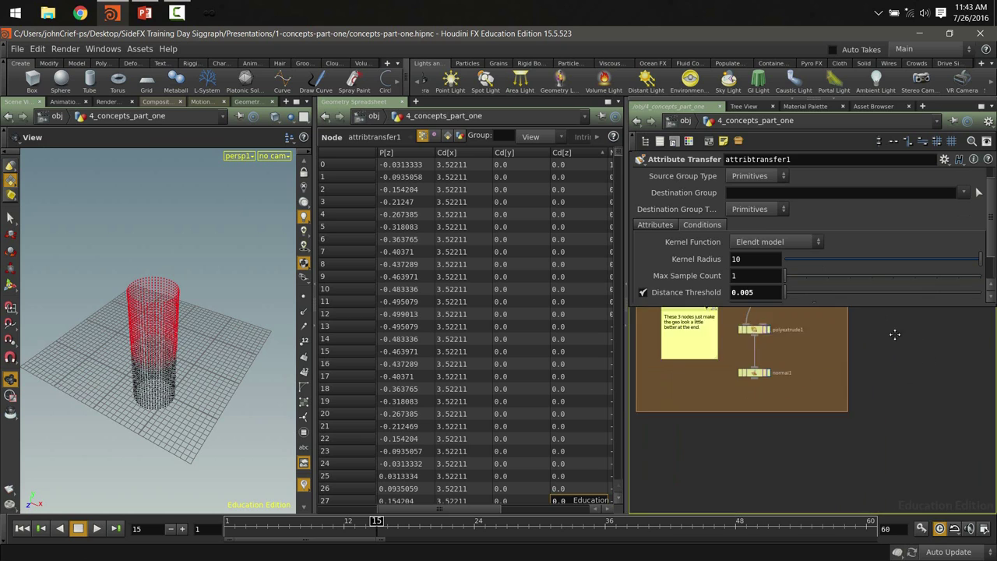
scroll(771, 382, up, 4)
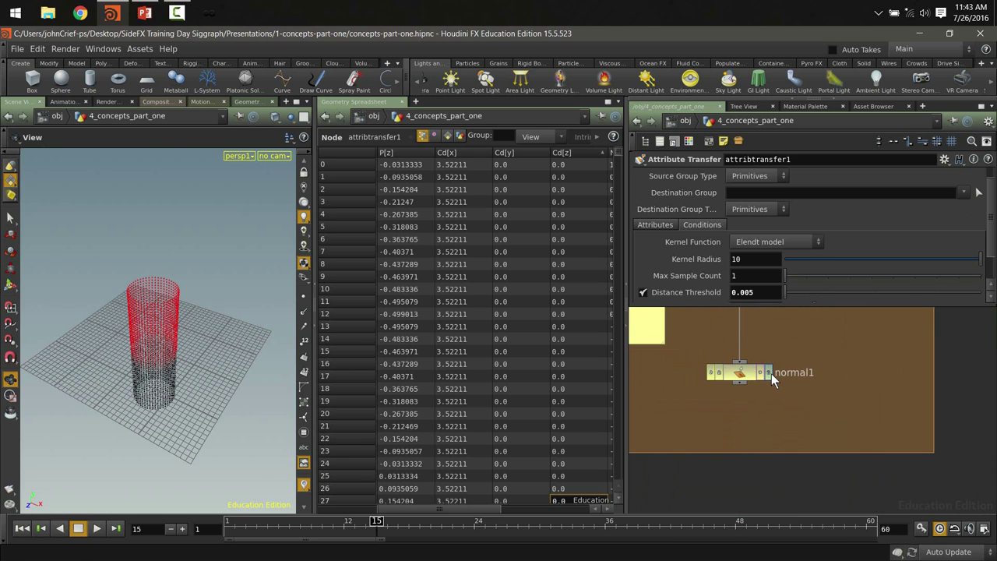
click(768, 373)
click(745, 371)
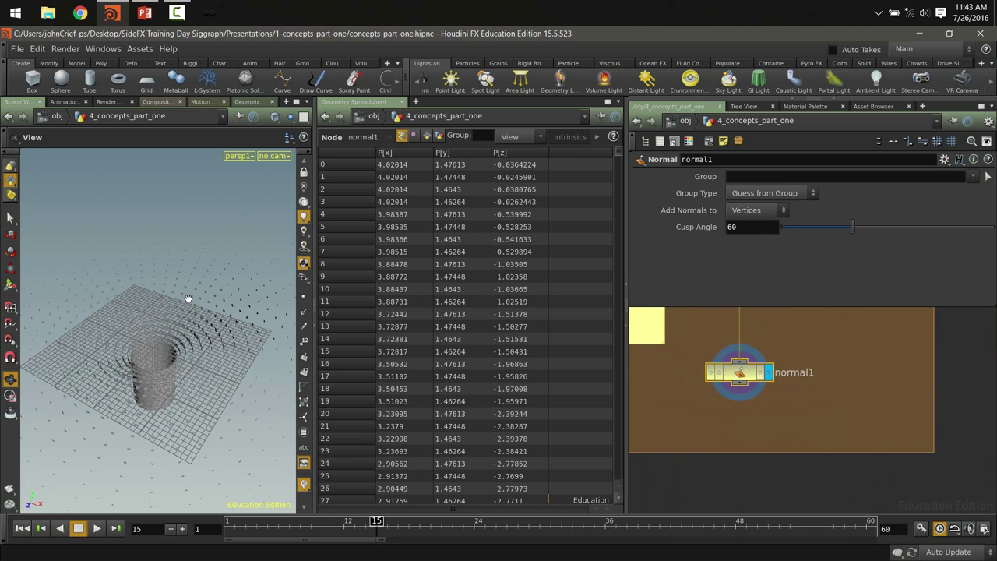
Play the animation from the first frame and examine the moving grid copies from the side and close up
scroll(98, 307, down, 5)
drag(140, 330, 138, 269)
scroll(218, 277, up, 4)
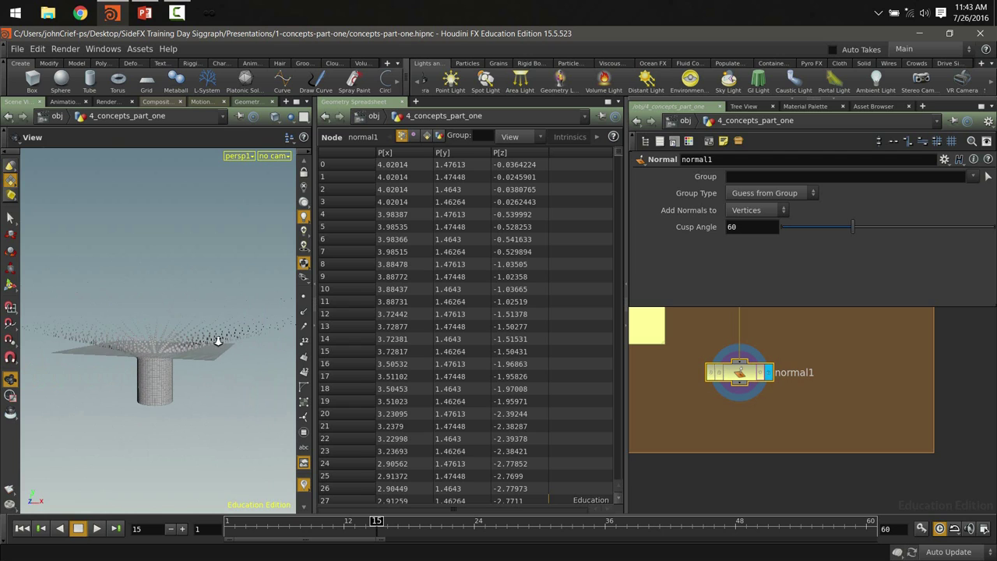
click(21, 528)
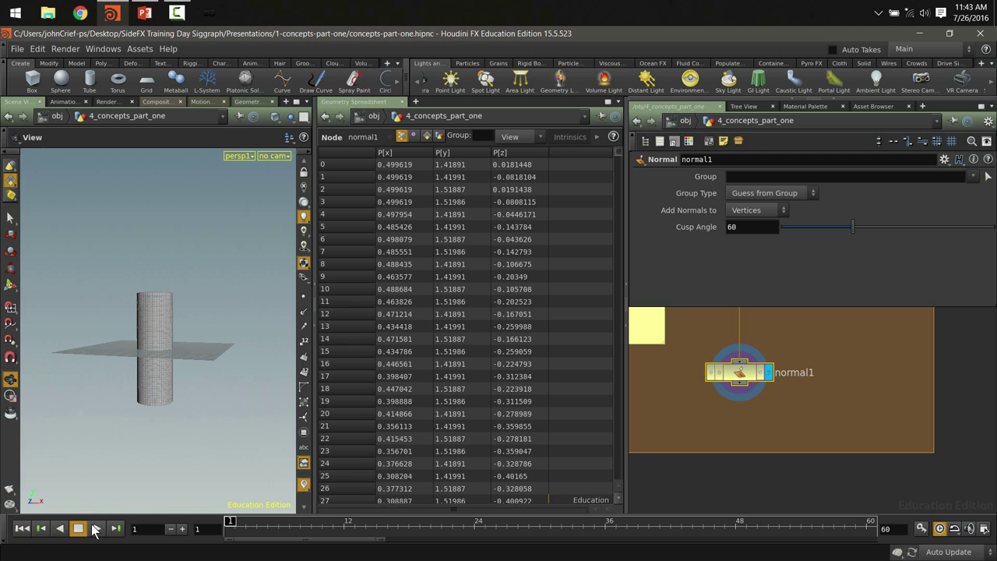
click(97, 528)
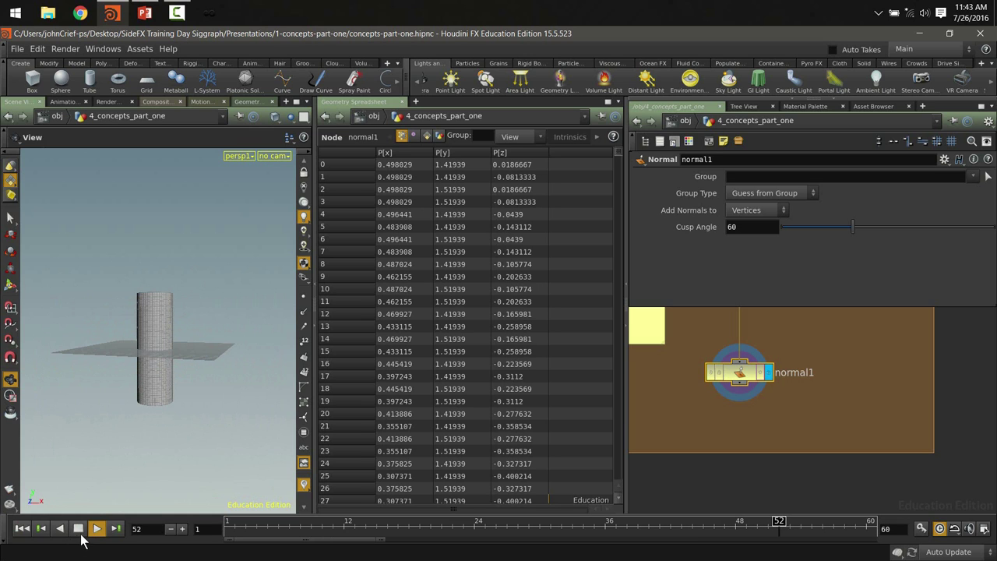
click(78, 528)
scroll(169, 304, up, 10)
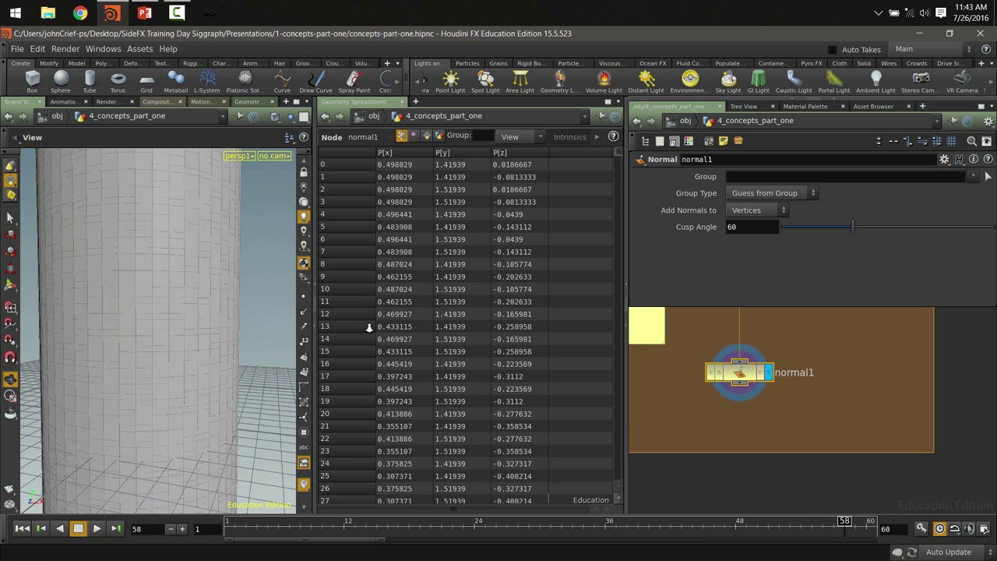
click(97, 528)
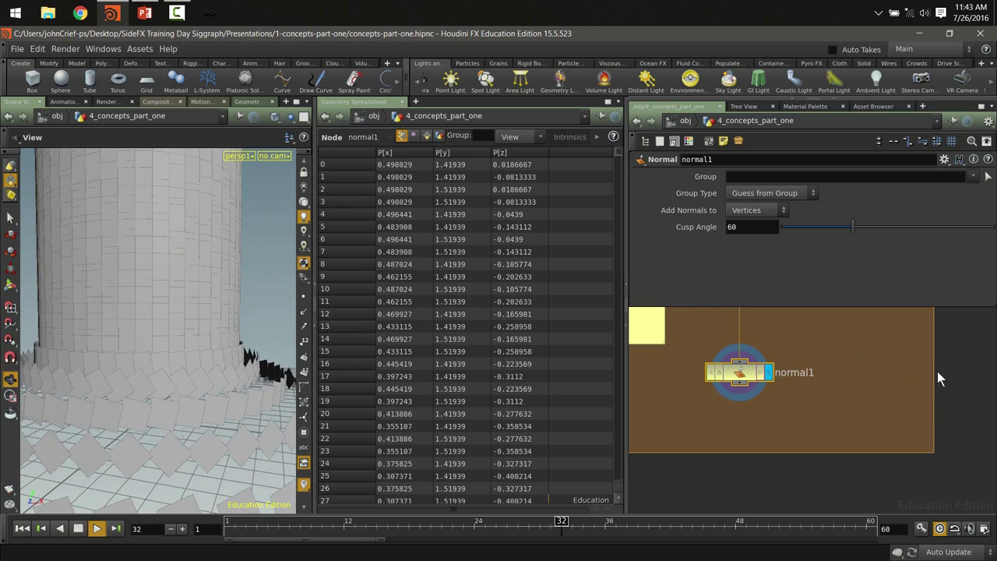
With the animation playing, set the first component of make_Cd_red's Cd value to 1
scroll(880, 419, down, 3)
middle_drag(851, 463, 845, 379)
middle_drag(816, 444, 860, 378)
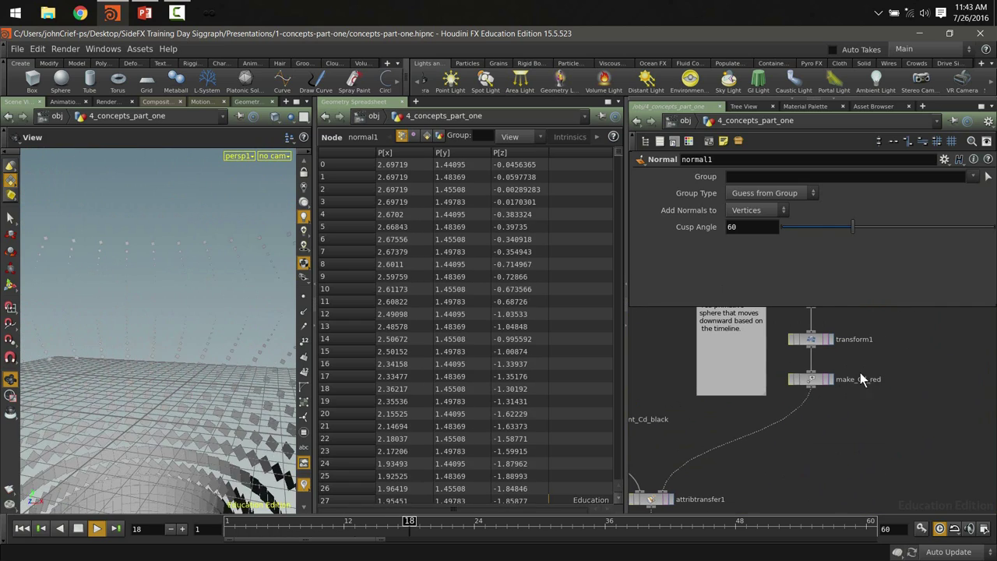
click(811, 381)
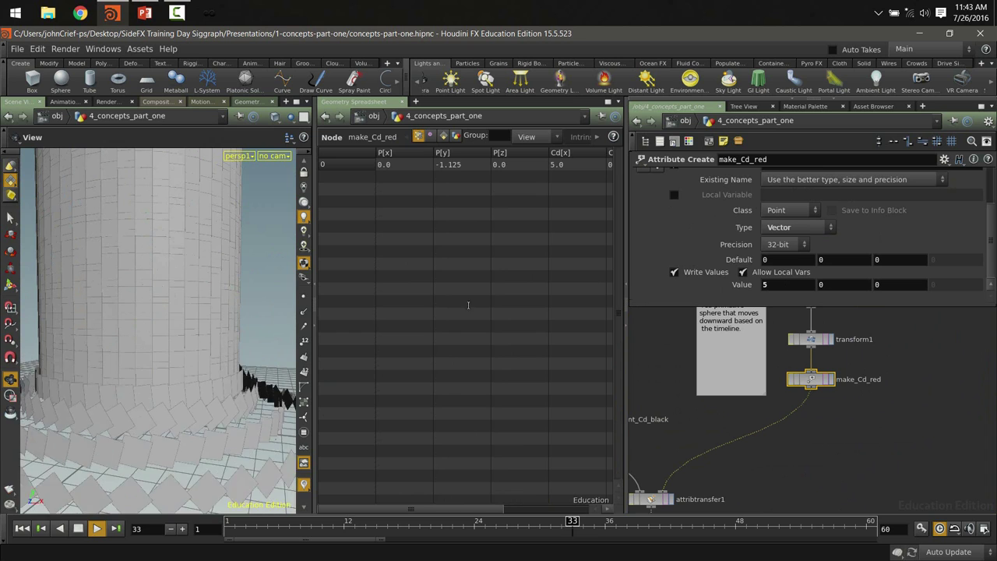
scroll(86, 285, down, 5)
drag(133, 327, 229, 318)
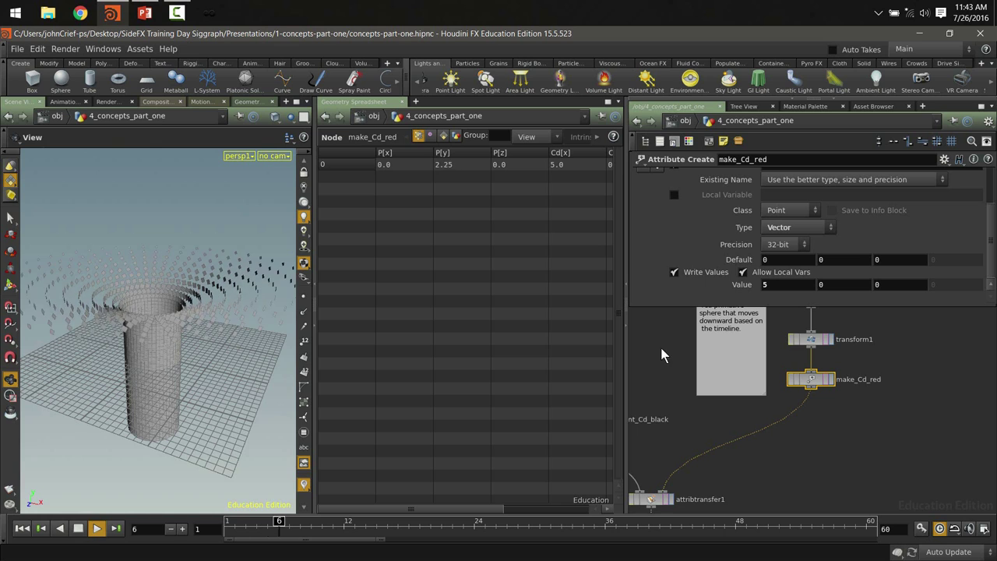
double_click(773, 284)
text(1)
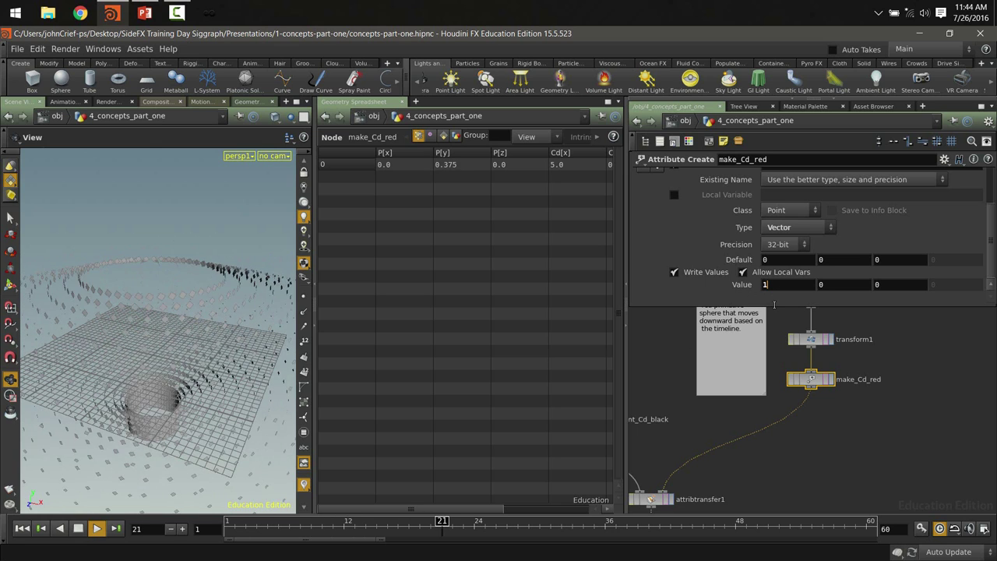
key(Return)
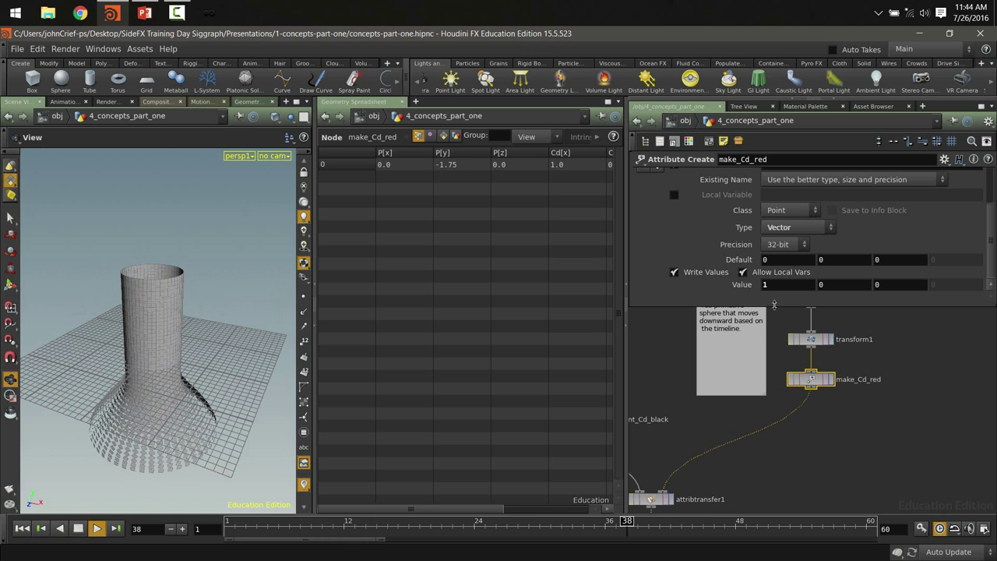
Deselect make_Cd_red, stop playback and return to the first frame
click(925, 359)
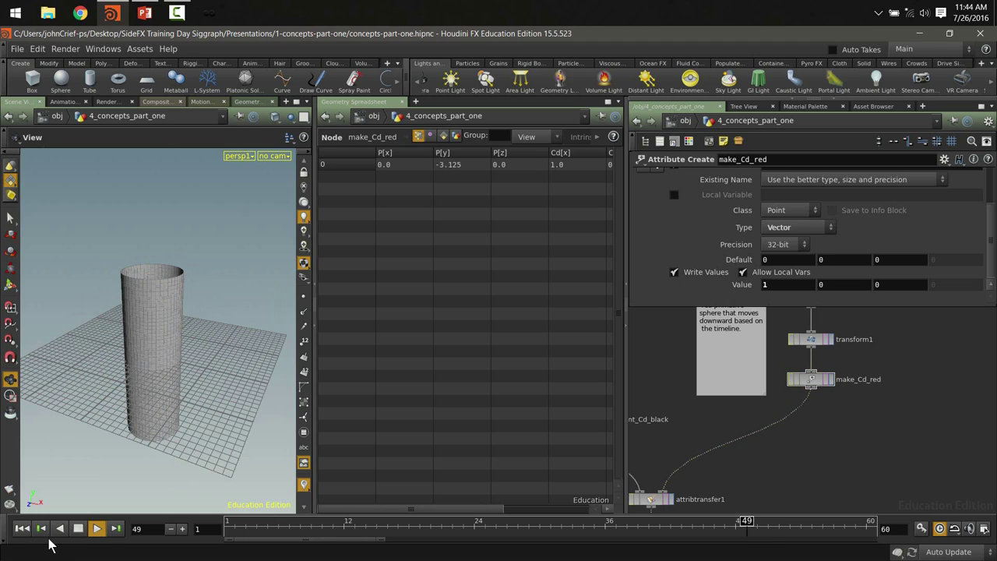
click(78, 529)
click(21, 528)
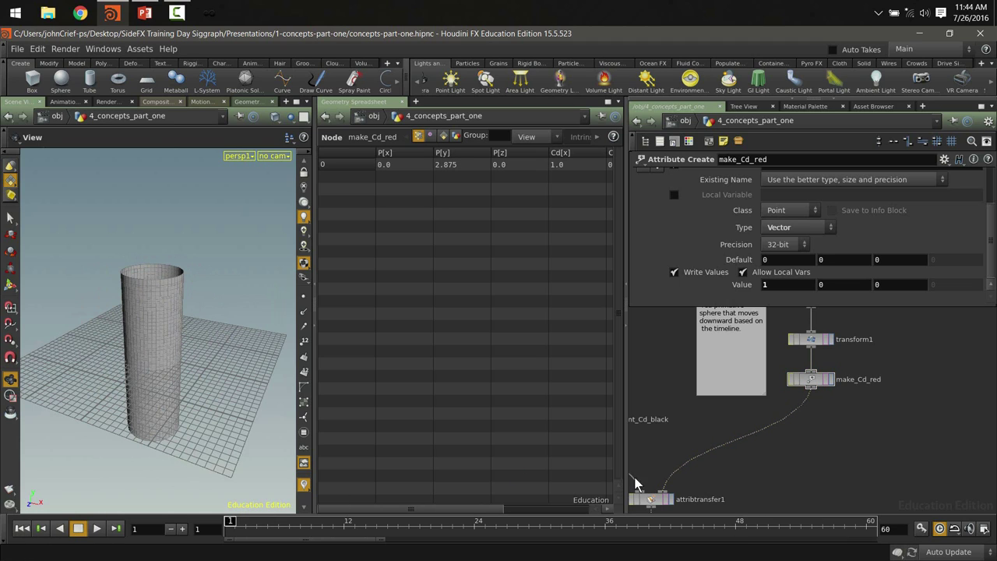
Select transform1 below sphere1 and display it to show only the moving sphere
middle_drag(934, 332, 859, 395)
scroll(859, 394, up, 1)
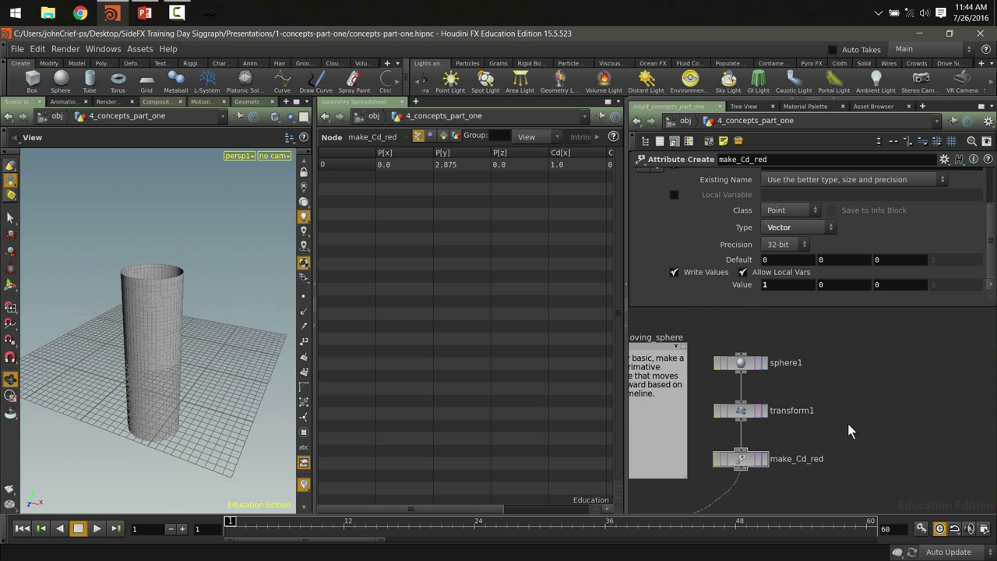
middle_drag(838, 442, 870, 419)
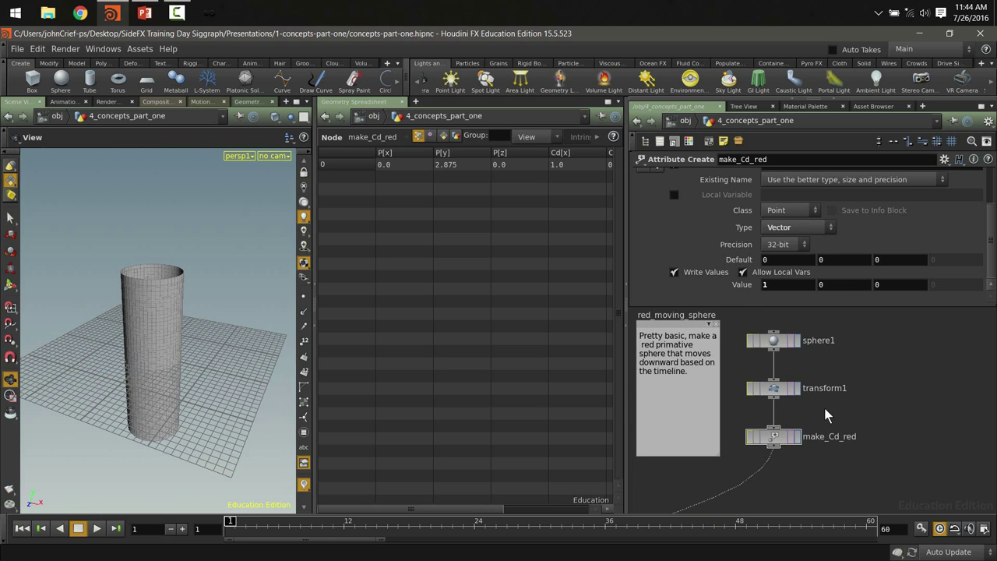
middle_drag(915, 374, 904, 398)
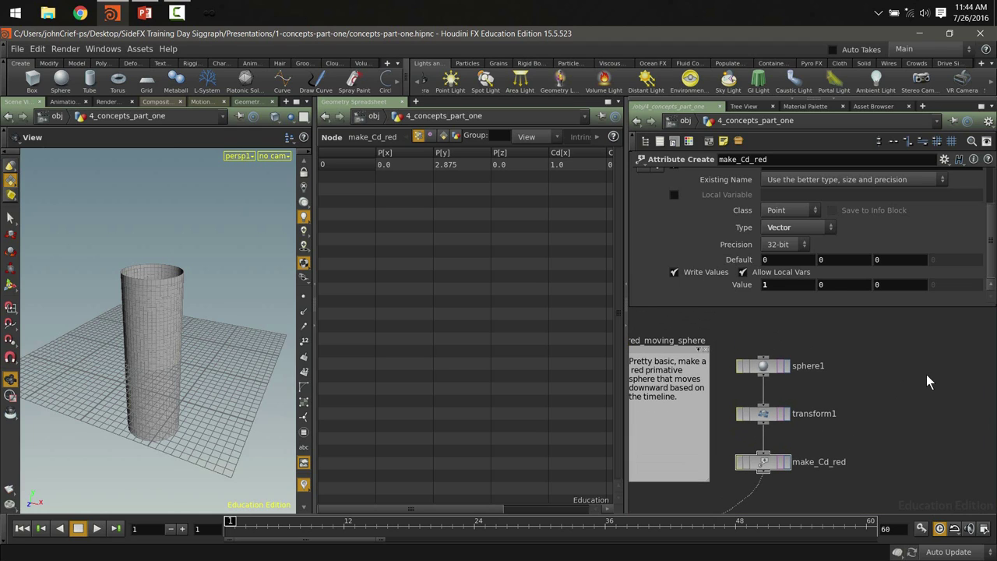
click(763, 420)
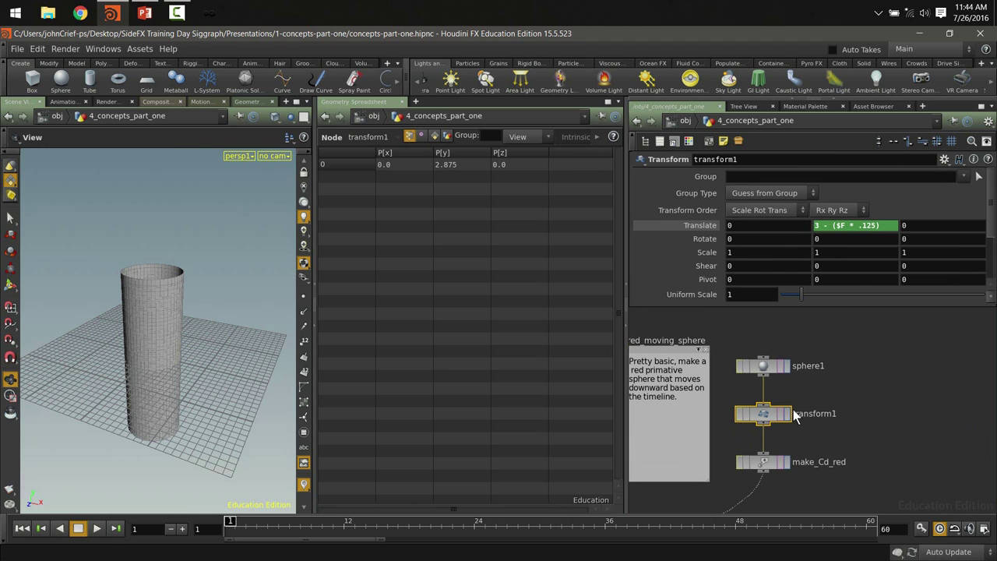
click(787, 414)
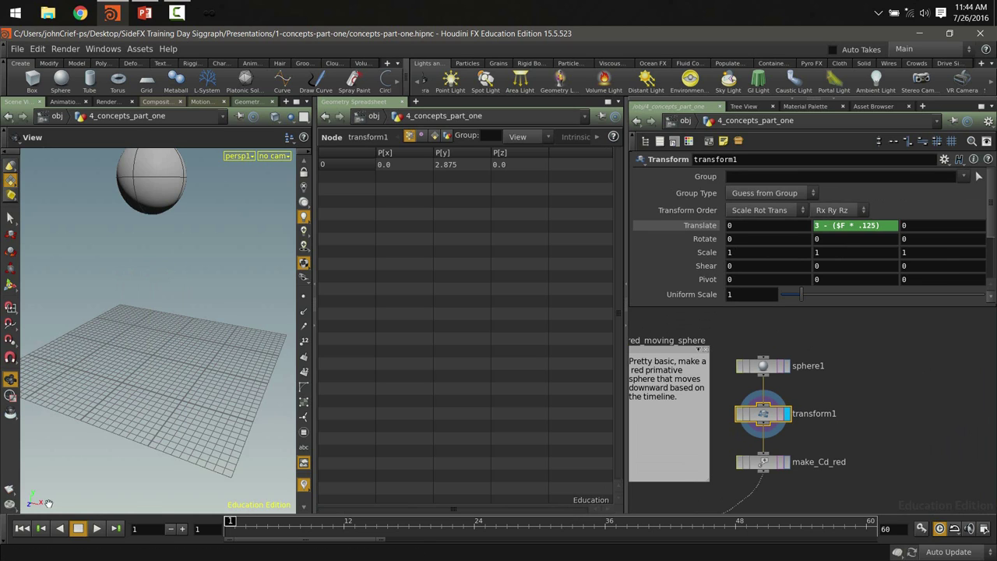
Play the sphere's animation, examine $F in transform1's Translate Y expression 3 - ($F * .125), and stop playback
click(97, 529)
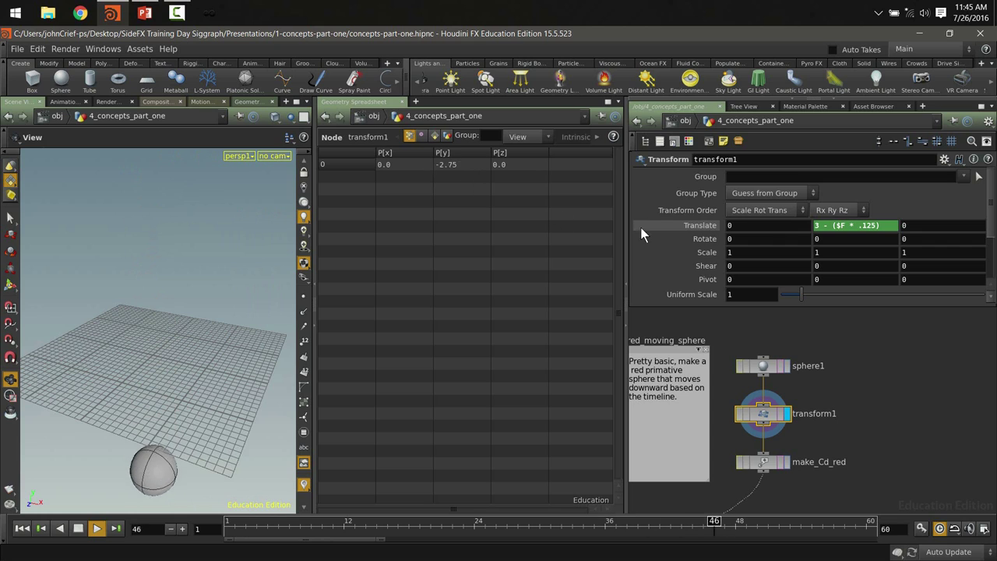
click(837, 225)
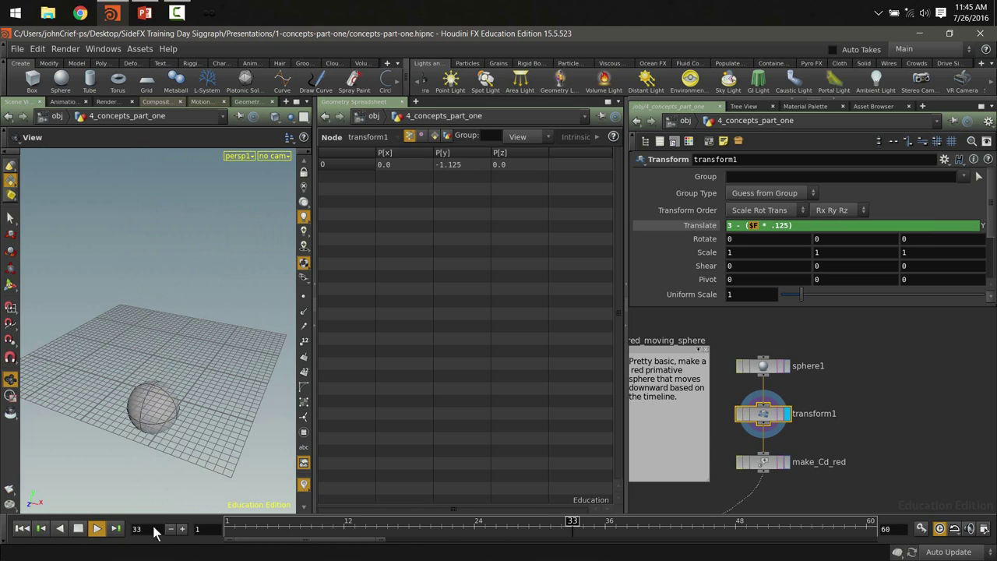
click(92, 529)
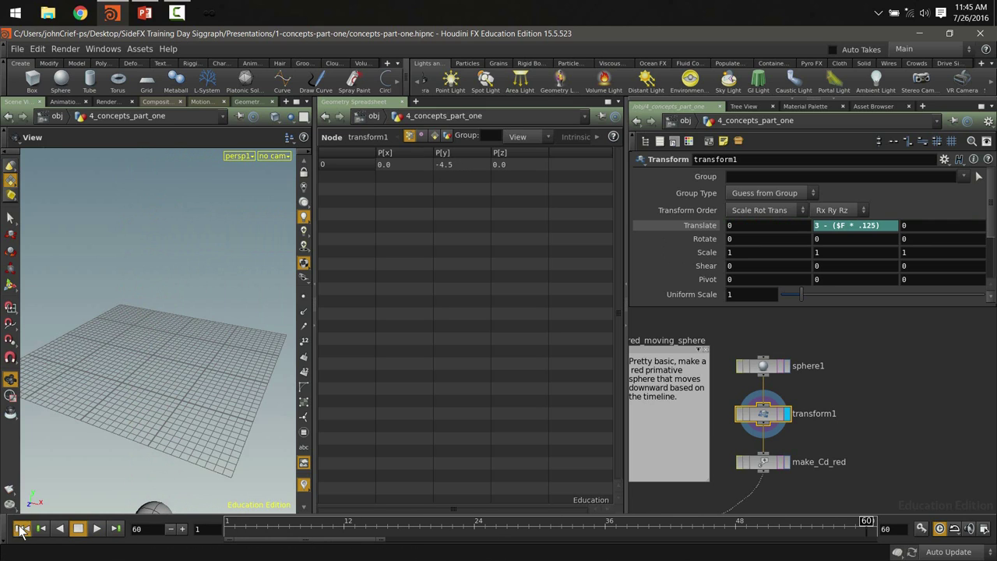
Return to the first frame, and select and display make_Cd_red
click(22, 528)
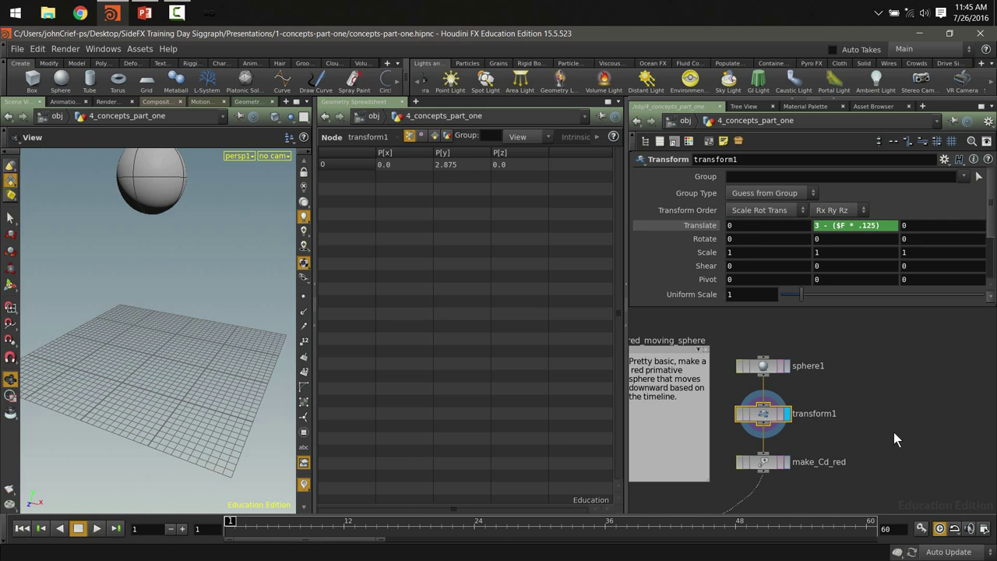
middle_drag(793, 451, 799, 405)
click(791, 417)
click(760, 418)
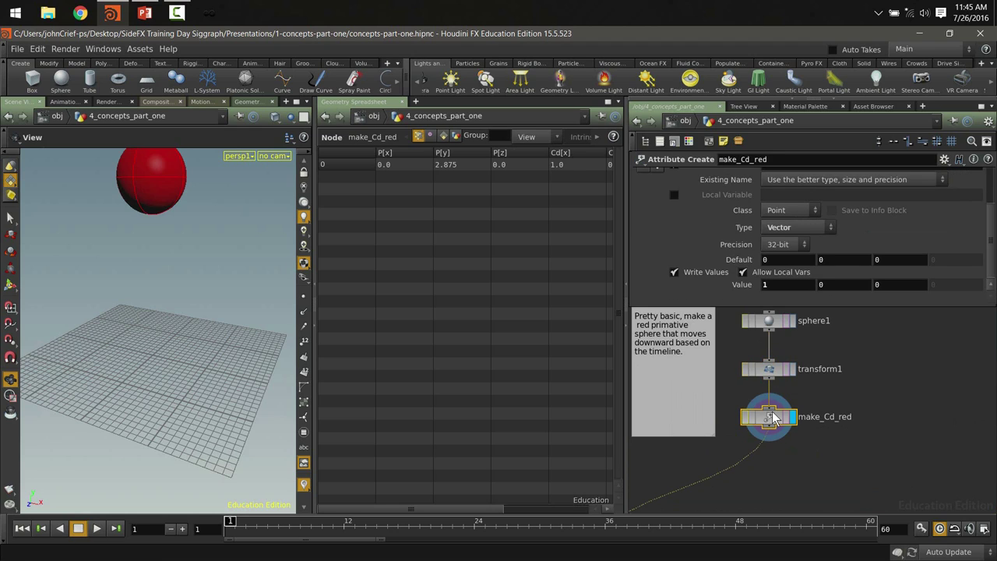
Replace the first component of make_Cd_red's Cd value with the expression 0 + ($F /5)
double_click(788, 285)
text(0)
key(Return)
click(788, 285)
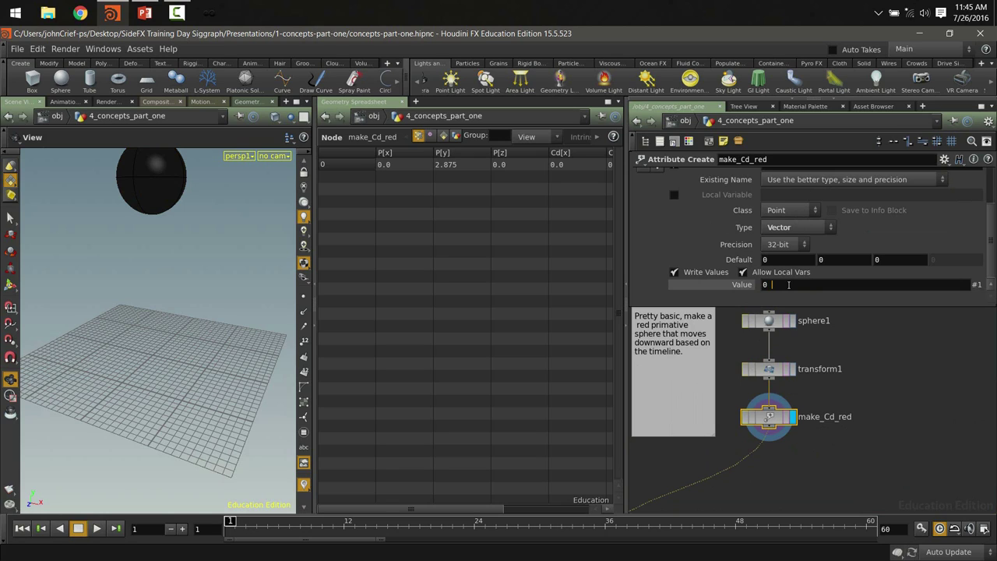
text(+)
key(BackSpace)
text(+ $F)
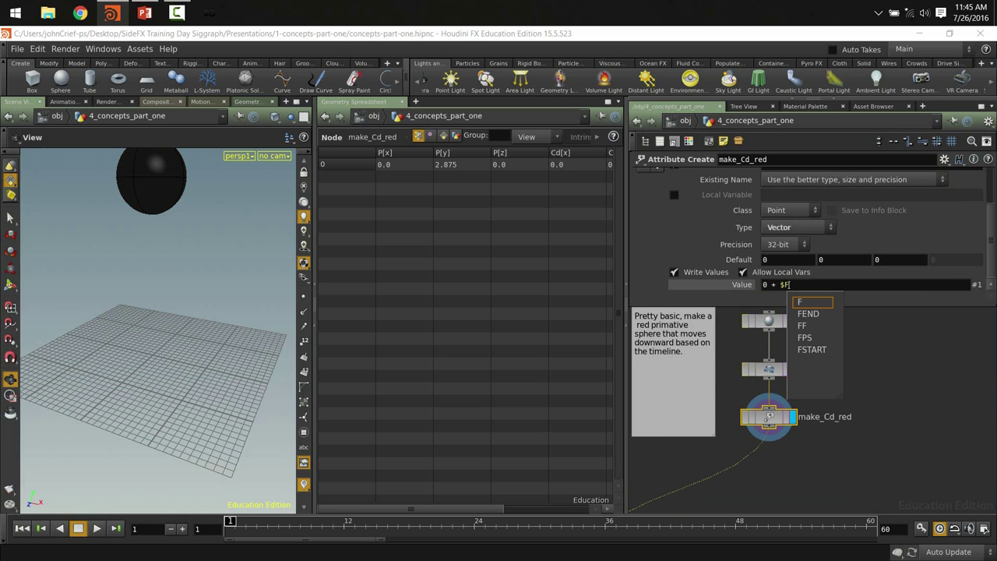
key(Escape)
key(Left)
key(Left)
text(($F )
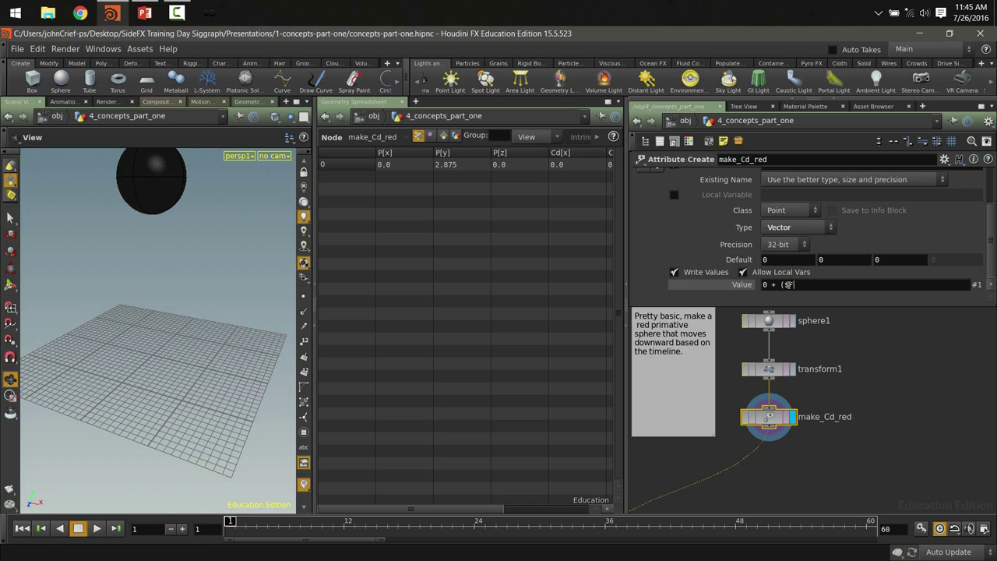
text(/5))
key(Return)
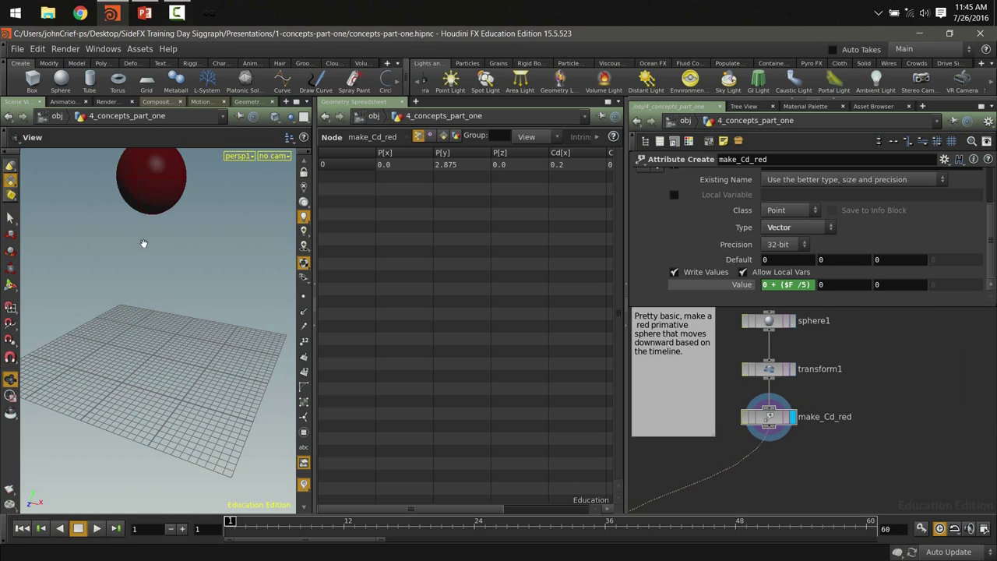
Play the animation, stop and rewind it, and toggle the first Cd component between its expression and evaluated value
click(97, 528)
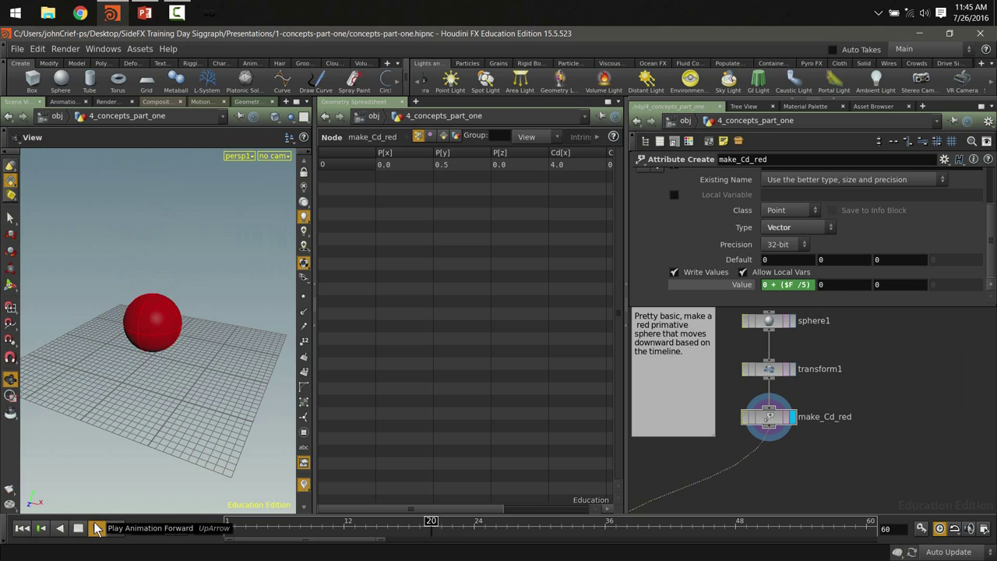
click(78, 530)
click(22, 529)
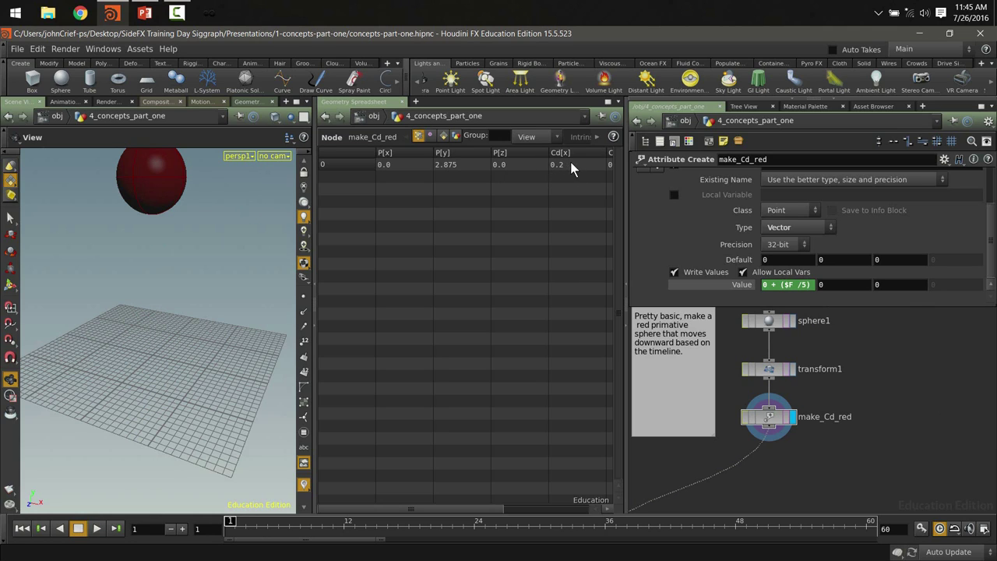
click(748, 286)
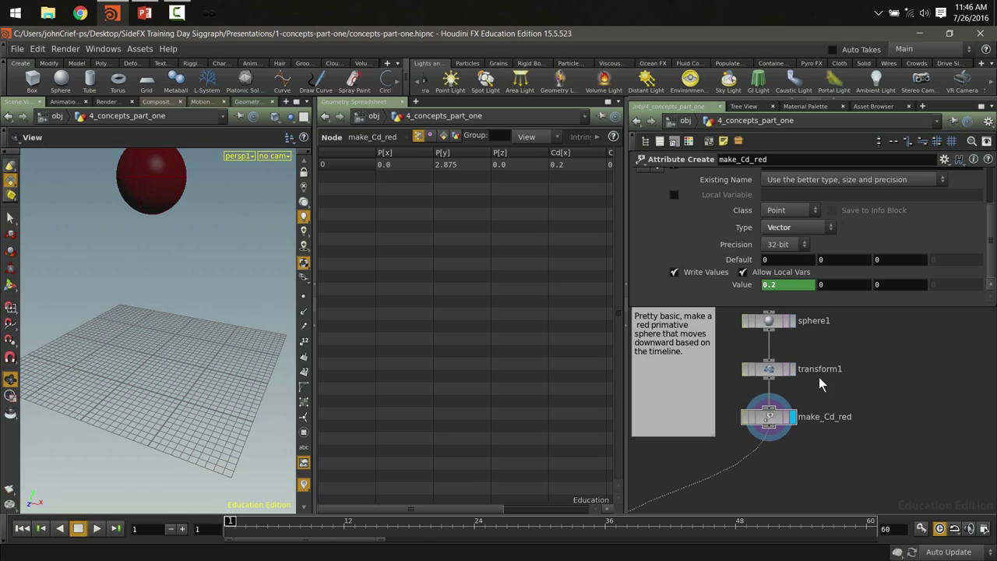
click(751, 285)
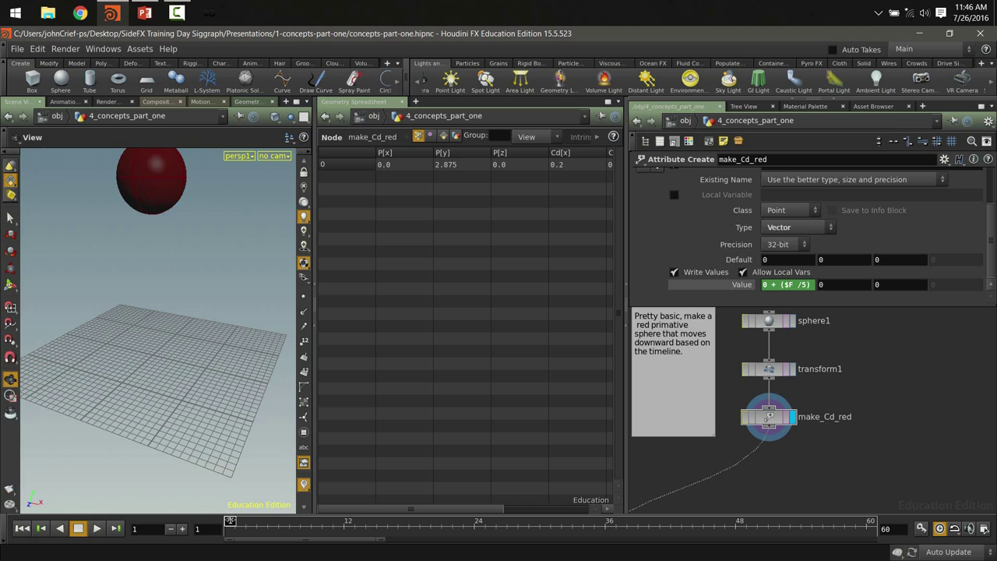
At frame 5, delete the expression channel from the first Cd component and keyframe all three components of the value
drag(233, 520, 267, 523)
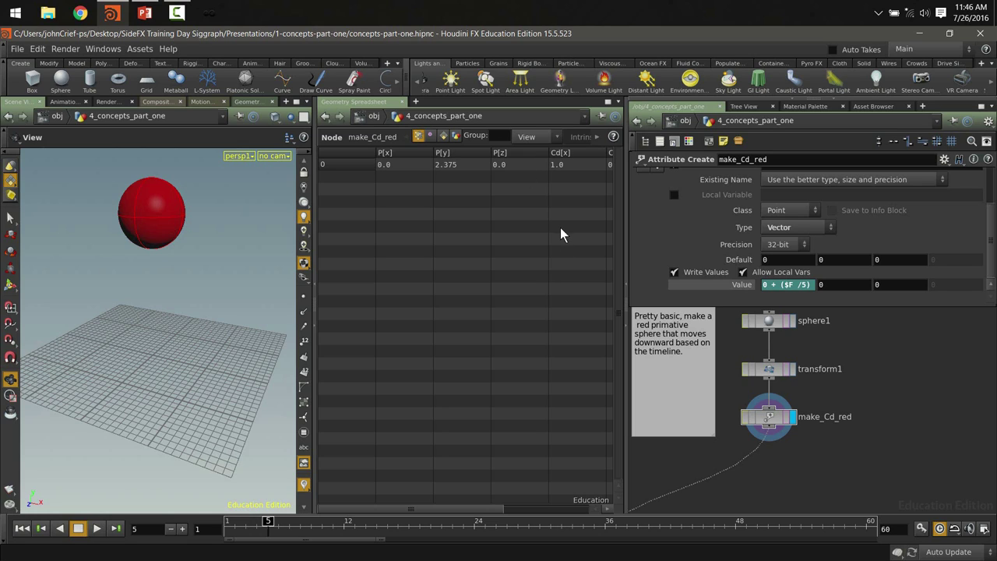
click(789, 285)
right_click(789, 285)
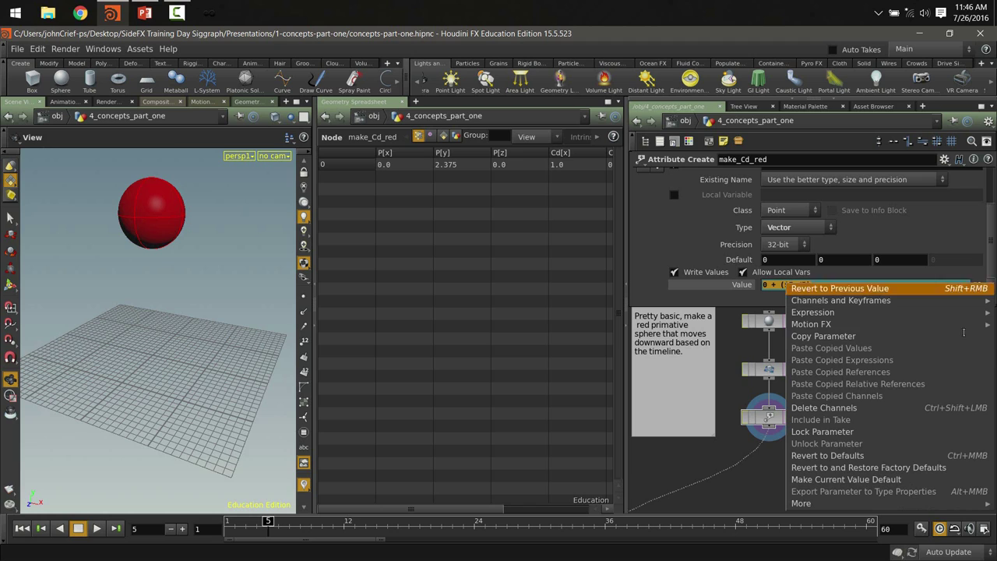
click(870, 407)
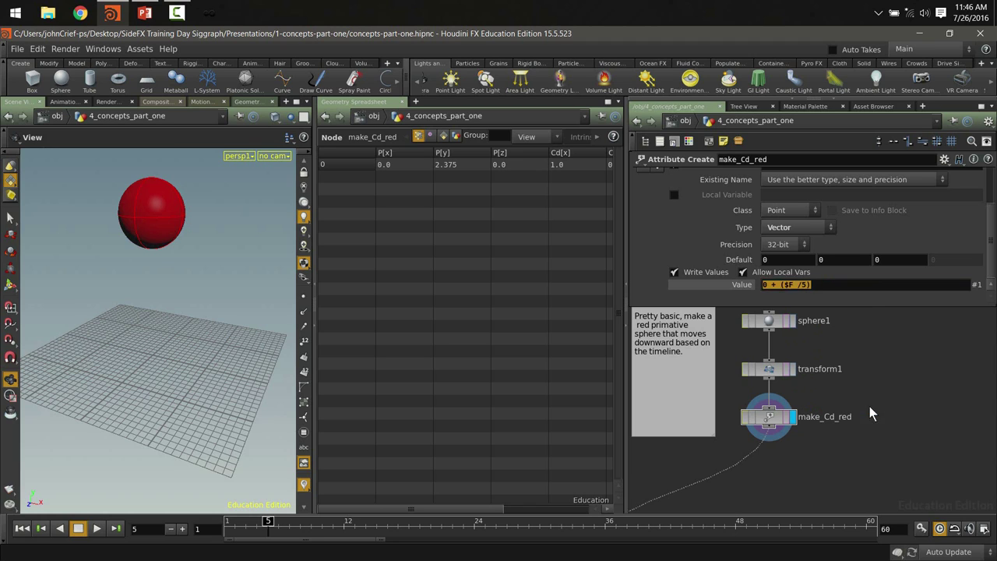
right_click(747, 286)
mouse_move(755, 302)
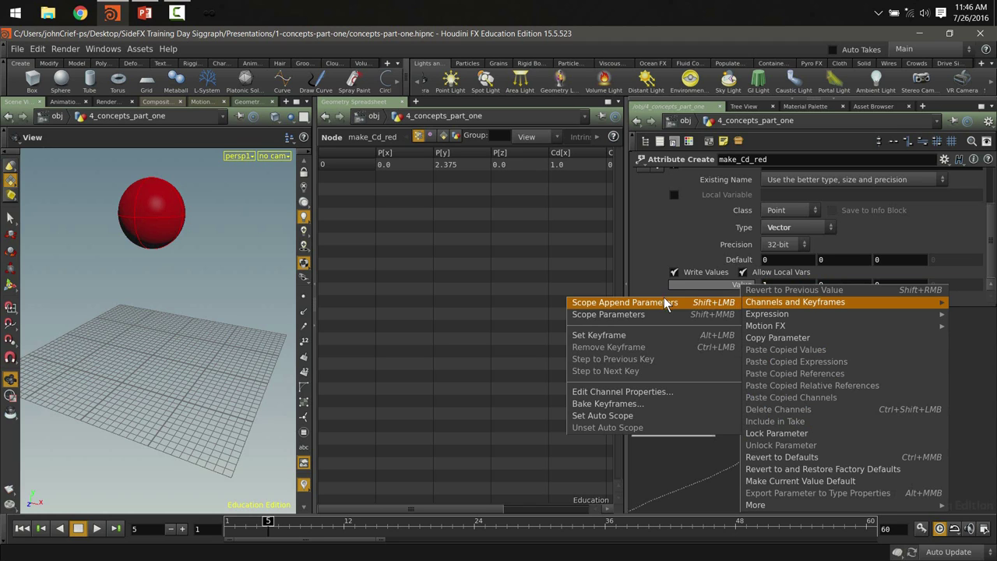
click(634, 330)
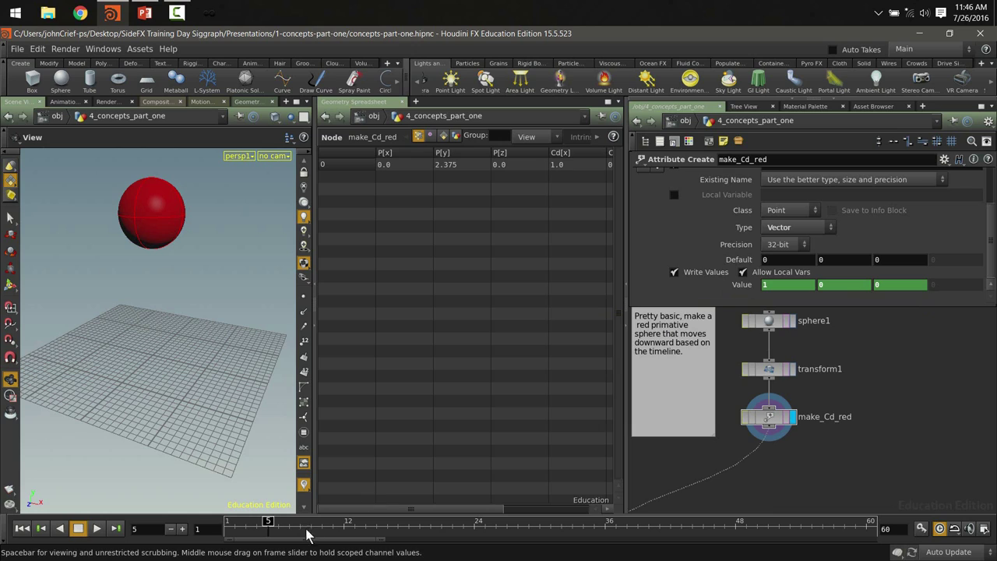
At frame 1, set the first component of make_Cd_red's Cd value to 0 and commit it as a keyframe
drag(266, 522, 230, 521)
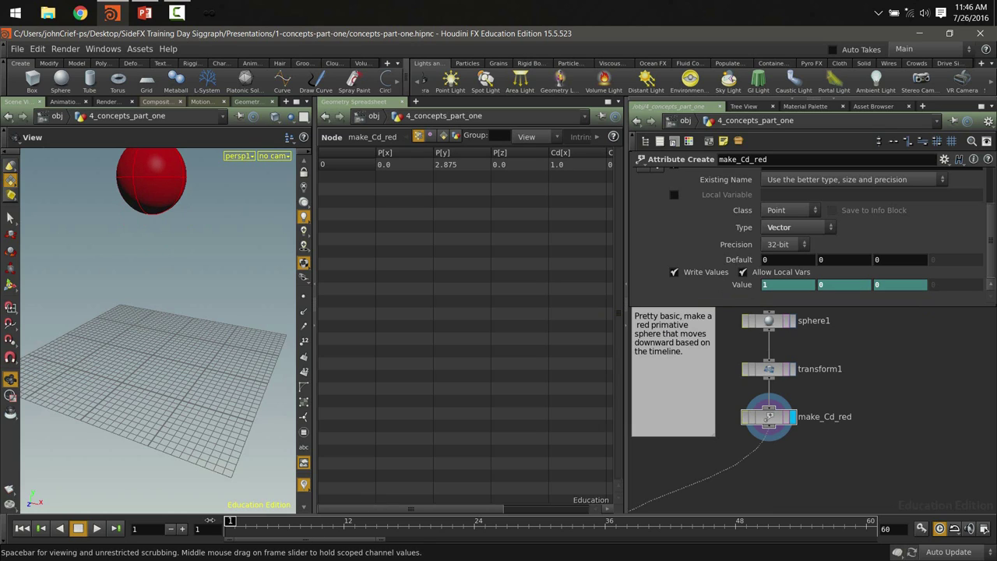
click(778, 284)
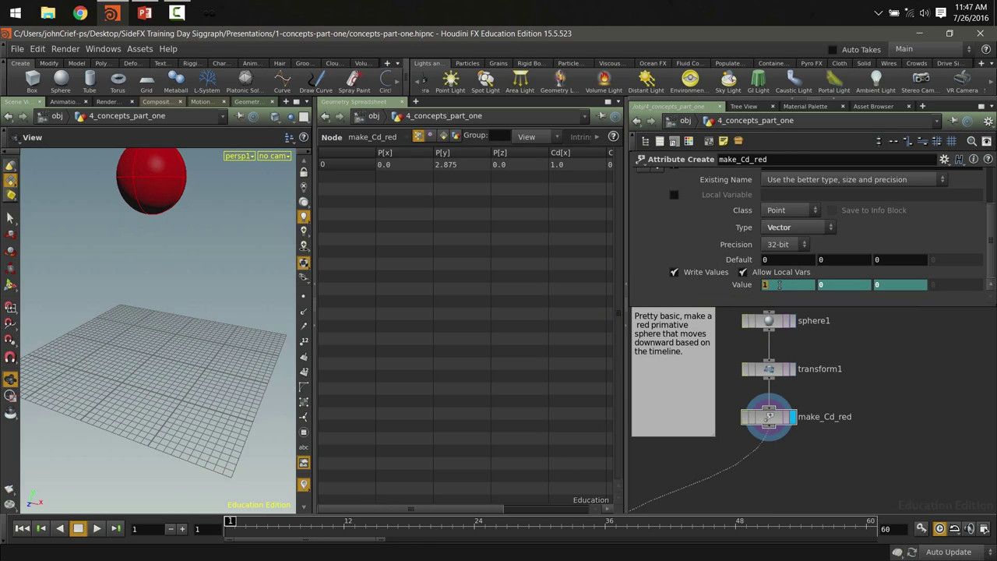
text(0)
key(Return)
right_click(777, 284)
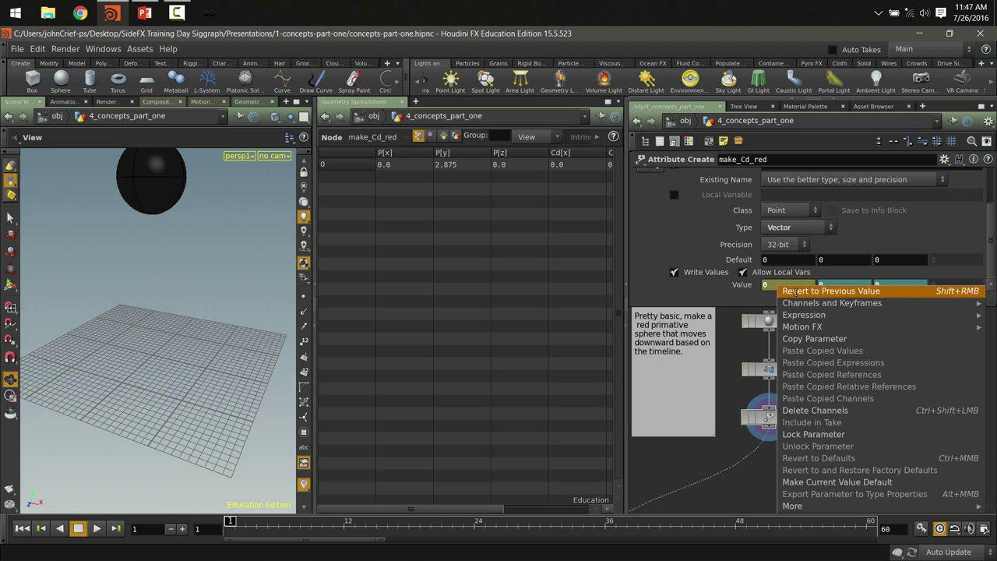
mouse_move(809, 303)
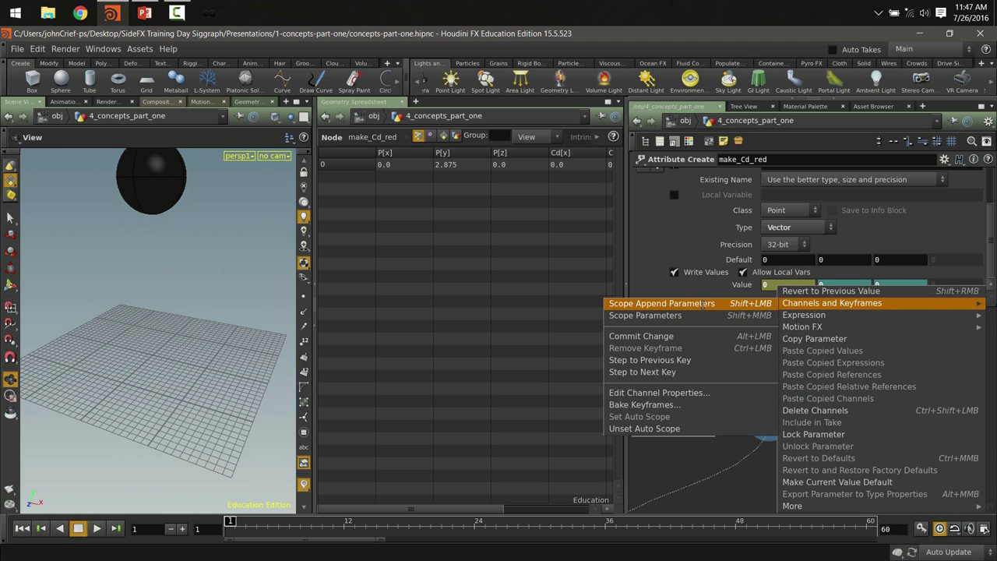
click(669, 336)
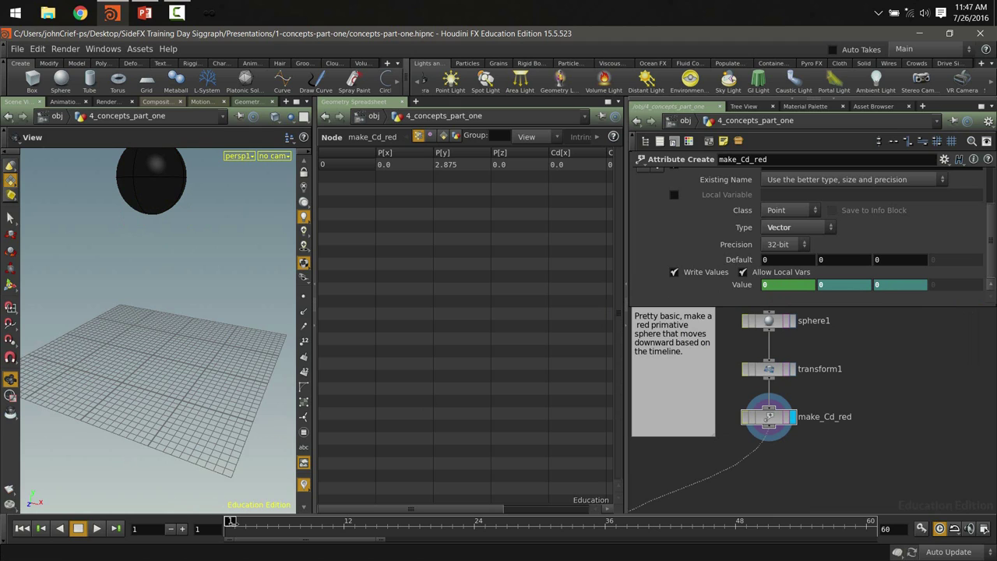
Show make_Cd_red's value channels in a widened Animation Editor and fit the curves to the graph
mouse_move(230, 527)
mouse_down()
mouse_move(278, 530)
mouse_move(231, 528)
mouse_up()
click(75, 102)
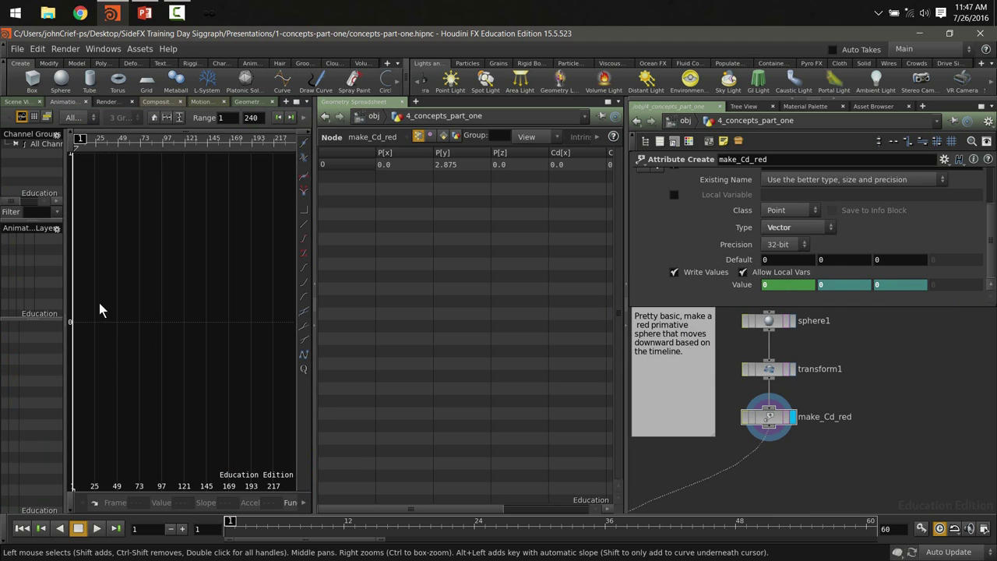
drag(314, 358, 421, 366)
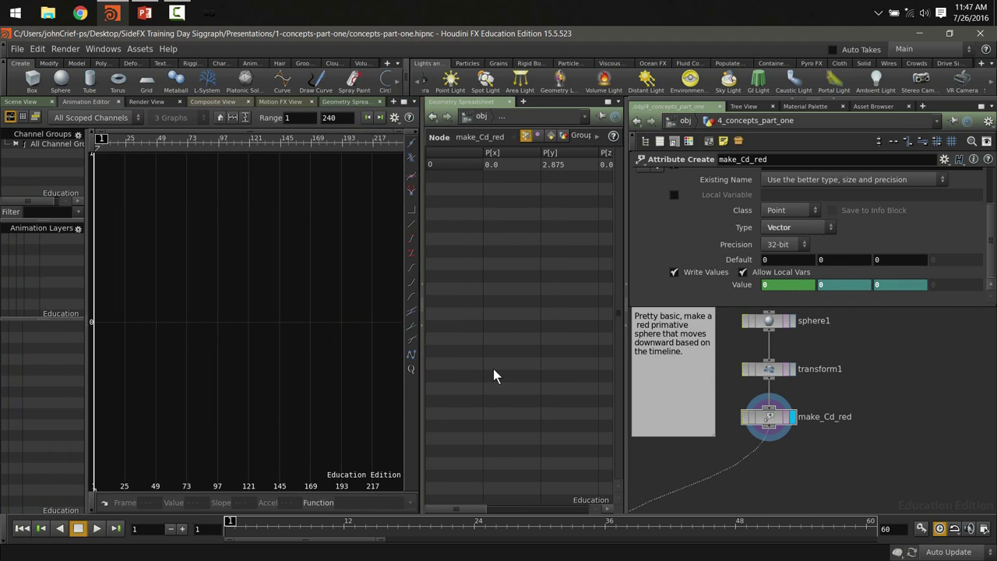
click(775, 417)
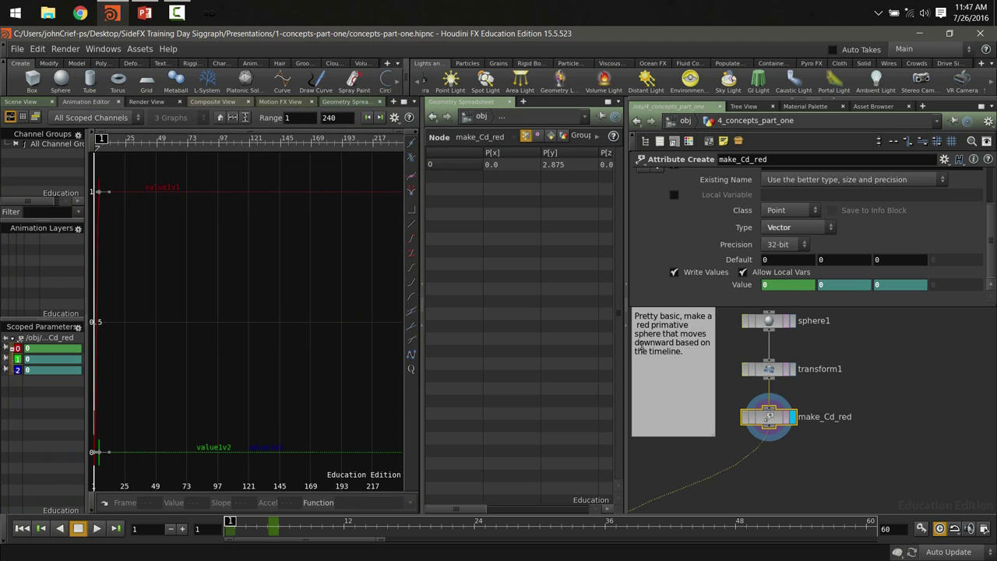
key(h)
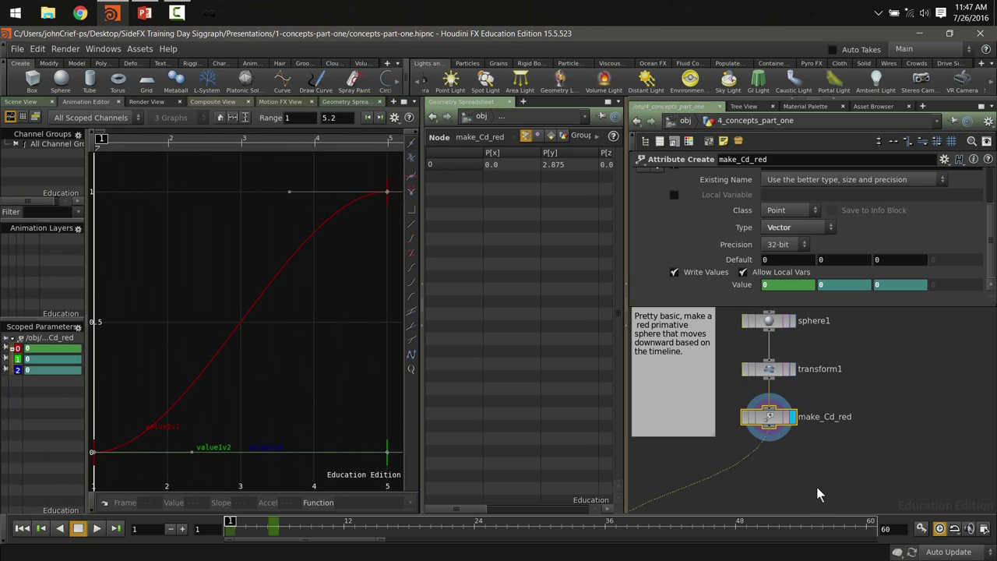
Examine the frame 5 key on the first Cd component's curve and deselect make_Cd_red
scroll(859, 450, down, 4)
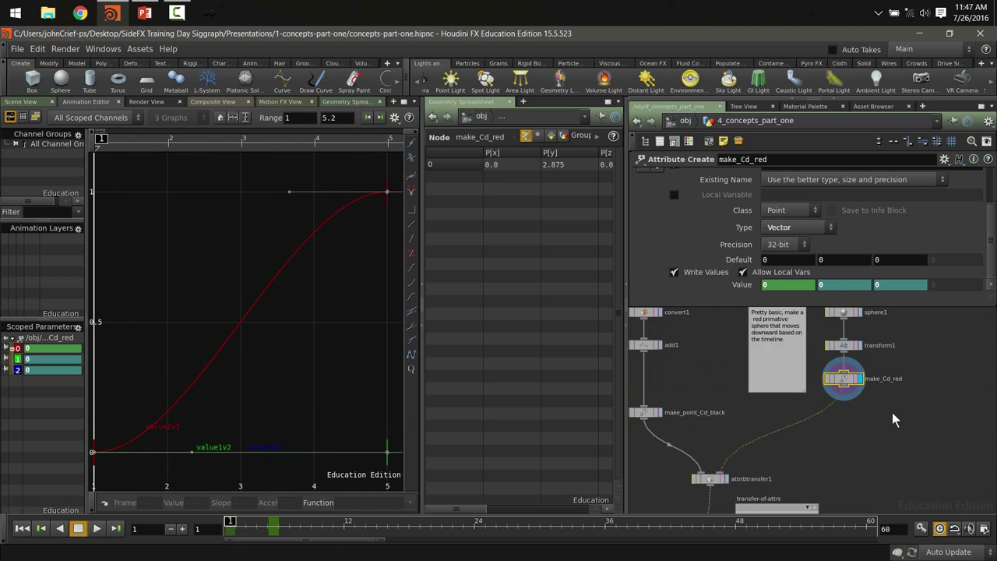
scroll(895, 408, up, 4)
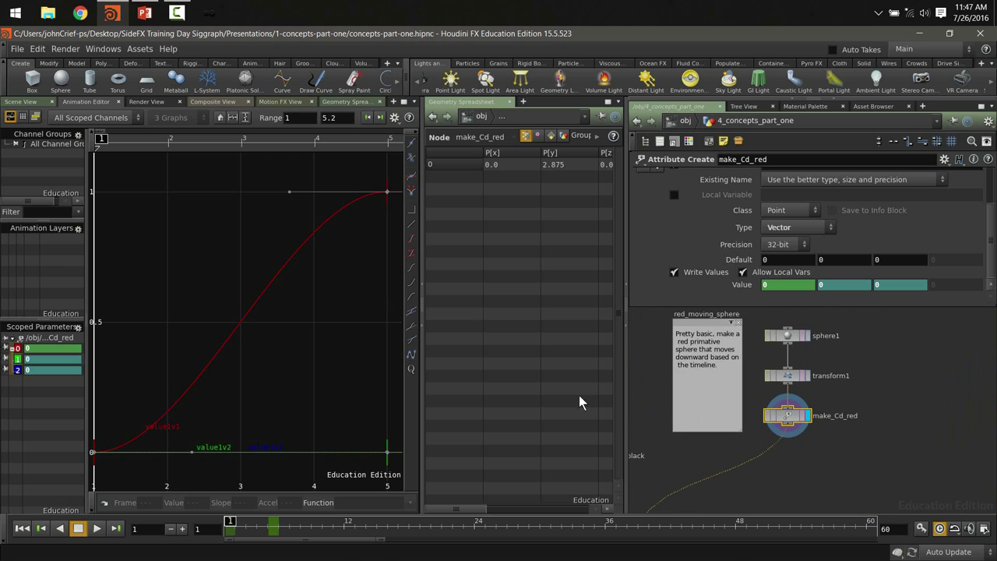
click(387, 191)
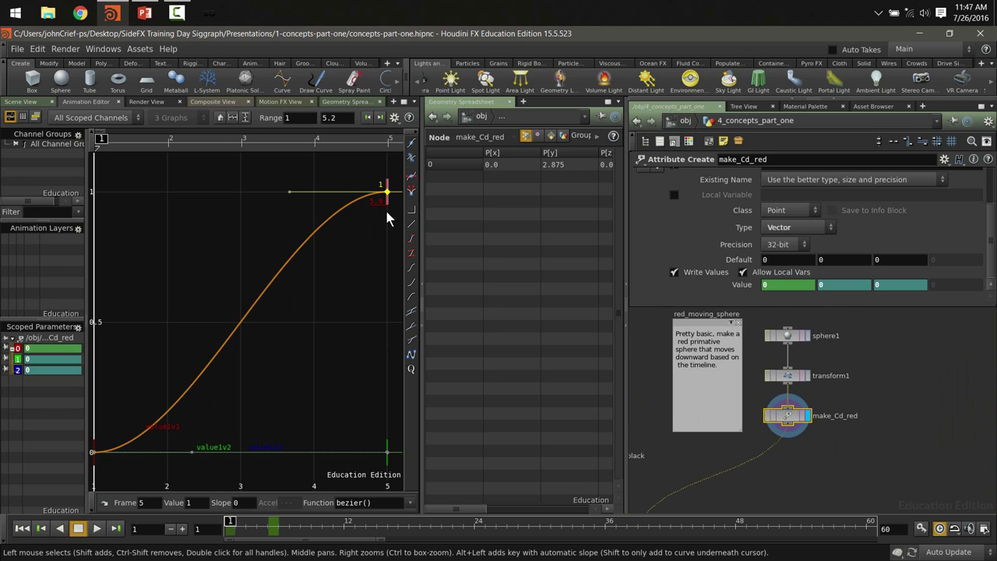
click(885, 369)
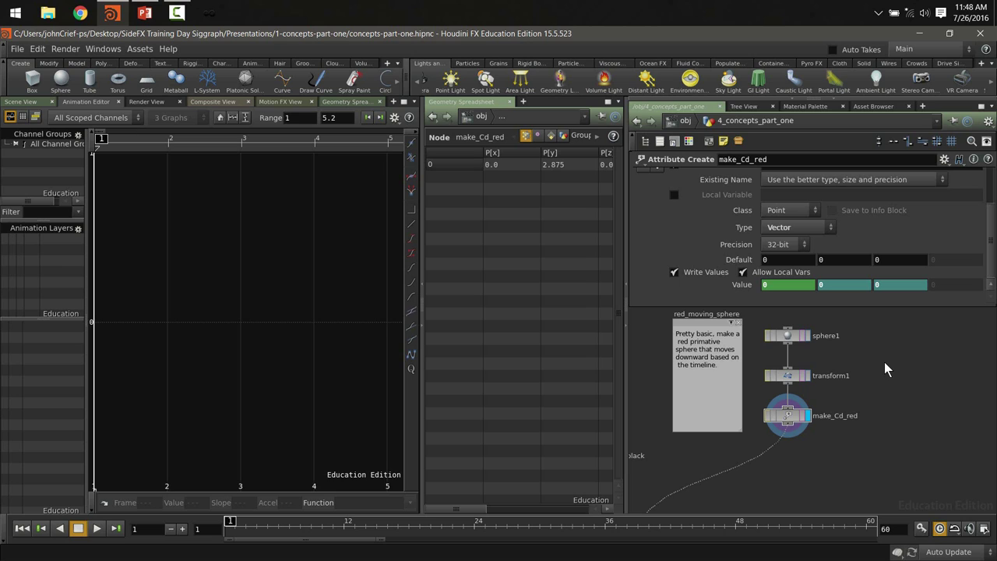
Resize the panes to show all of make_Cd_red's parameters and the Cd spreadsheet columns, and return to the Scene View
drag(647, 302, 645, 367)
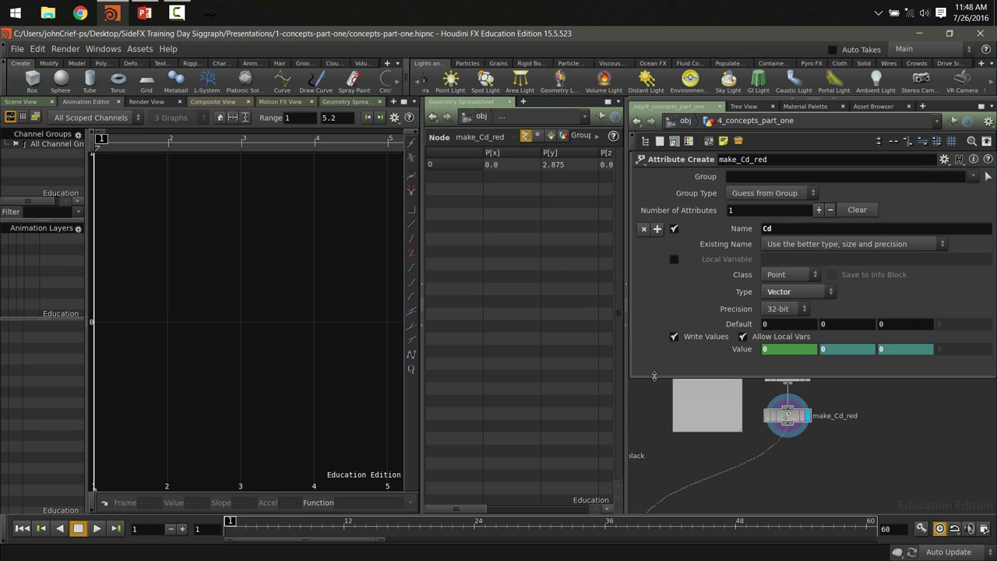
middle_drag(892, 424, 866, 464)
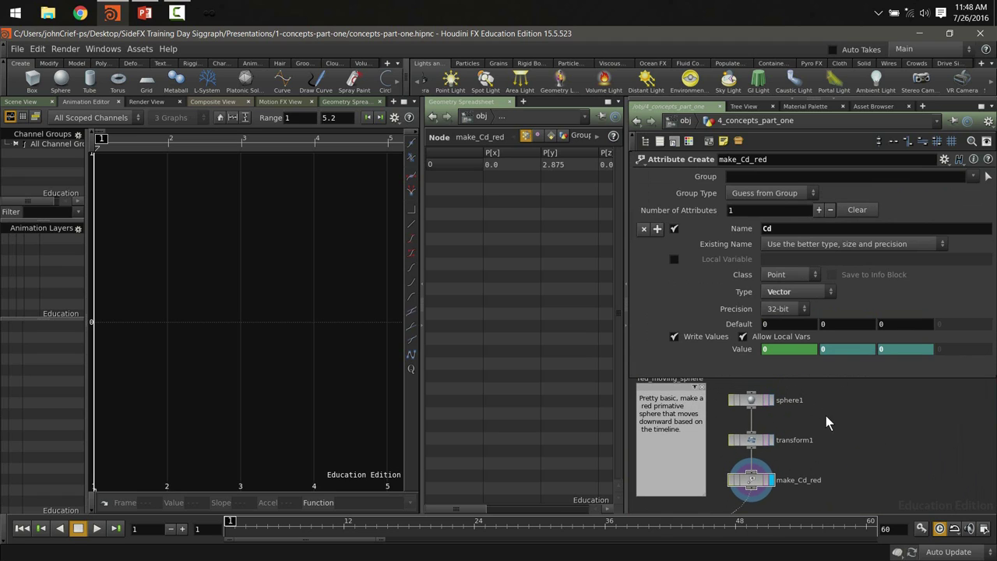
drag(422, 230, 232, 249)
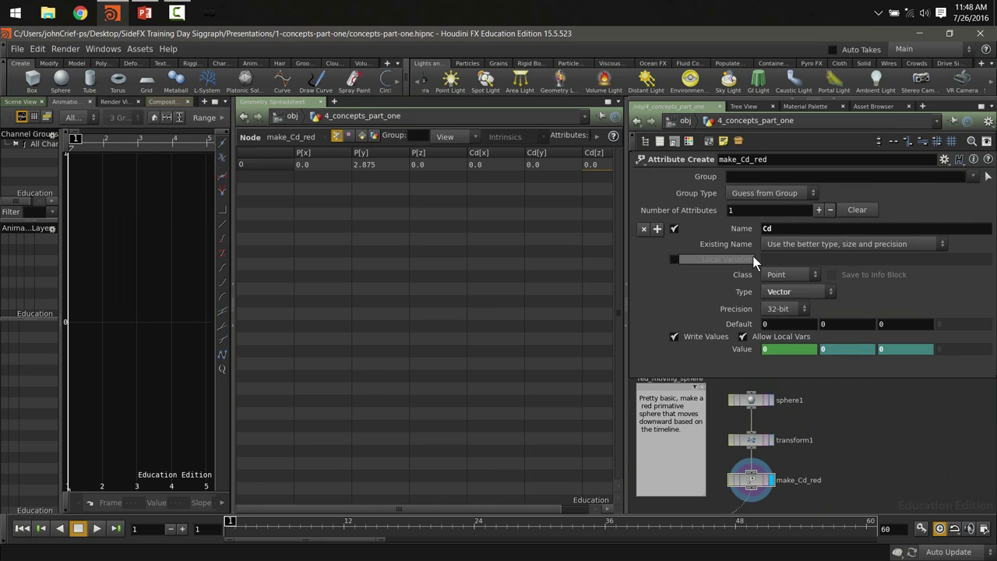
mouse_move(753, 255)
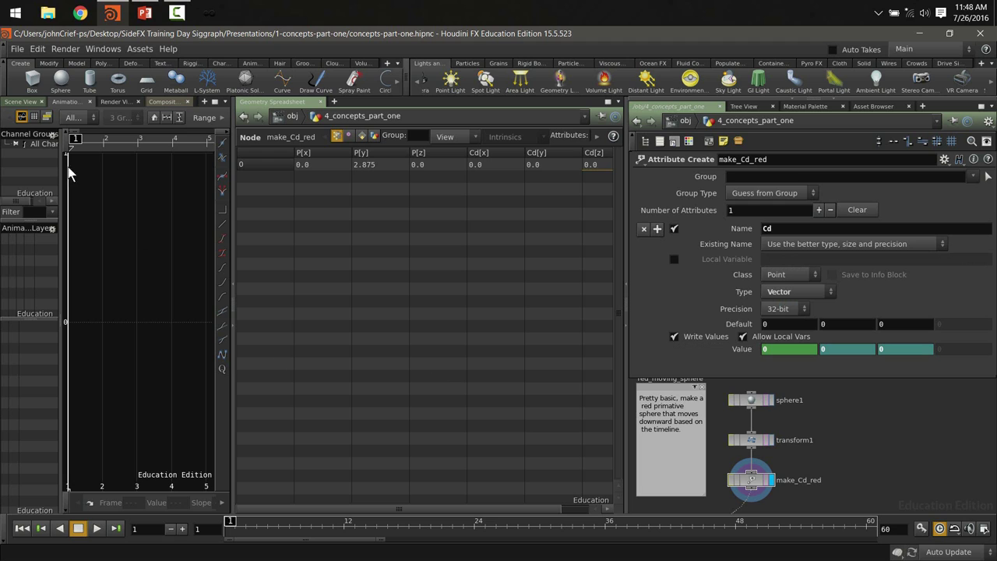
click(20, 102)
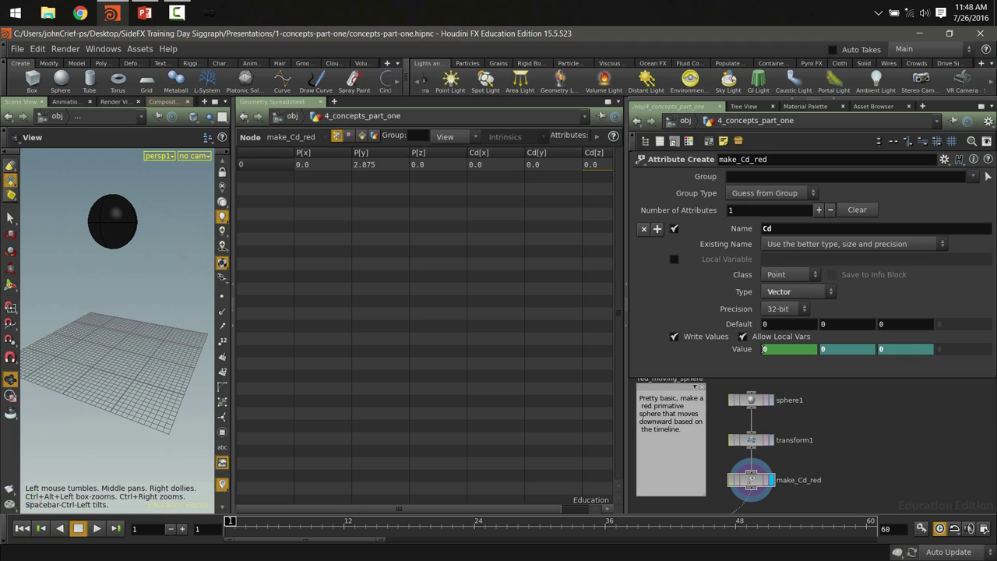
Delete the animation channel on the first component of make_Cd_red's Cd value and set that component to a constant 1
right_click(764, 349)
mouse_move(824, 348)
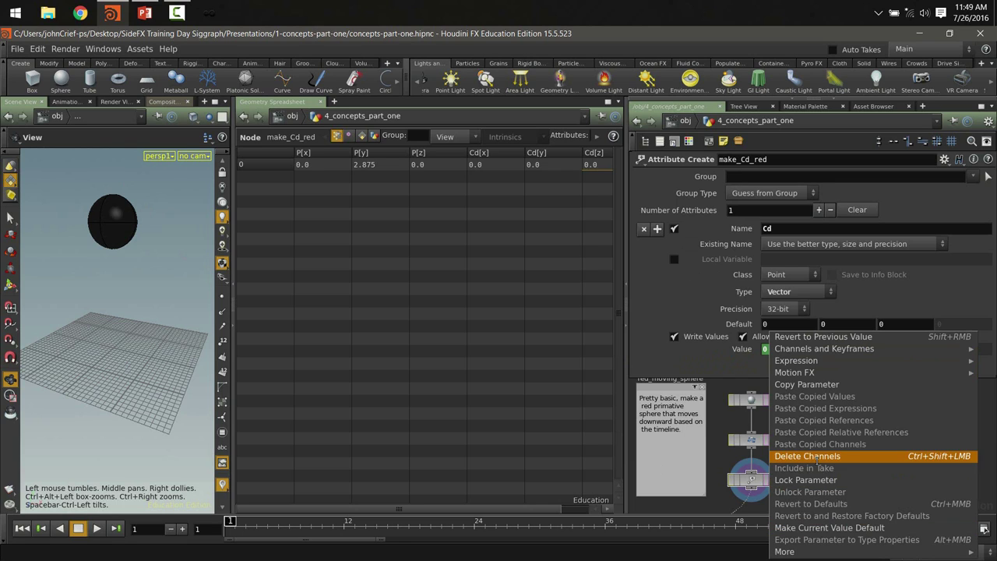
click(806, 457)
click(786, 348)
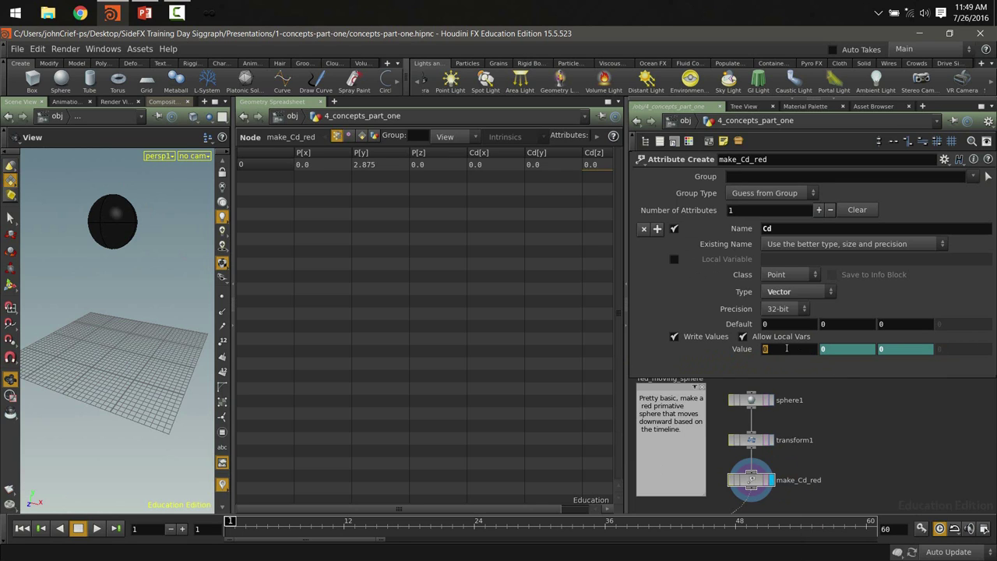
text(1)
key(Return)
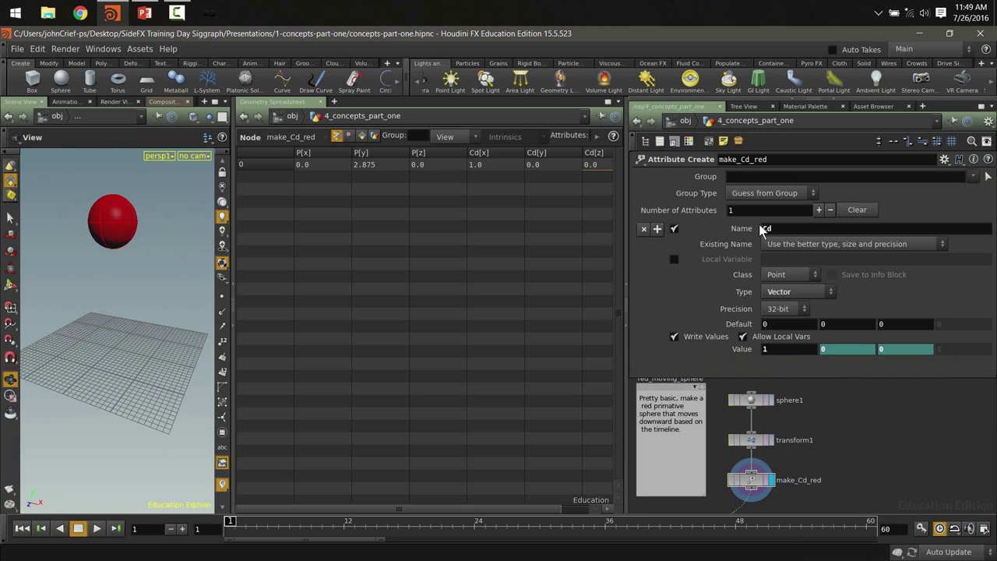
Rename the attribute created by make_Cd_red from Cd to avacado
click(785, 231)
text(avacado)
key(Return)
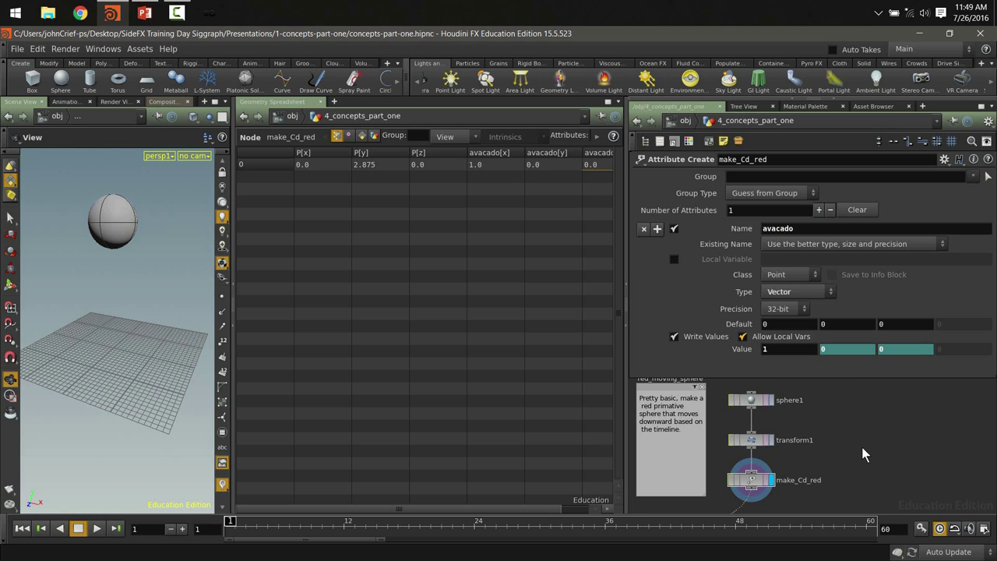
Set attribtransfer1 to transfer the avacado point attribute
middle_drag(867, 472, 928, 372)
middle_drag(717, 403, 706, 422)
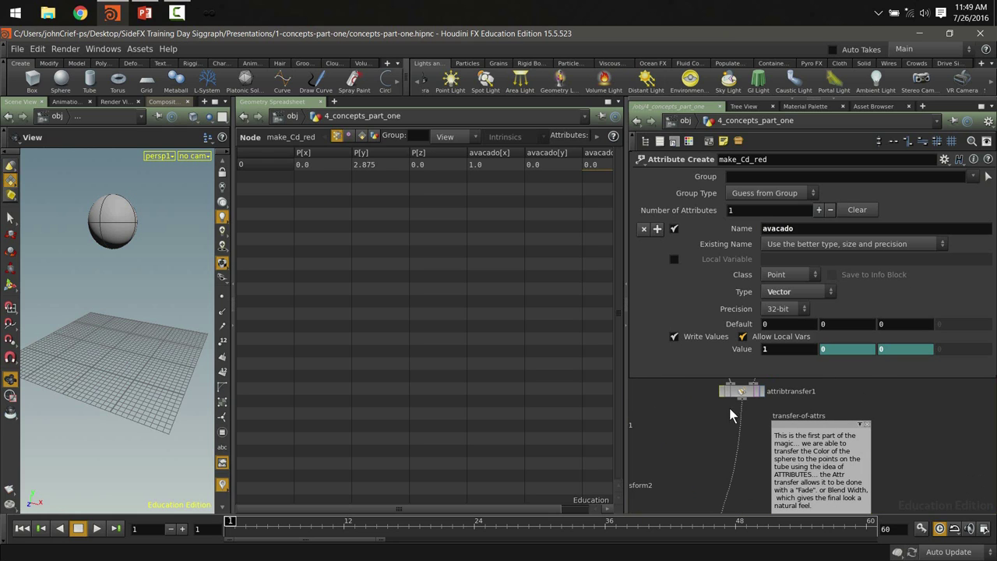
click(742, 392)
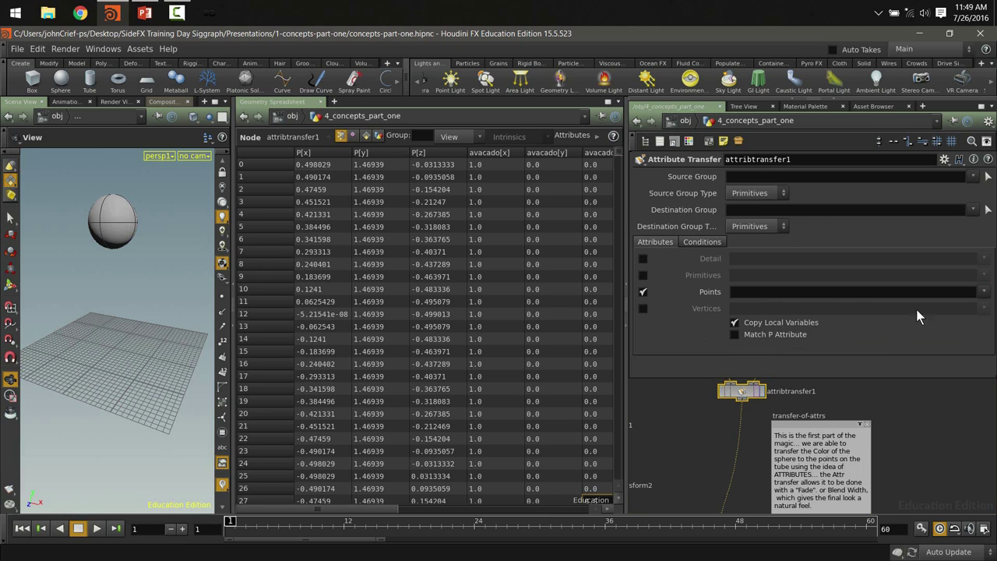
click(984, 291)
click(951, 317)
Display and select copy_grids_to_points, and highlight Cd.r in the value expression of its lift stamp variable
scroll(942, 451, down, 5)
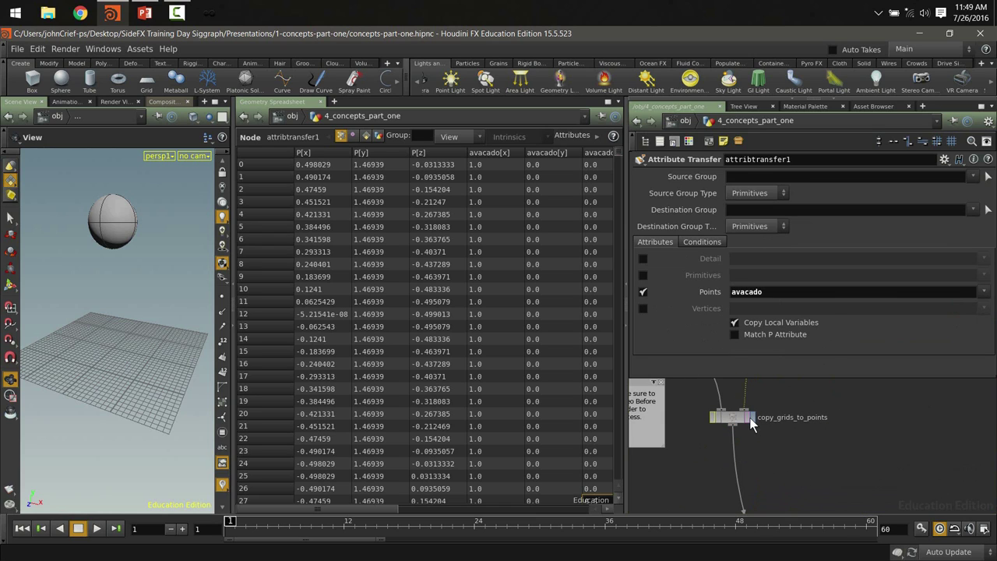
click(751, 420)
click(732, 419)
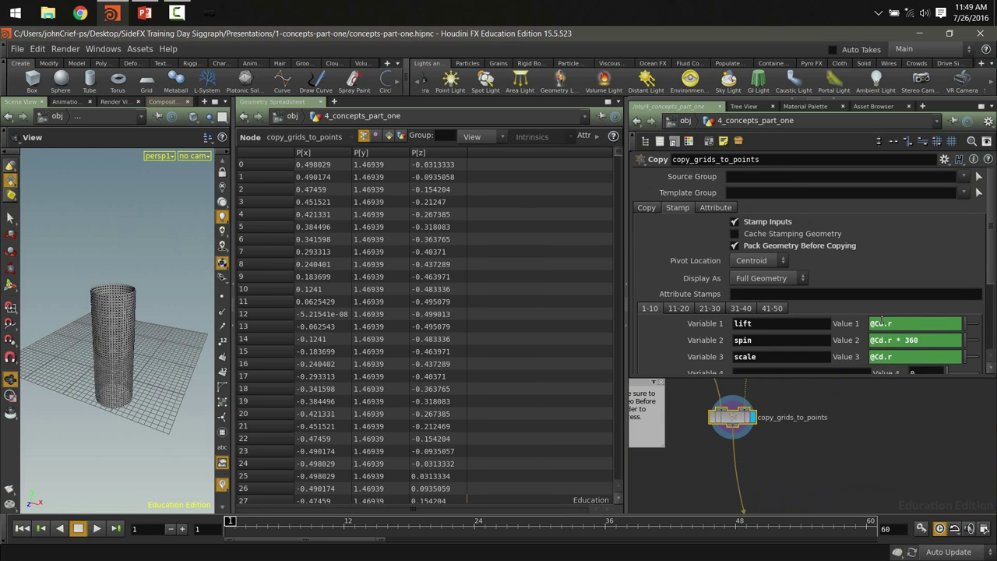
drag(905, 320, 873, 326)
Switch to the concepts-part-one.pptx presentation in PowerPoint and show closing slide 13
click(140, 11)
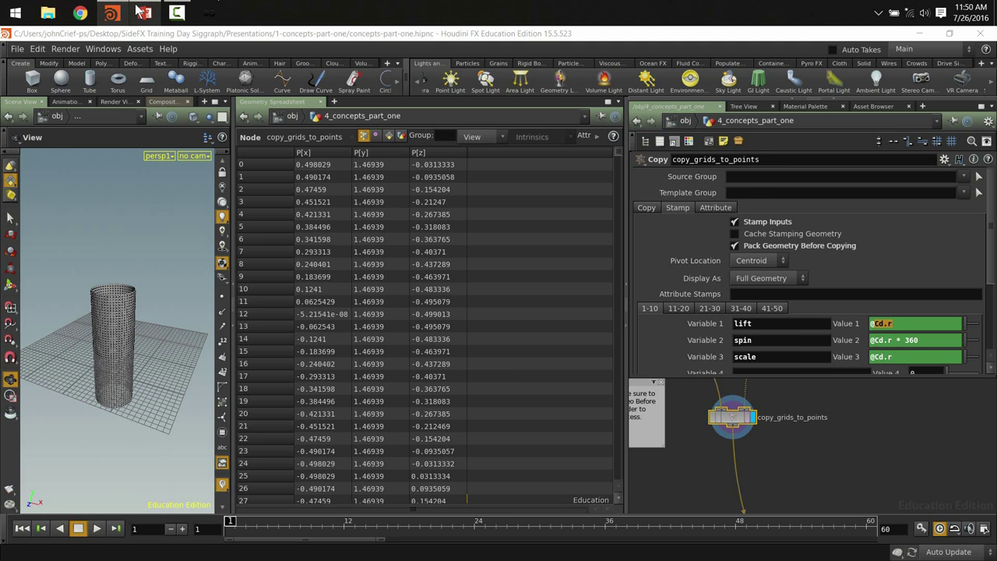
right_click(147, 247)
click(133, 264)
scroll(130, 375, down, 3)
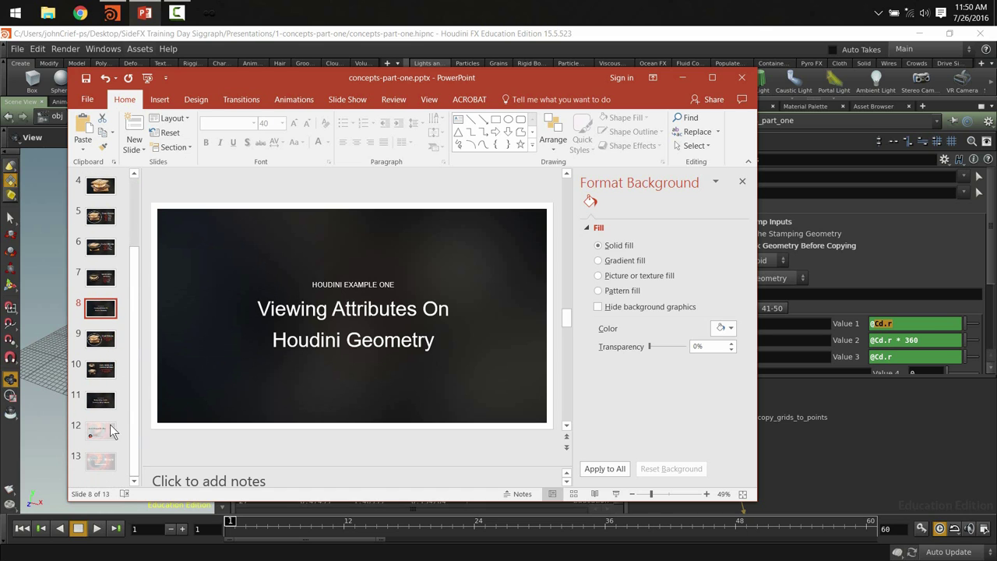
click(99, 461)
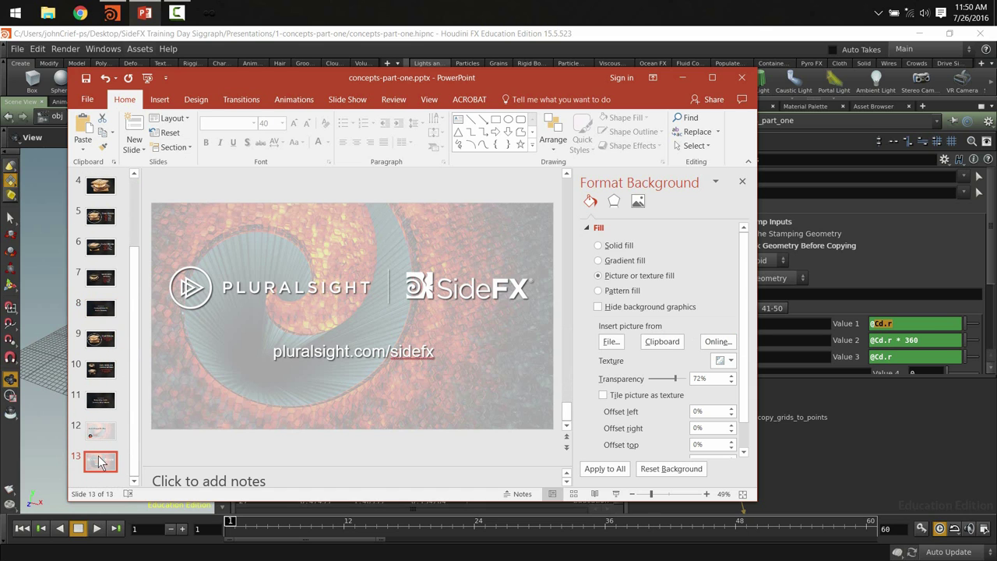